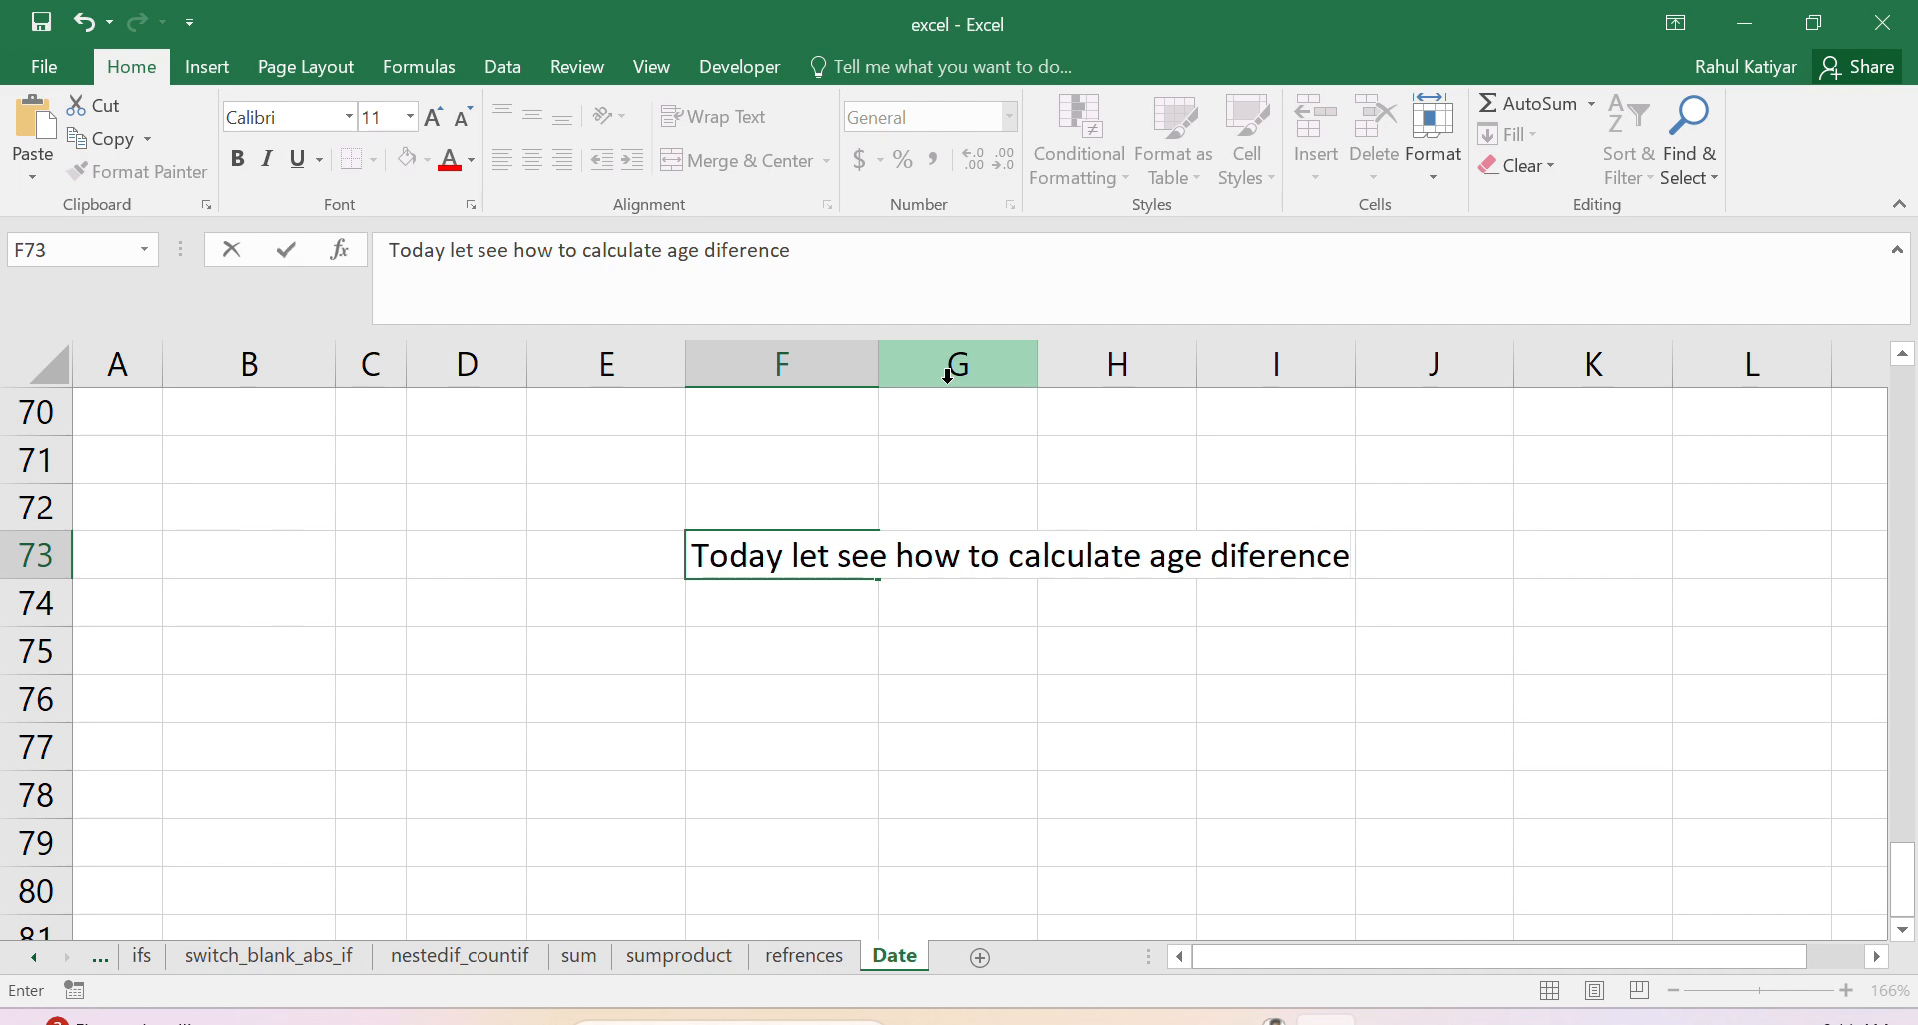
pyautogui.click(740, 612)
pyautogui.write('le')
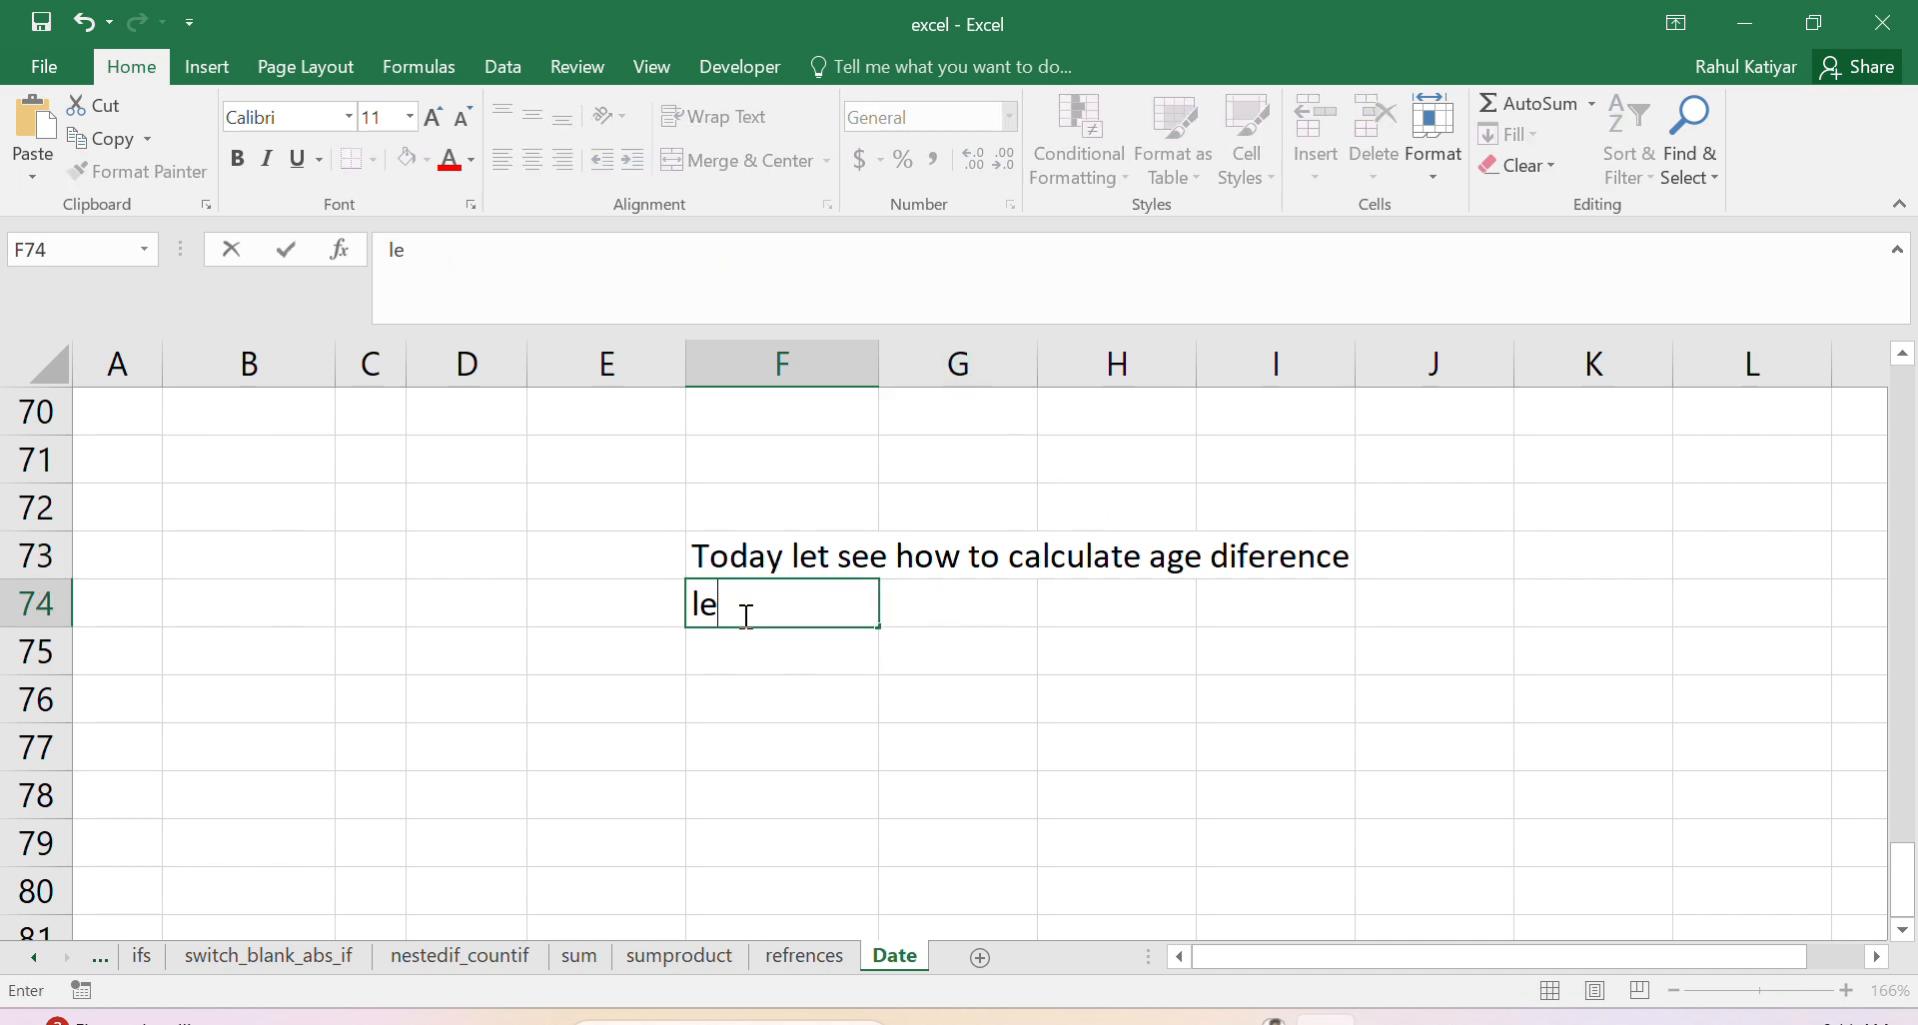
pyautogui.write('t see')
pyautogui.click(904, 593)
# Step: Clear the introductory note text from cells F73:F74
pyautogui.moveTo(839, 556); pyautogui.dragTo(838, 605)
pyautogui.press('Delete')
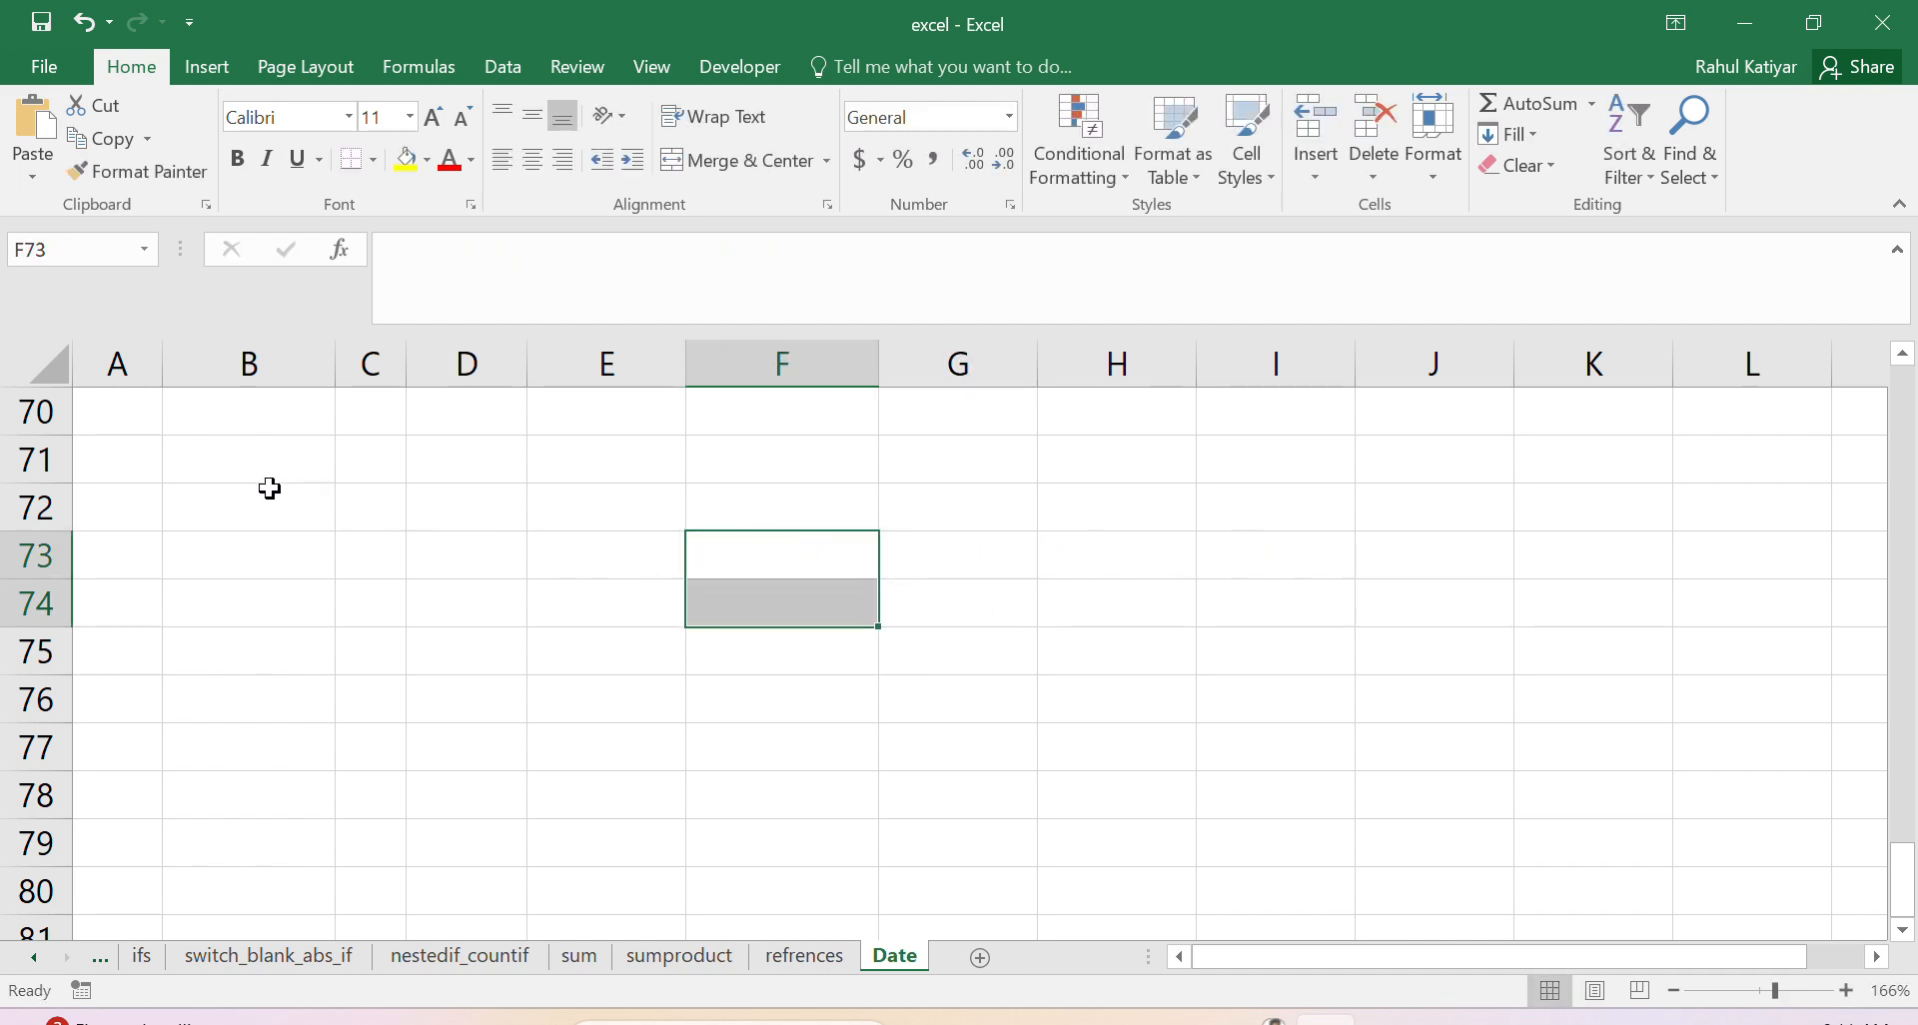
# Step: Enter the heading "Date of birth" in B70 and widen column B so the heading fits
pyautogui.click(245, 426)
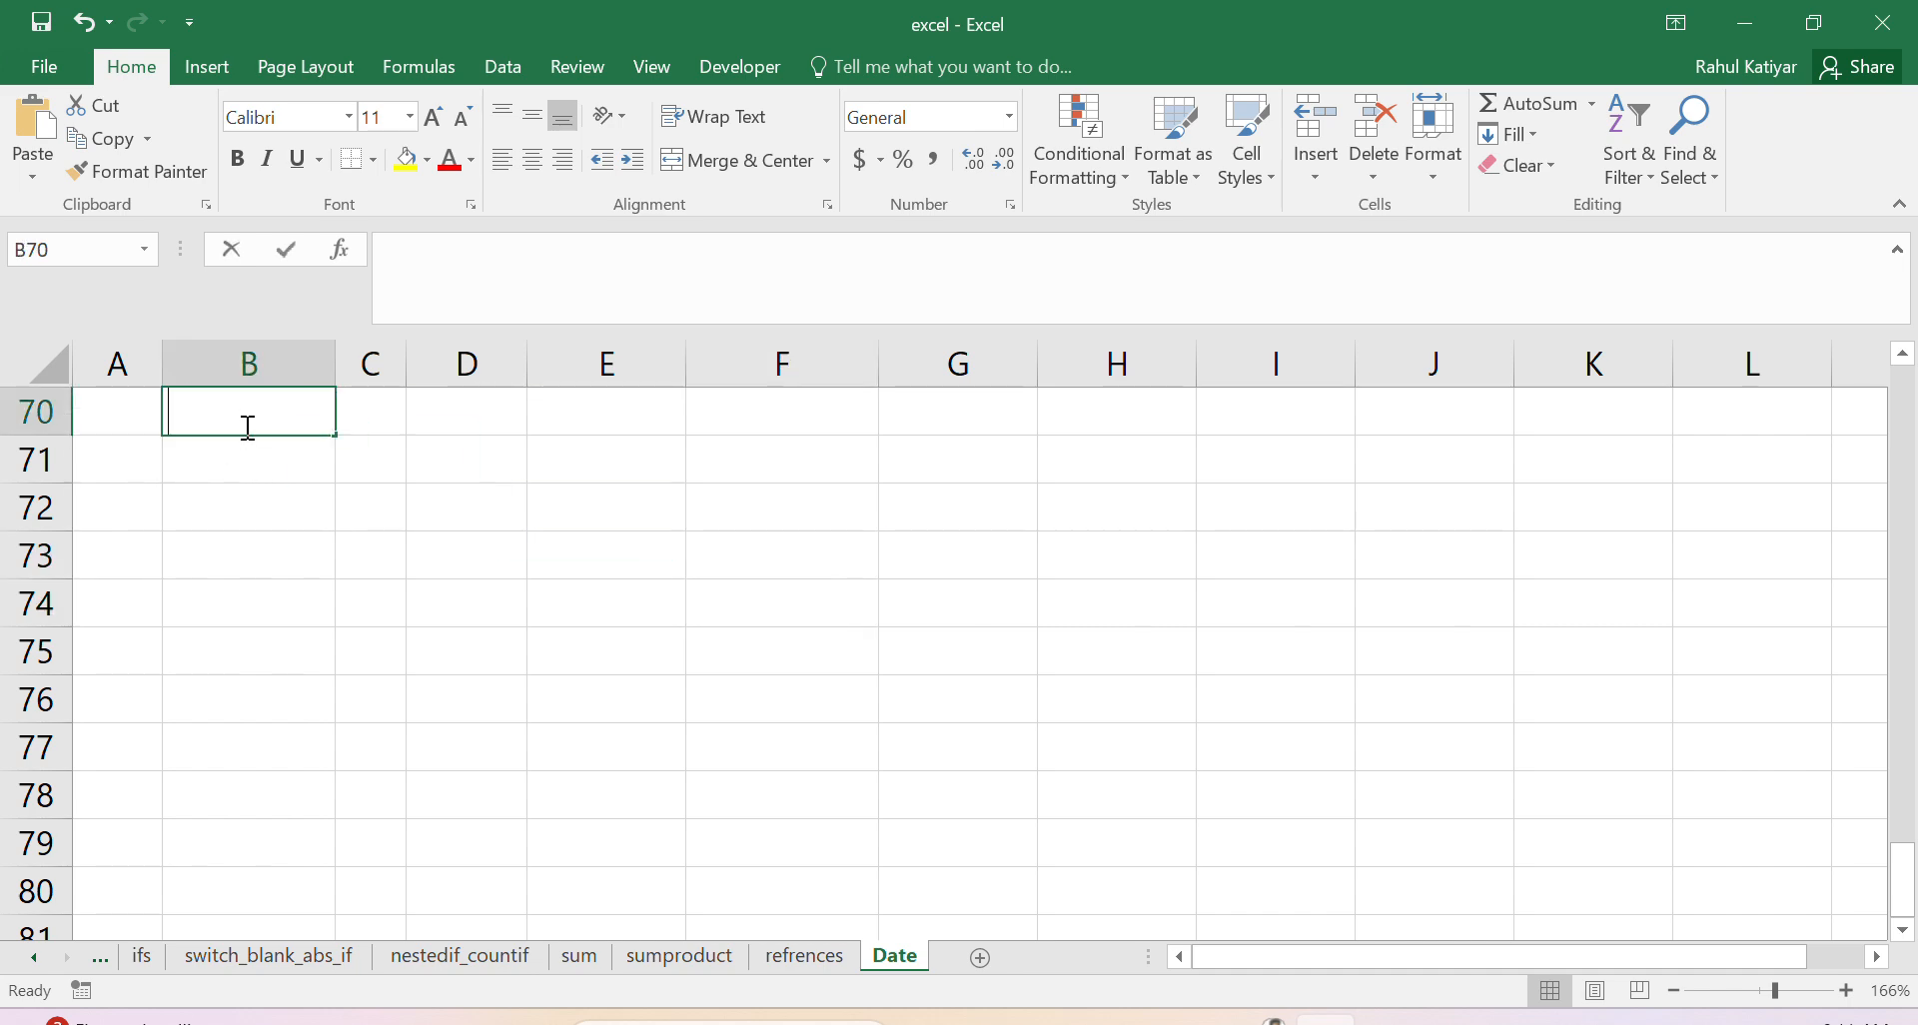
pyautogui.write('Date of birth')
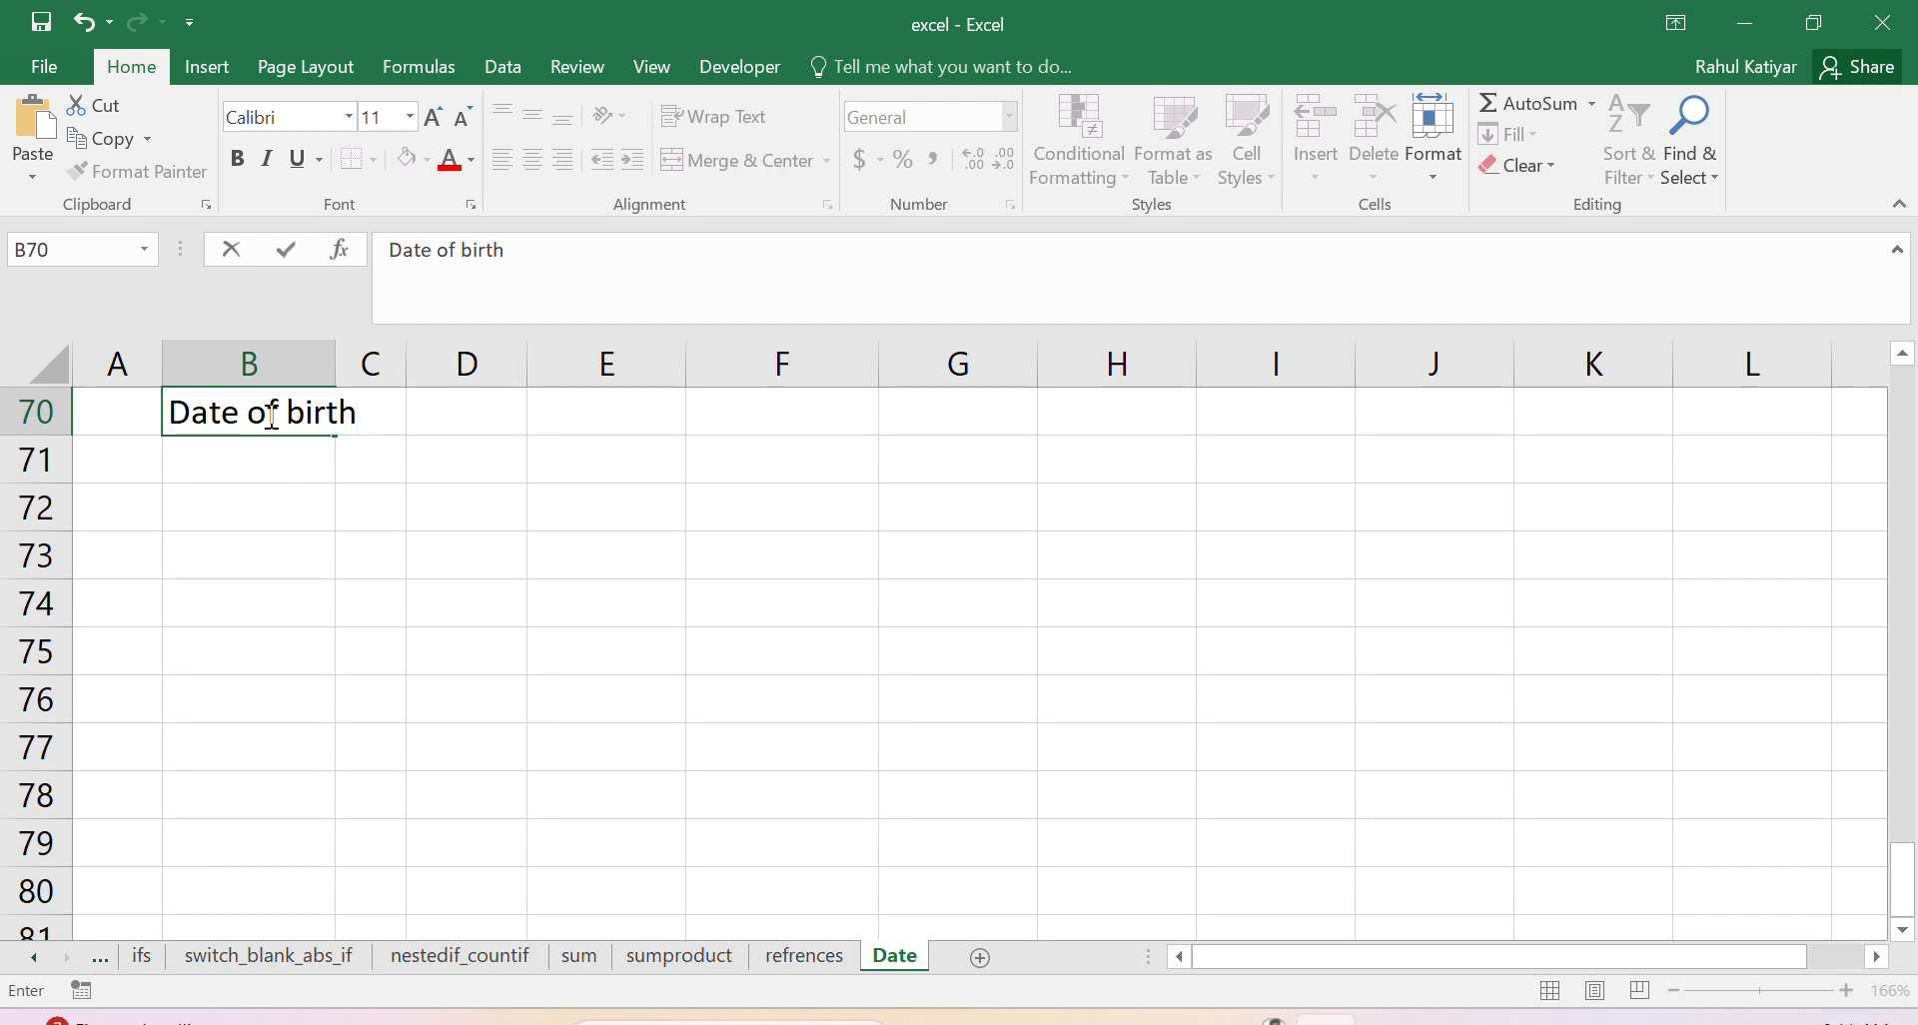
pyautogui.click(429, 547)
pyautogui.moveTo(335, 358); pyautogui.dragTo(369, 360)
# Step: Enter the sample date of birth in B71, below the heading, in month/day/year format
pyautogui.click(301, 466)
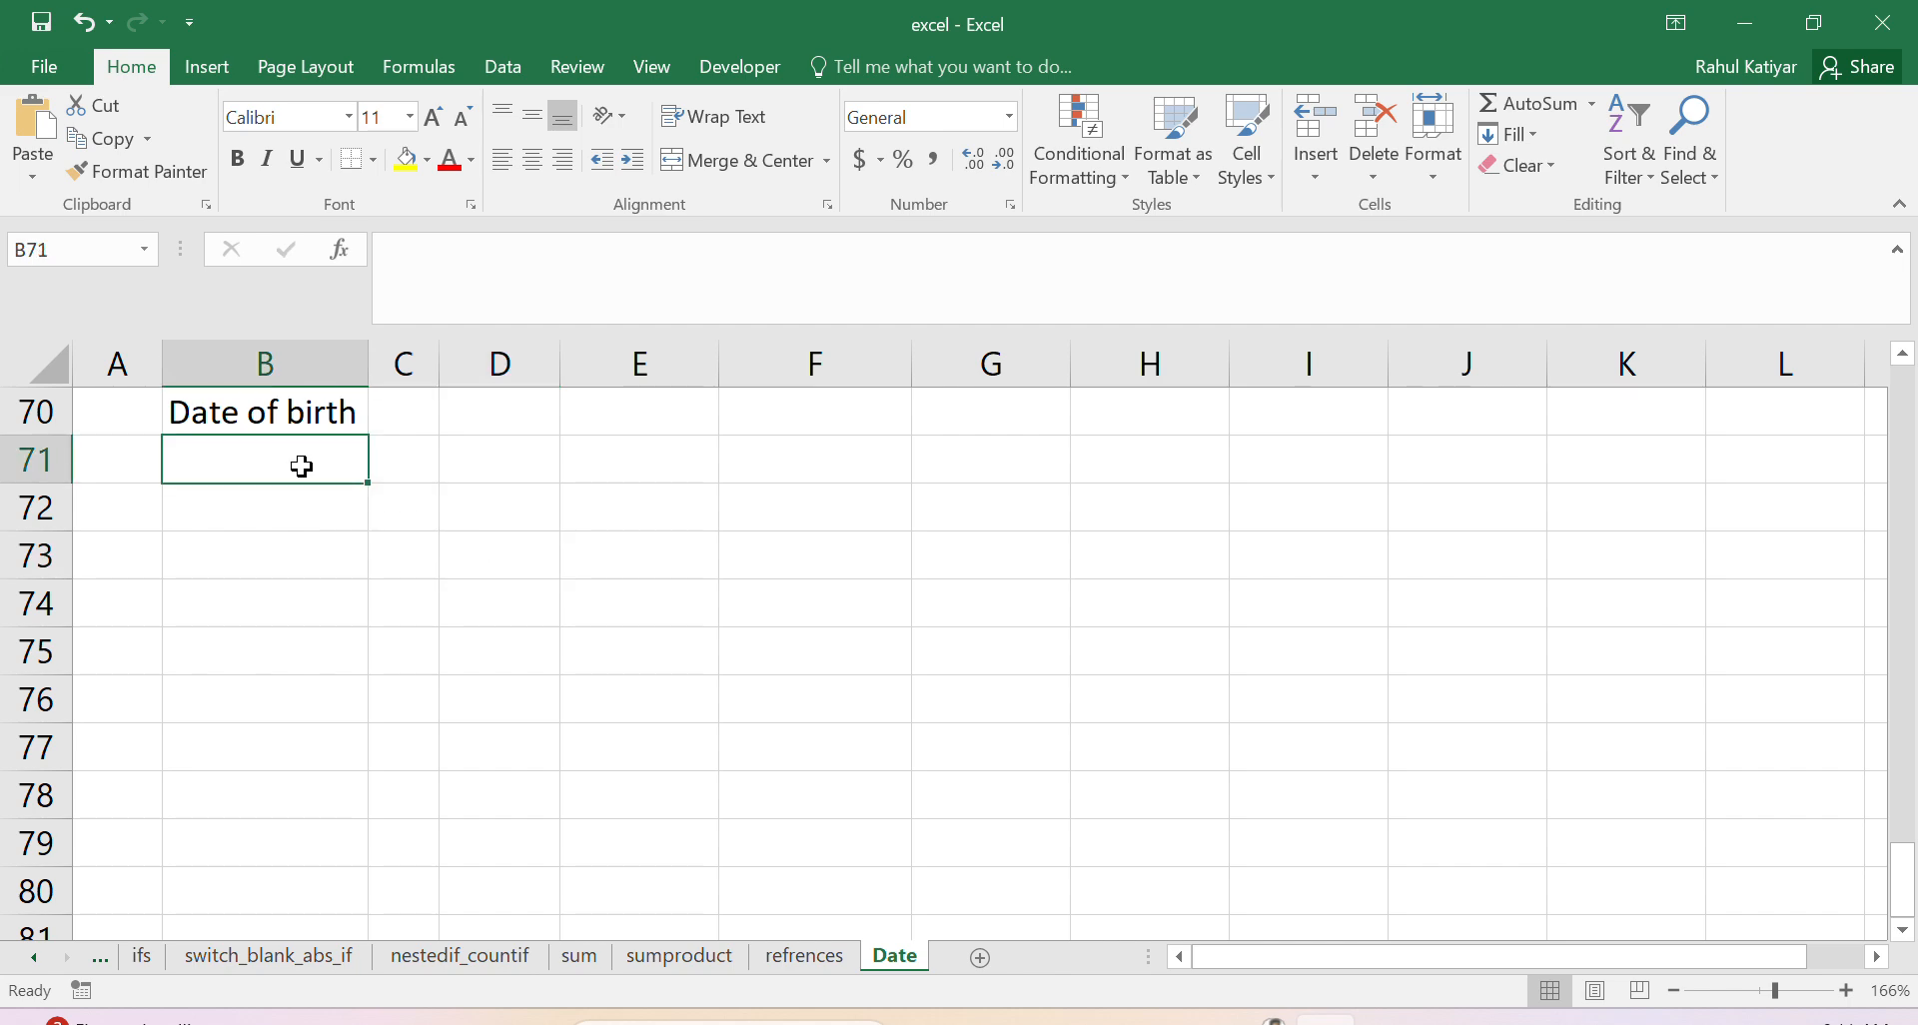
pyautogui.write('4')
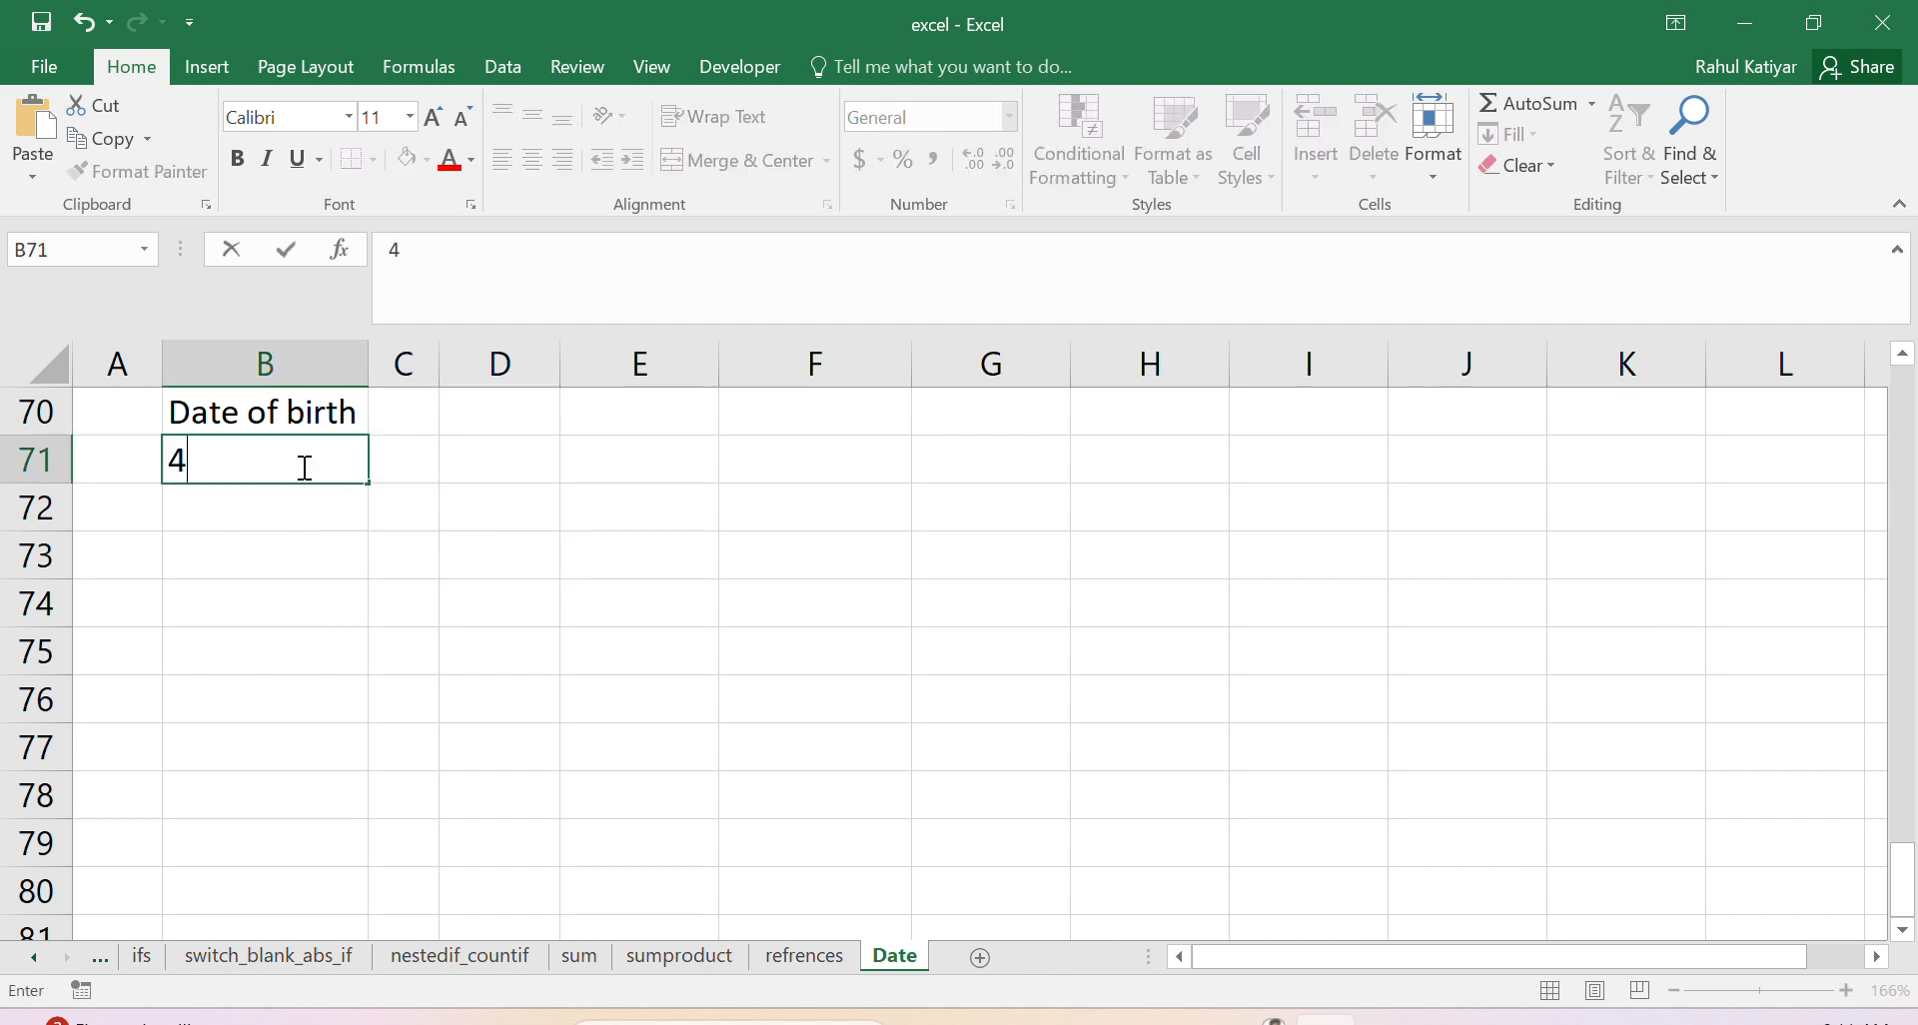
pyautogui.write('/21/1988')
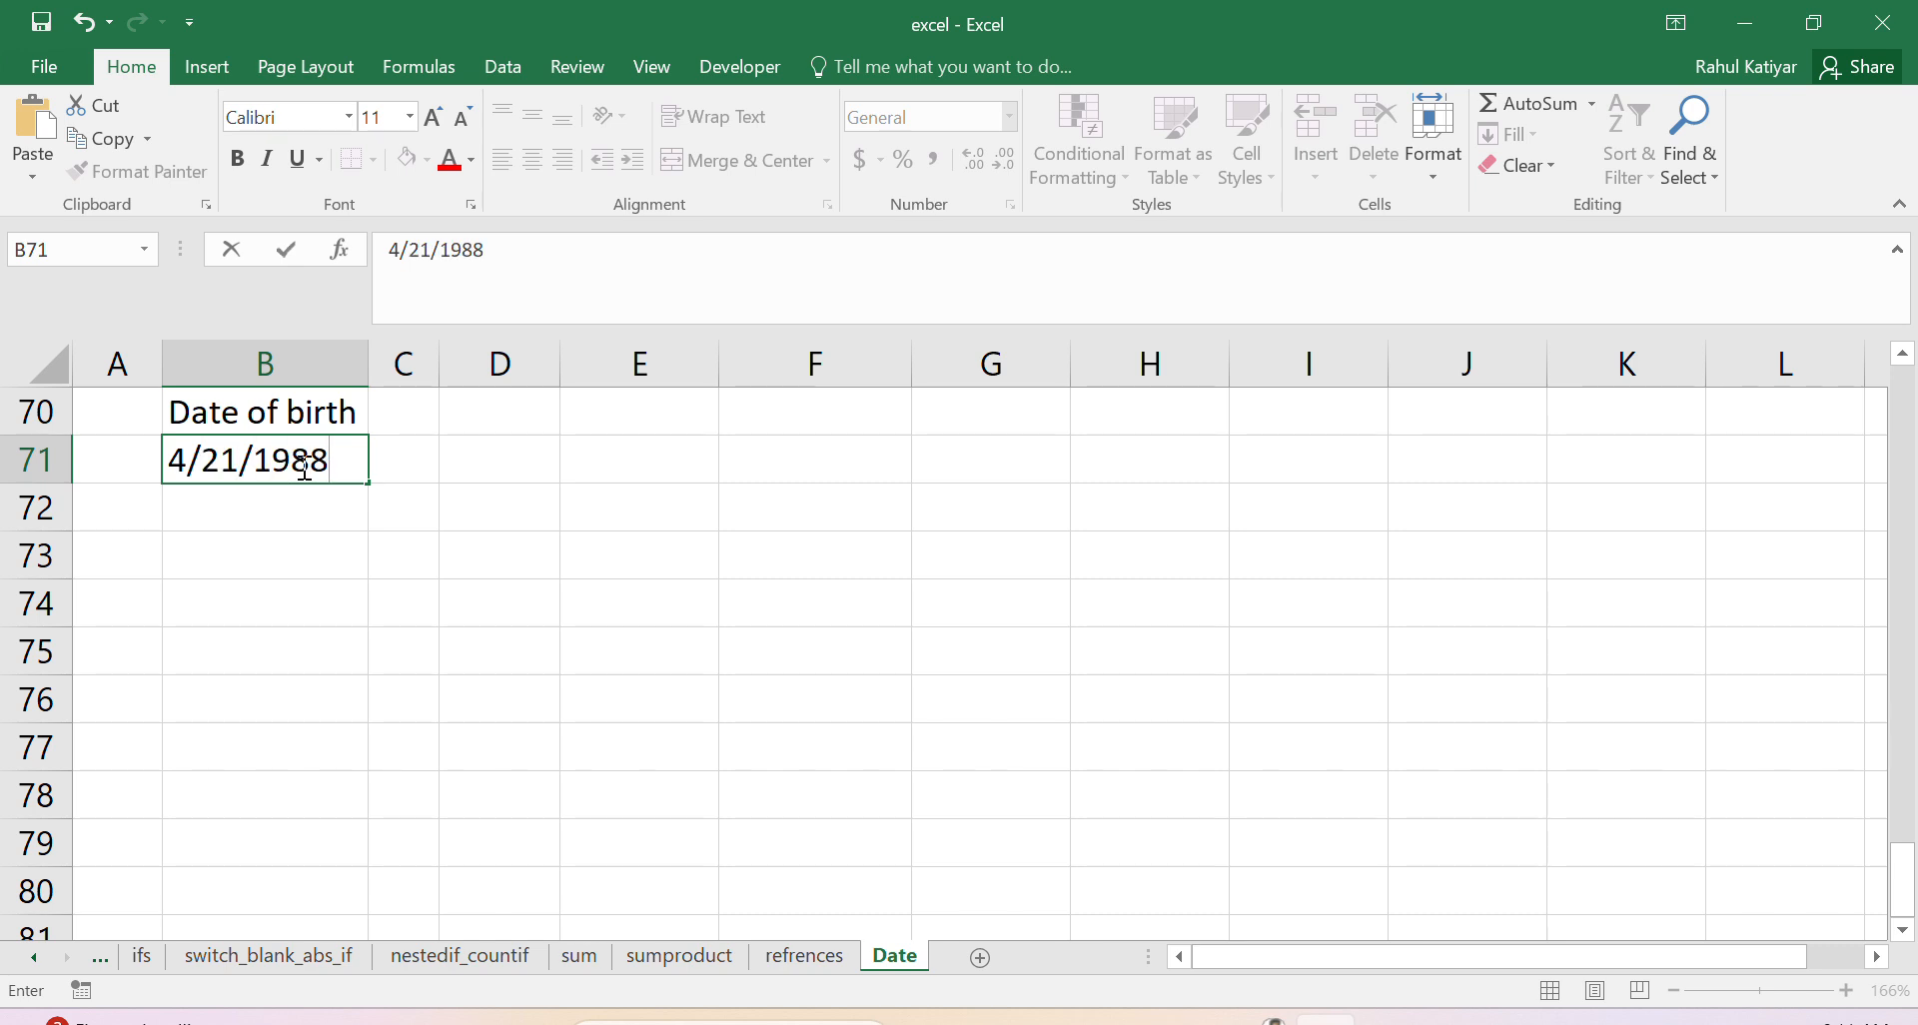
pyautogui.click(481, 626)
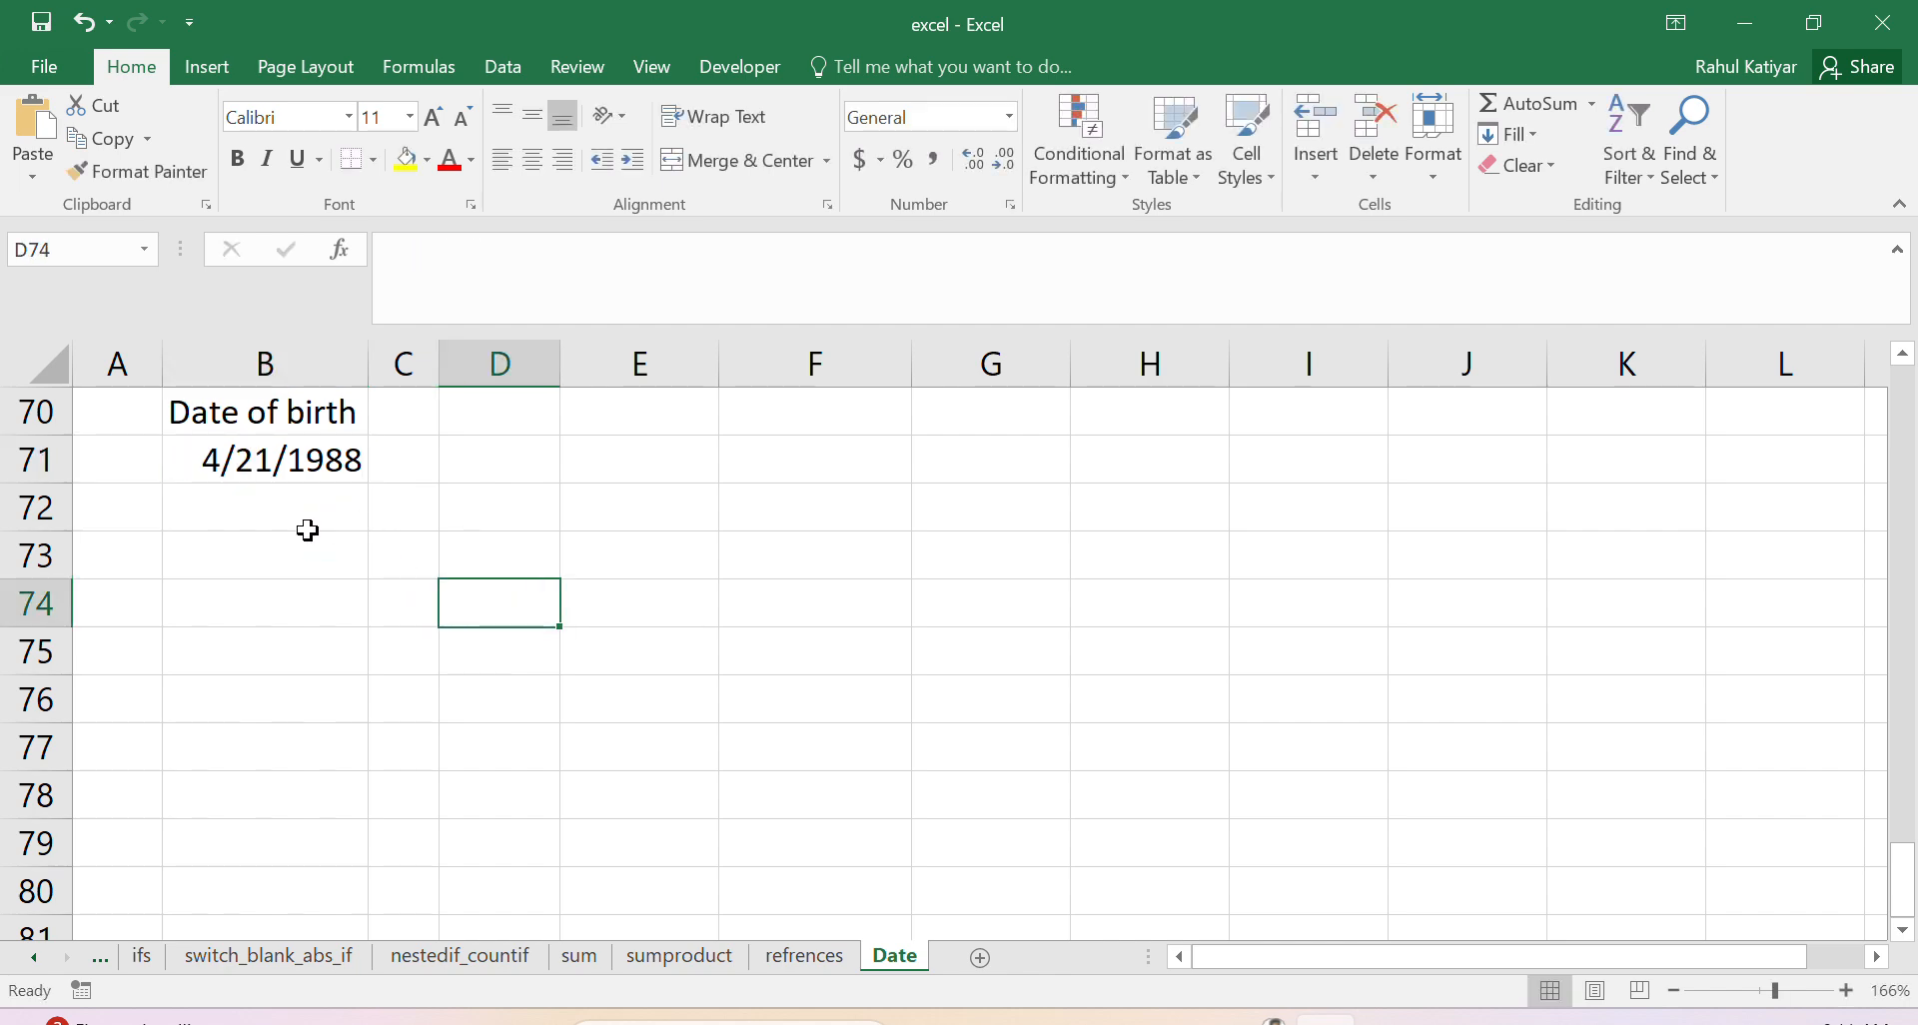
# Step: Widen column C and enter the formula =TODAY() in C71 for the current date
pyautogui.moveTo(440, 363); pyautogui.dragTo(592, 406)
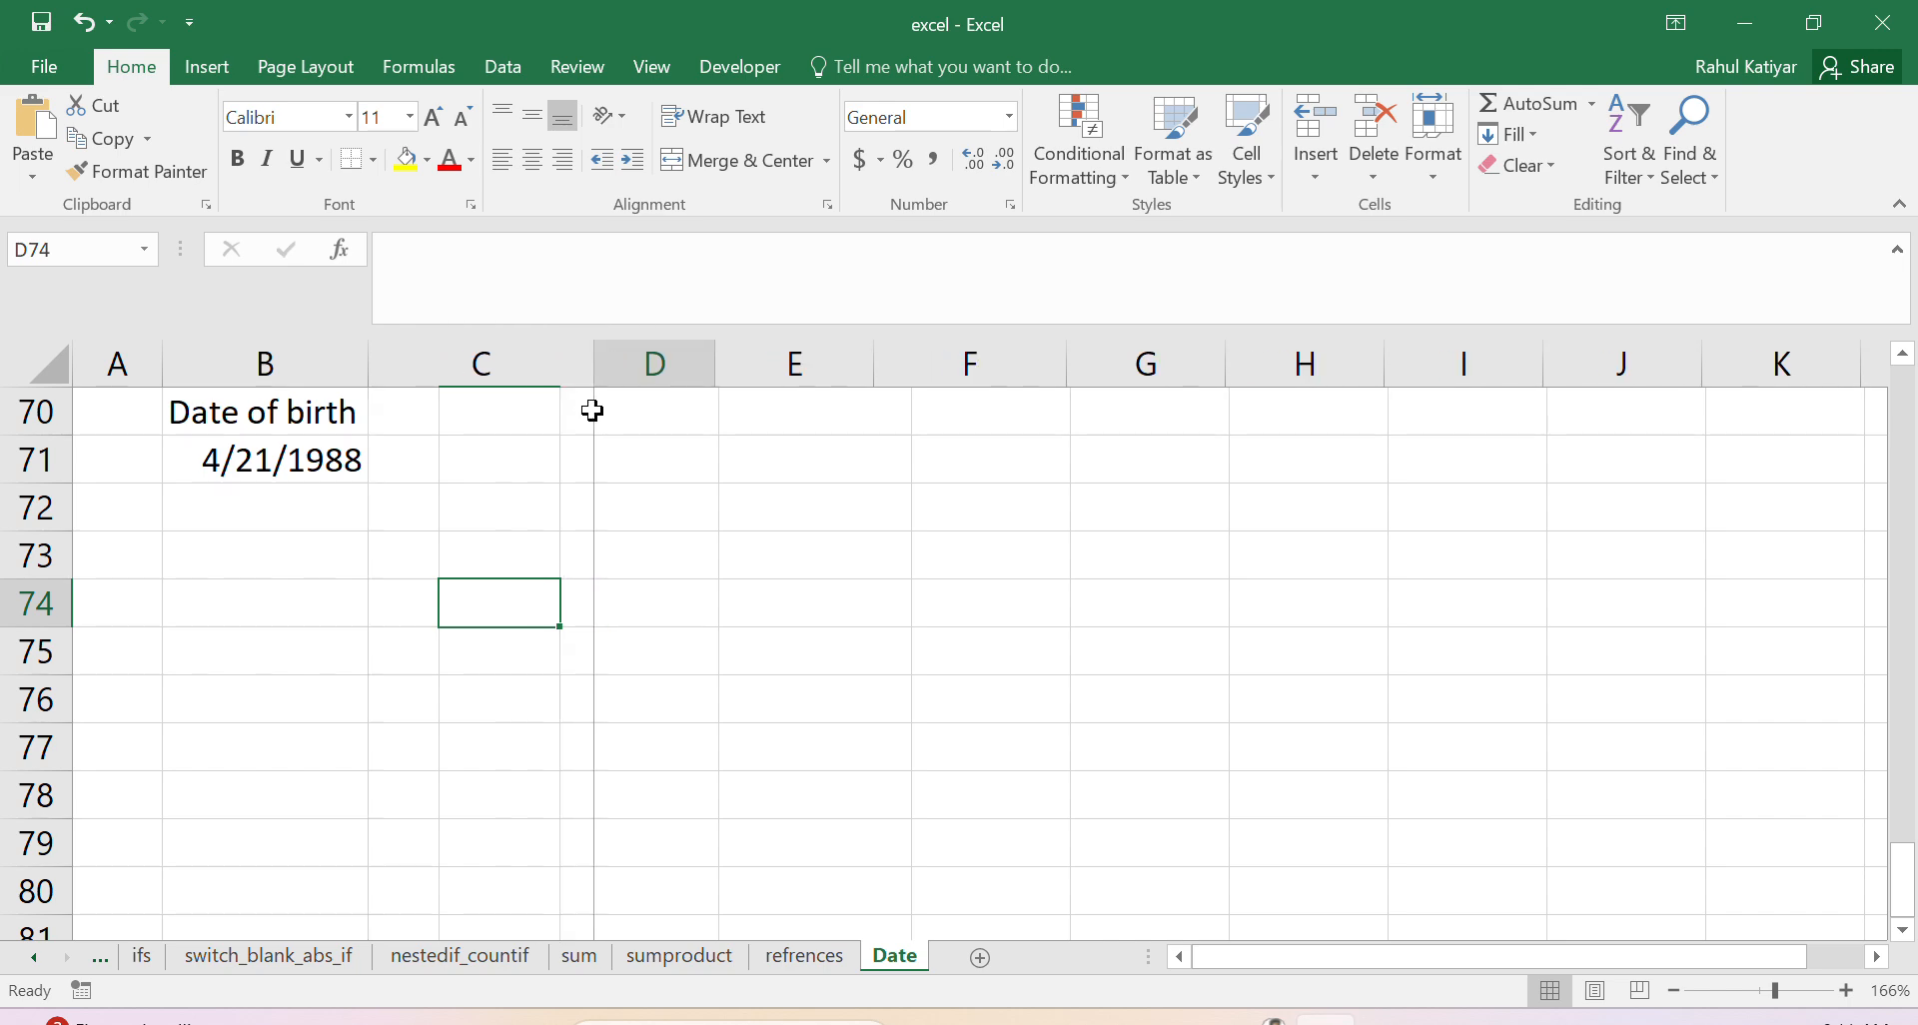
pyautogui.click(506, 452)
pyautogui.write('=')
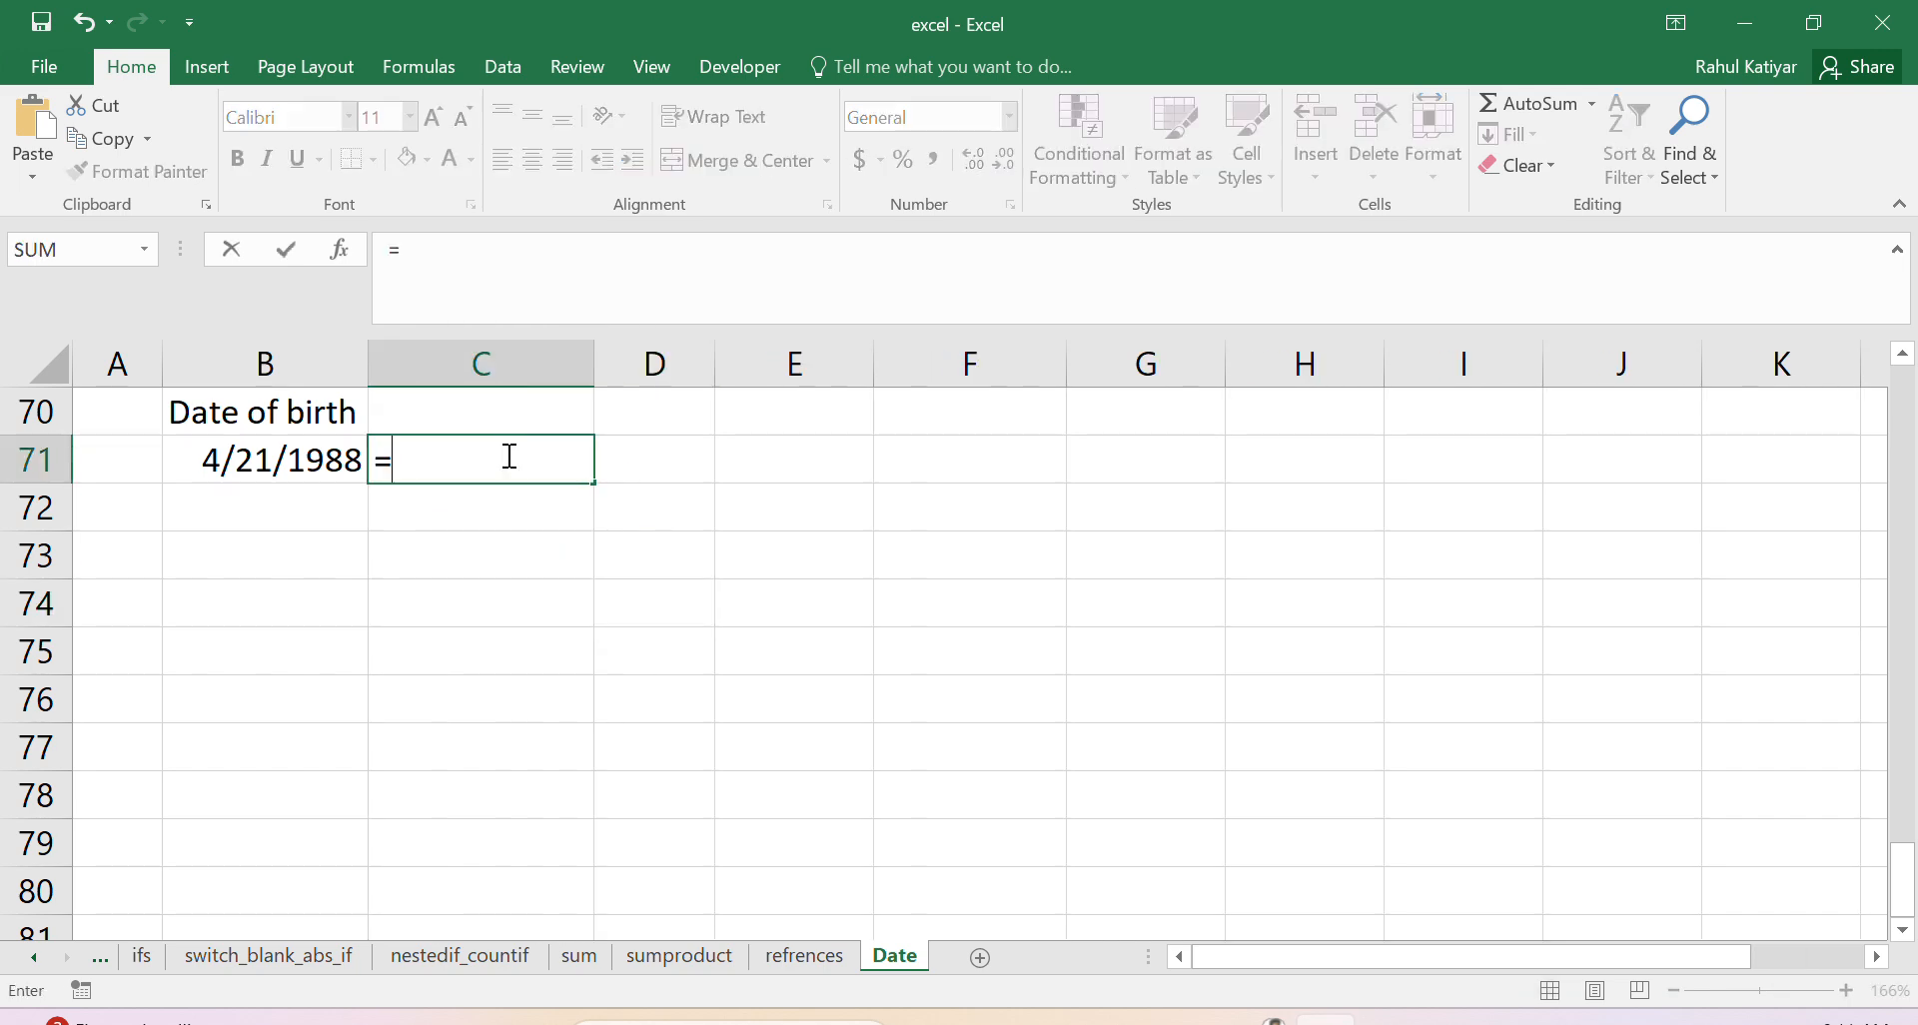
pyautogui.write('TODAY()')
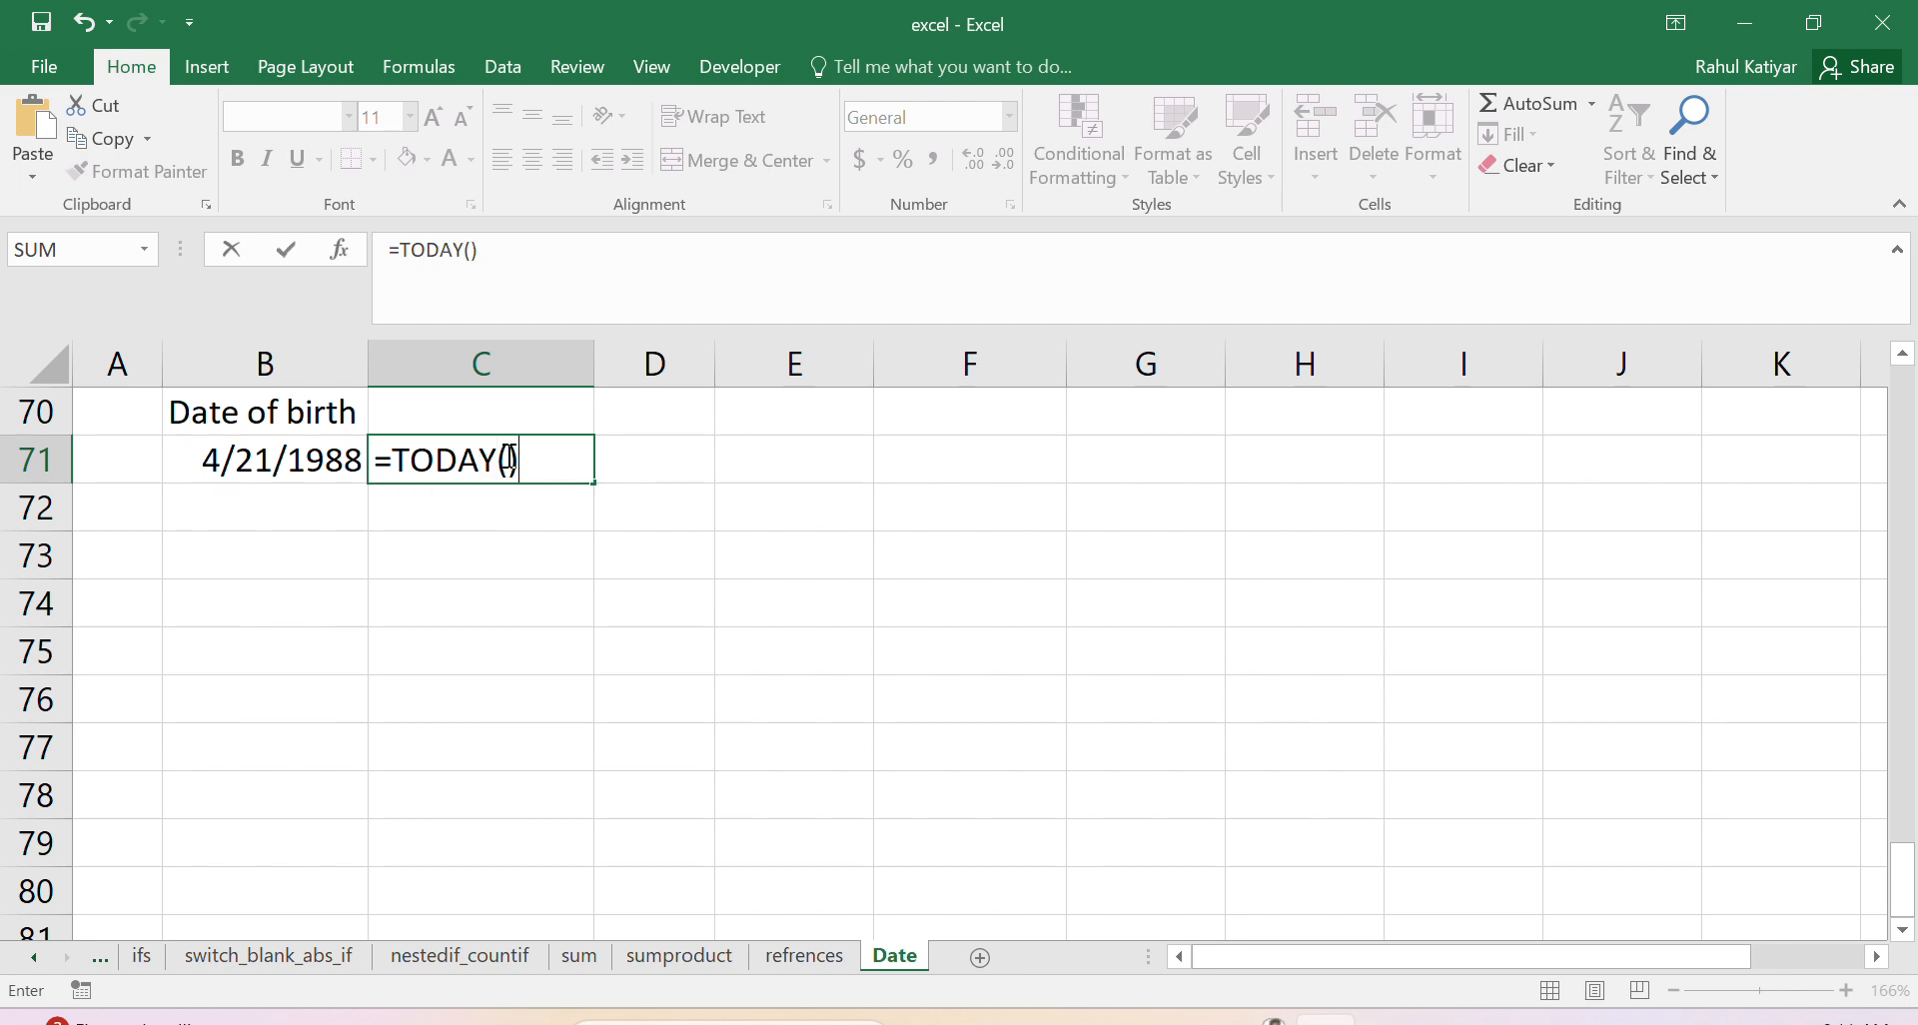
pyautogui.press('Return')
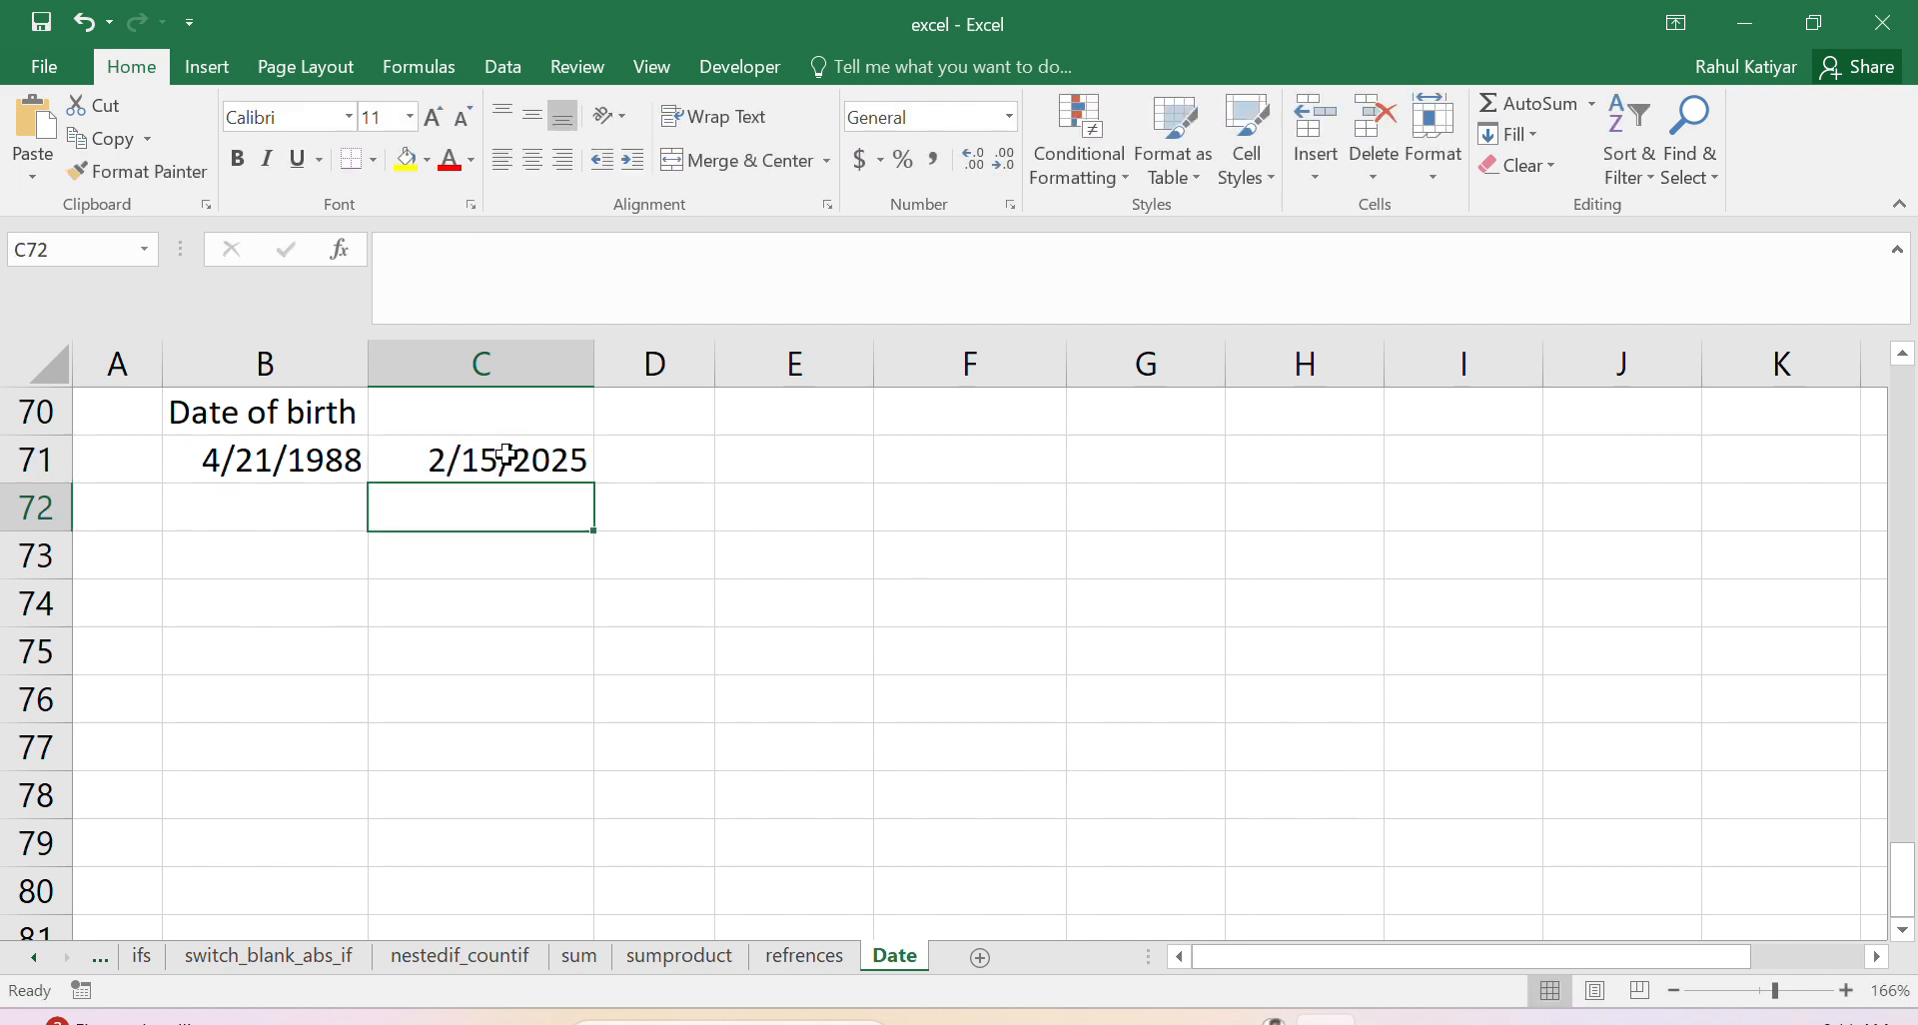
pyautogui.click(507, 455)
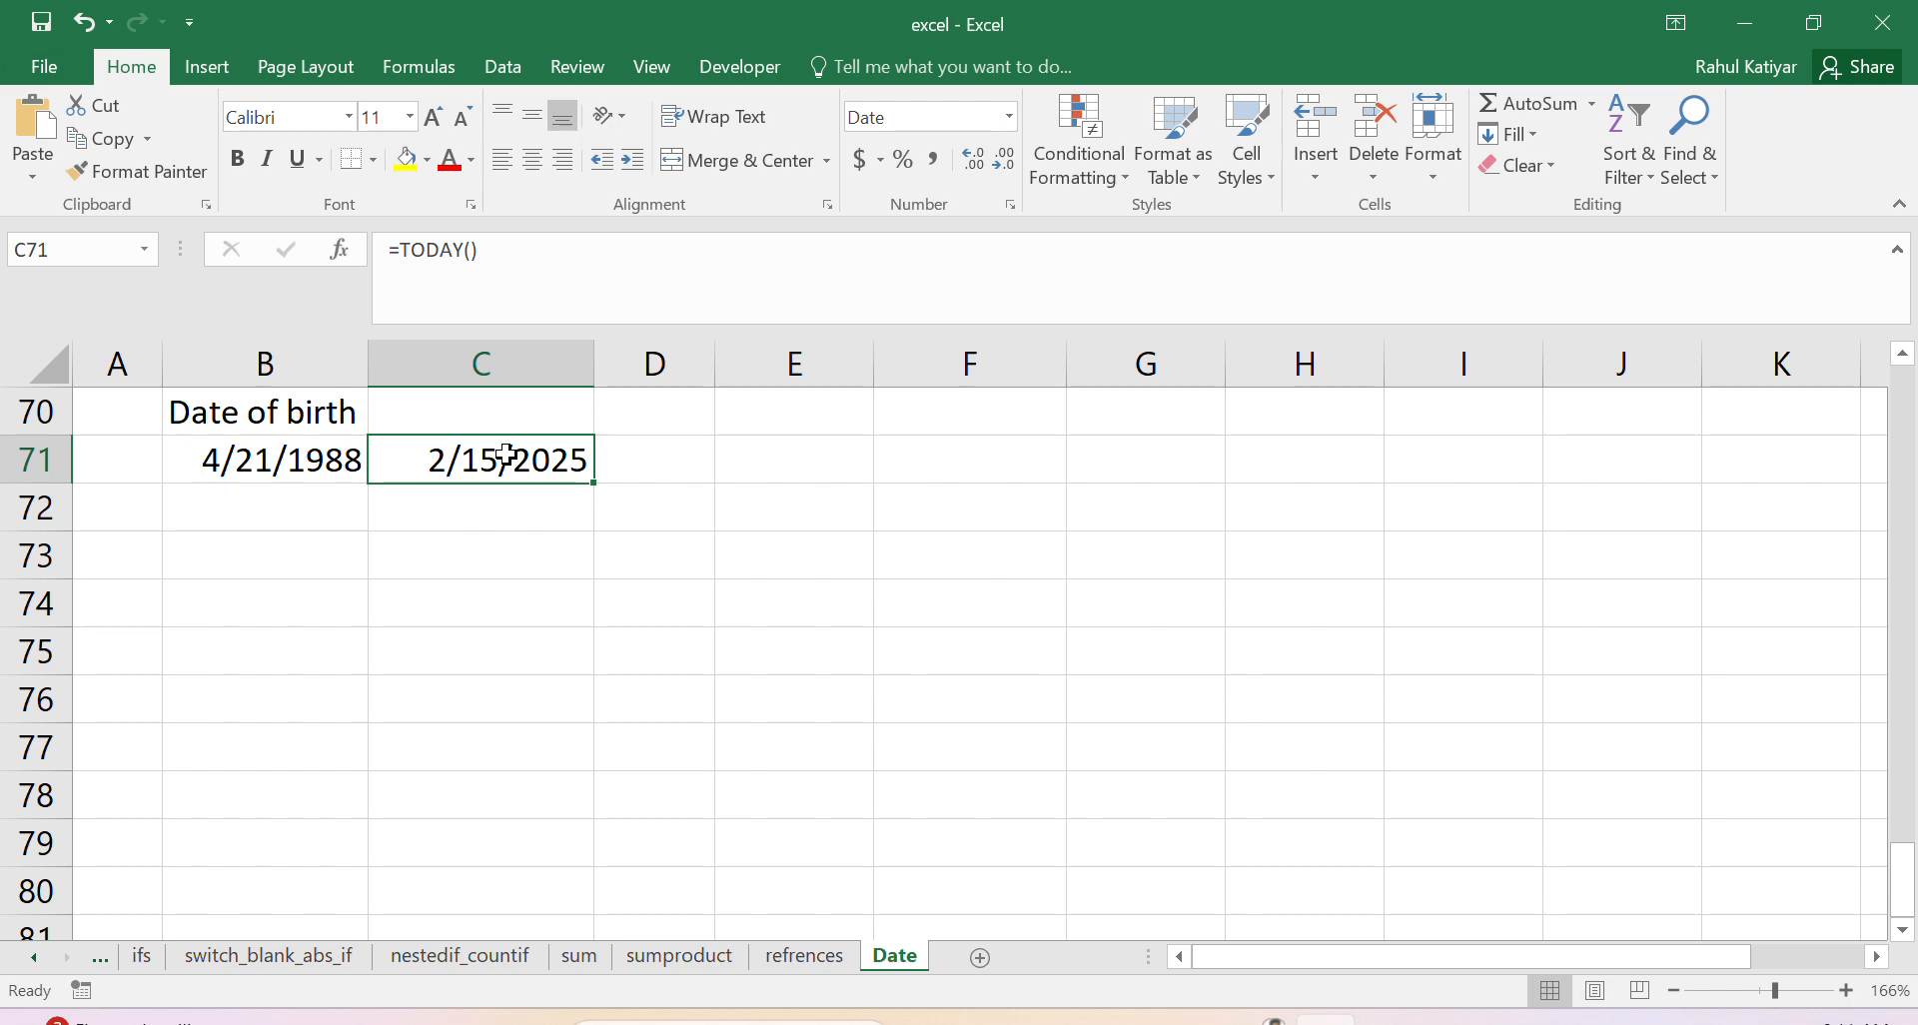
# Step: Calculate the age in full years in E71 with the formula =DATEDIF(B71,C71,"y")
pyautogui.doubleClick(840, 451)
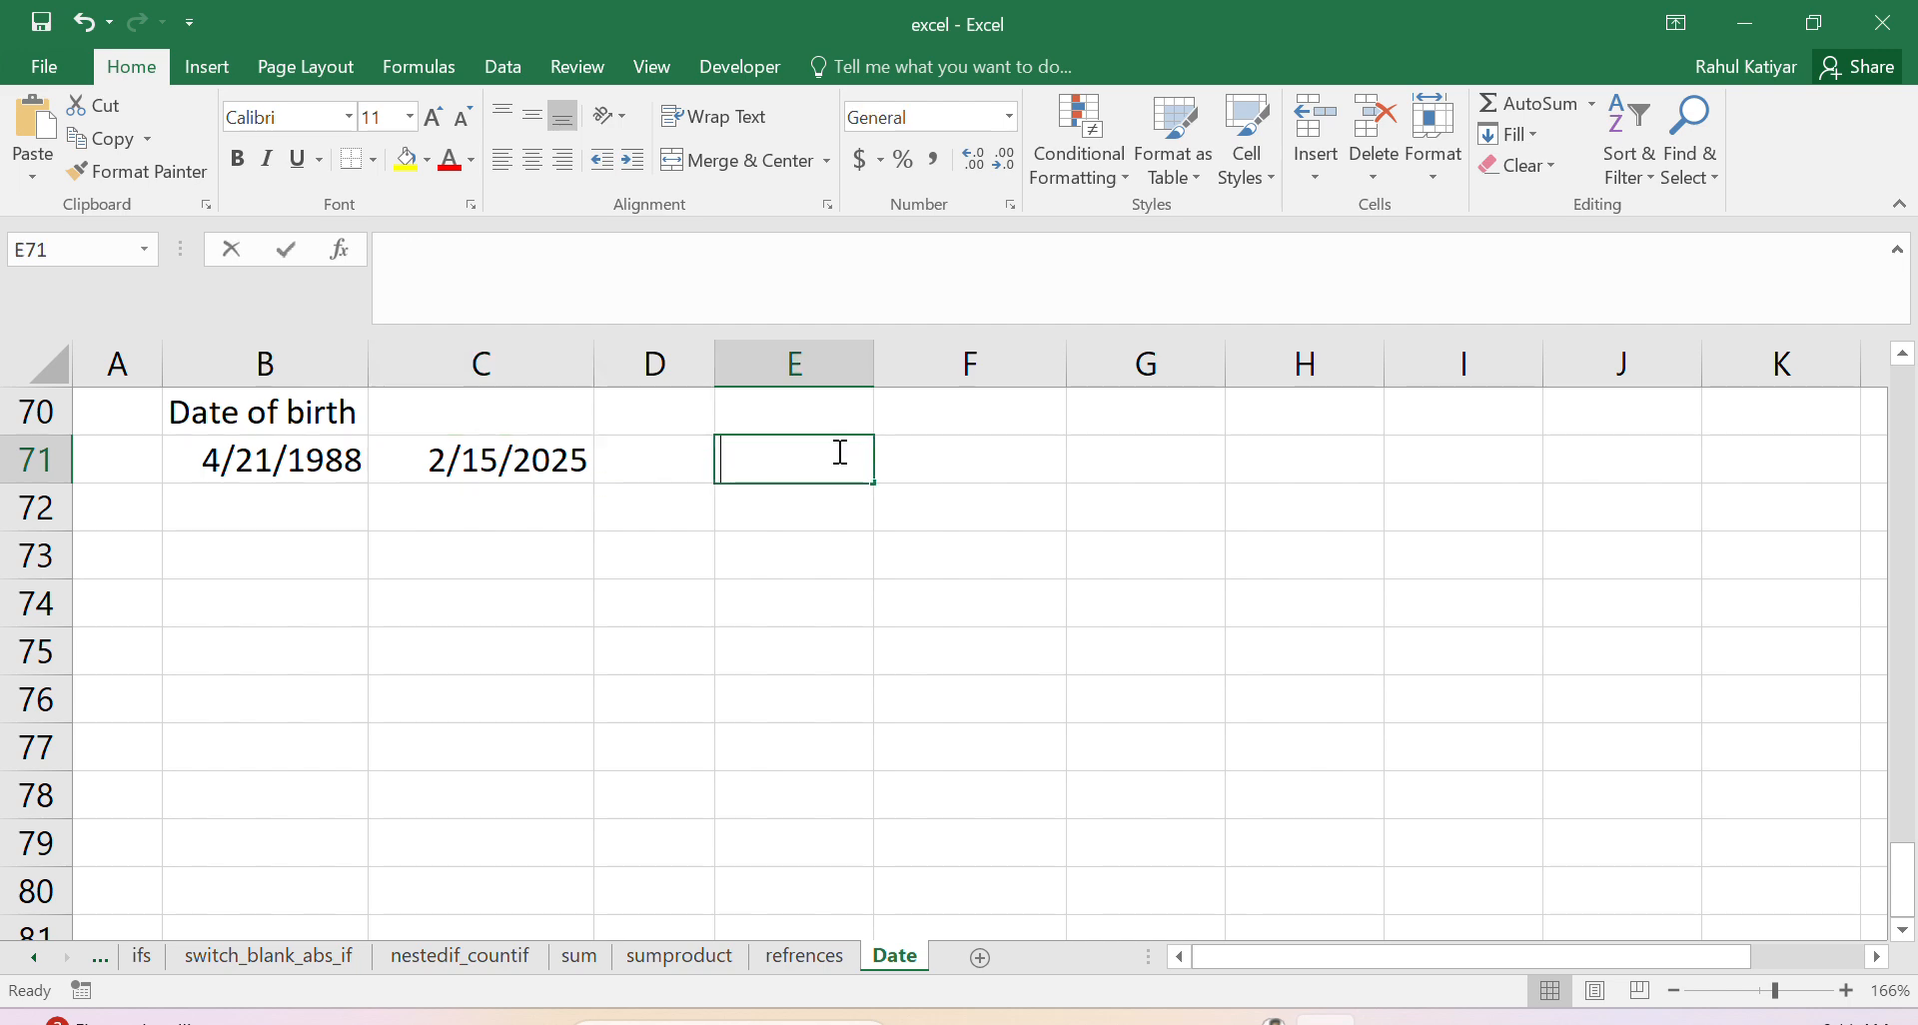
pyautogui.write('=dat')
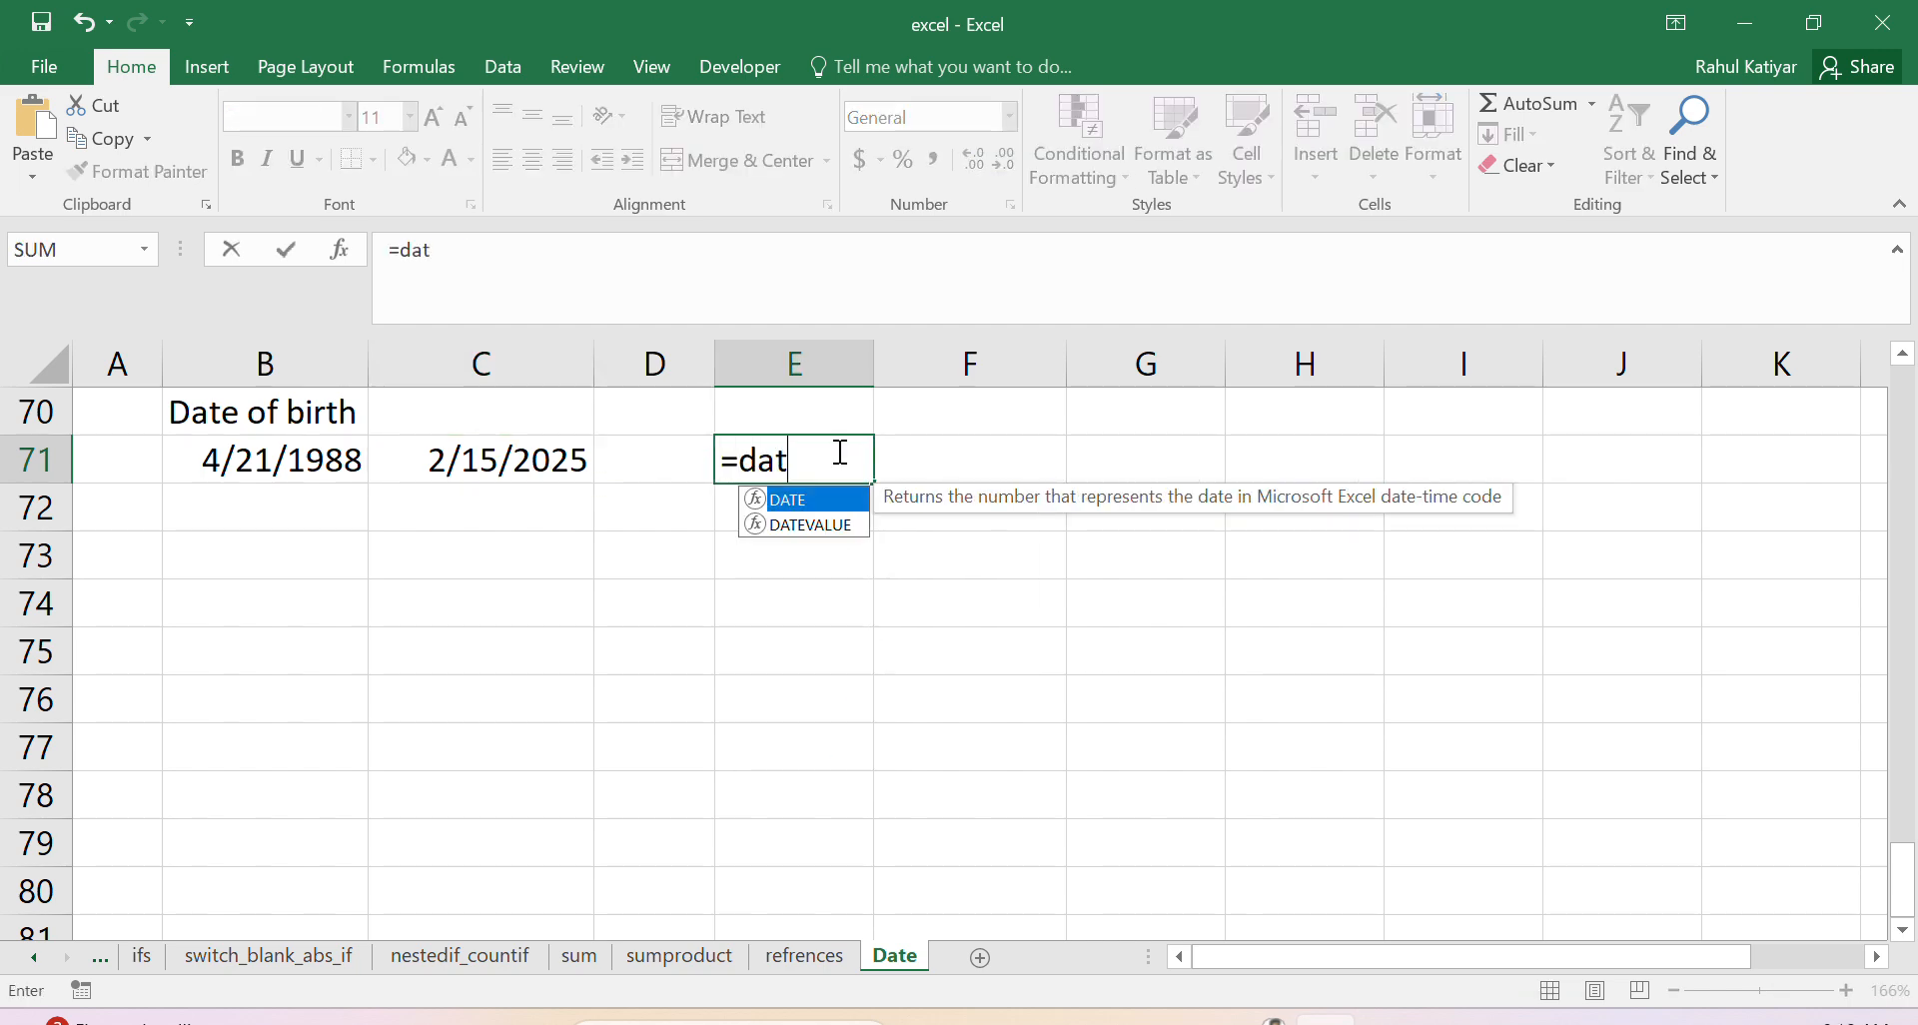
pyautogui.write('edif')
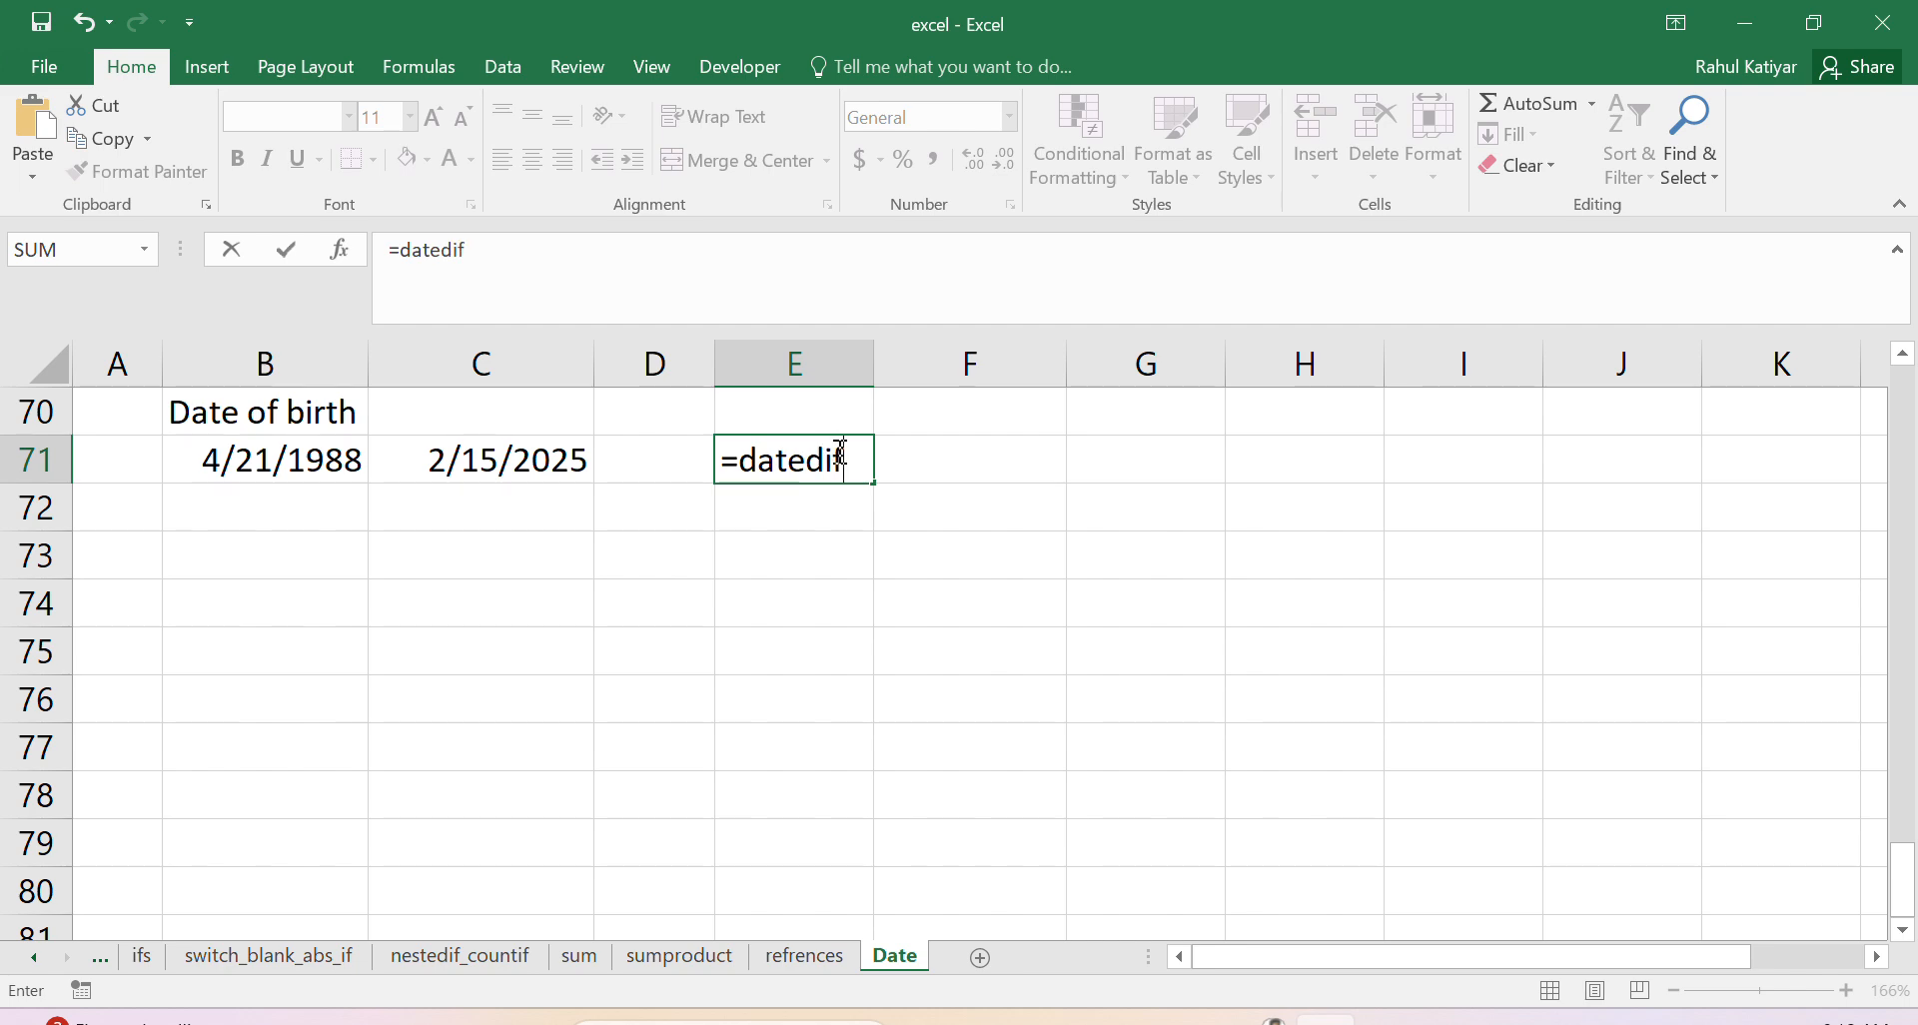
pyautogui.write('(')
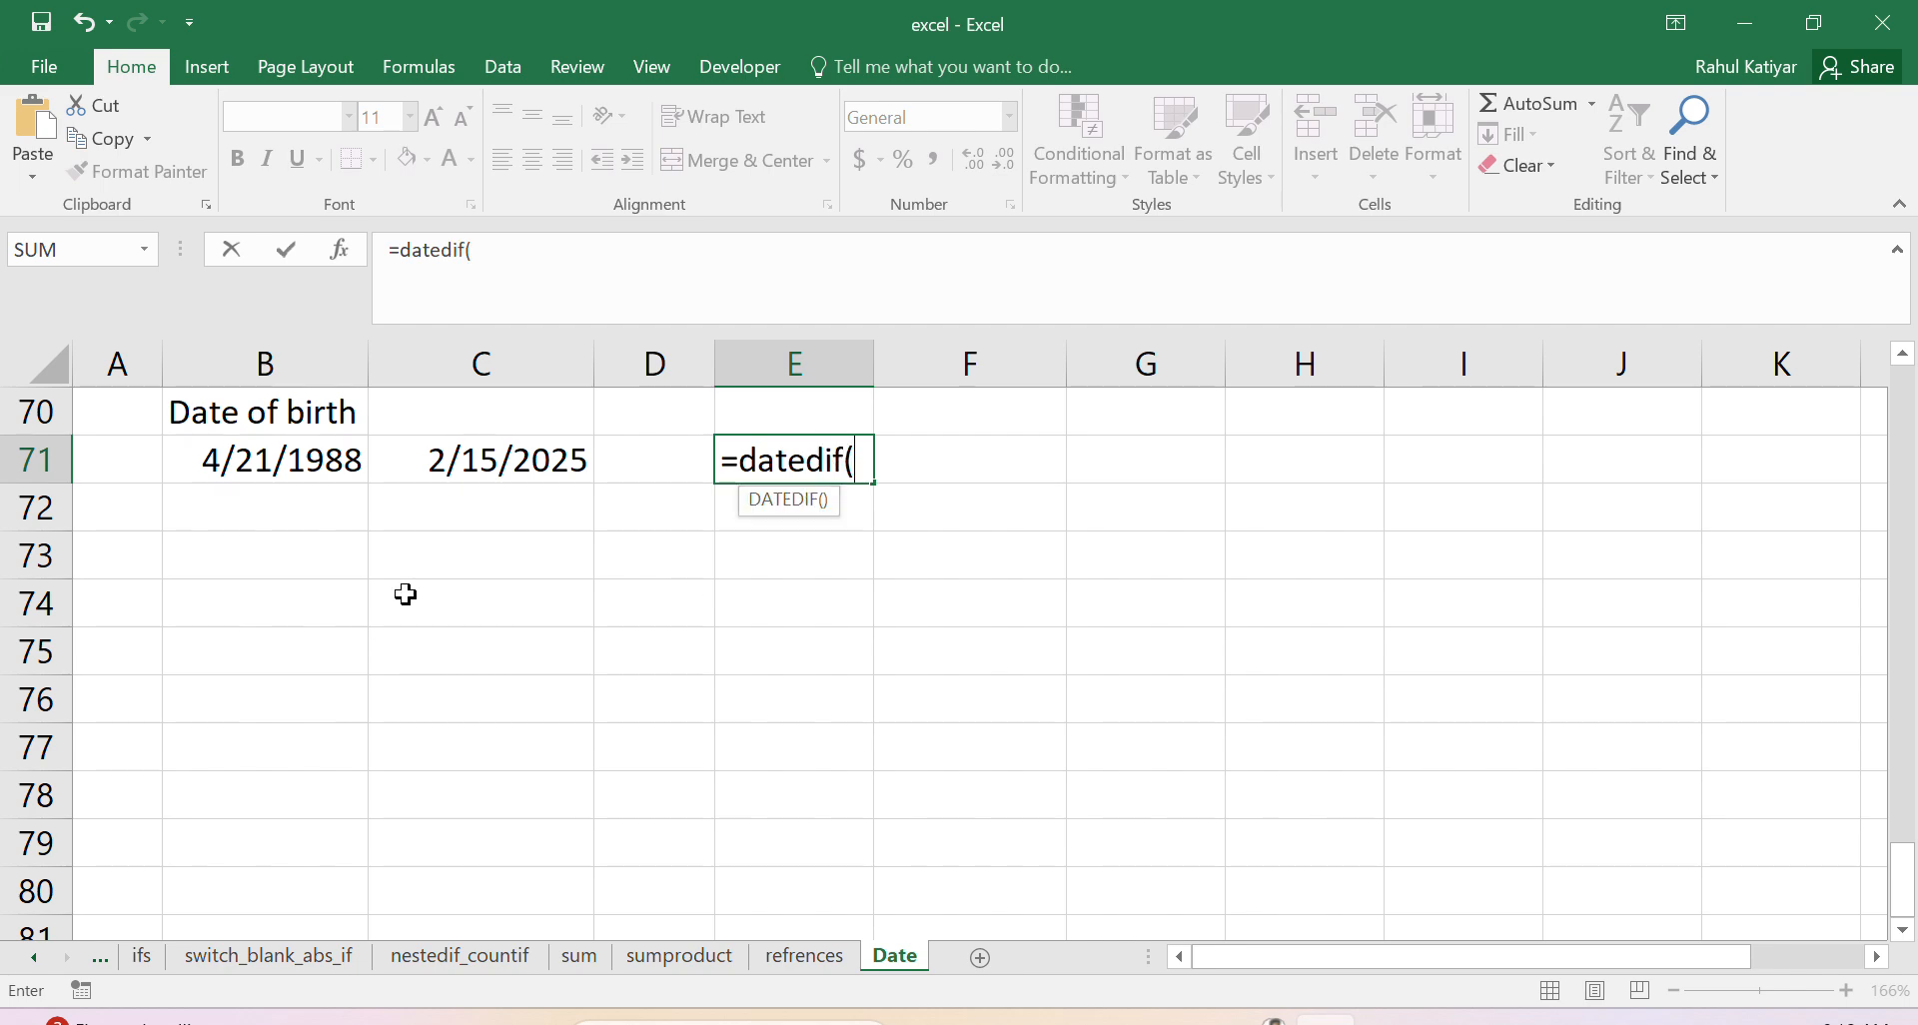
pyautogui.click(318, 457)
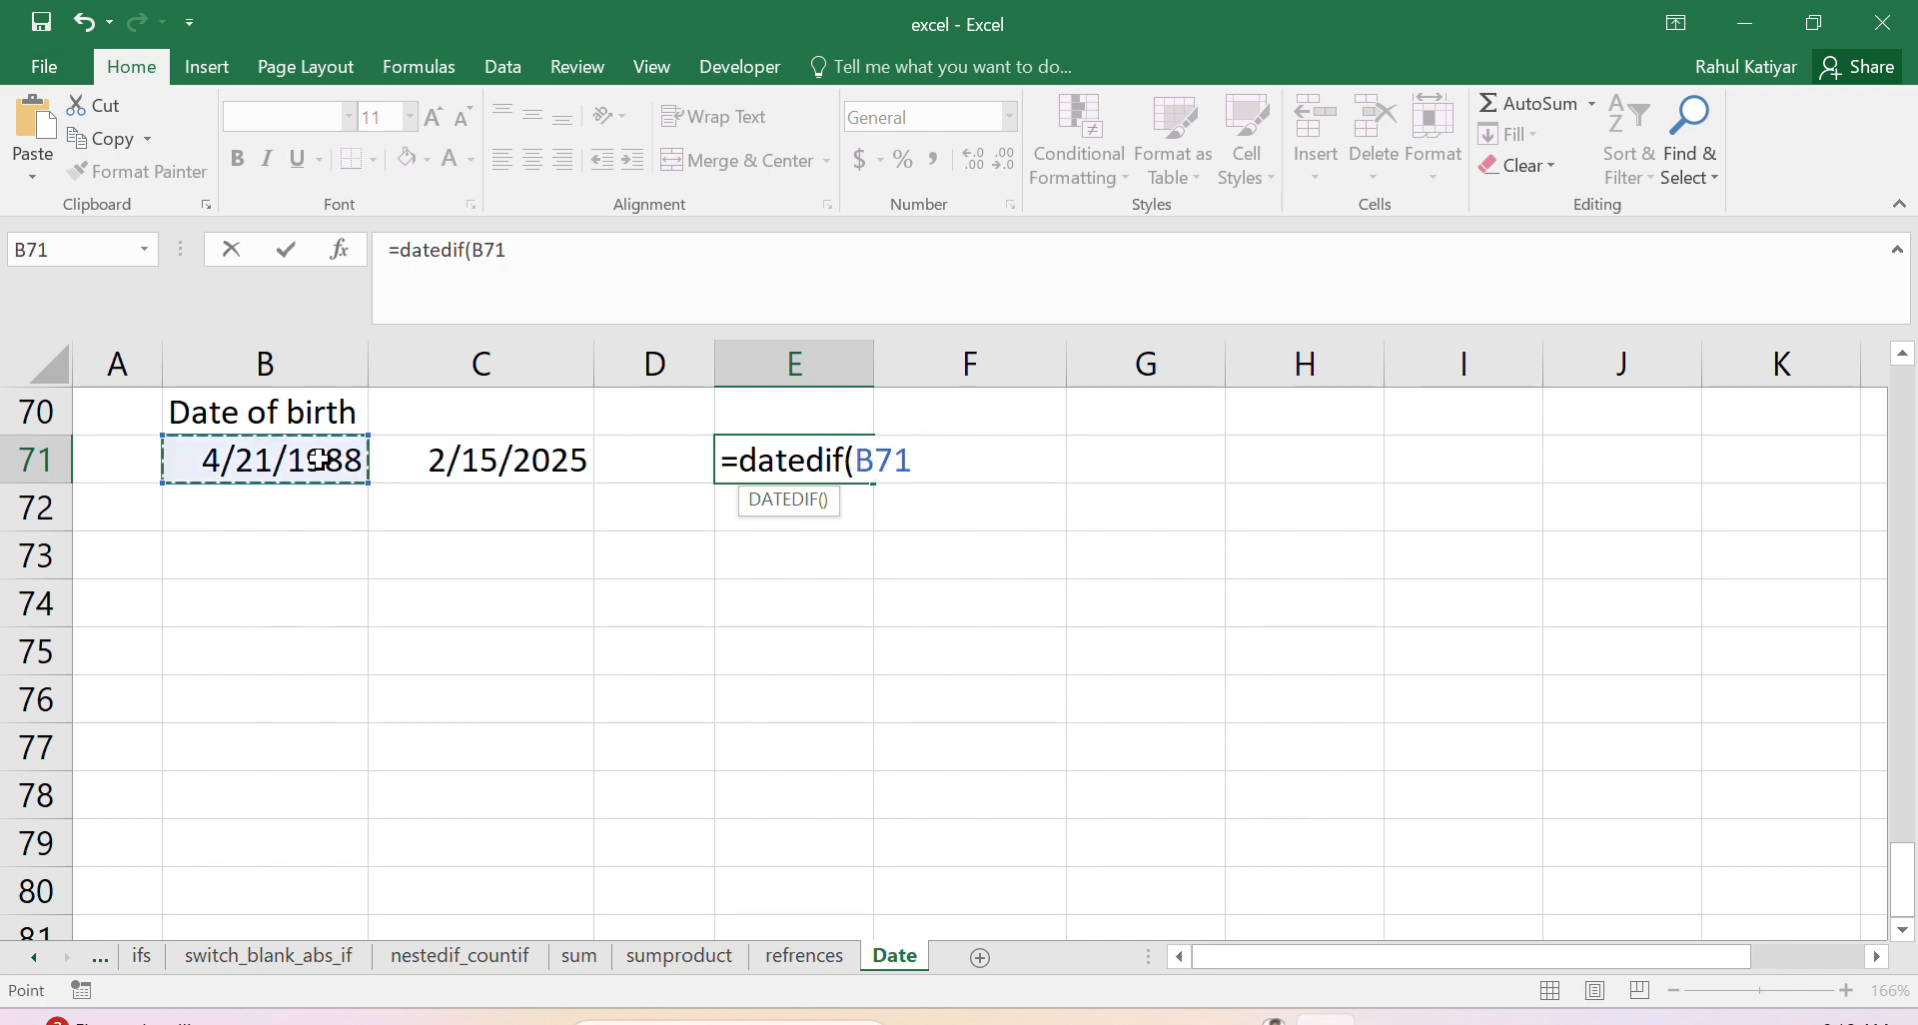
pyautogui.write(',')
pyautogui.click(486, 462)
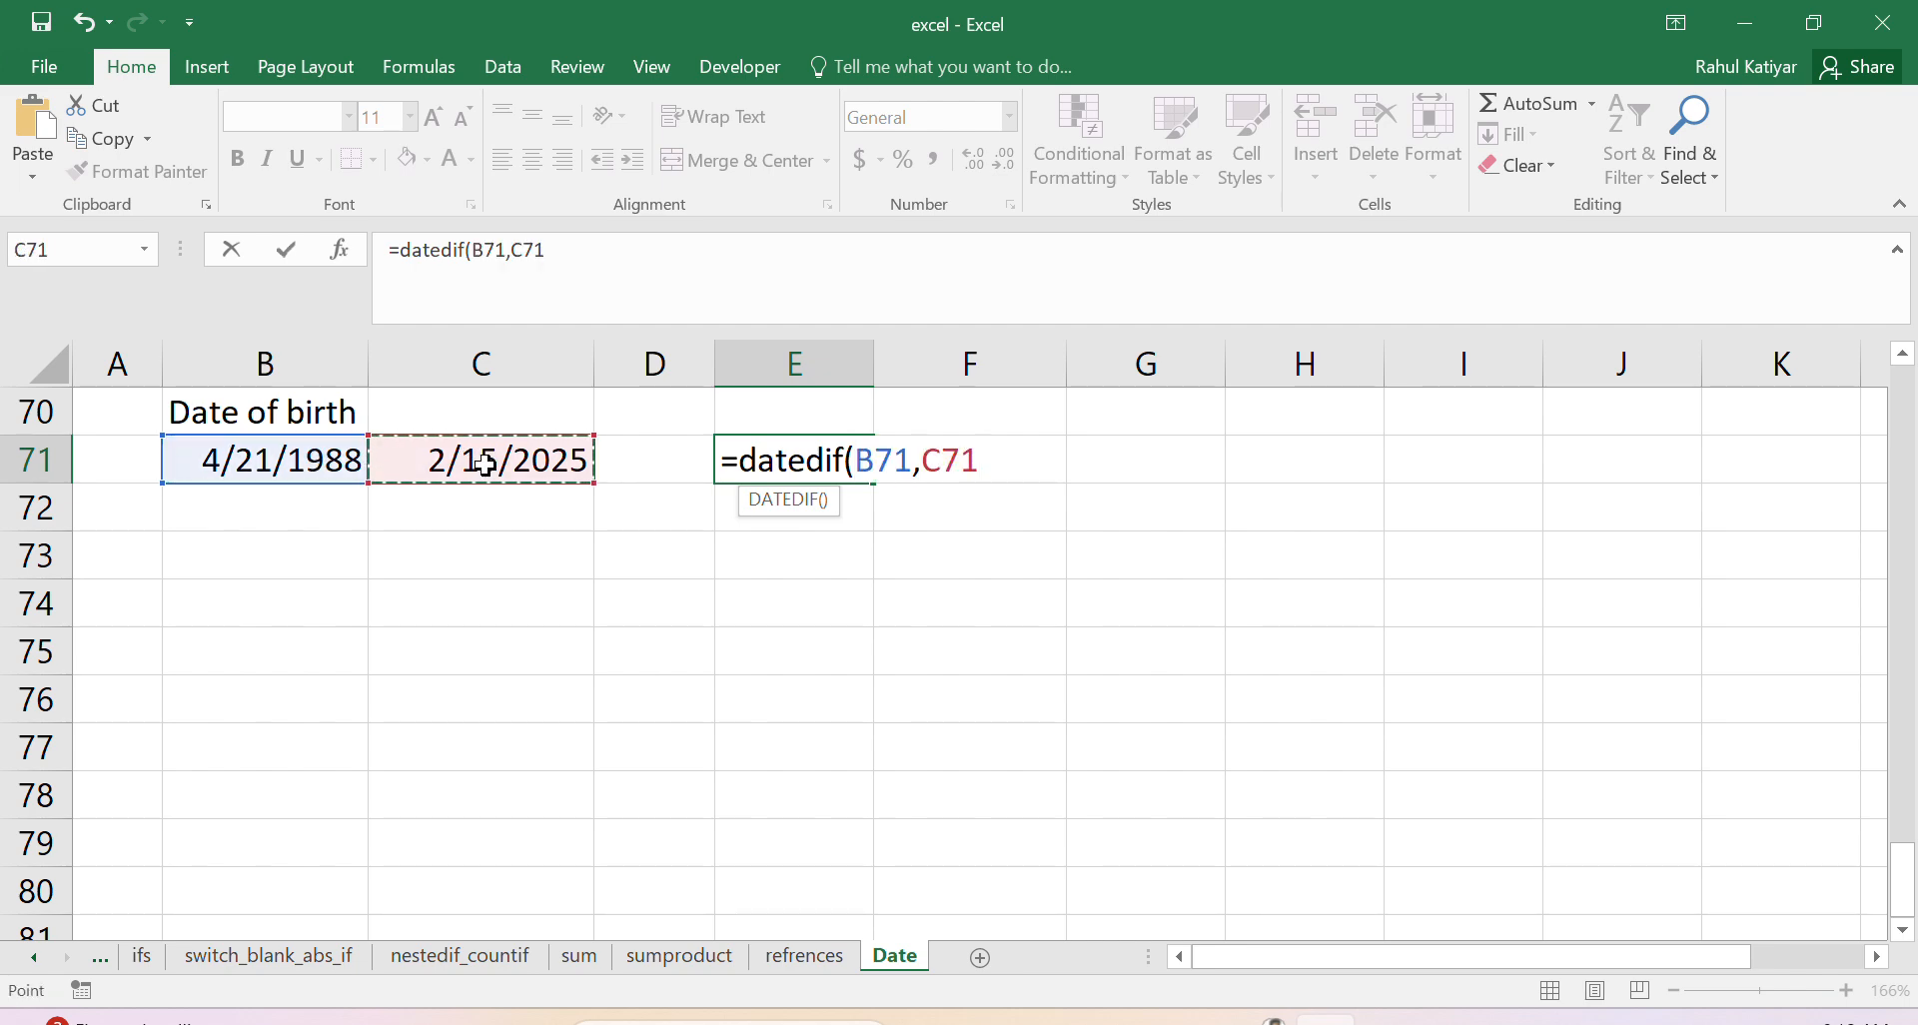
pyautogui.write(')')
pyautogui.press('BackSpace')
pyautogui.write(',"y")')
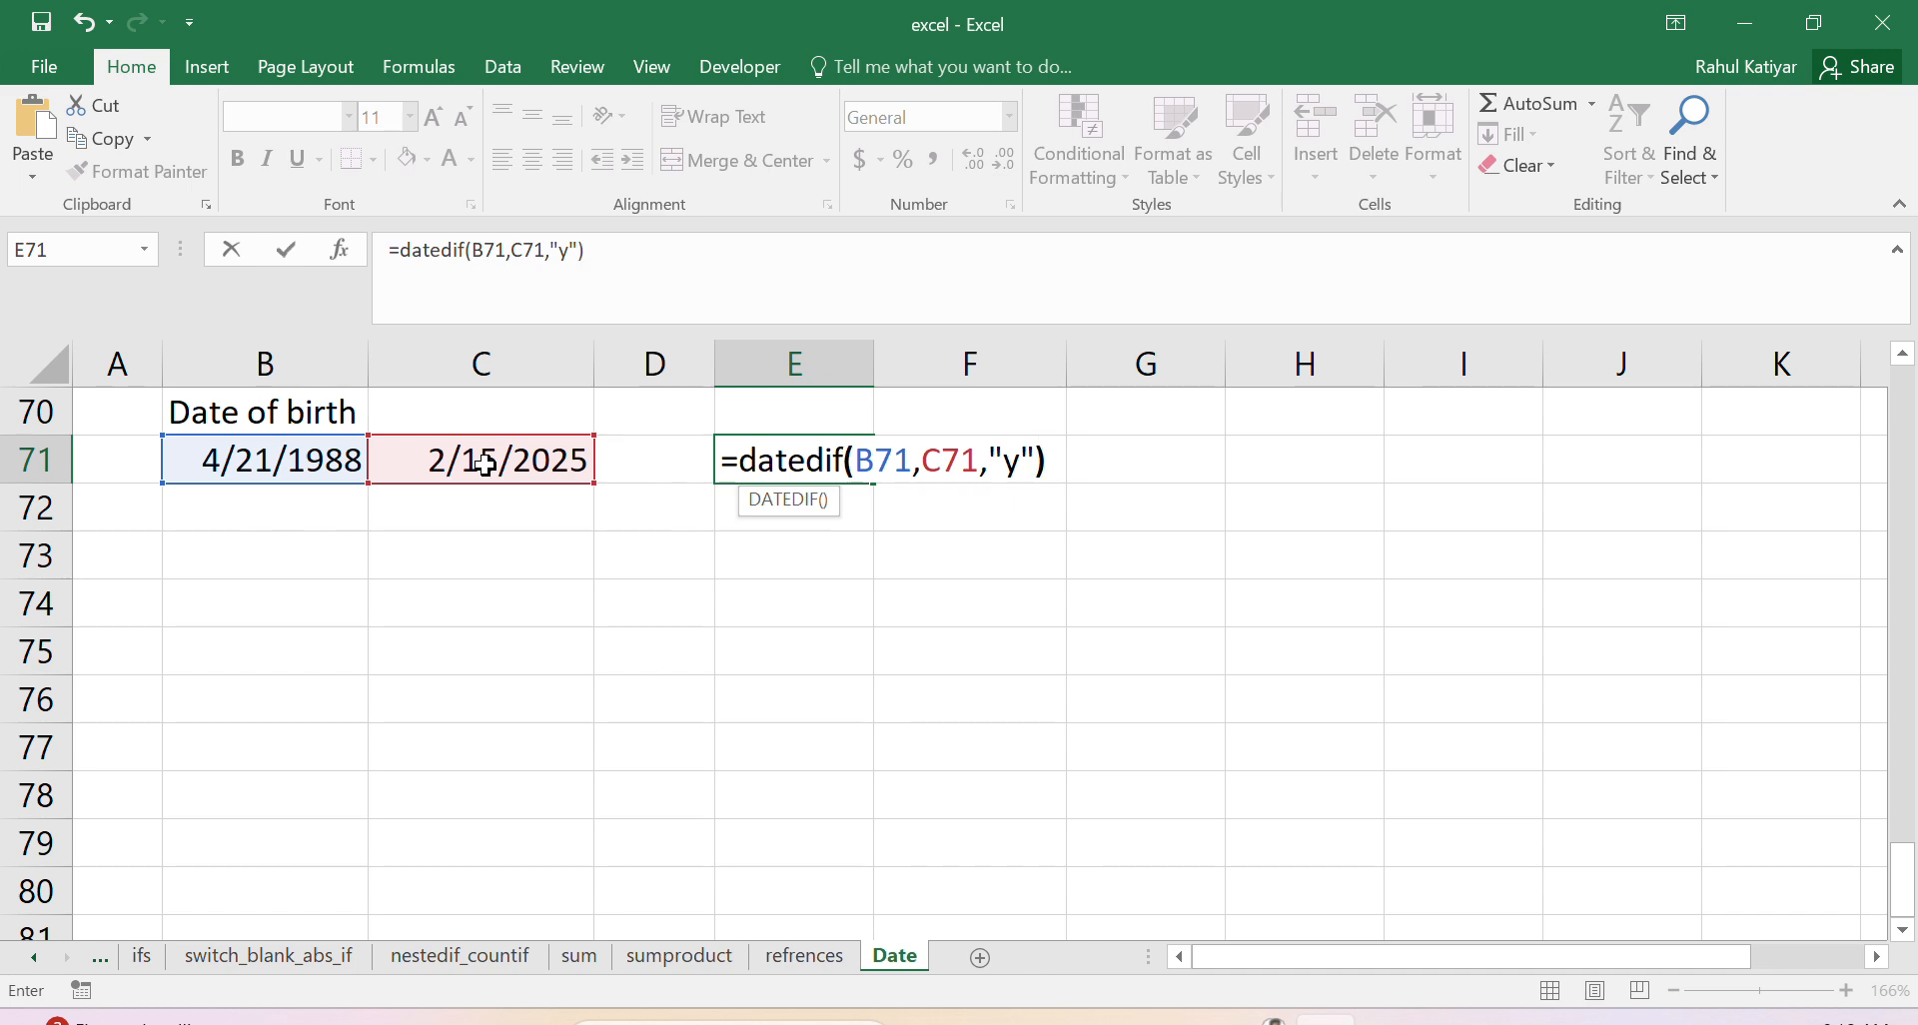
pyautogui.press('Return')
pyautogui.press('Up')
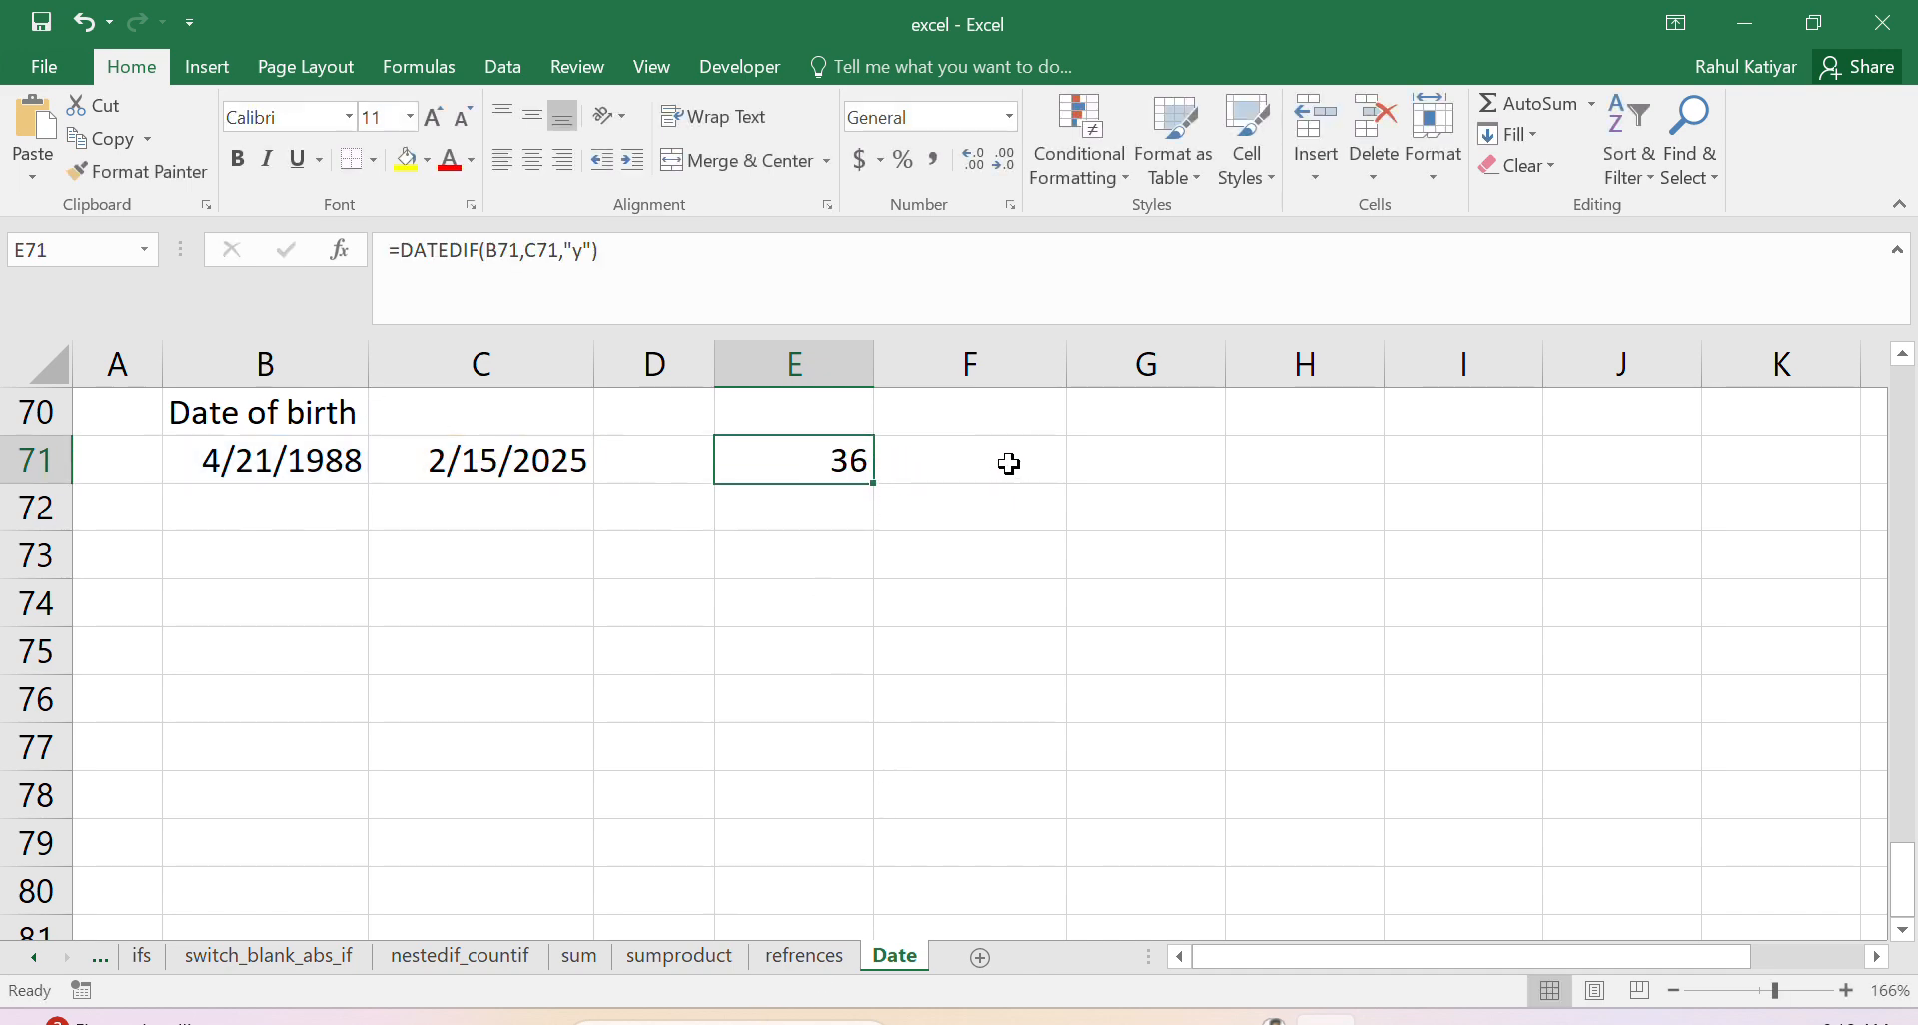
# Step: Enter the note "it gives years" in F71, beside the calculated age
pyautogui.click(1032, 462)
pyautogui.write('it gi')
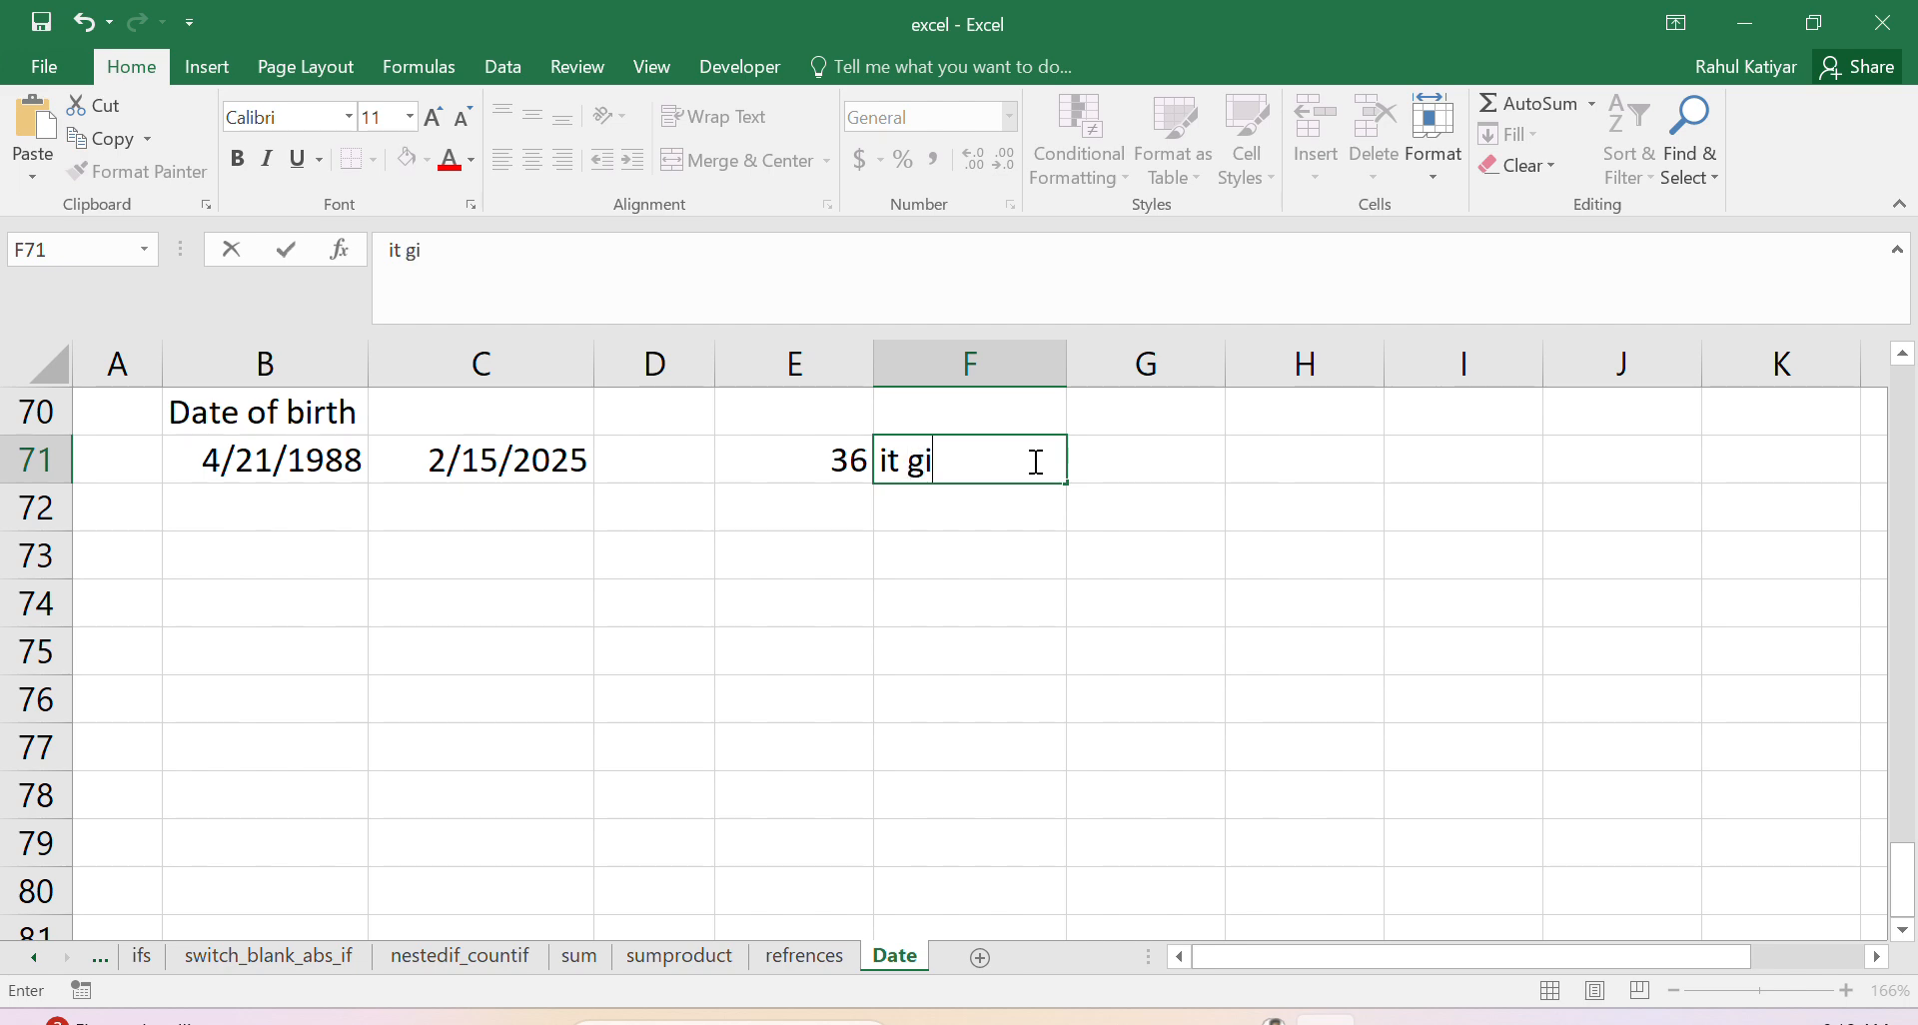
pyautogui.write('ves years')
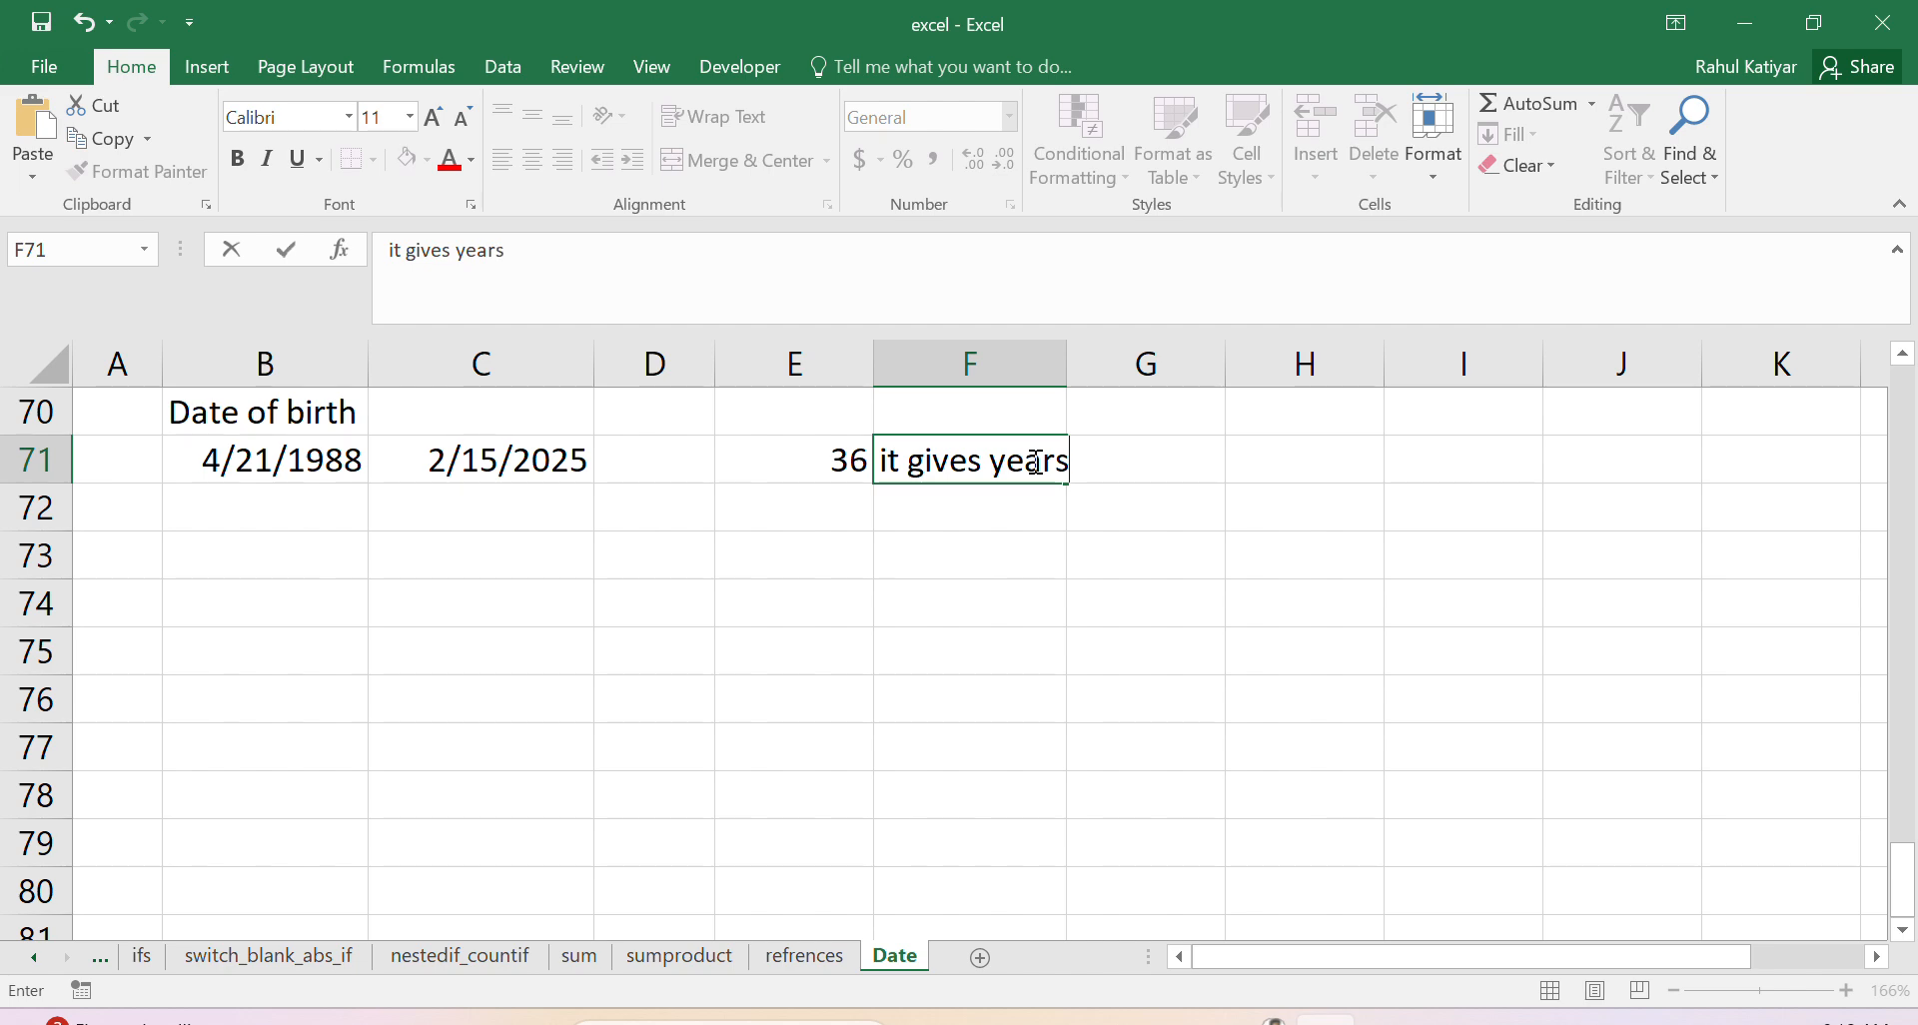
pyautogui.keyDown('ctrl'); pyautogui.click(1130, 599); pyautogui.keyUp('ctrl')
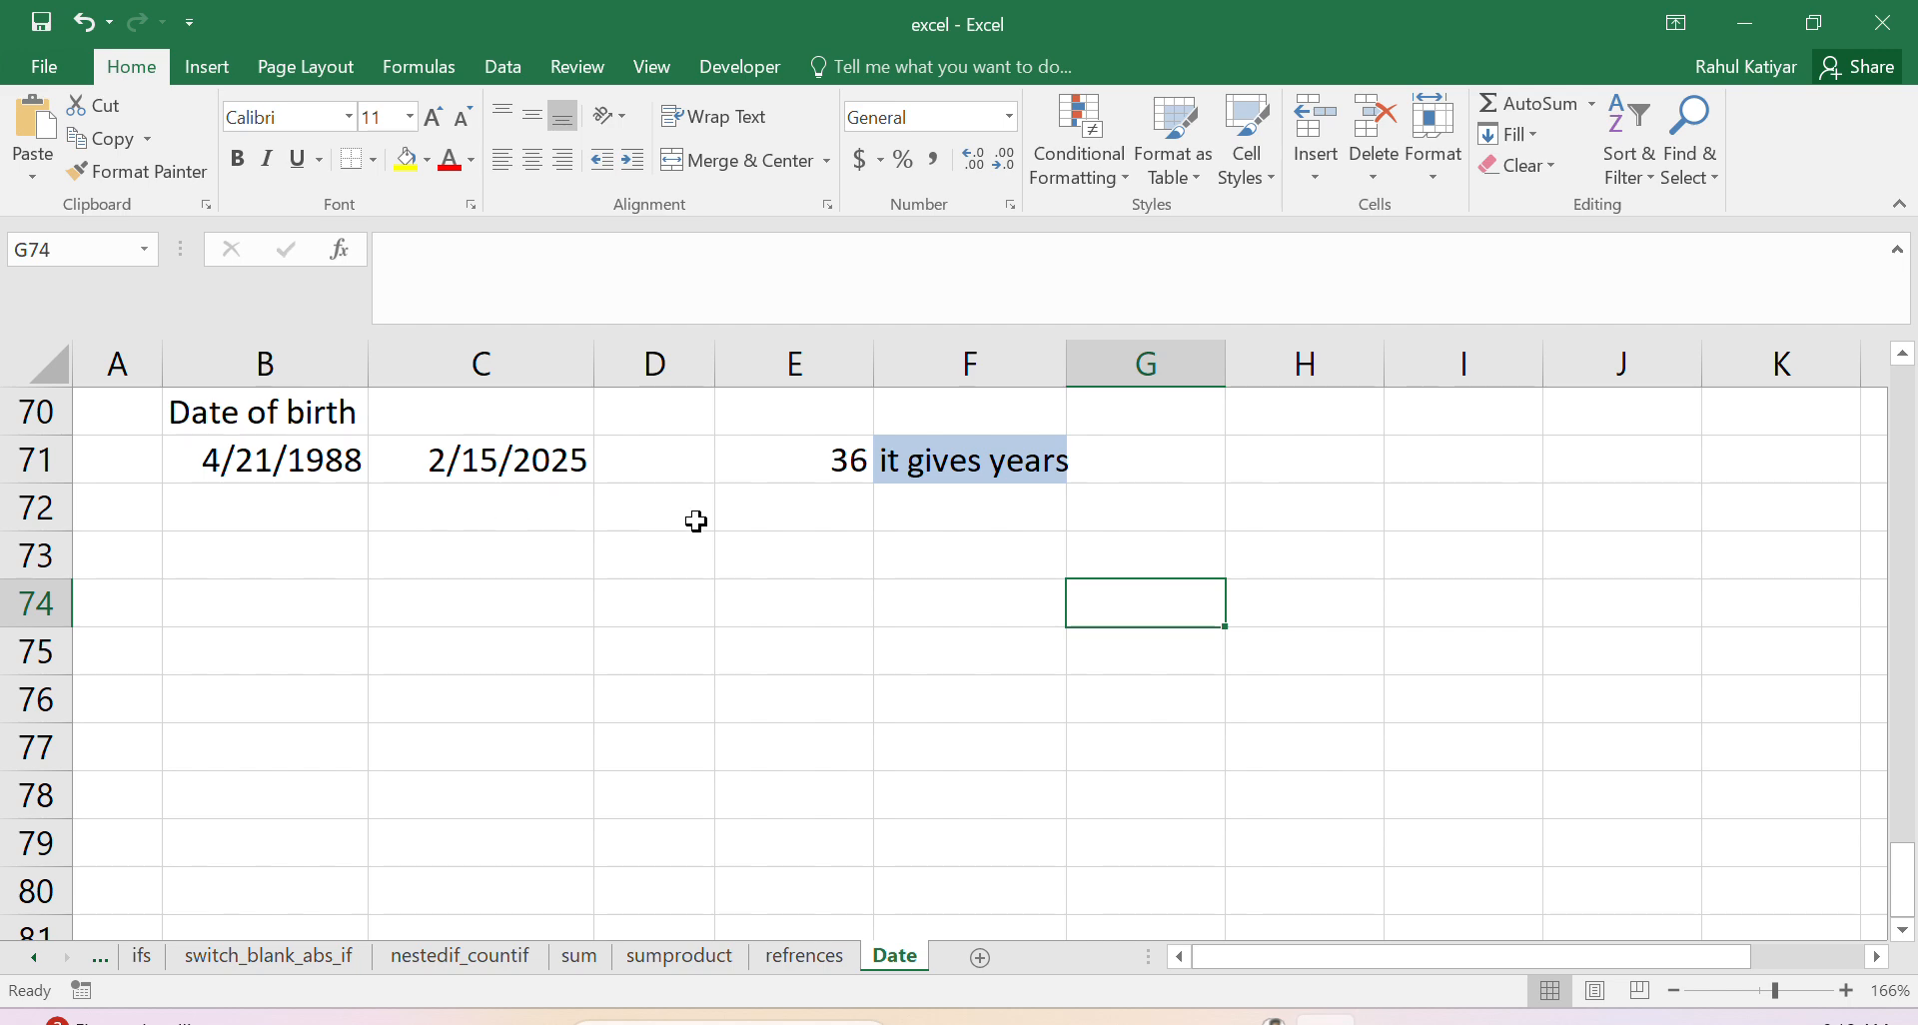
# Step: Calculate the age in years directly against the current date in E73 with the formula =DATEDIF(B71,TODAY(),"y")
pyautogui.keyDown('ctrl'); pyautogui.click(826, 545); pyautogui.keyUp('ctrl')
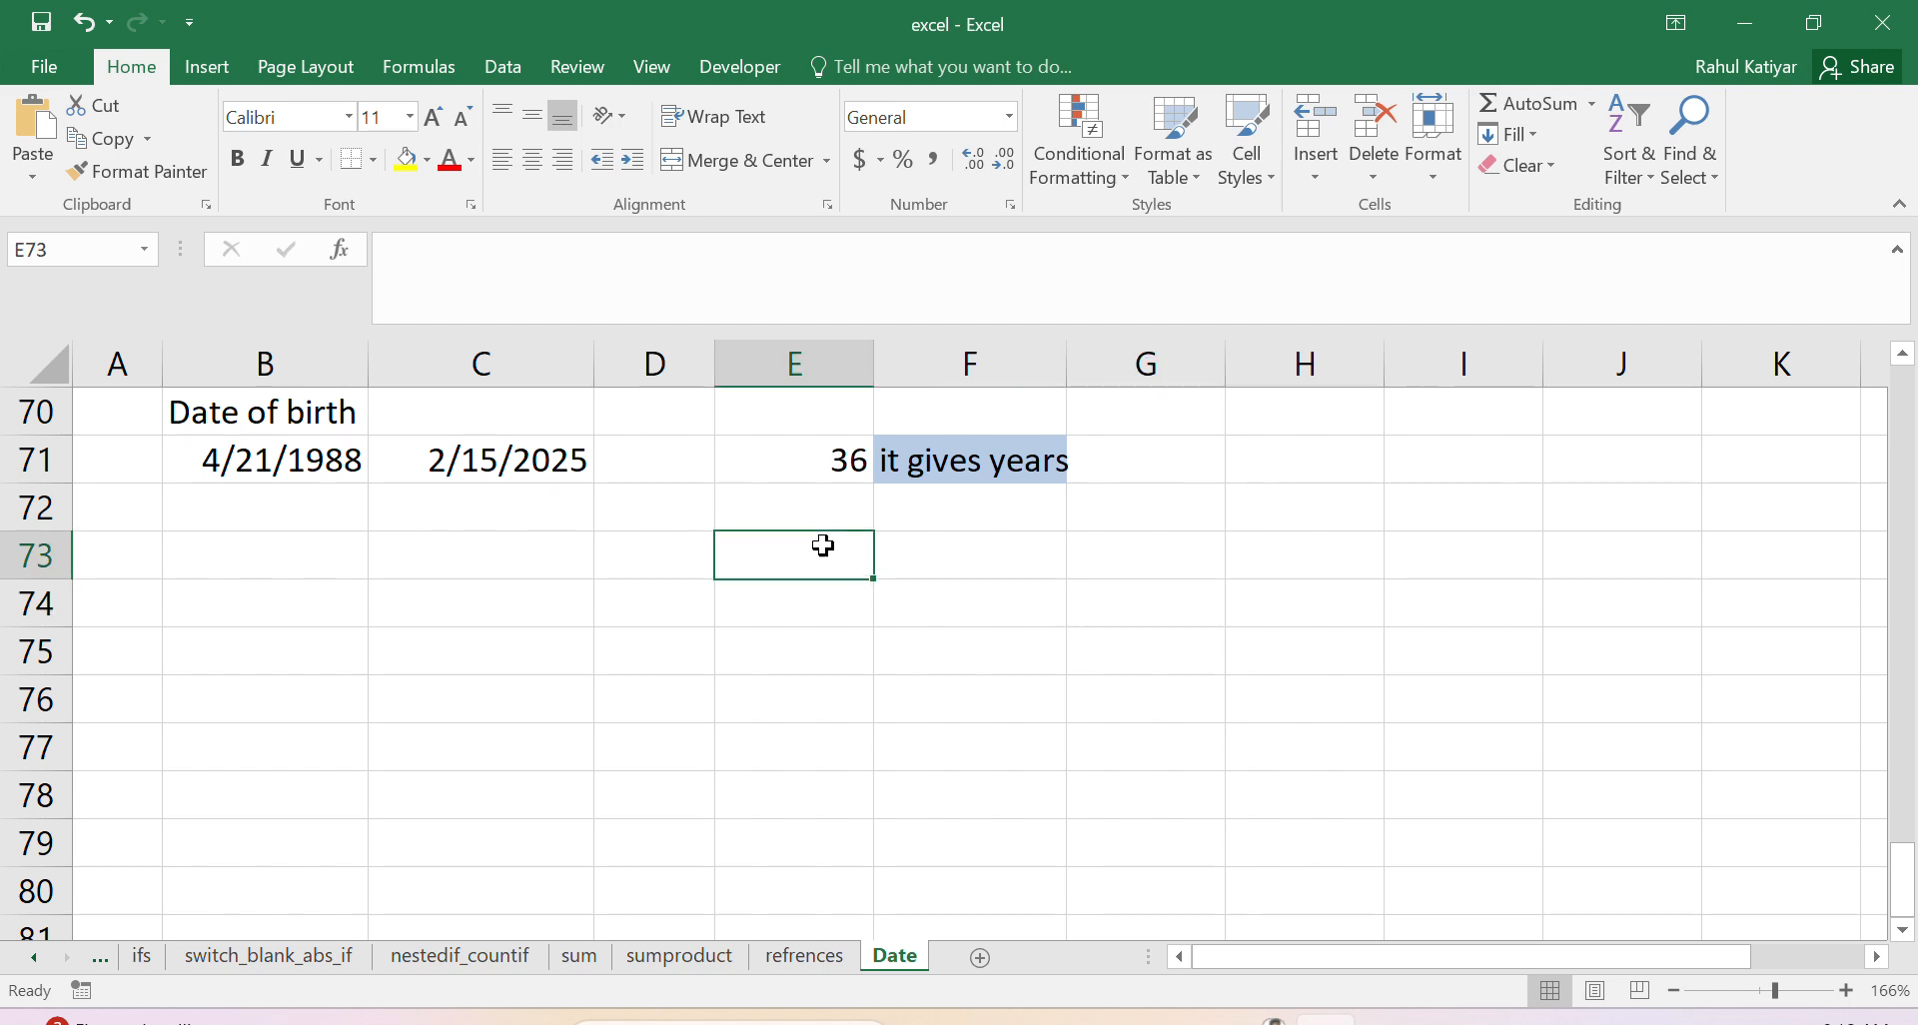
pyautogui.write('=')
pyautogui.click(282, 458)
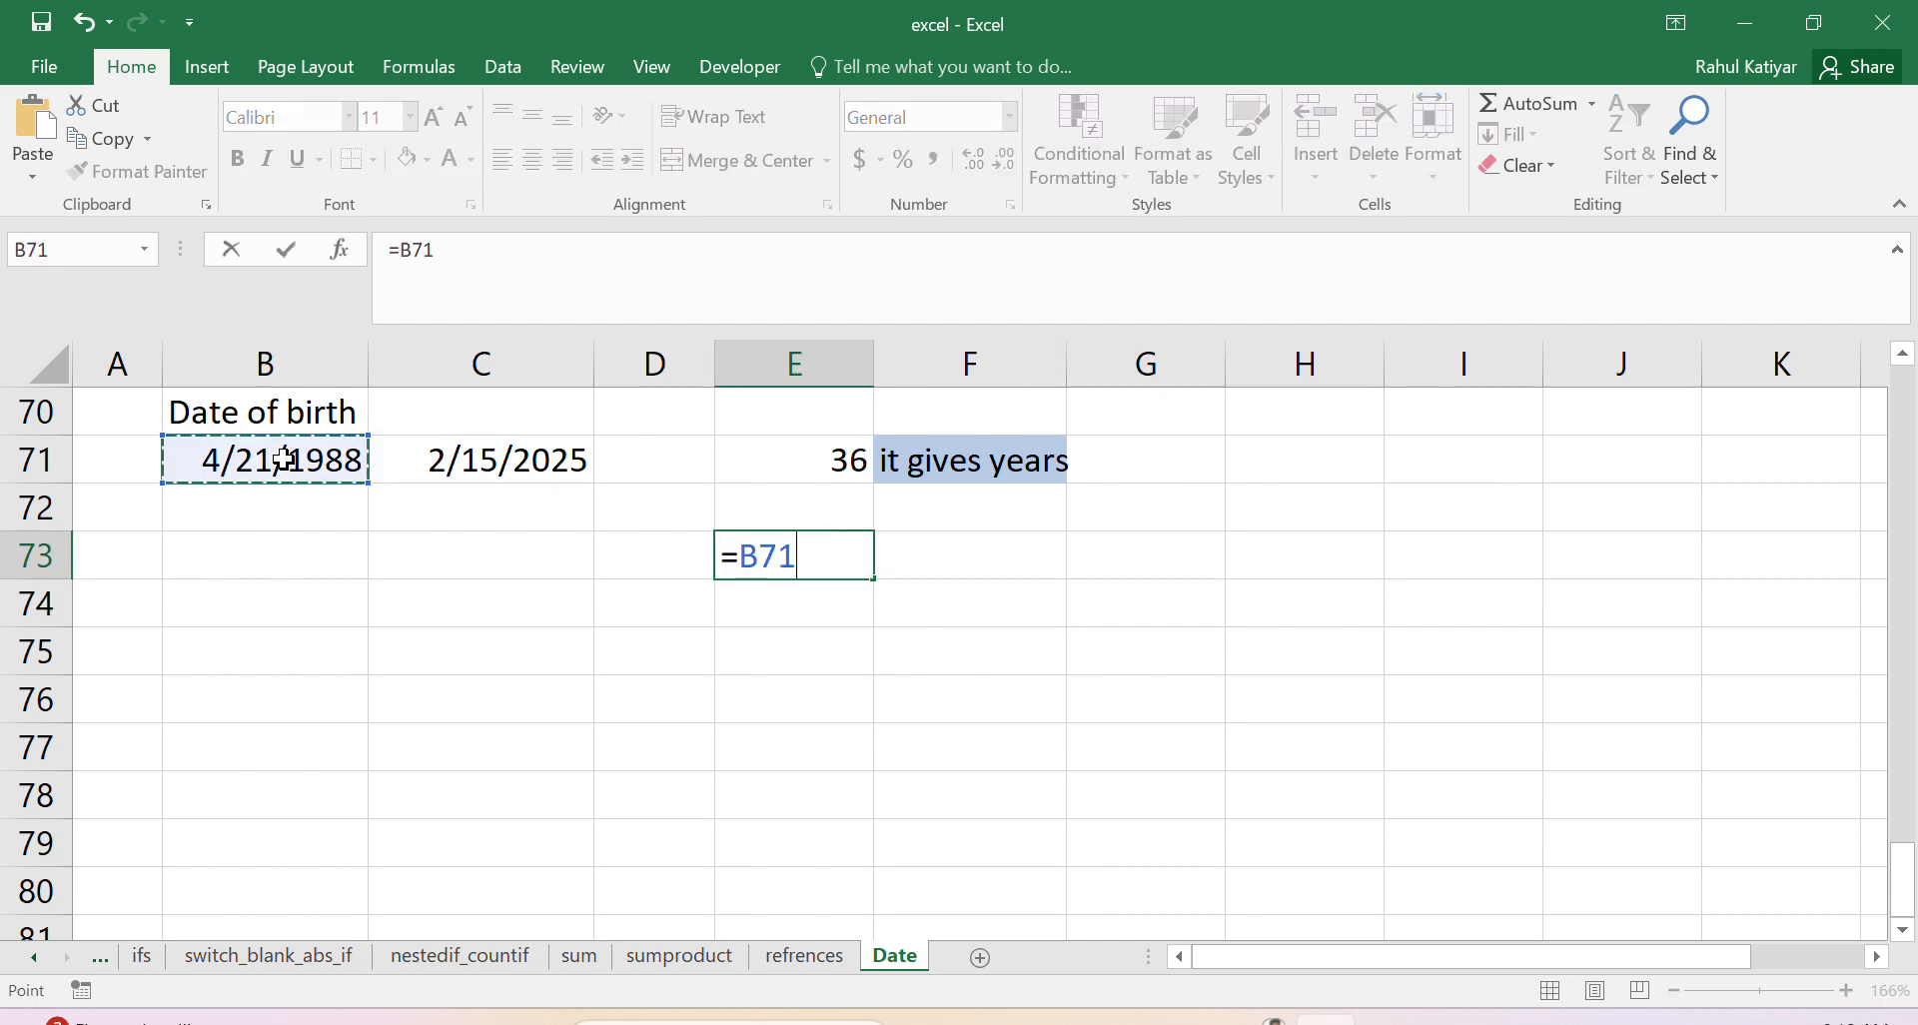
pyautogui.press('BackSpace')
pyautogui.press('BackSpace')
pyautogui.press('BackSpace')
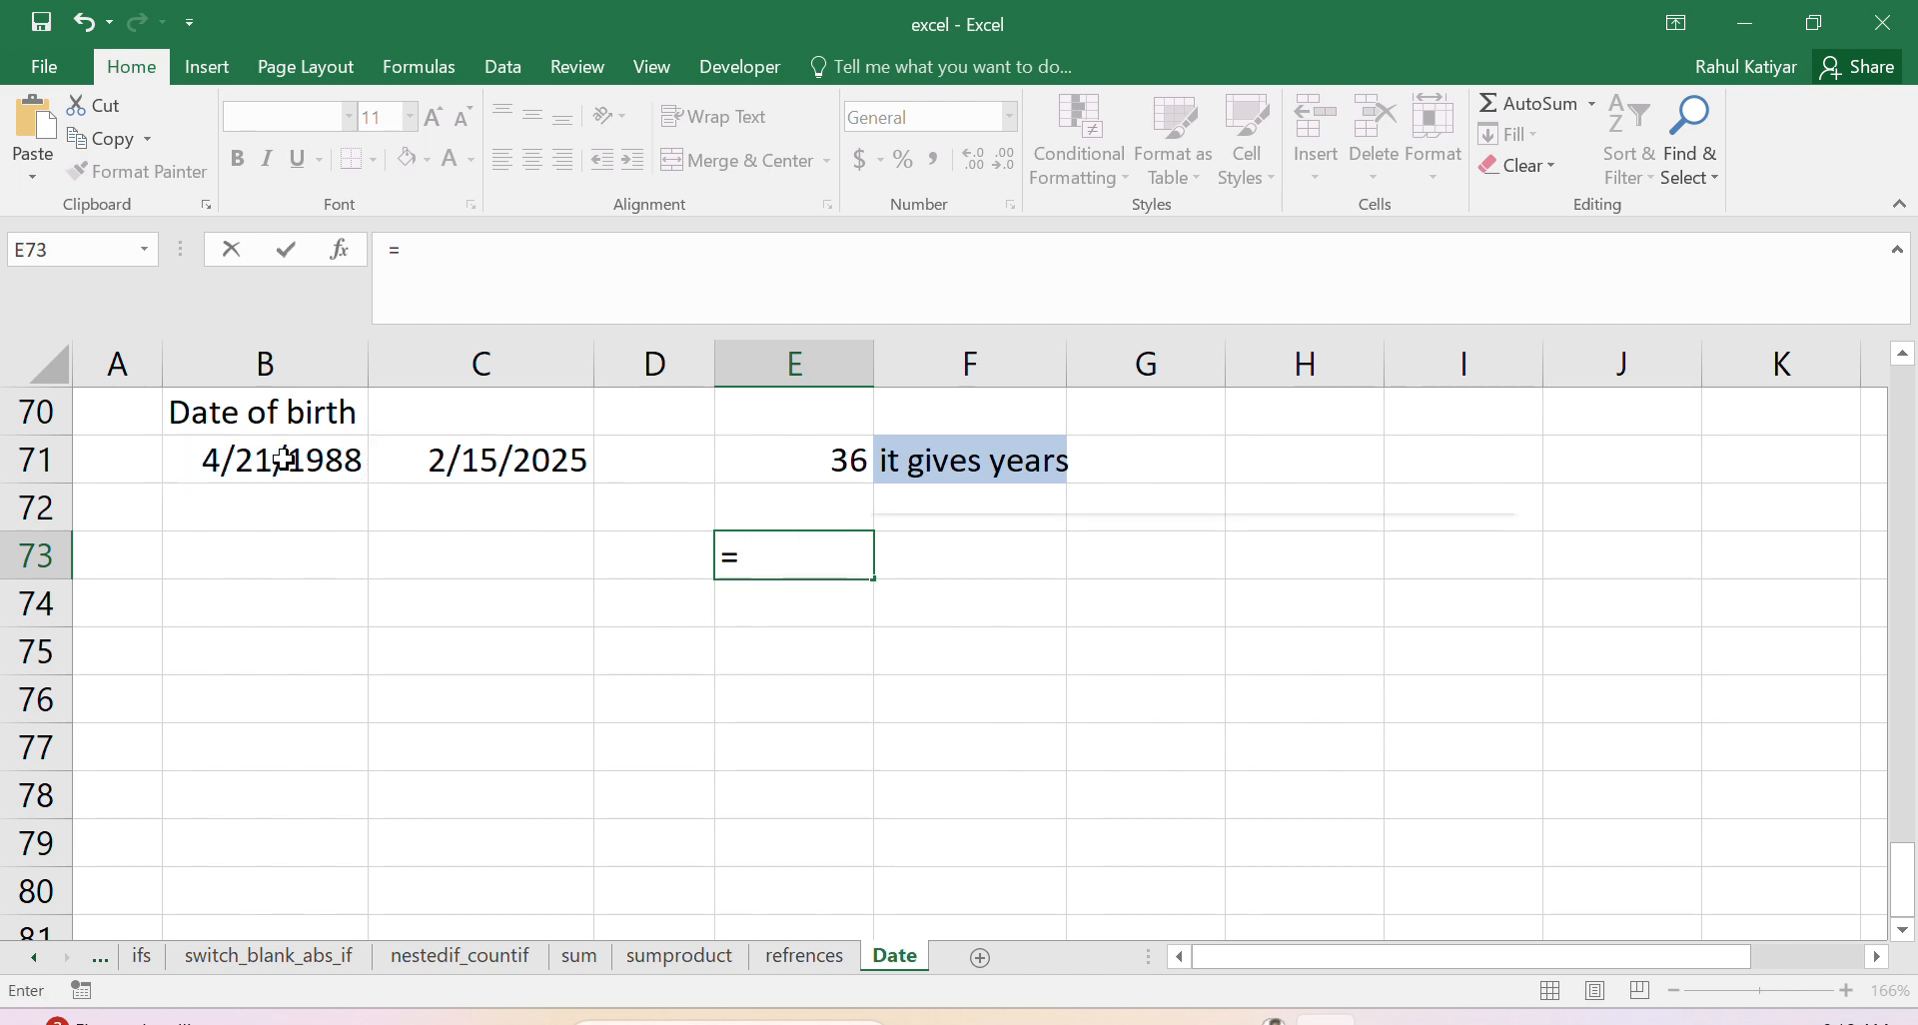
pyautogui.write('dated')
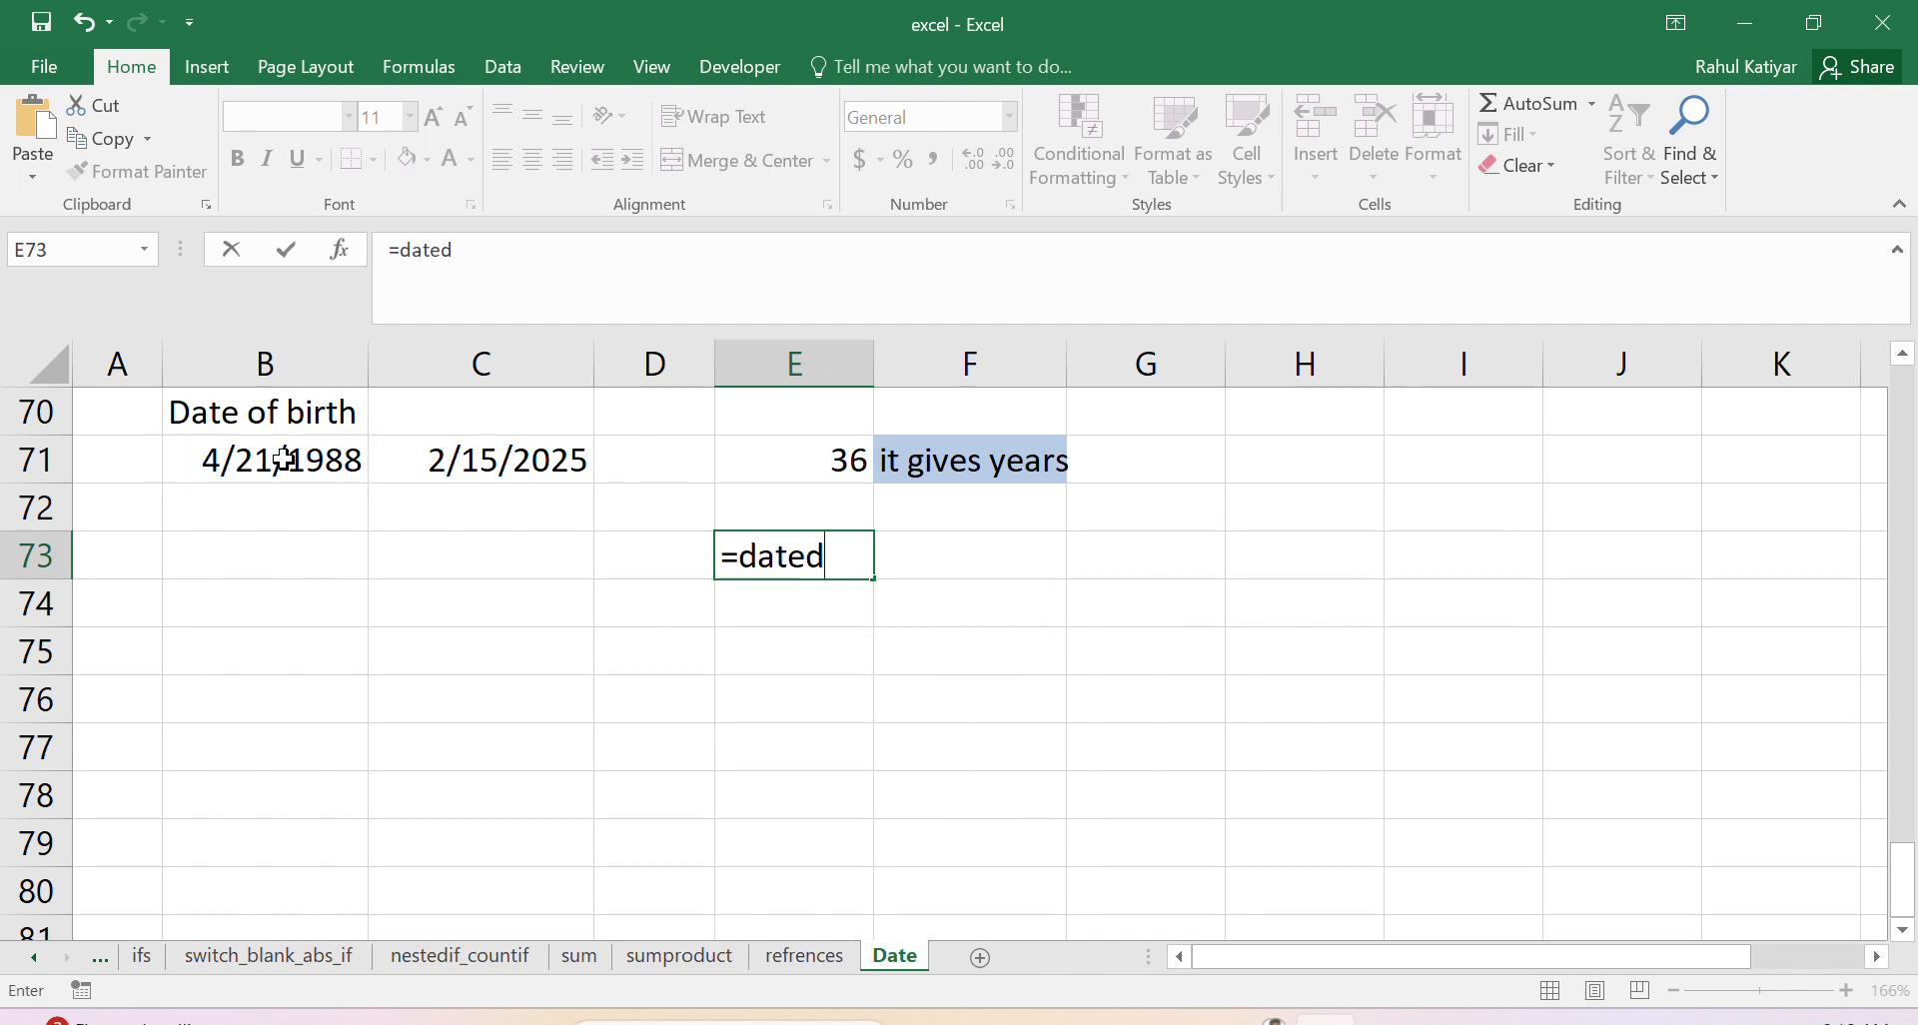
pyautogui.write('if(')
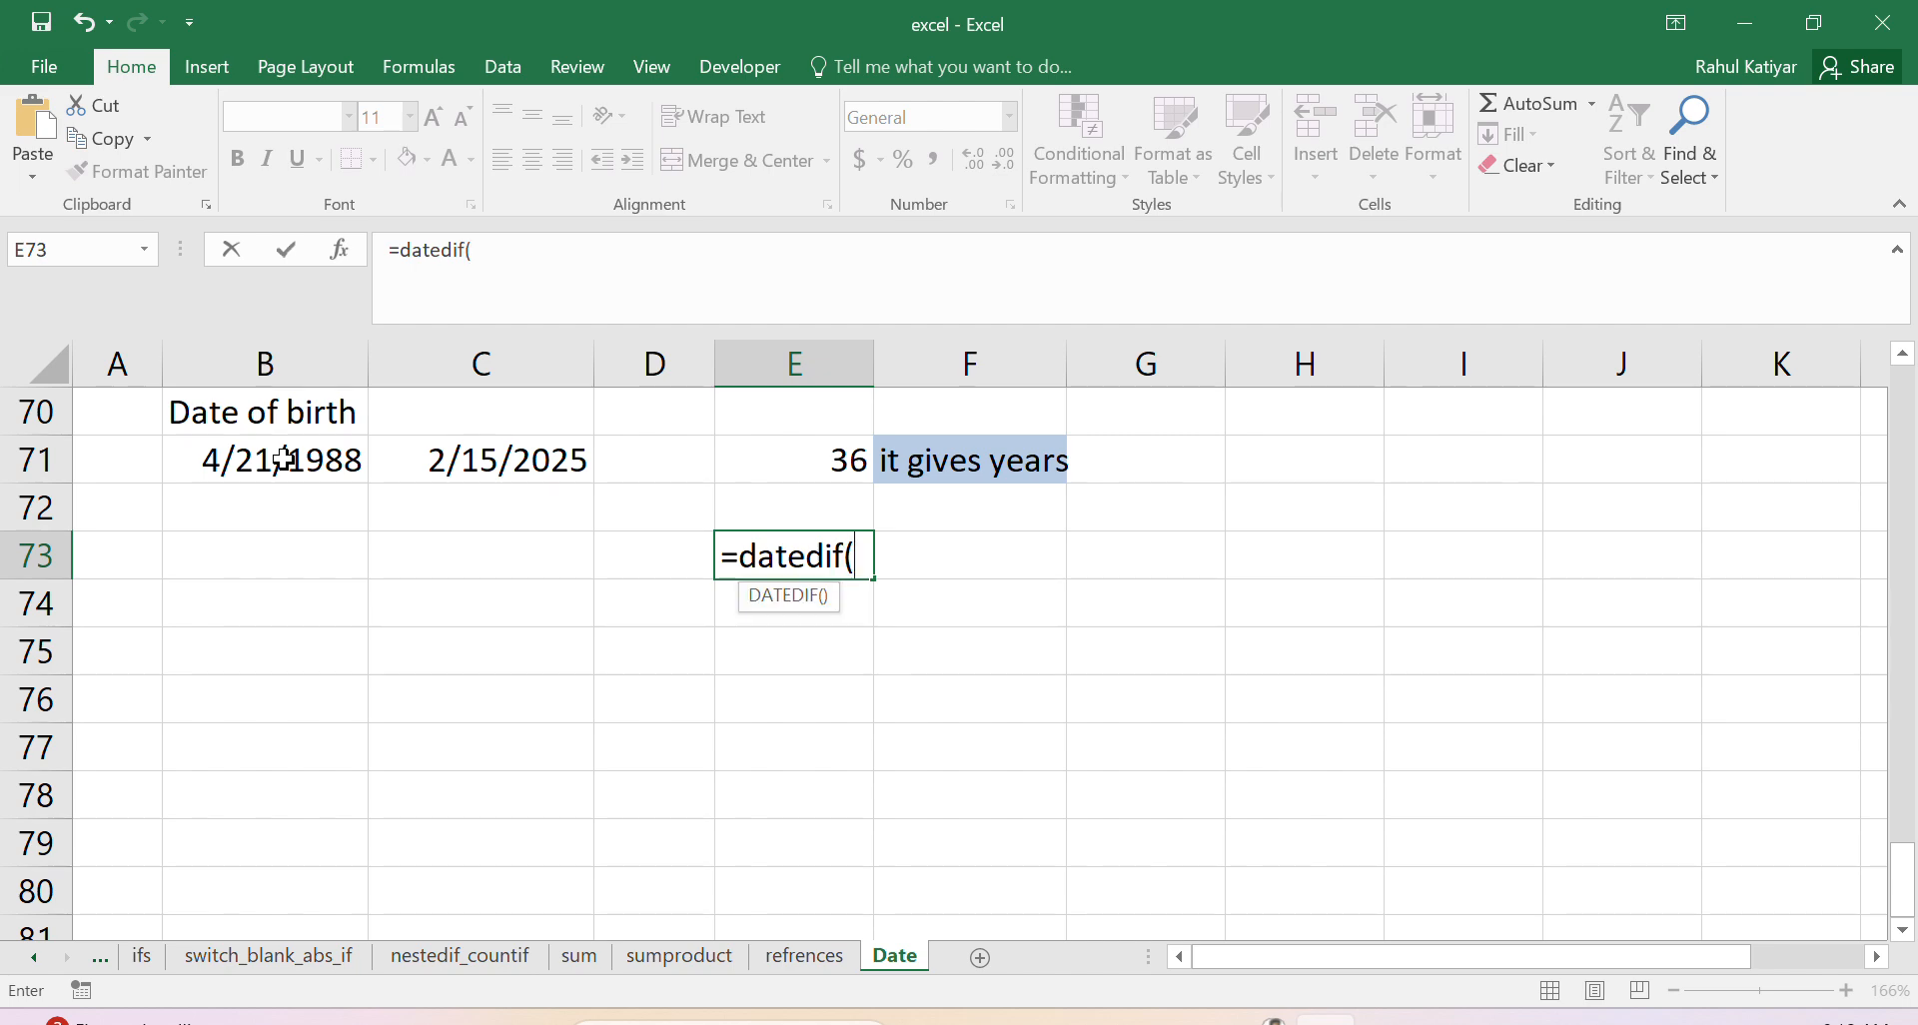
pyautogui.click(244, 470)
pyautogui.write(',')
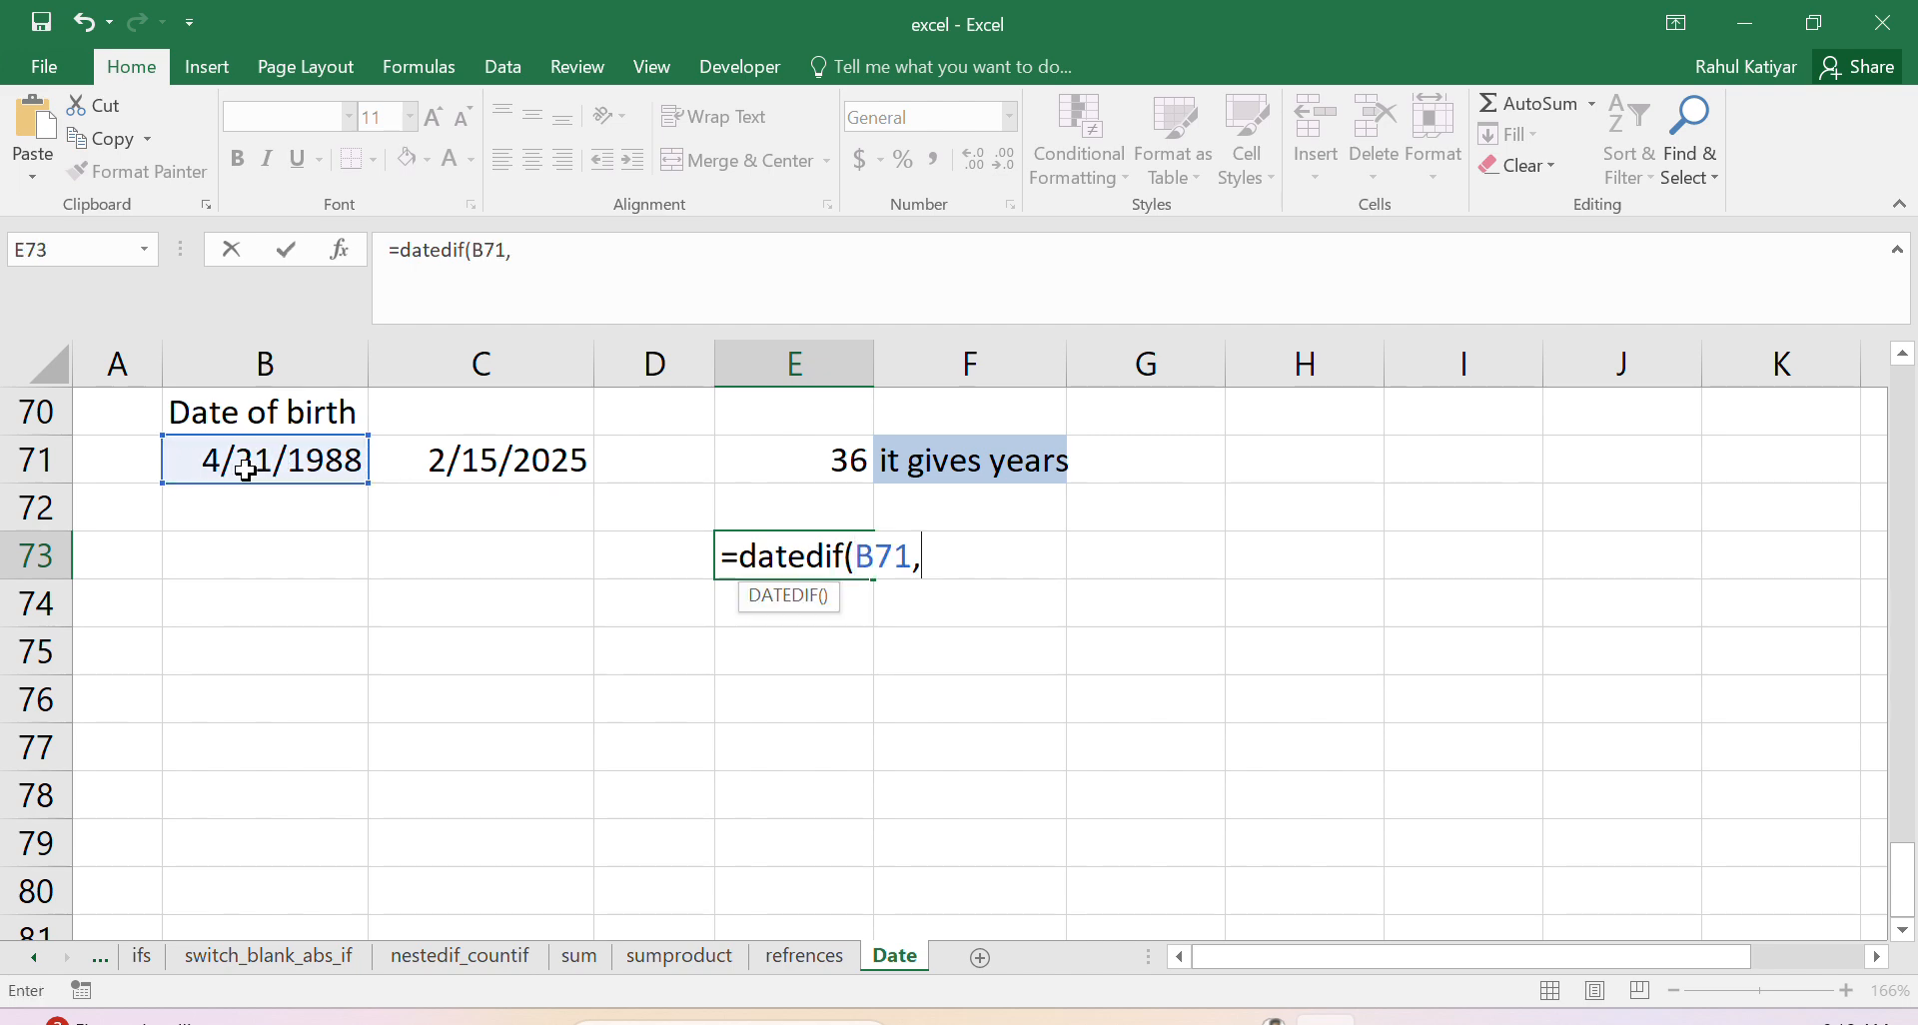
pyautogui.write('TO')
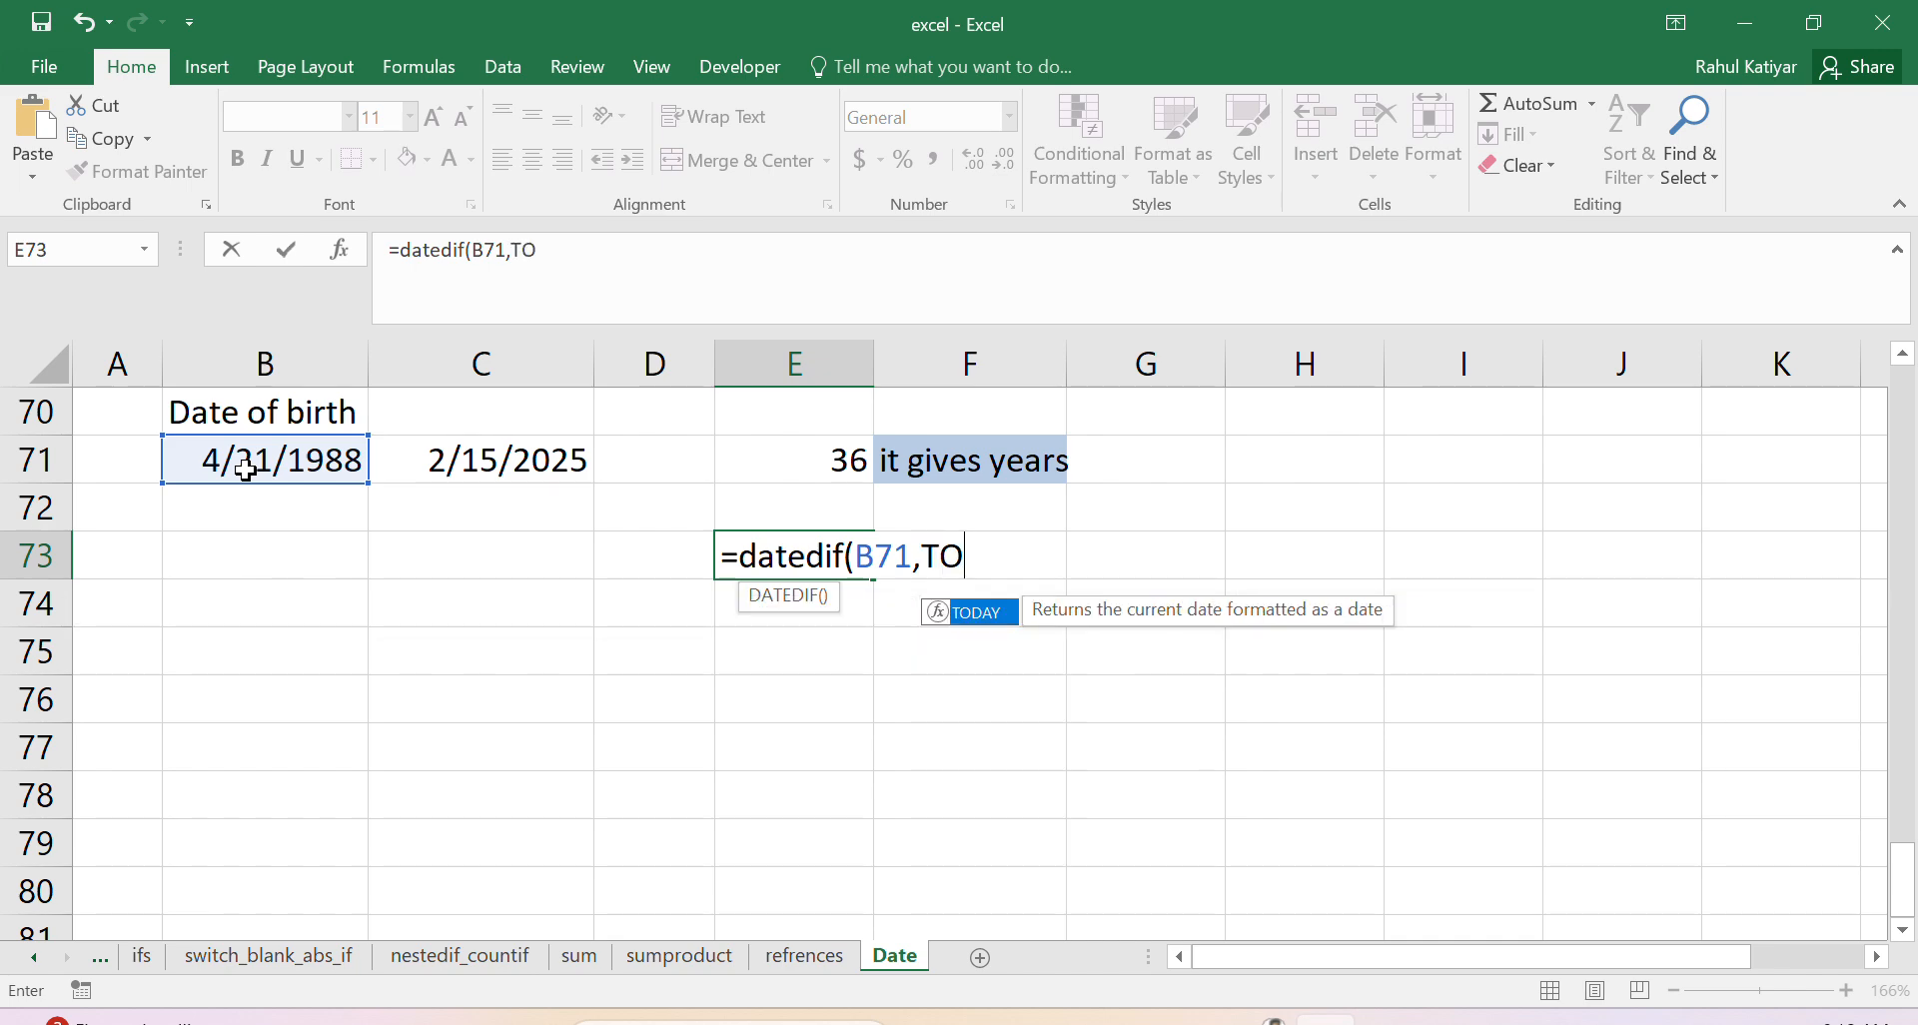
pyautogui.write('DAY')
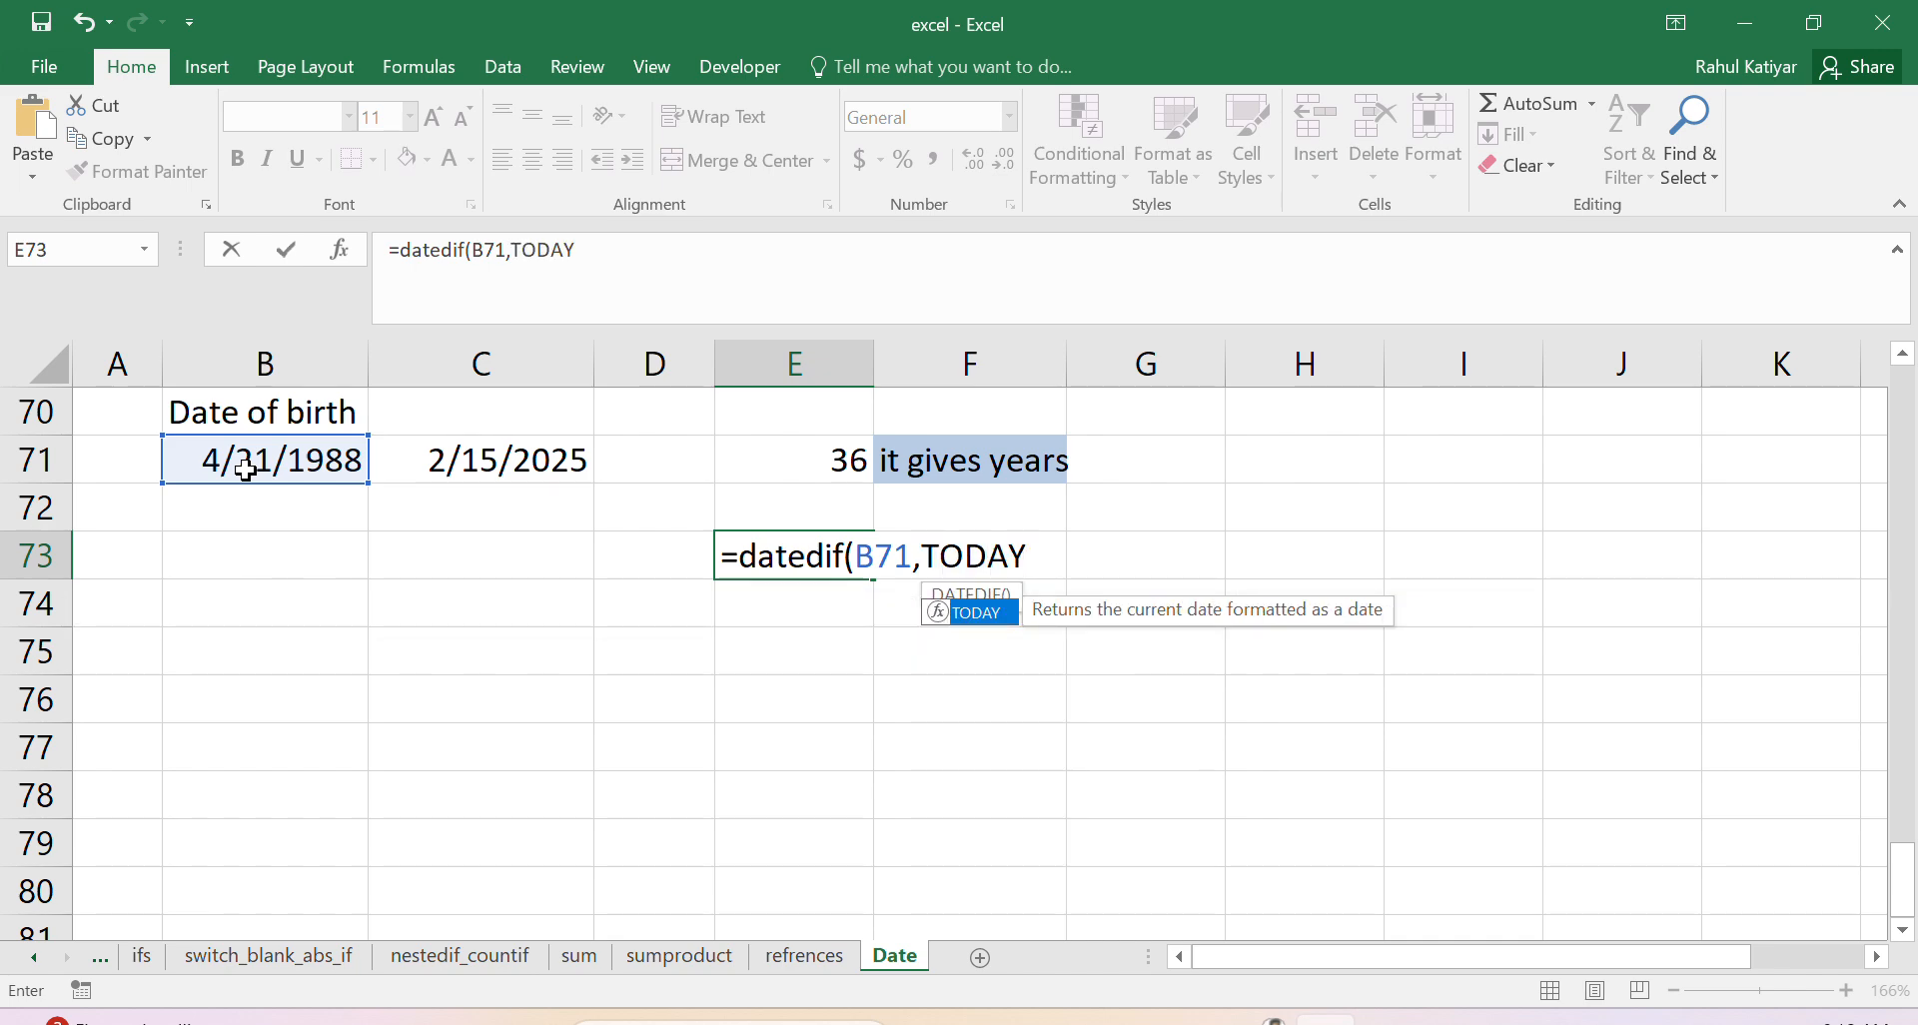
pyautogui.write('(),"')
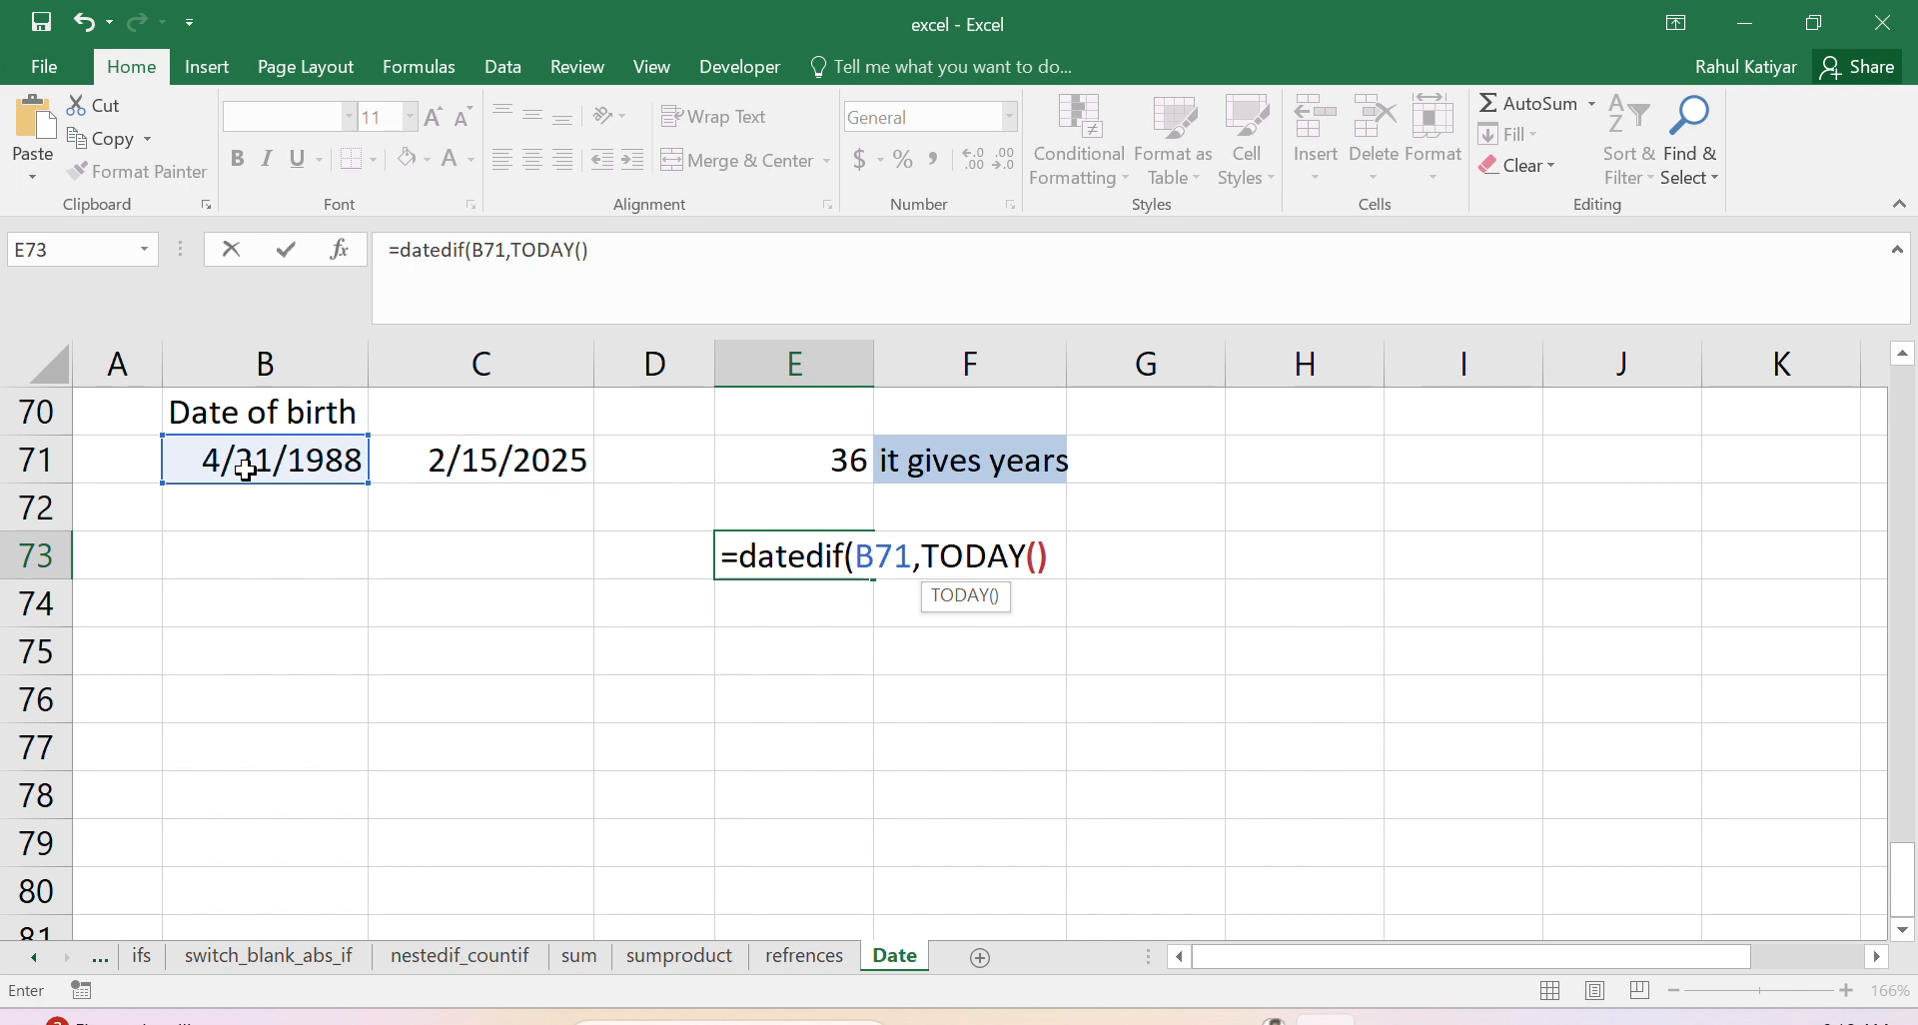
pyautogui.write('y")')
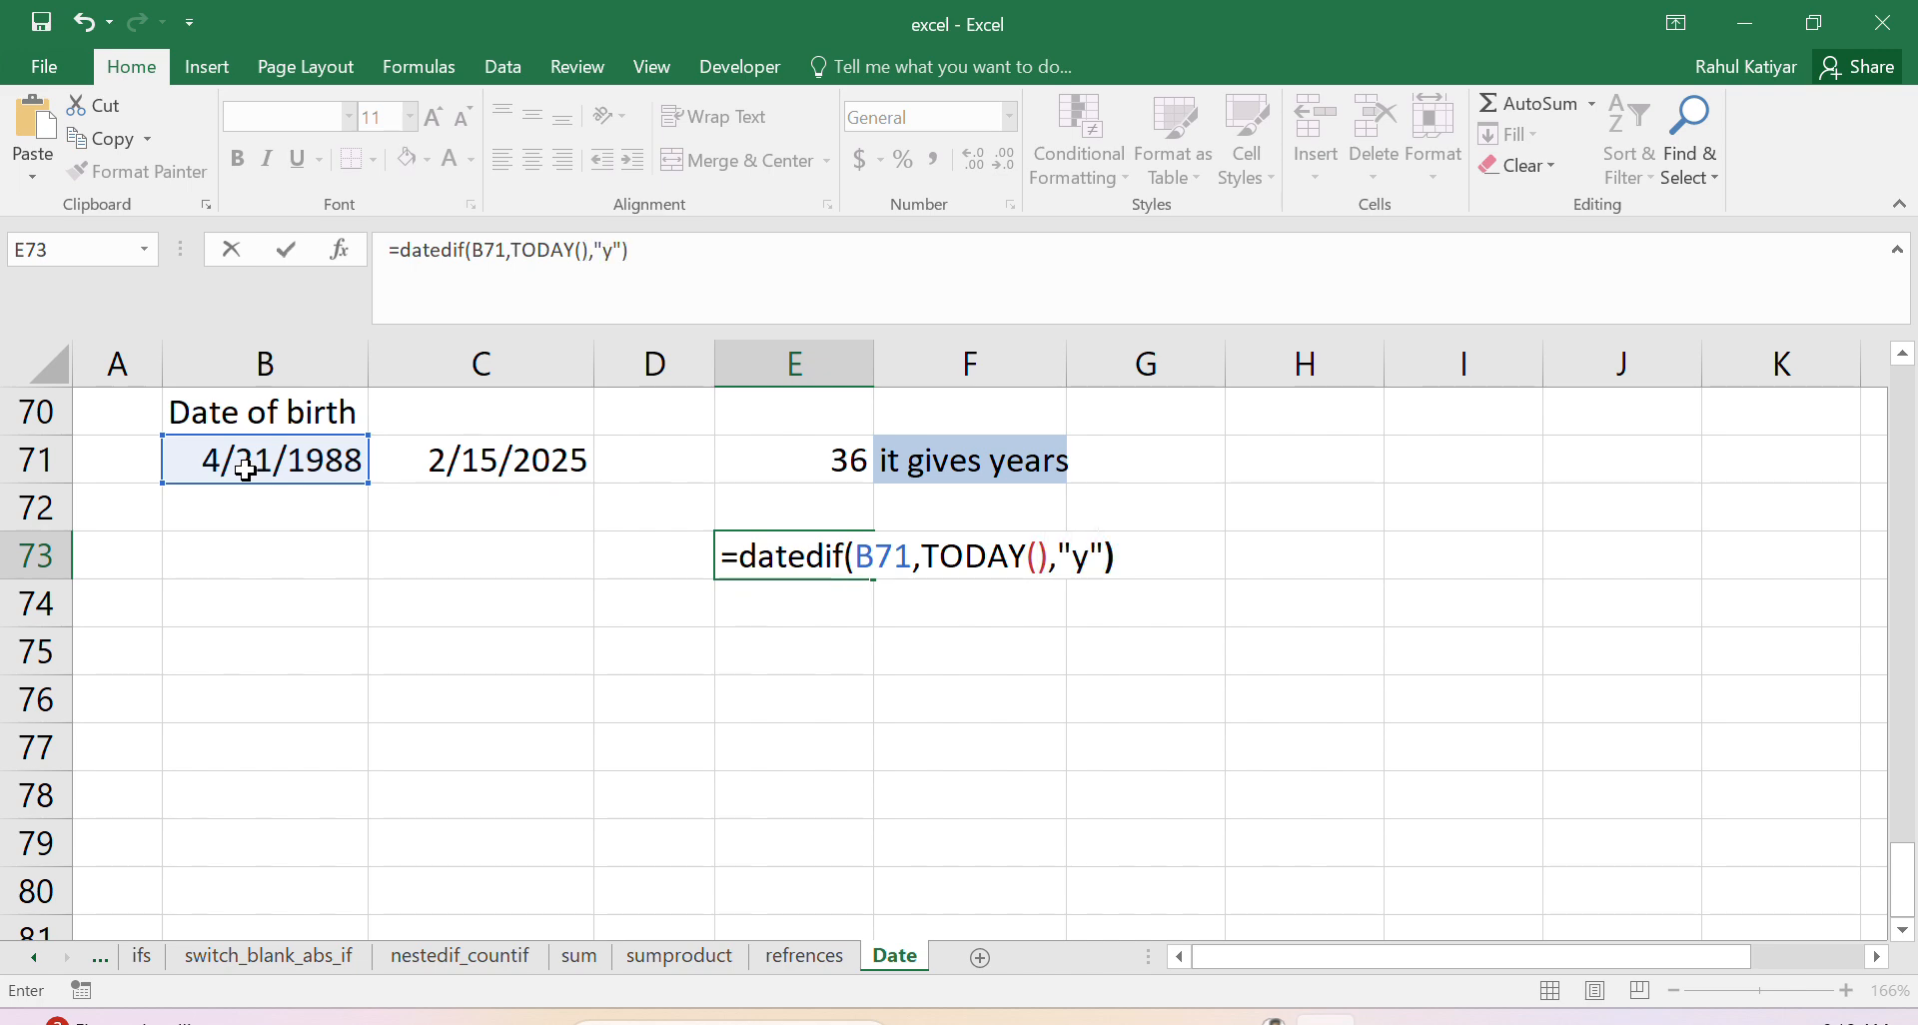
pyautogui.hotkey('ctrl', 'Return')
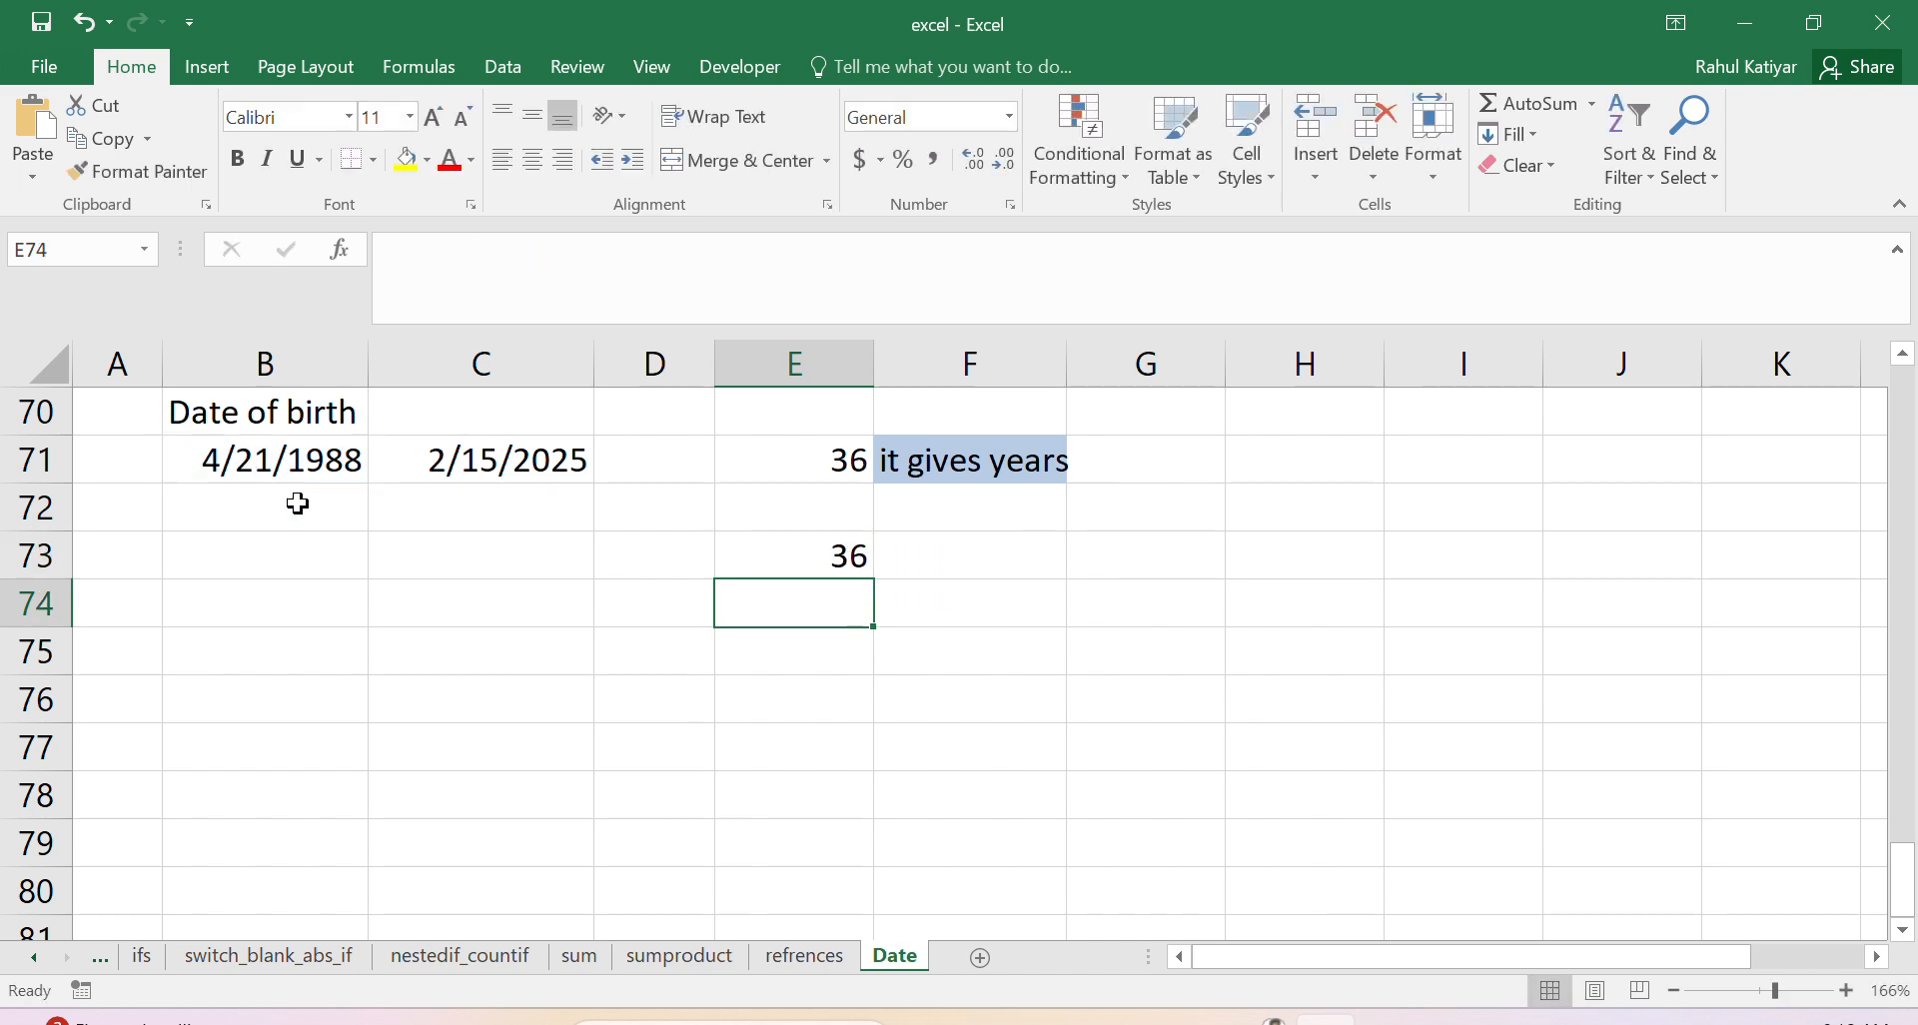
# Step: Enter the note "this will give same result as above but we donot need to write today date" in F73
pyautogui.press('Up')
pyautogui.click(1018, 573)
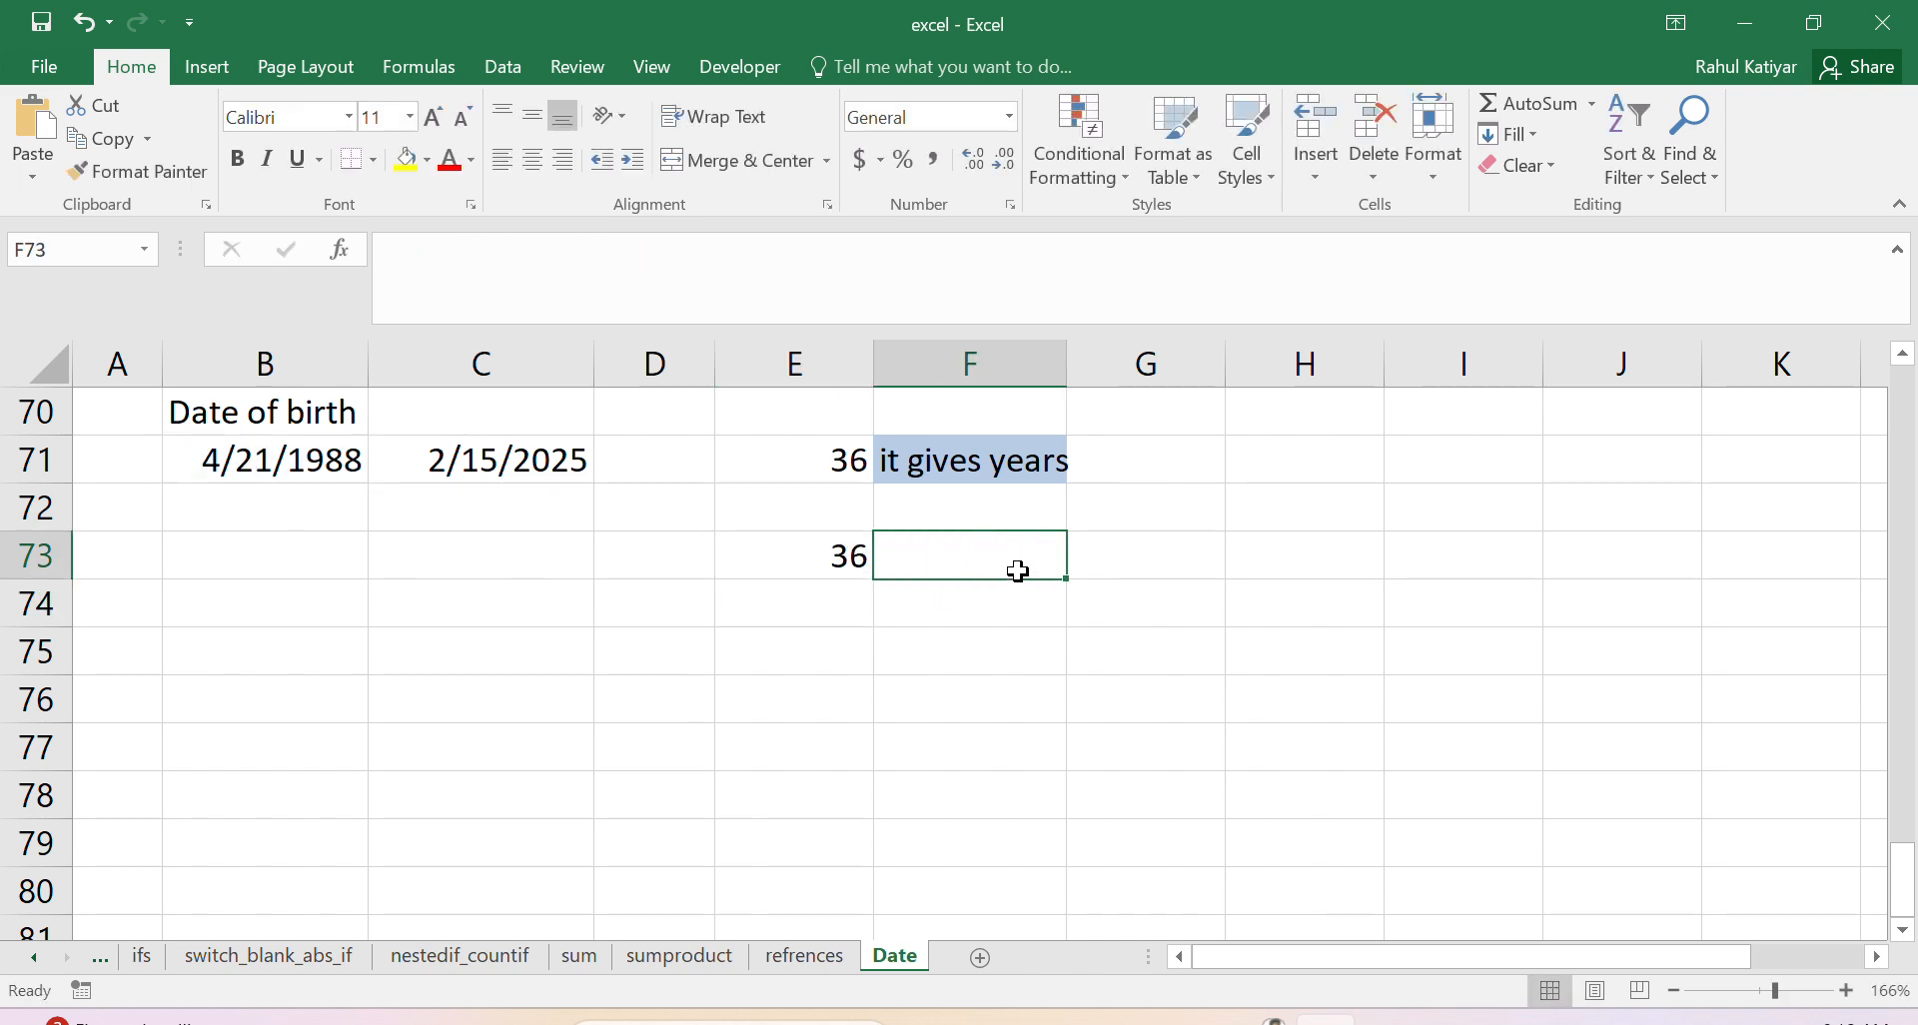
pyautogui.write('this')
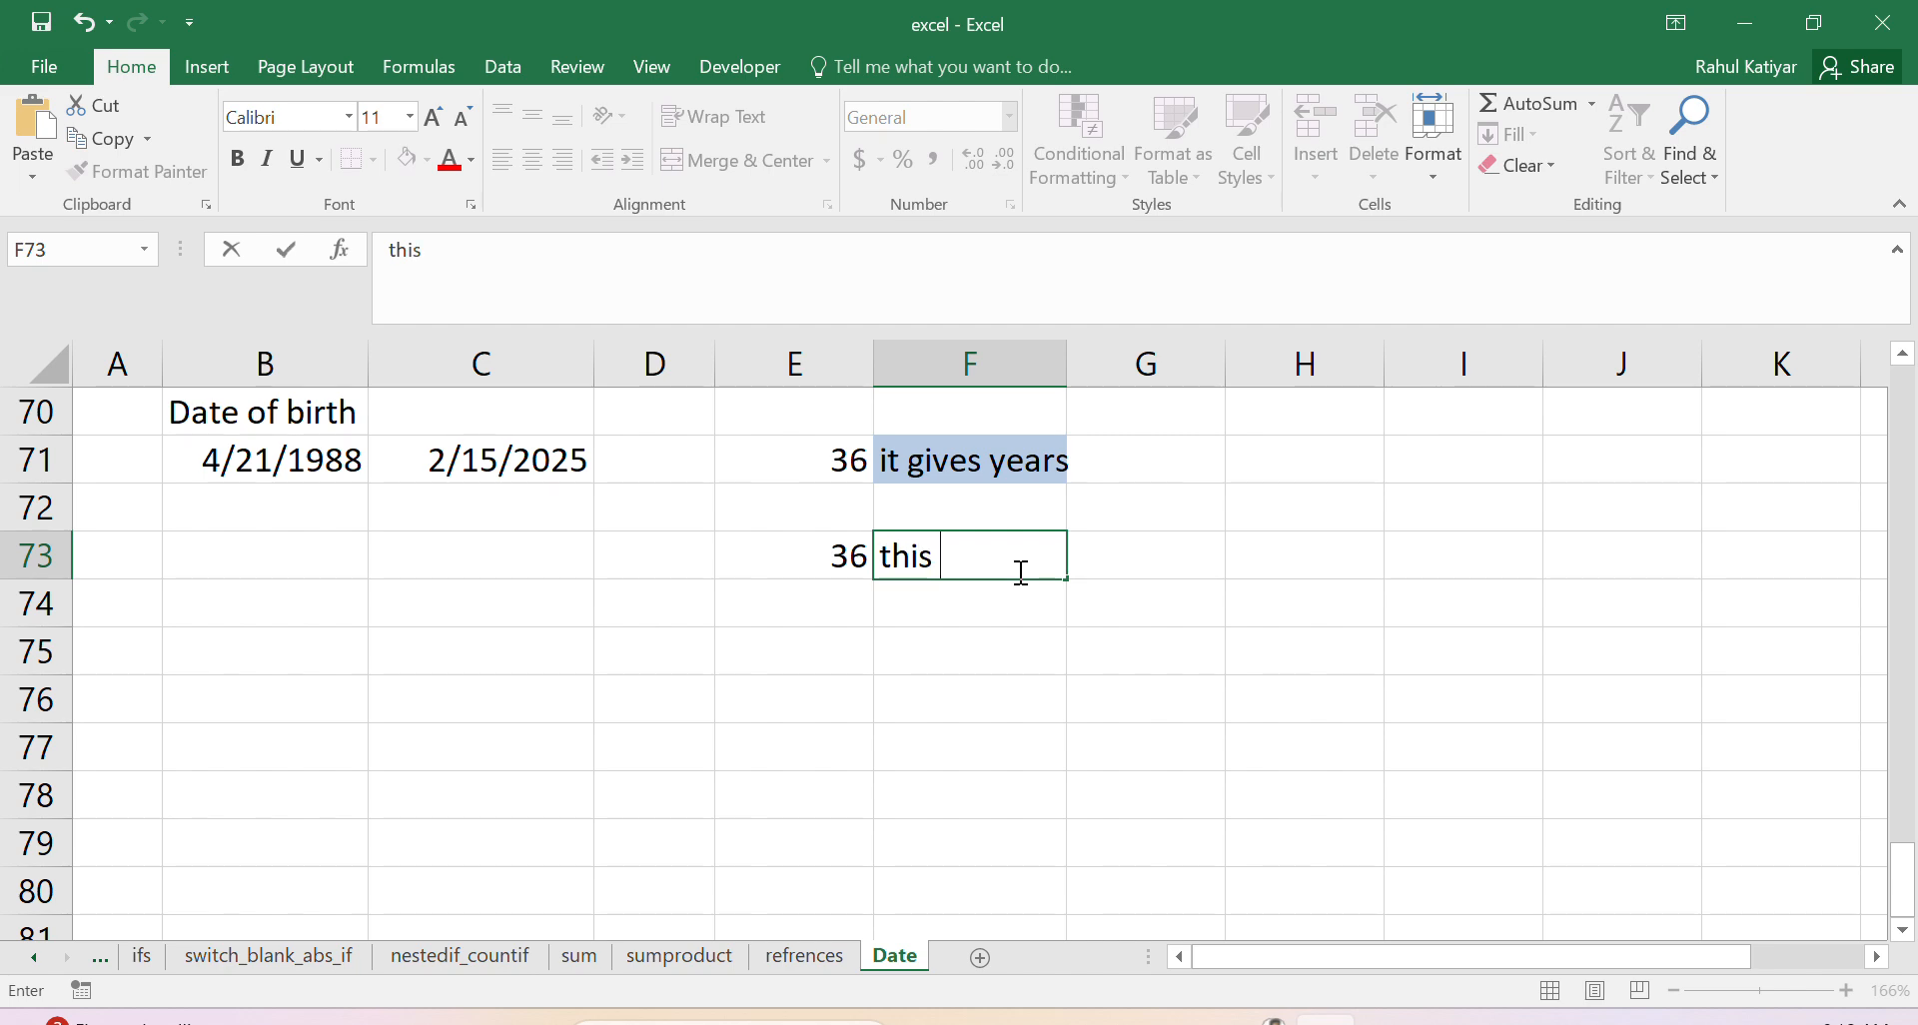
pyautogui.write(' will give same ')
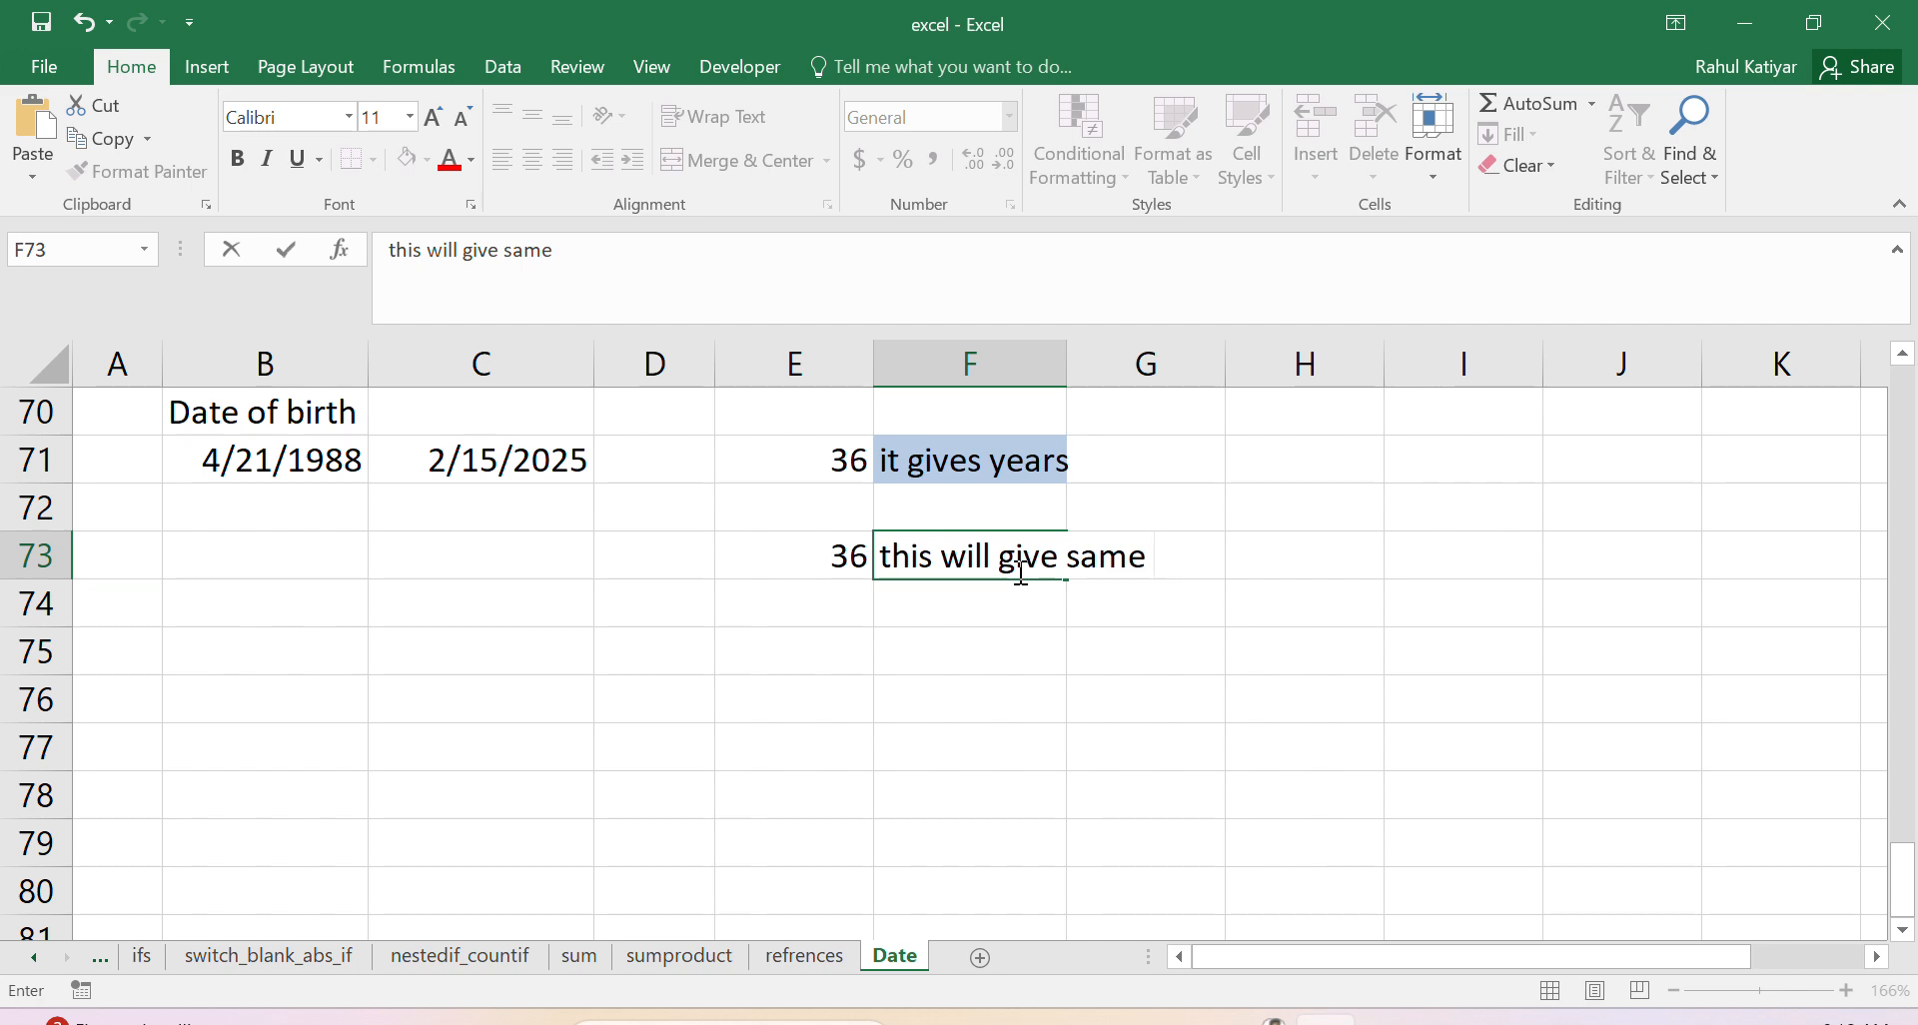
pyautogui.write('result as a')
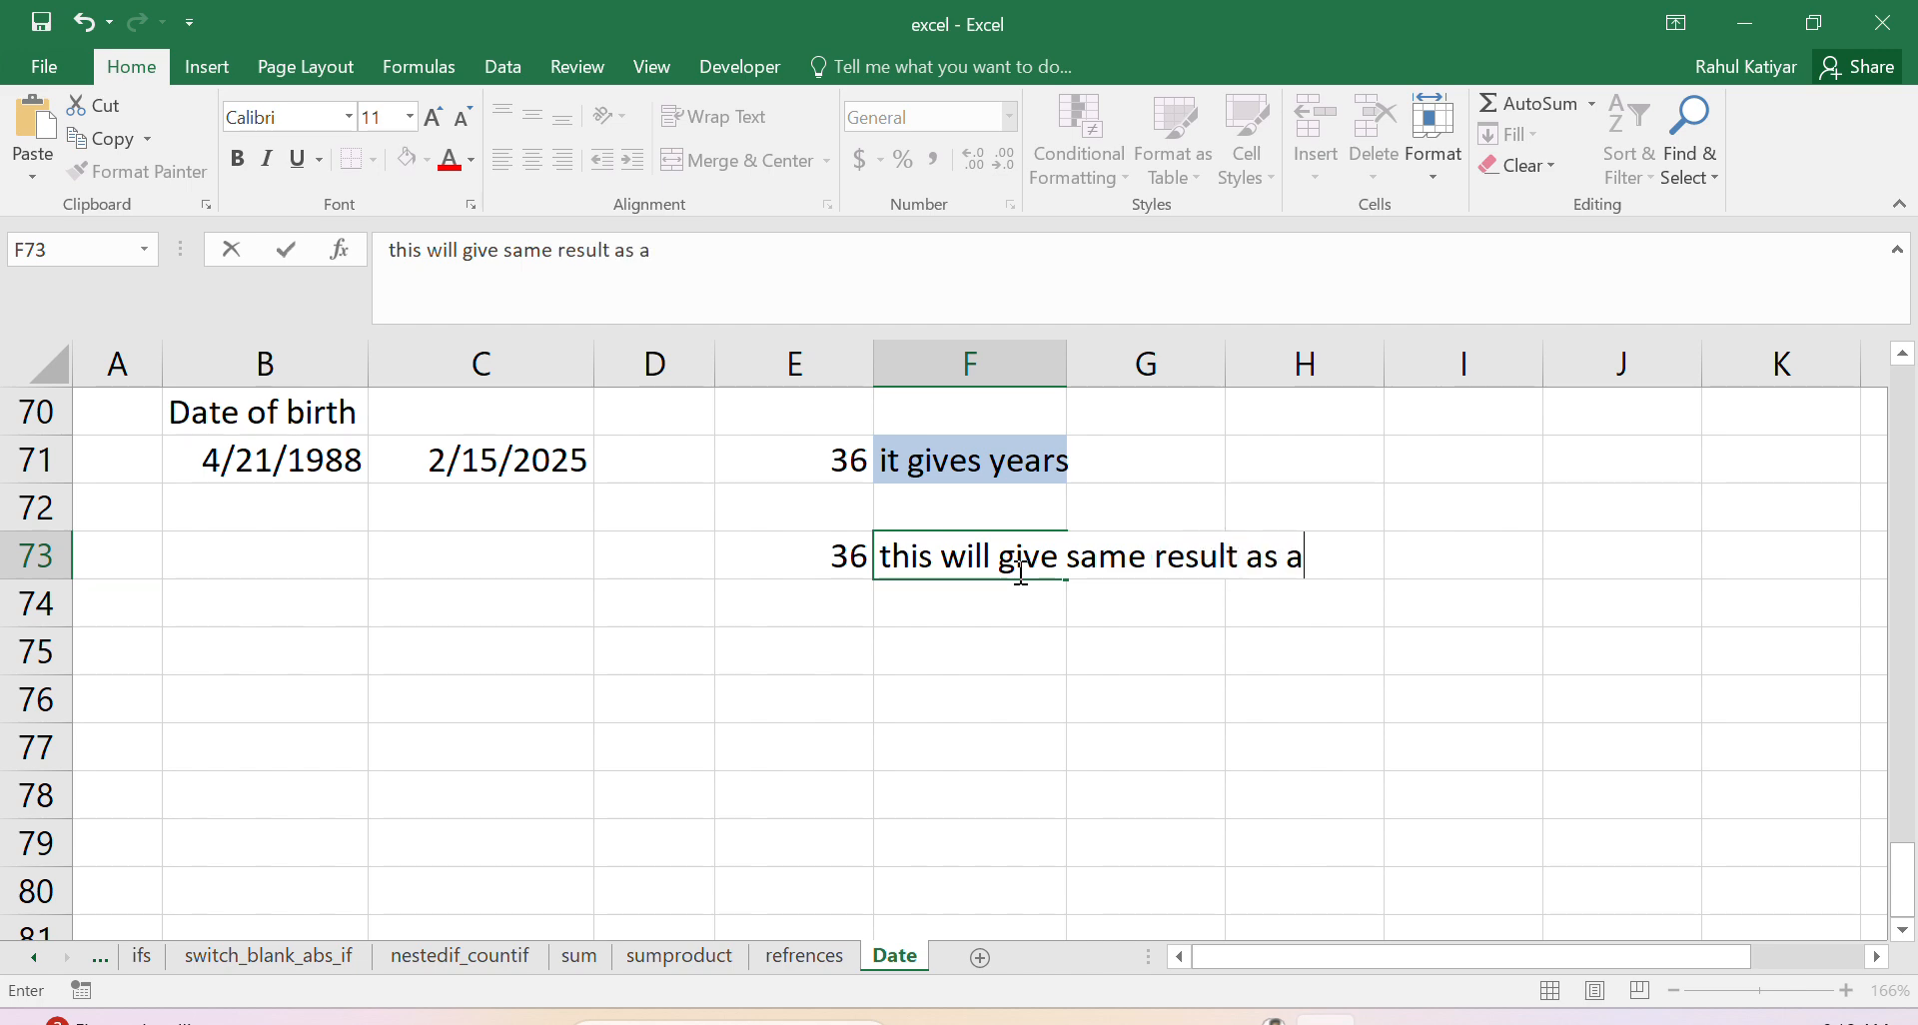
pyautogui.write('bove ')
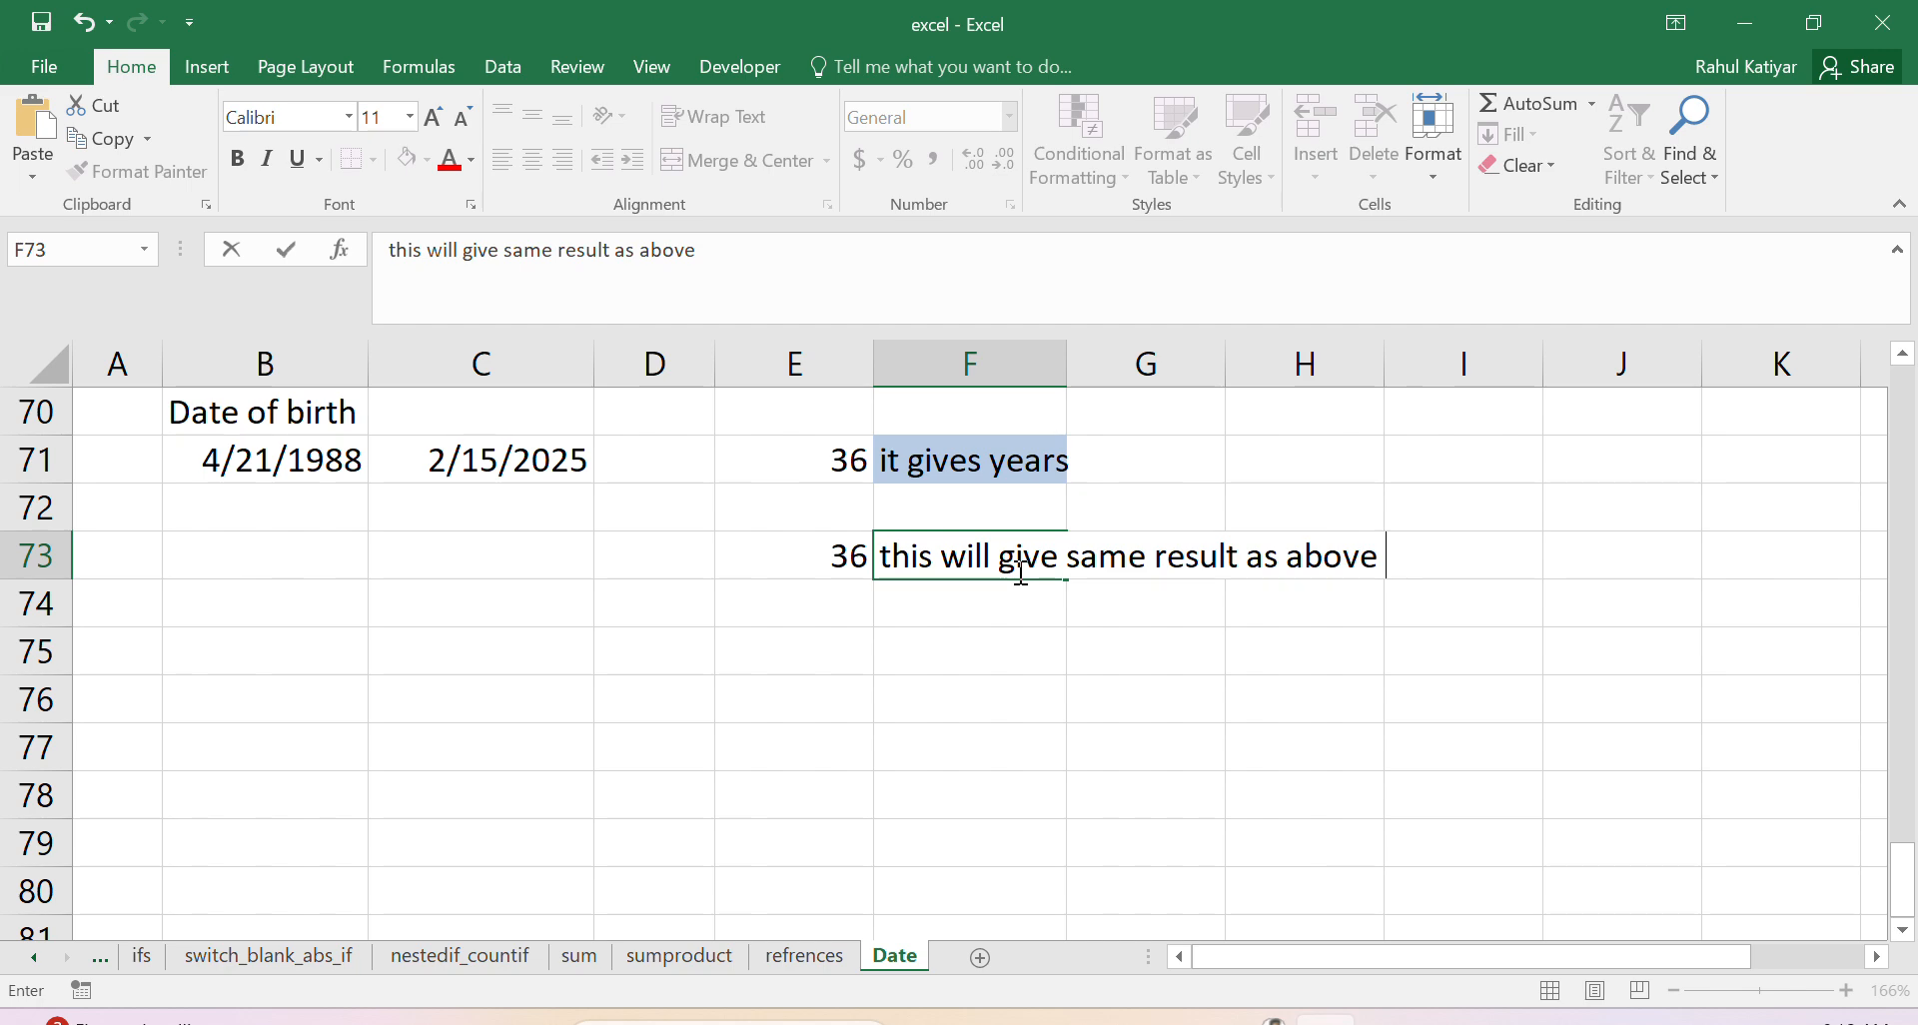
pyautogui.write('but we')
pyautogui.press('BackSpace')
pyautogui.write('we')
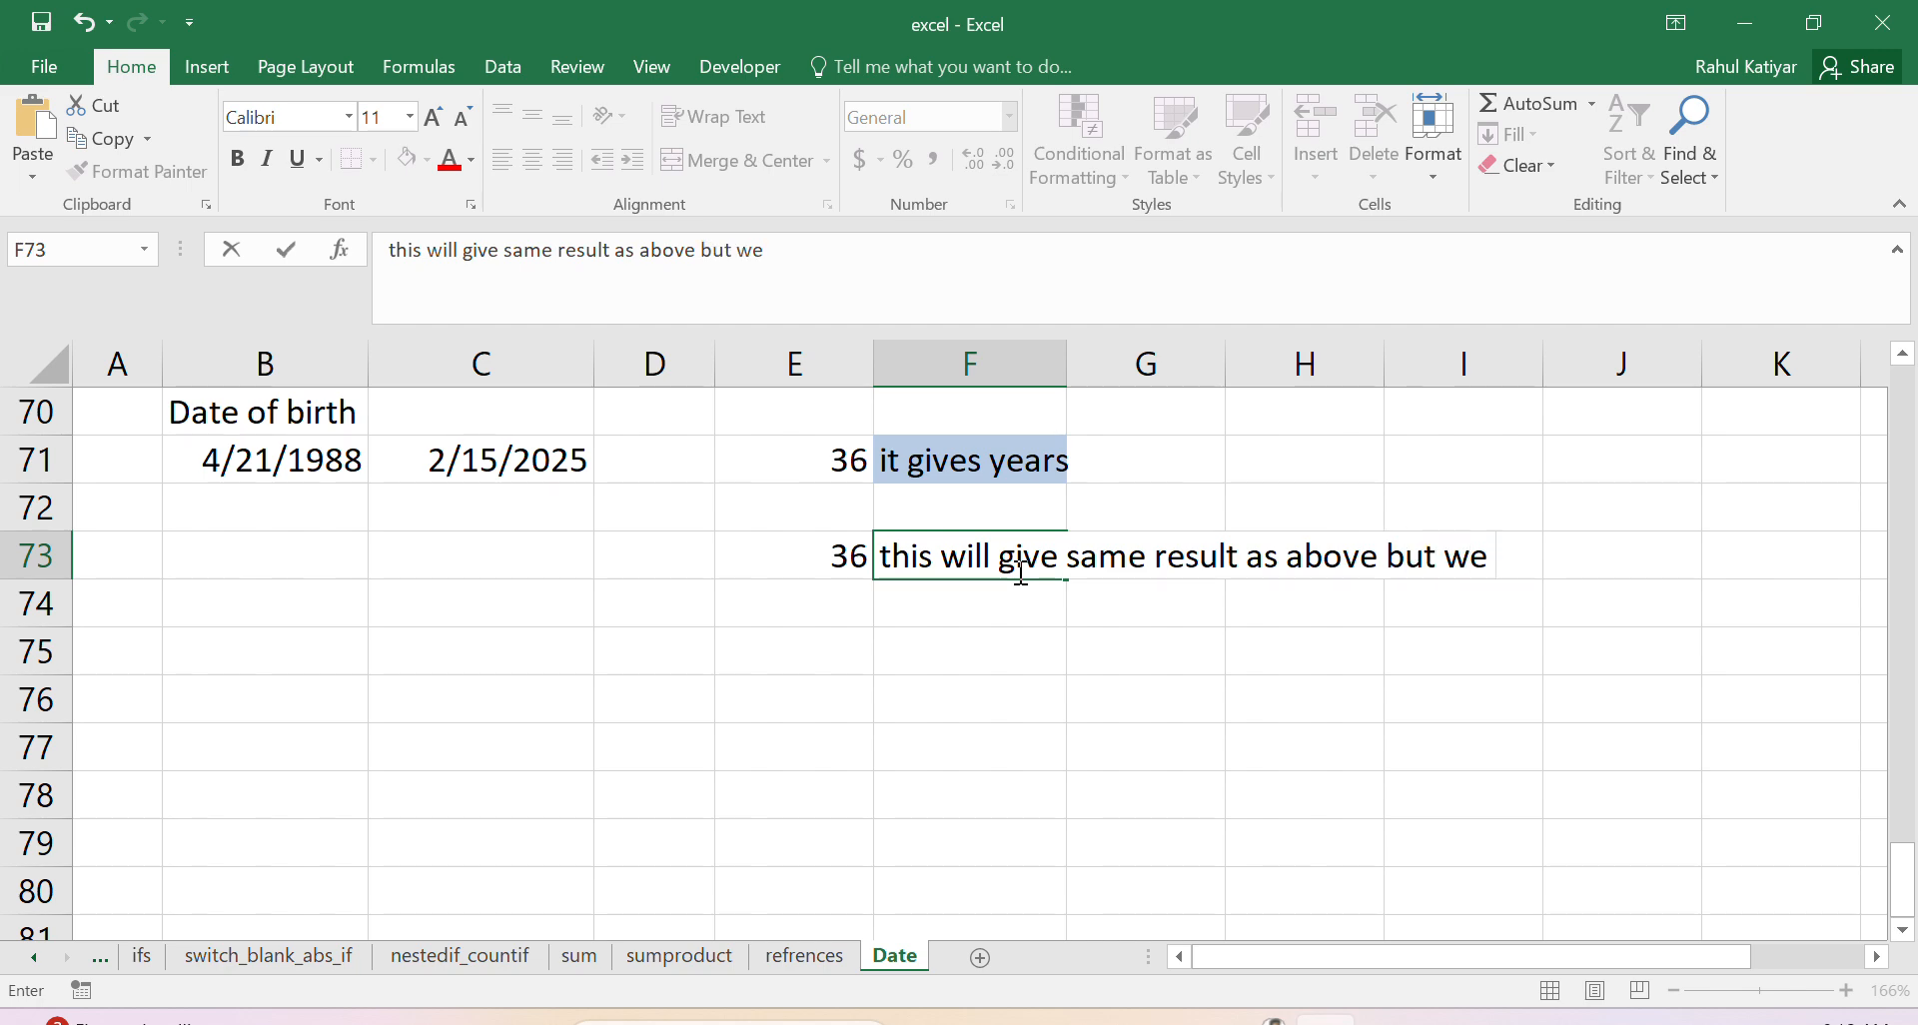
pyautogui.write(' dom')
pyautogui.press('BackSpace')
pyautogui.write('not')
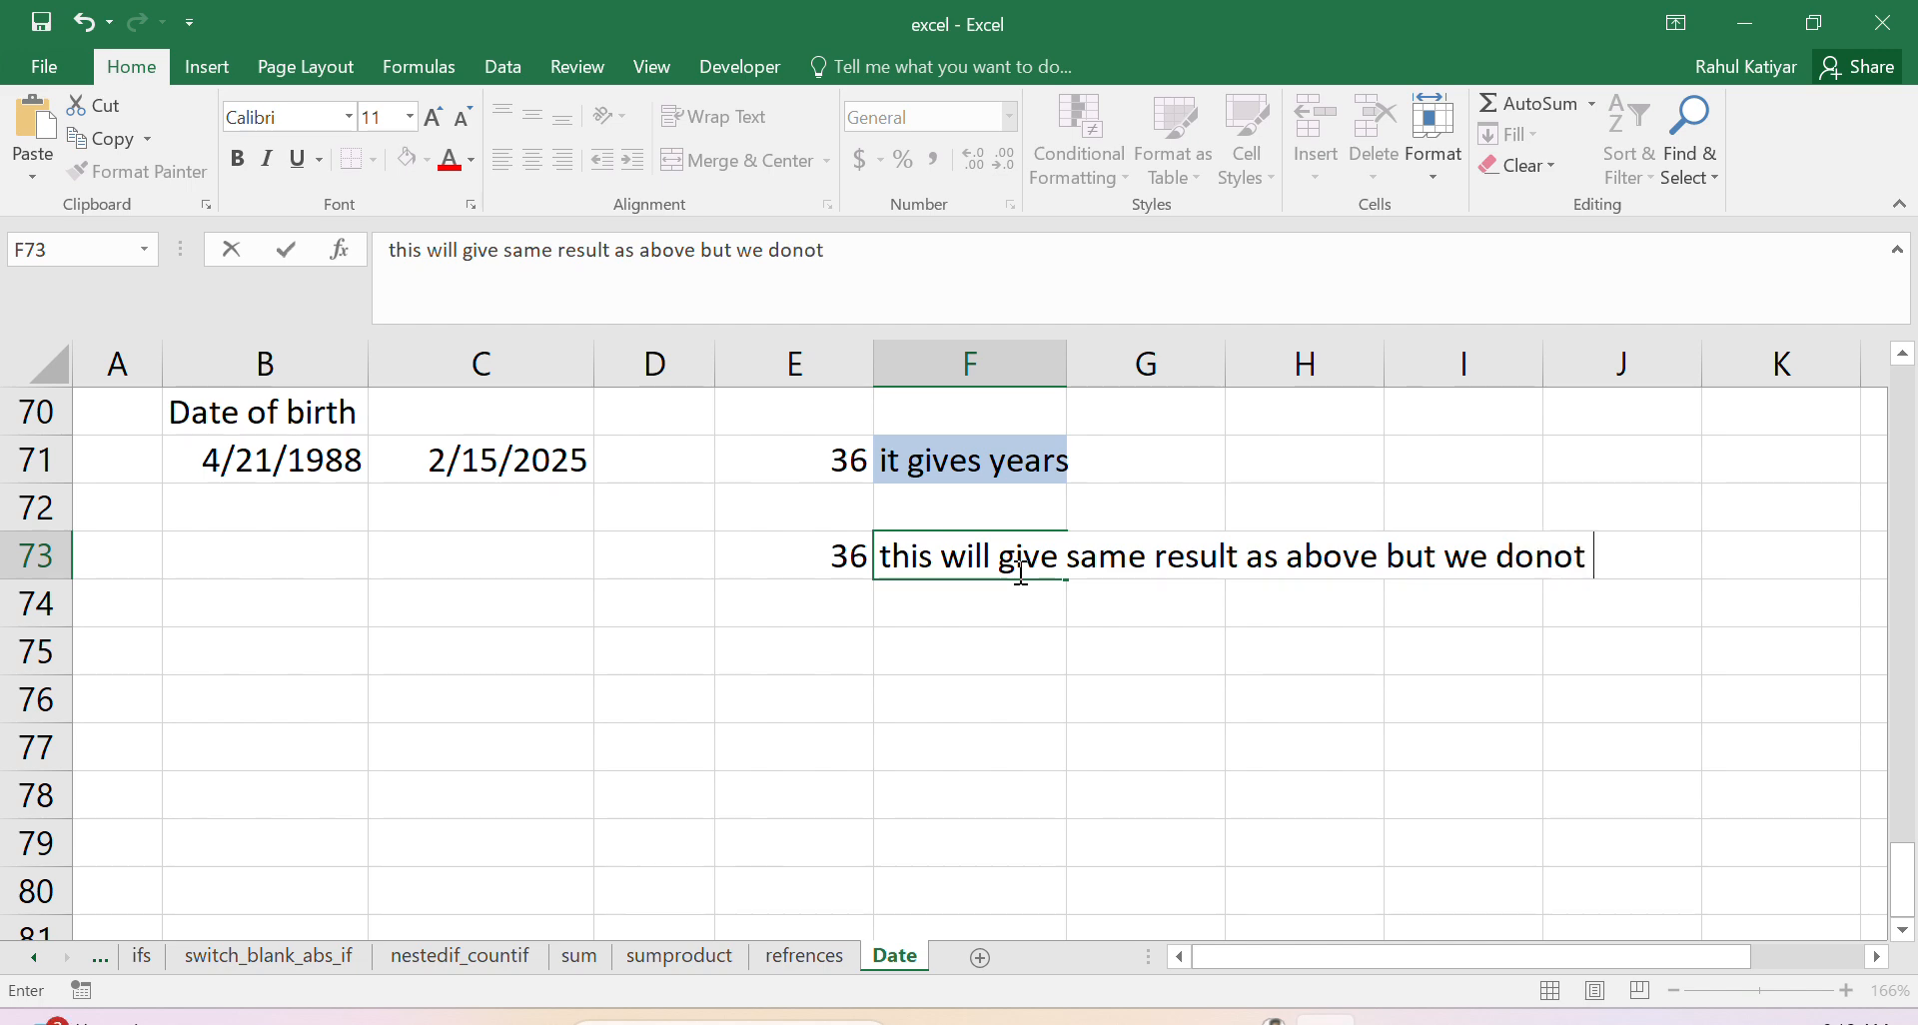
pyautogui.write(' need t')
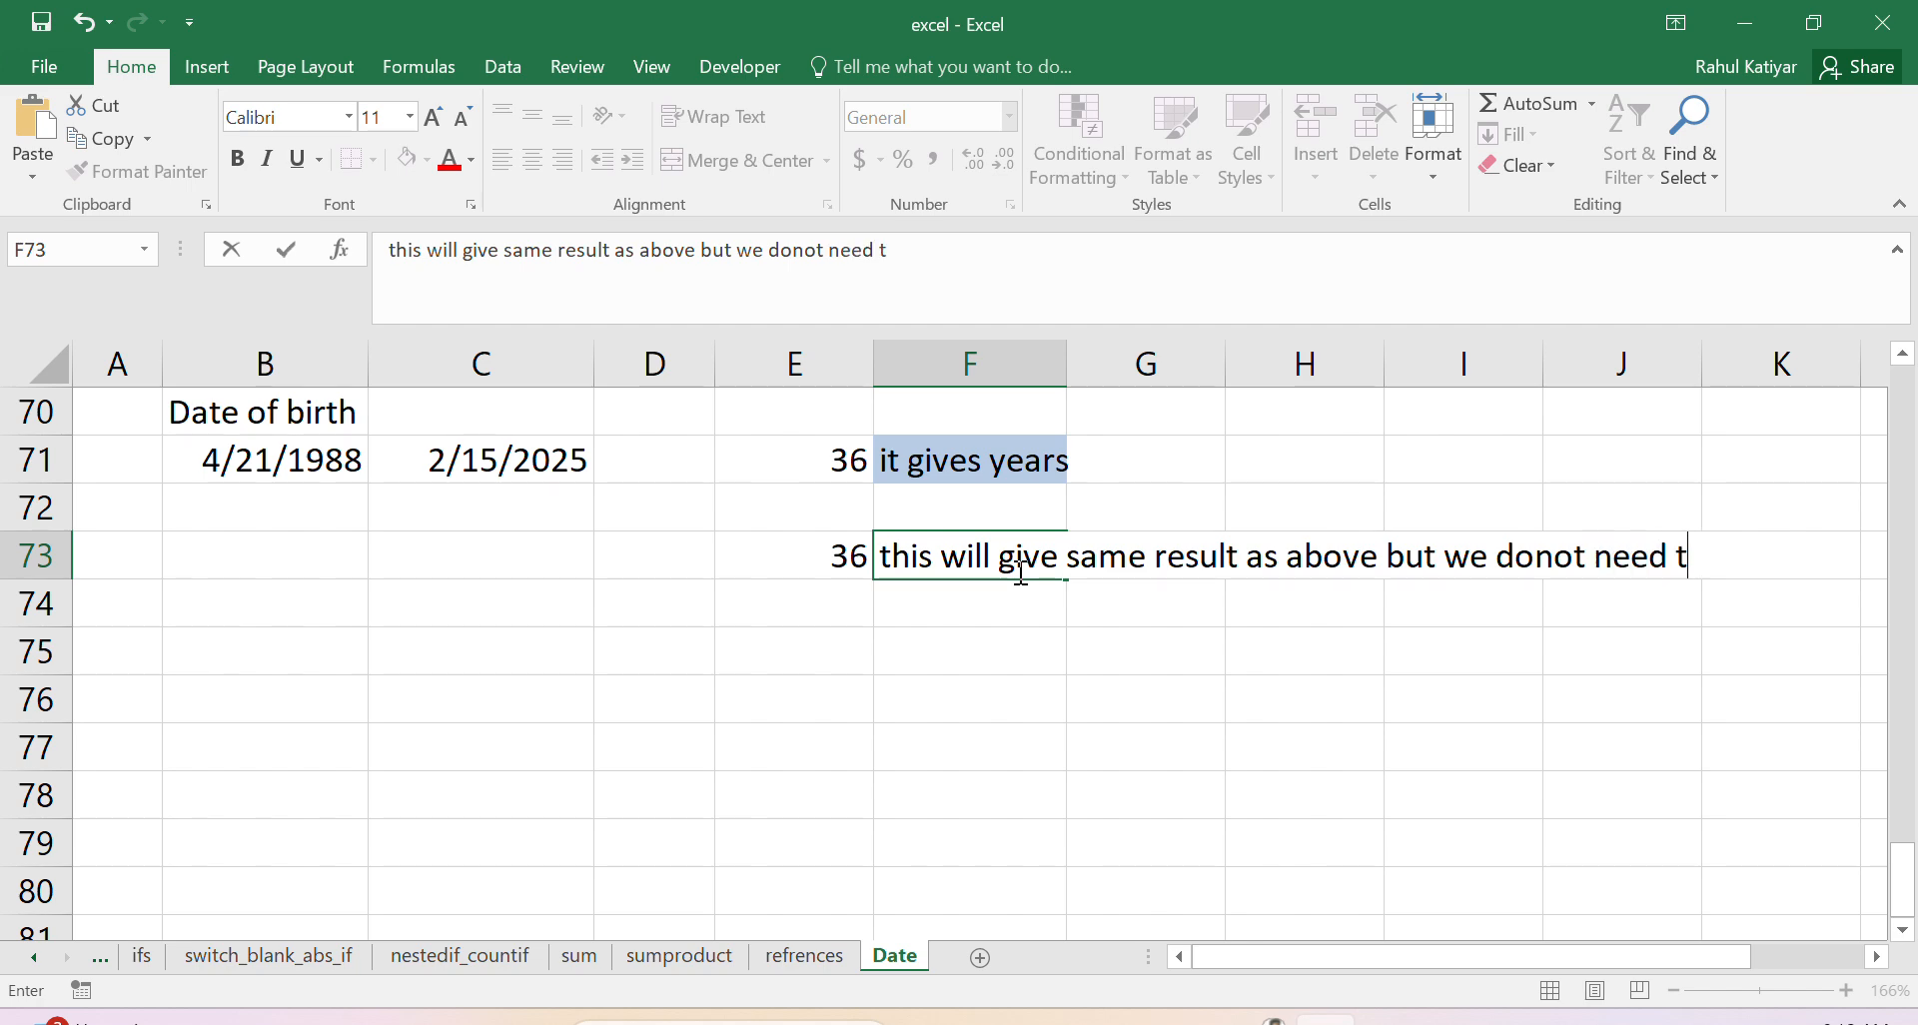
pyautogui.write('o write t')
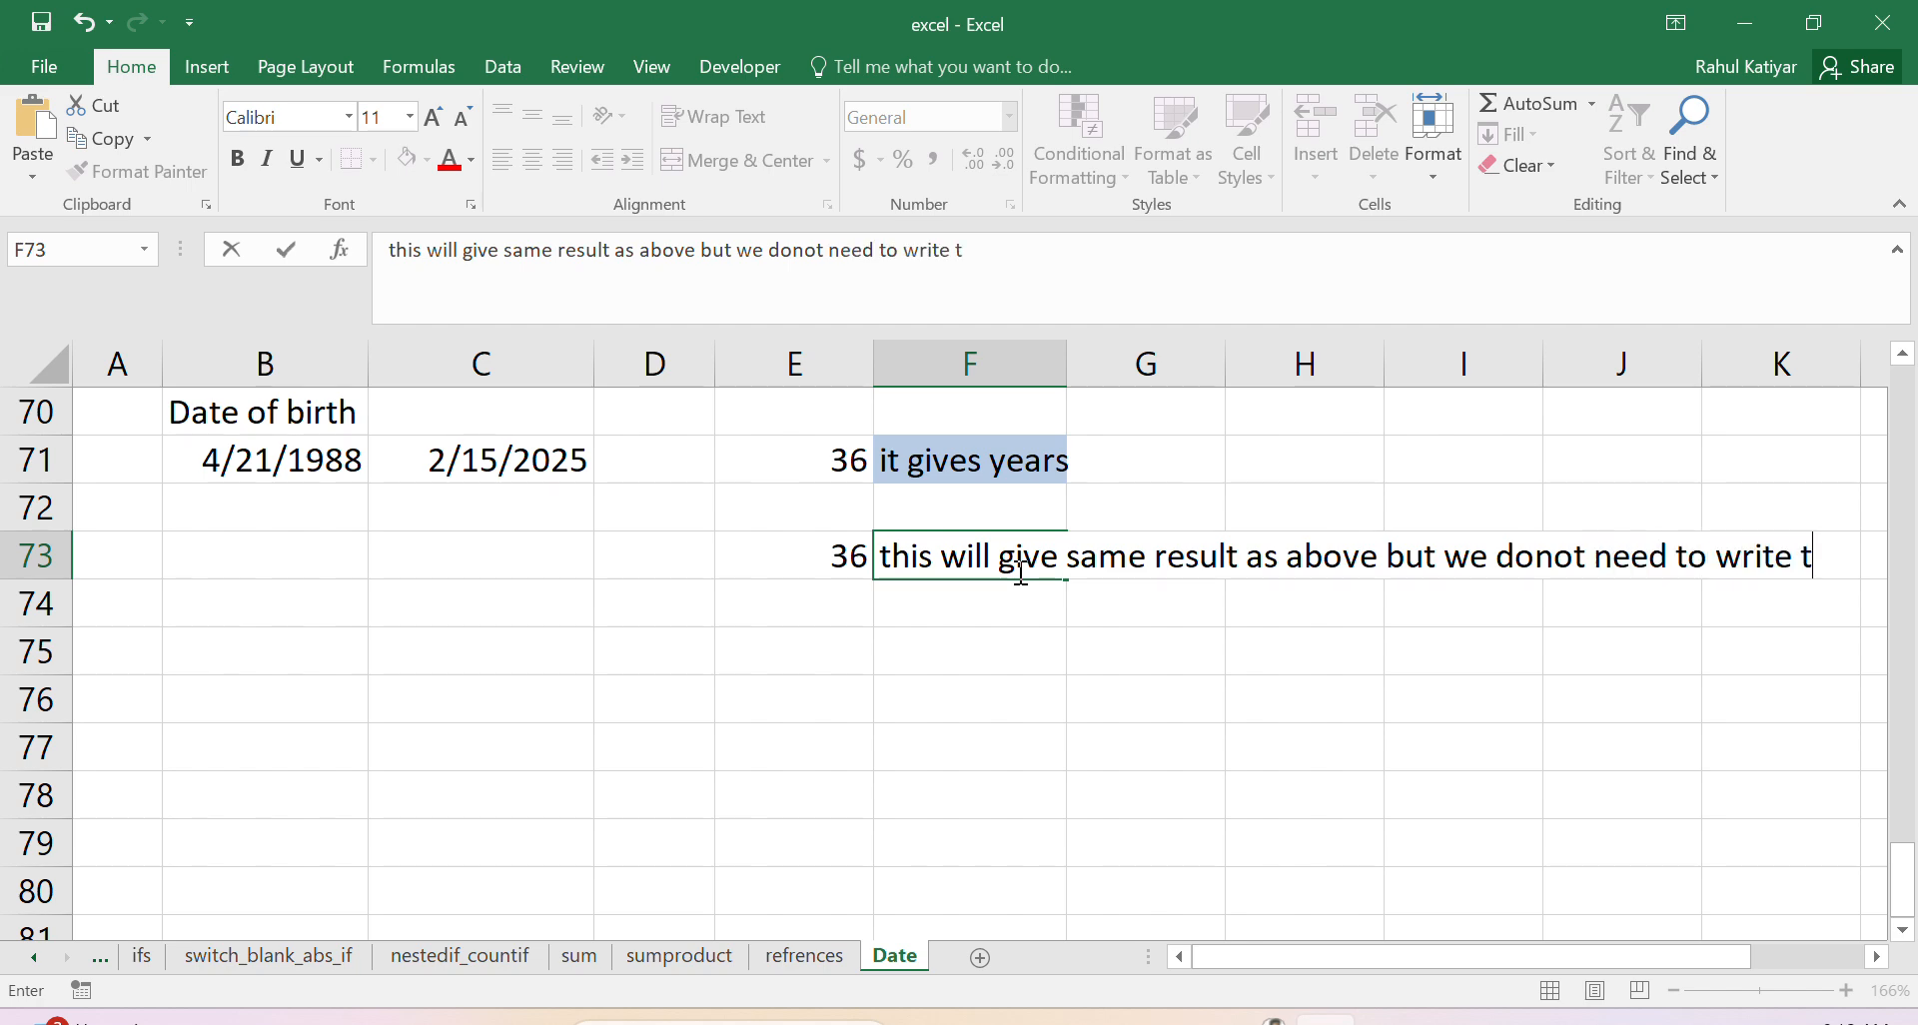
pyautogui.write('oday date')
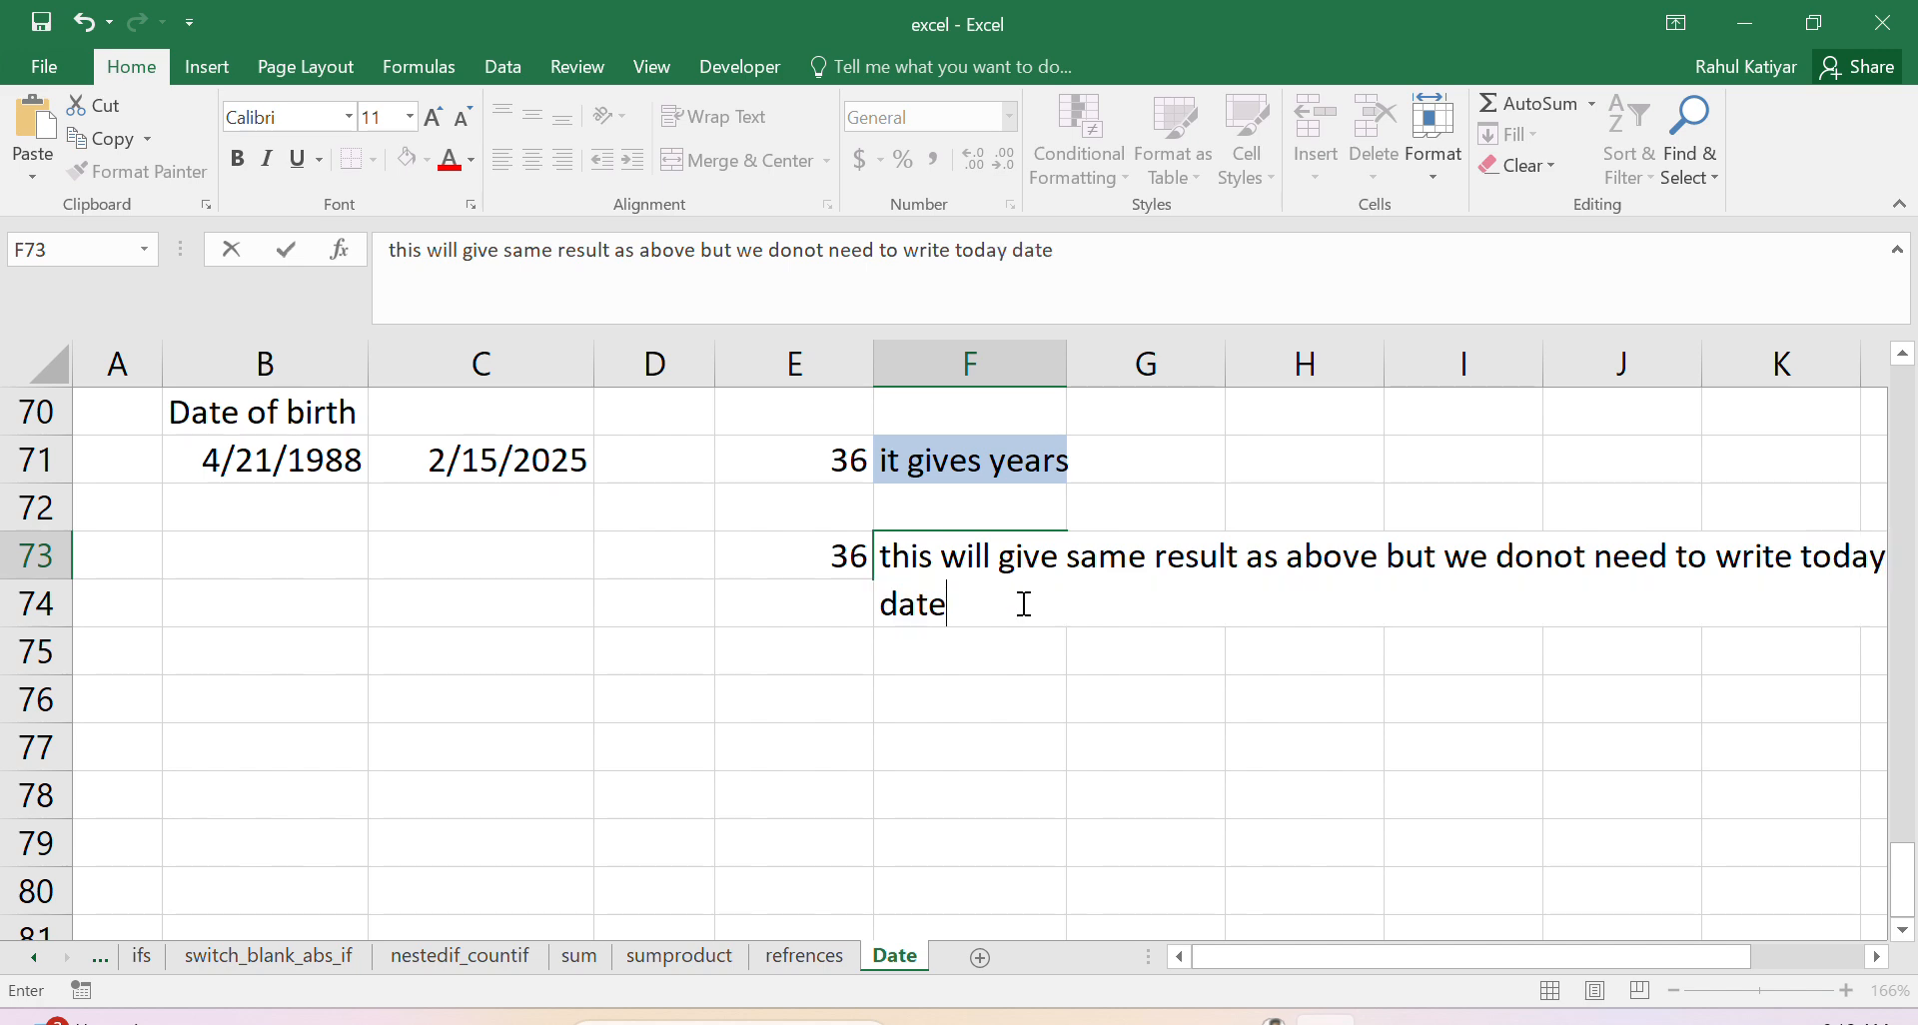
pyautogui.click(1006, 648)
pyautogui.click(949, 565)
pyautogui.click(832, 547)
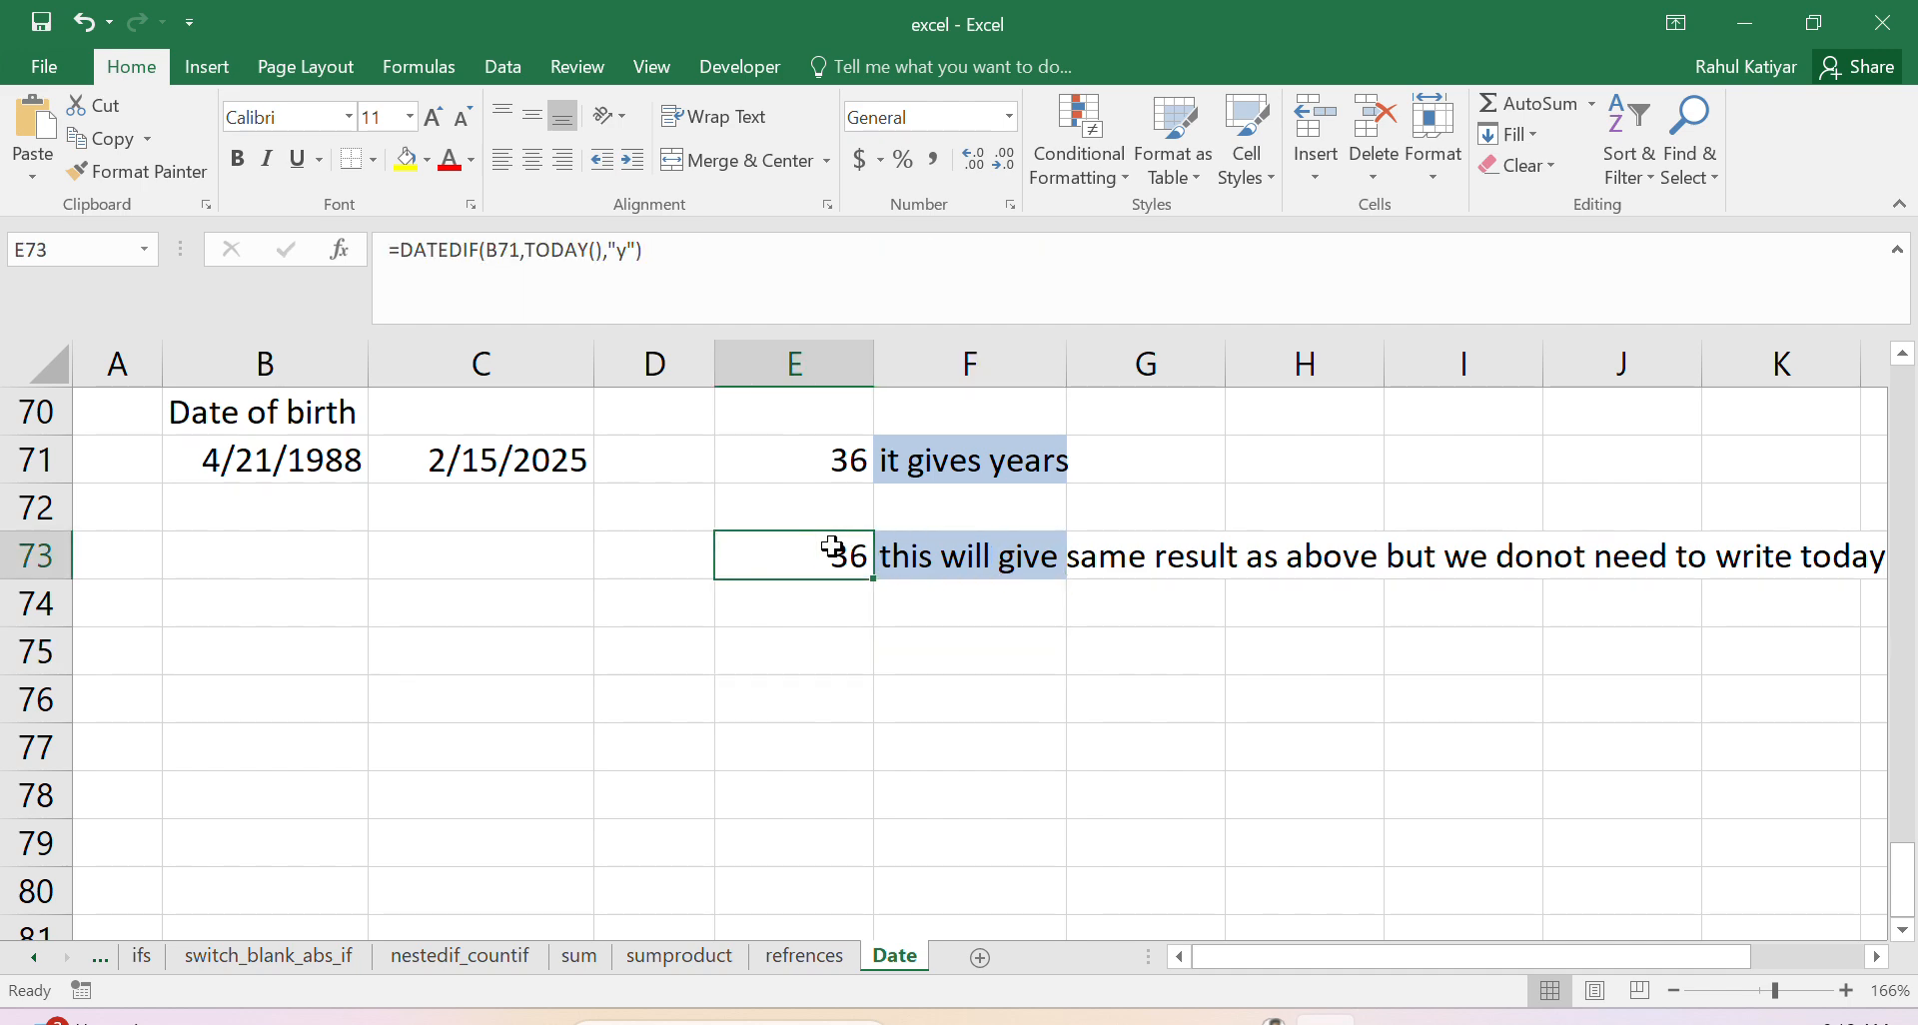
pyautogui.click(837, 707)
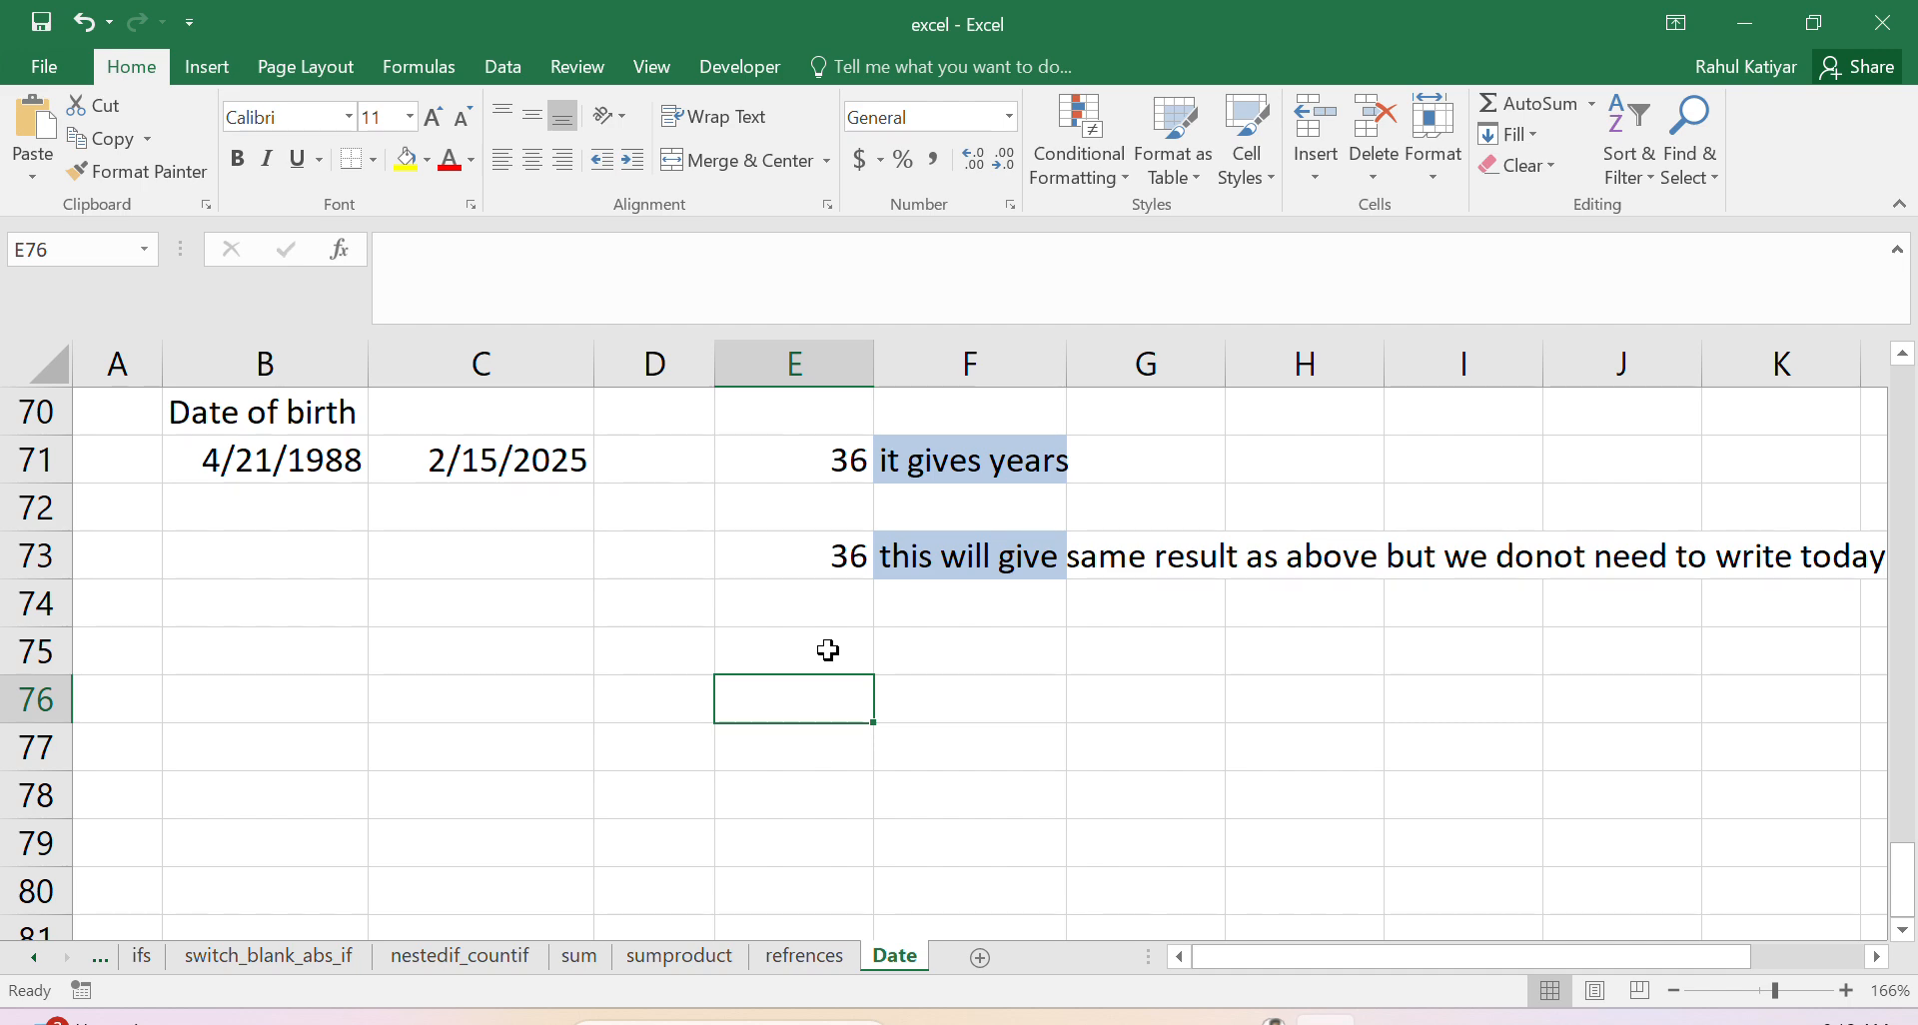
# Step: Enter the opening function text "datedif(" without an equals sign in E74
pyautogui.click(792, 623)
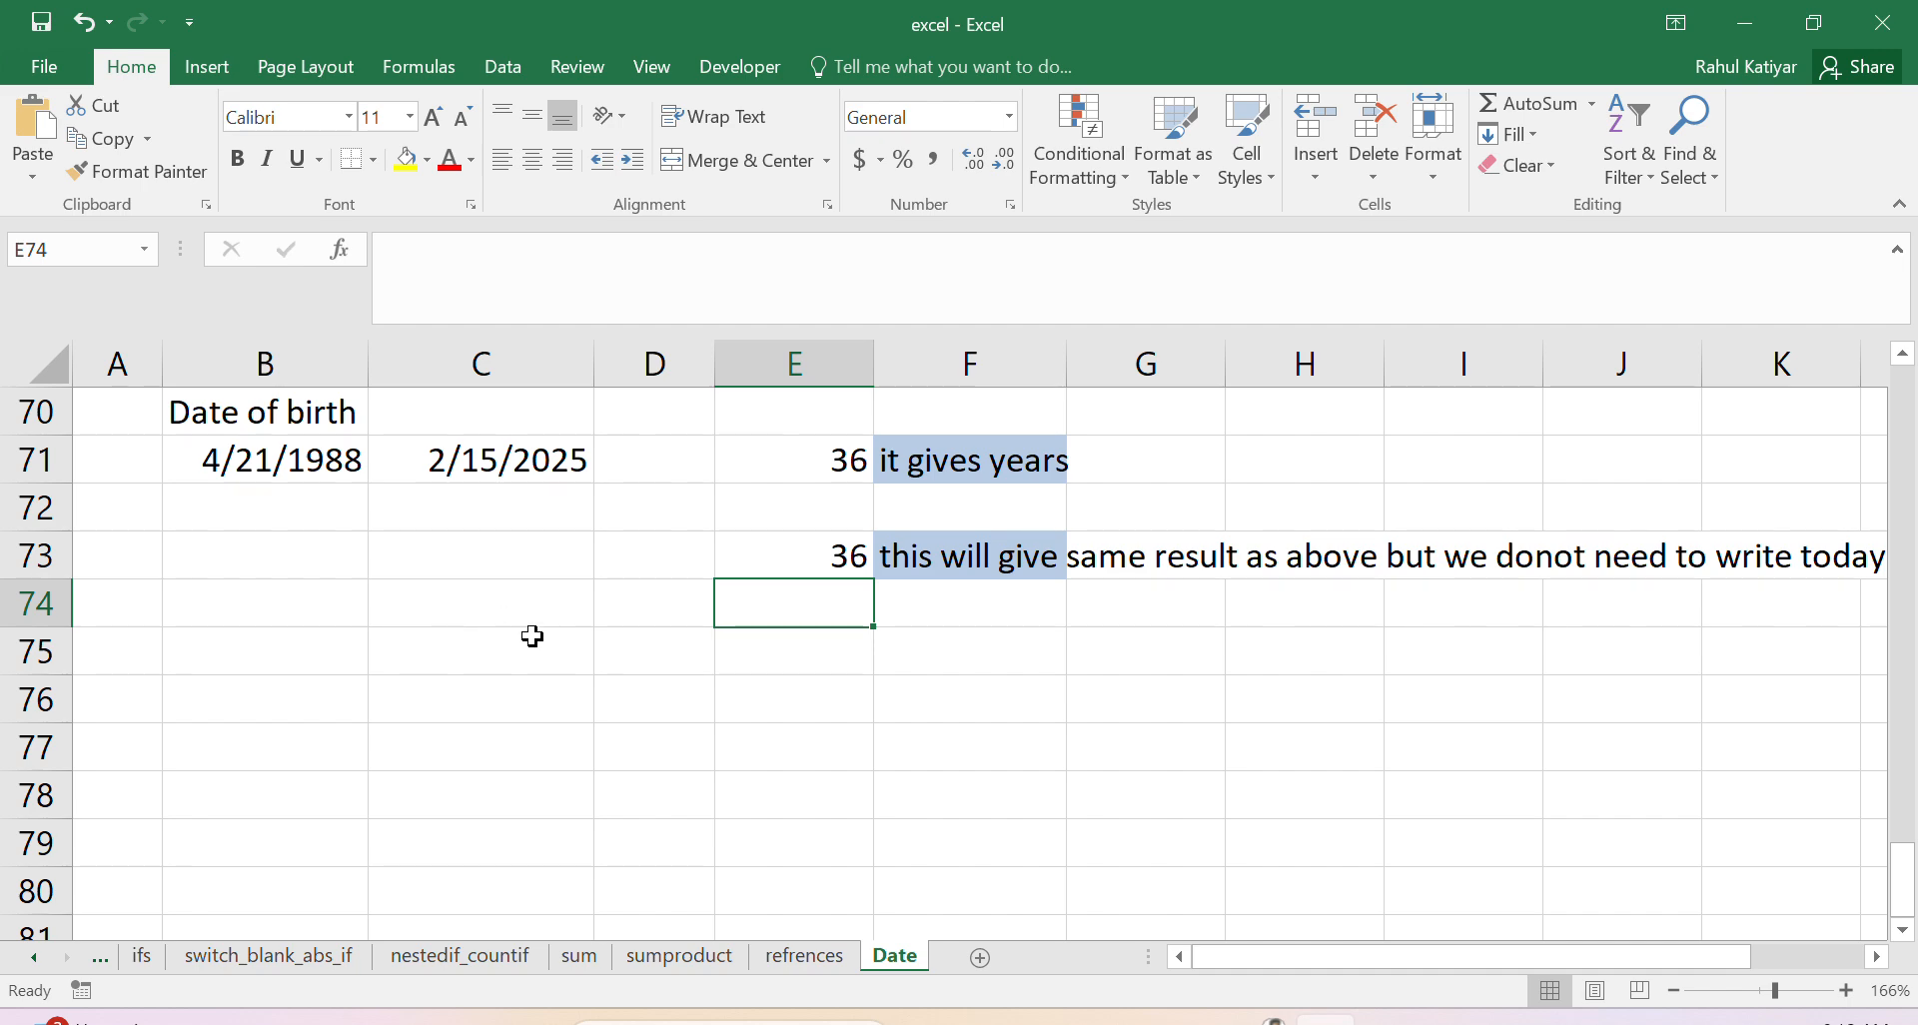
pyautogui.write('datedi')
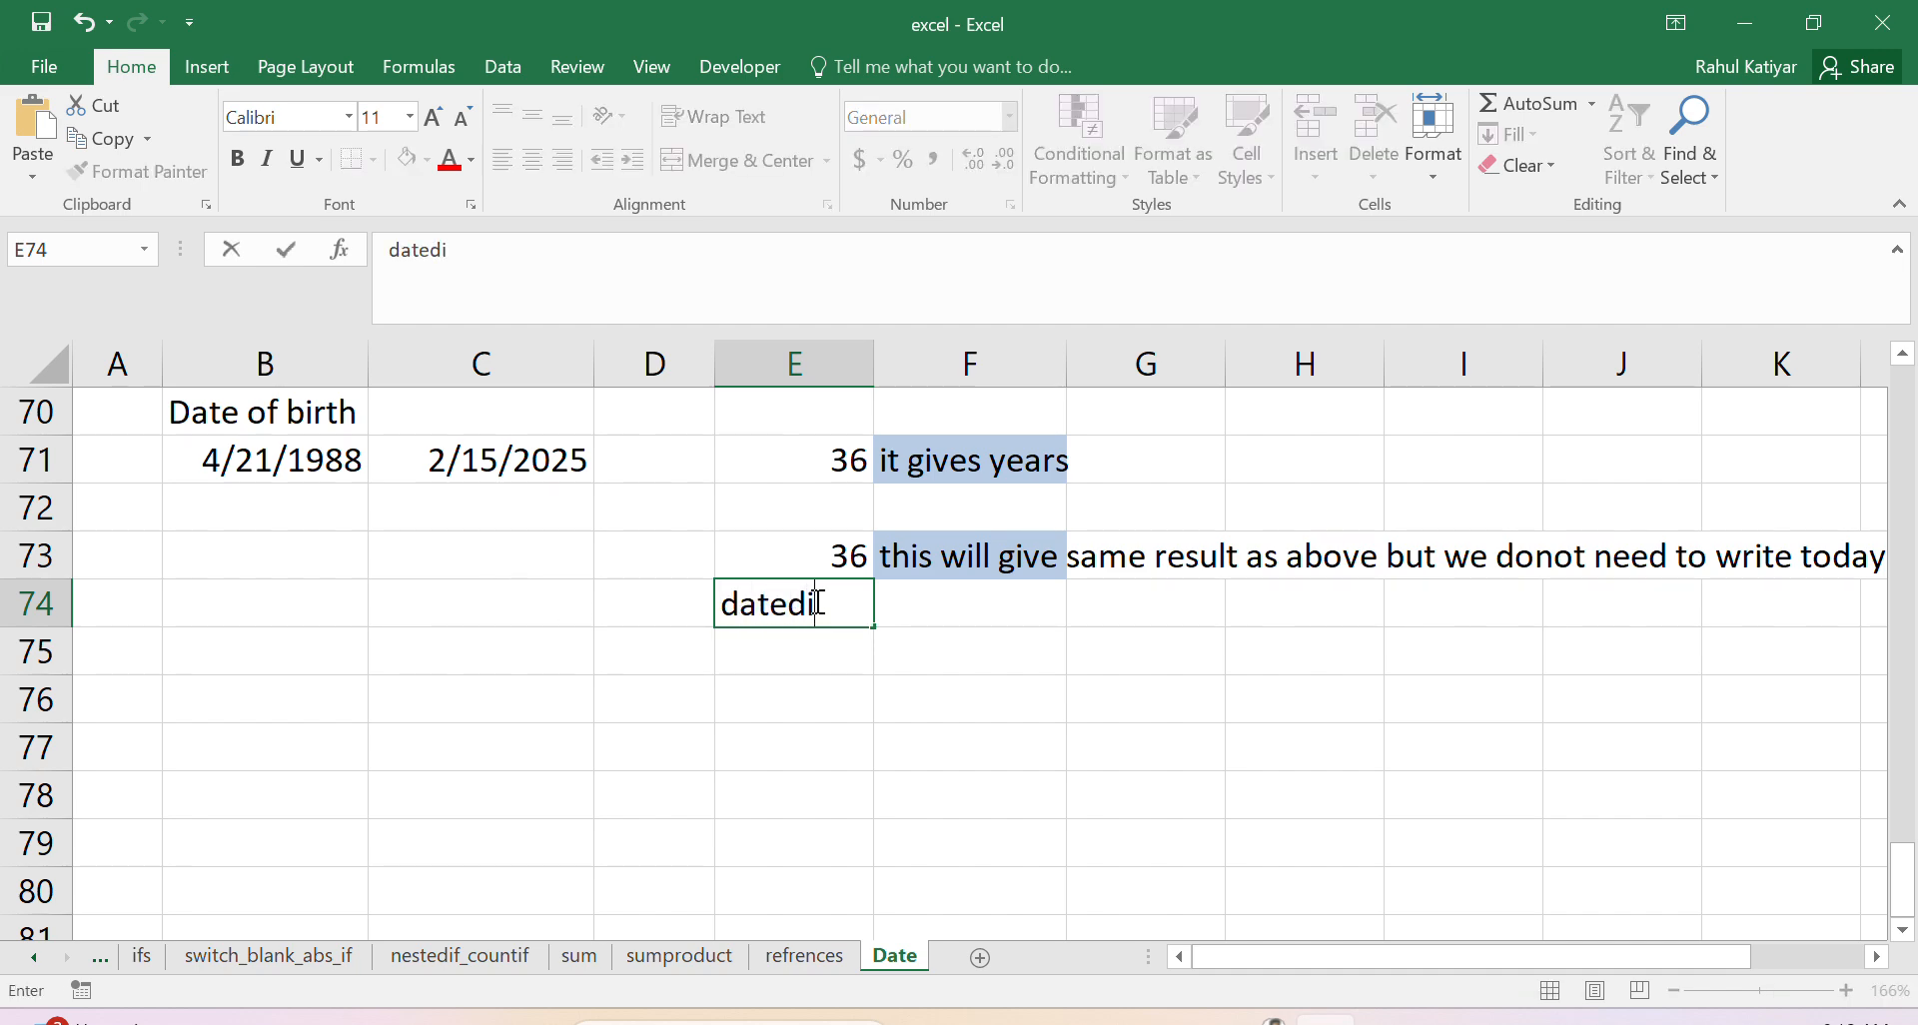
pyautogui.write('f(')
pyautogui.click(242, 461)
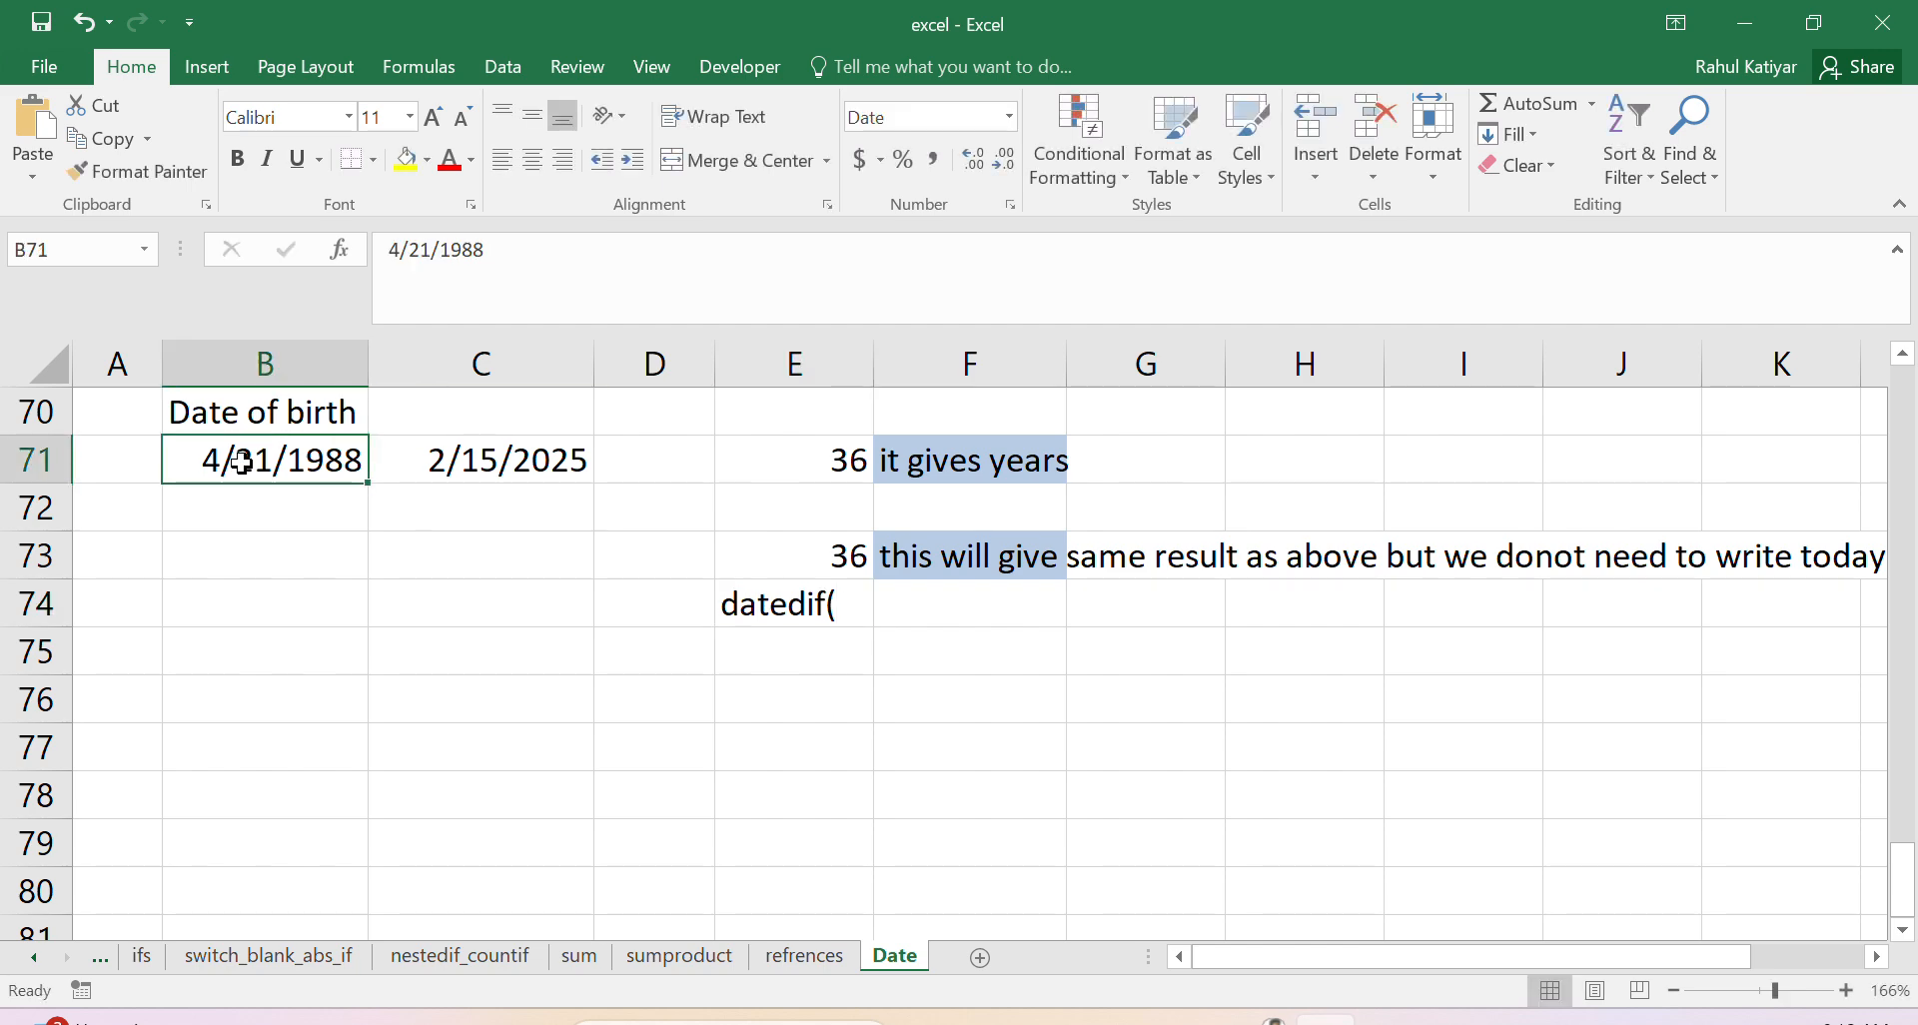
pyautogui.write(',')
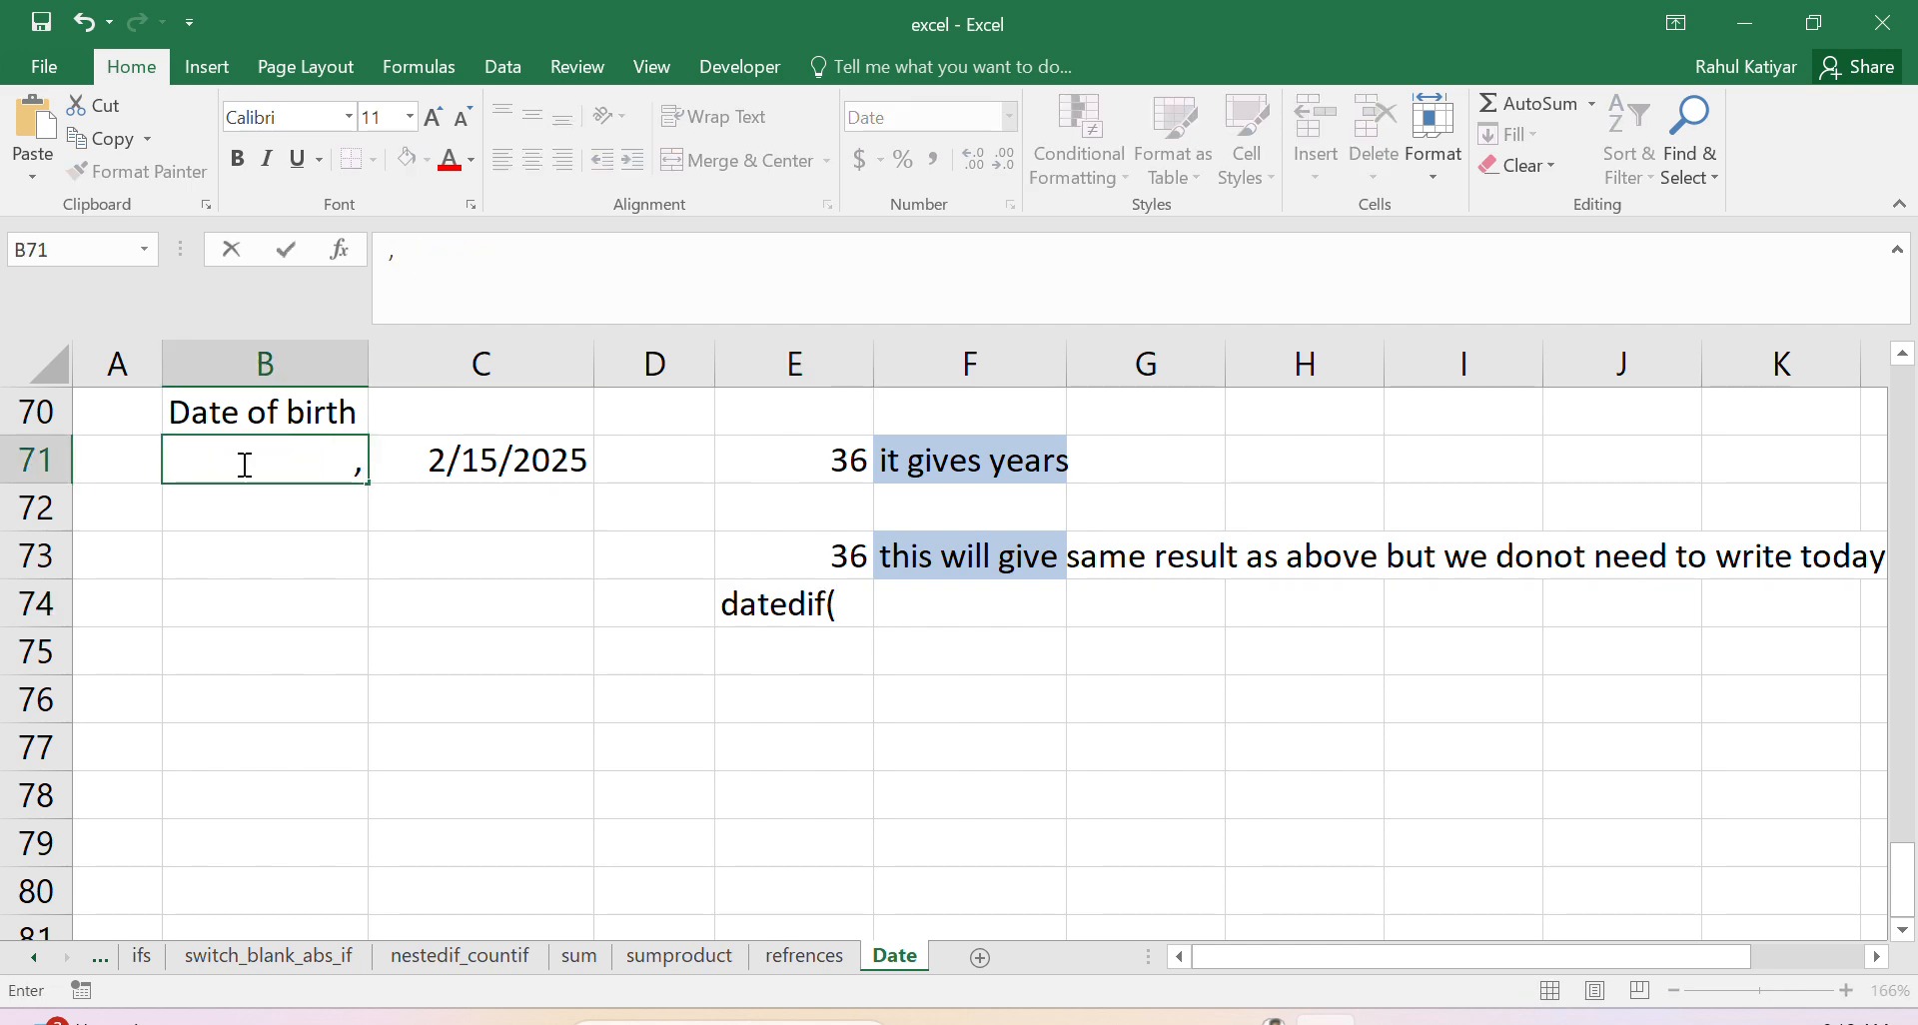
pyautogui.press('Escape')
pyautogui.click(792, 598)
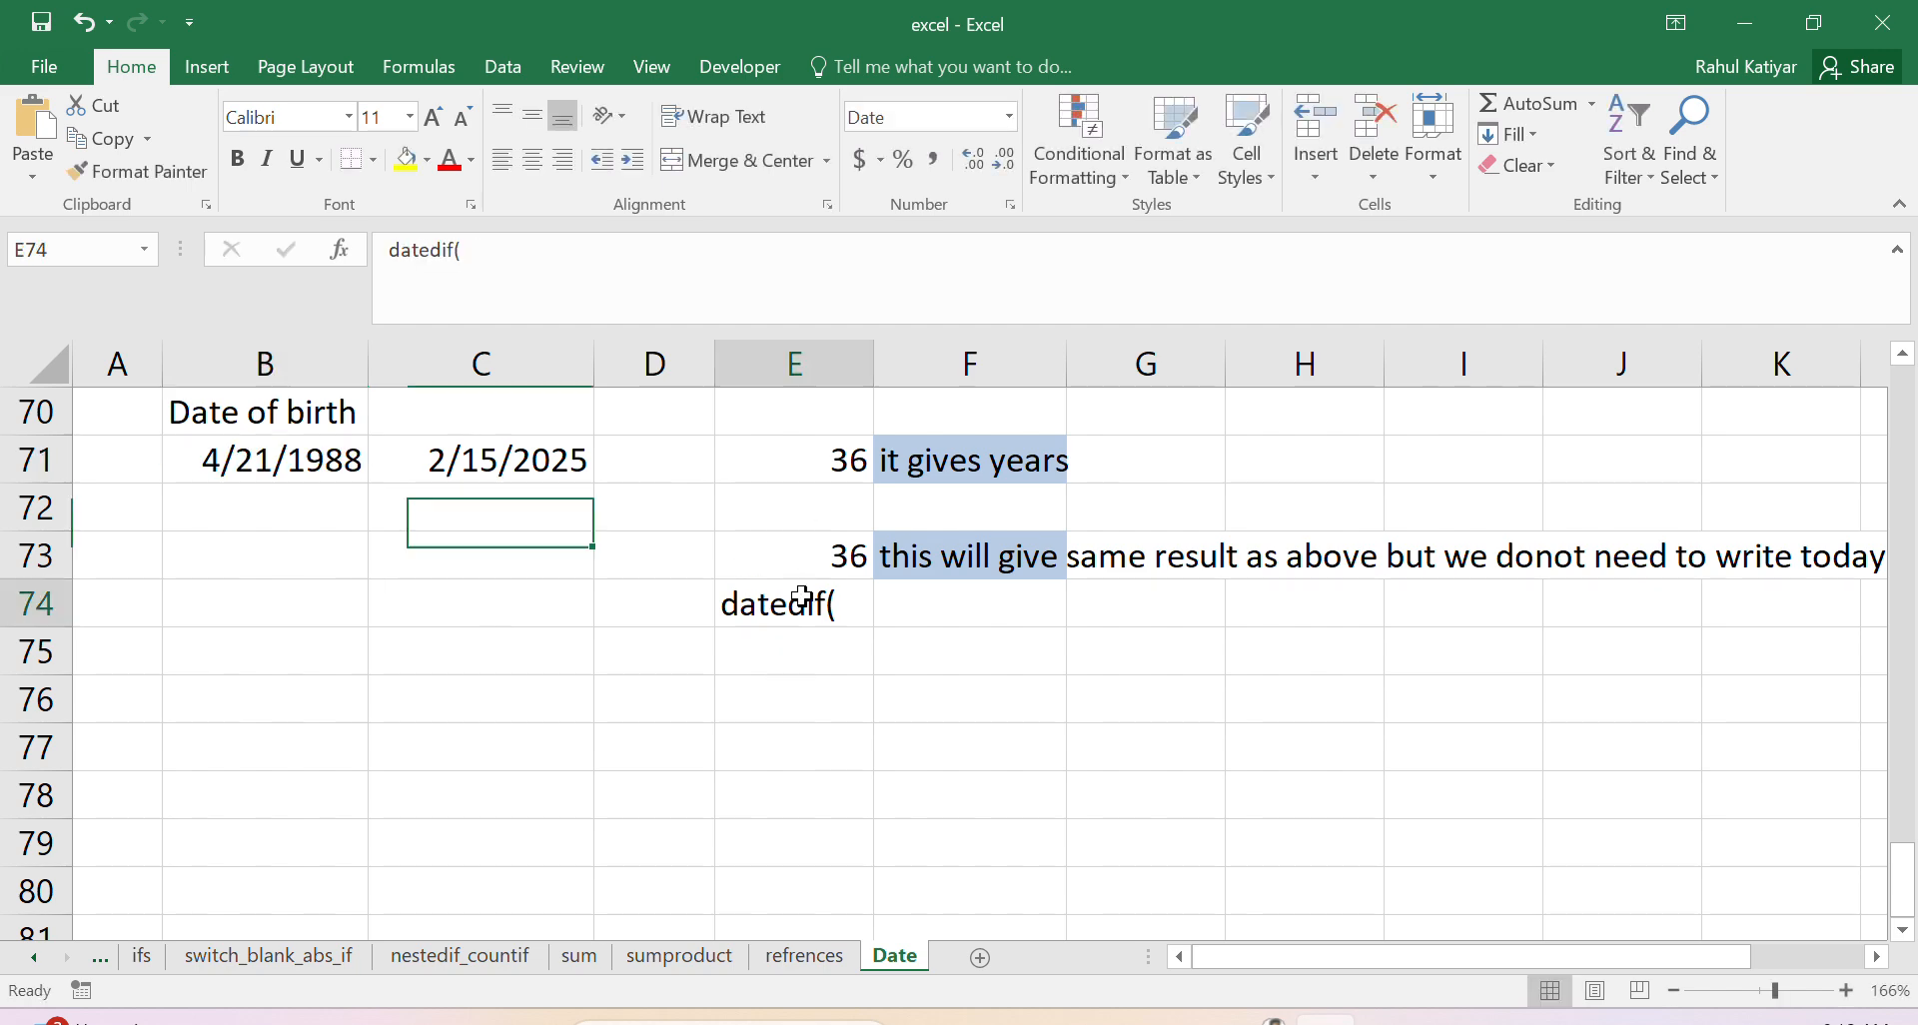
pyautogui.click(392, 262)
pyautogui.write('=')
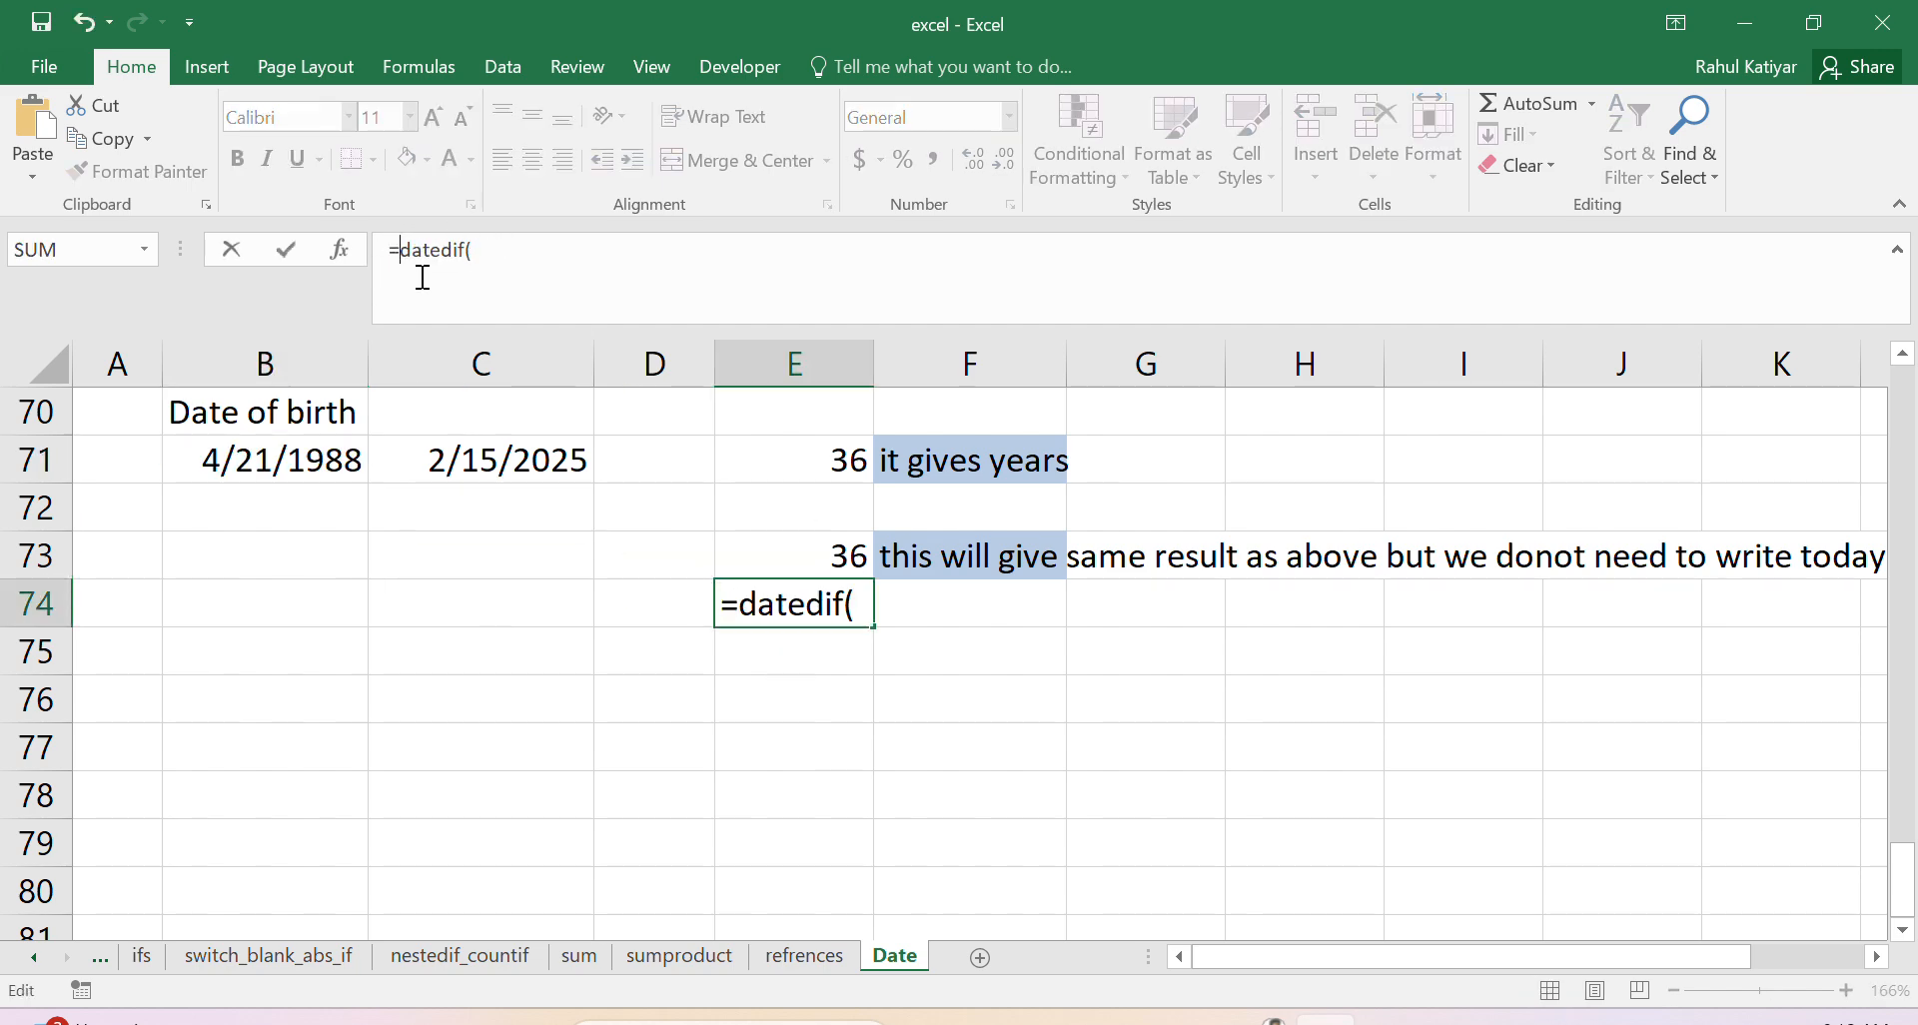
pyautogui.click(511, 262)
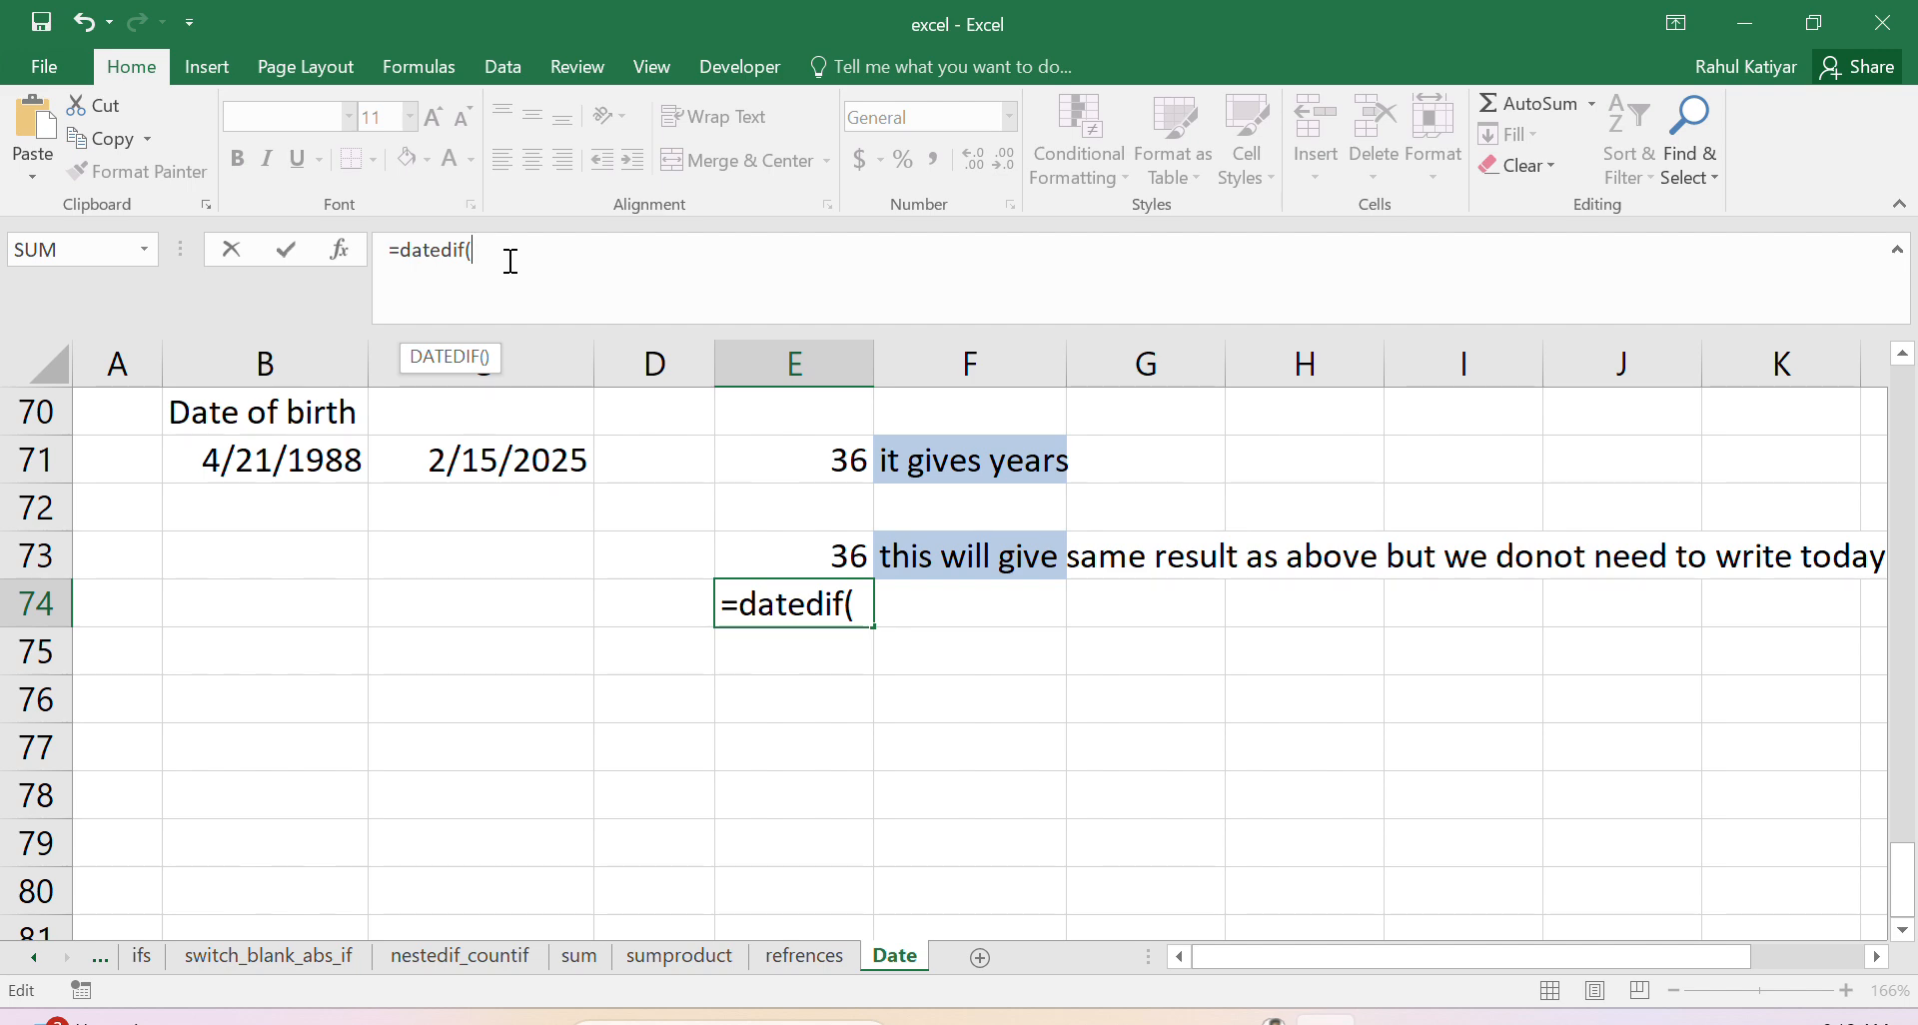
pyautogui.click(284, 465)
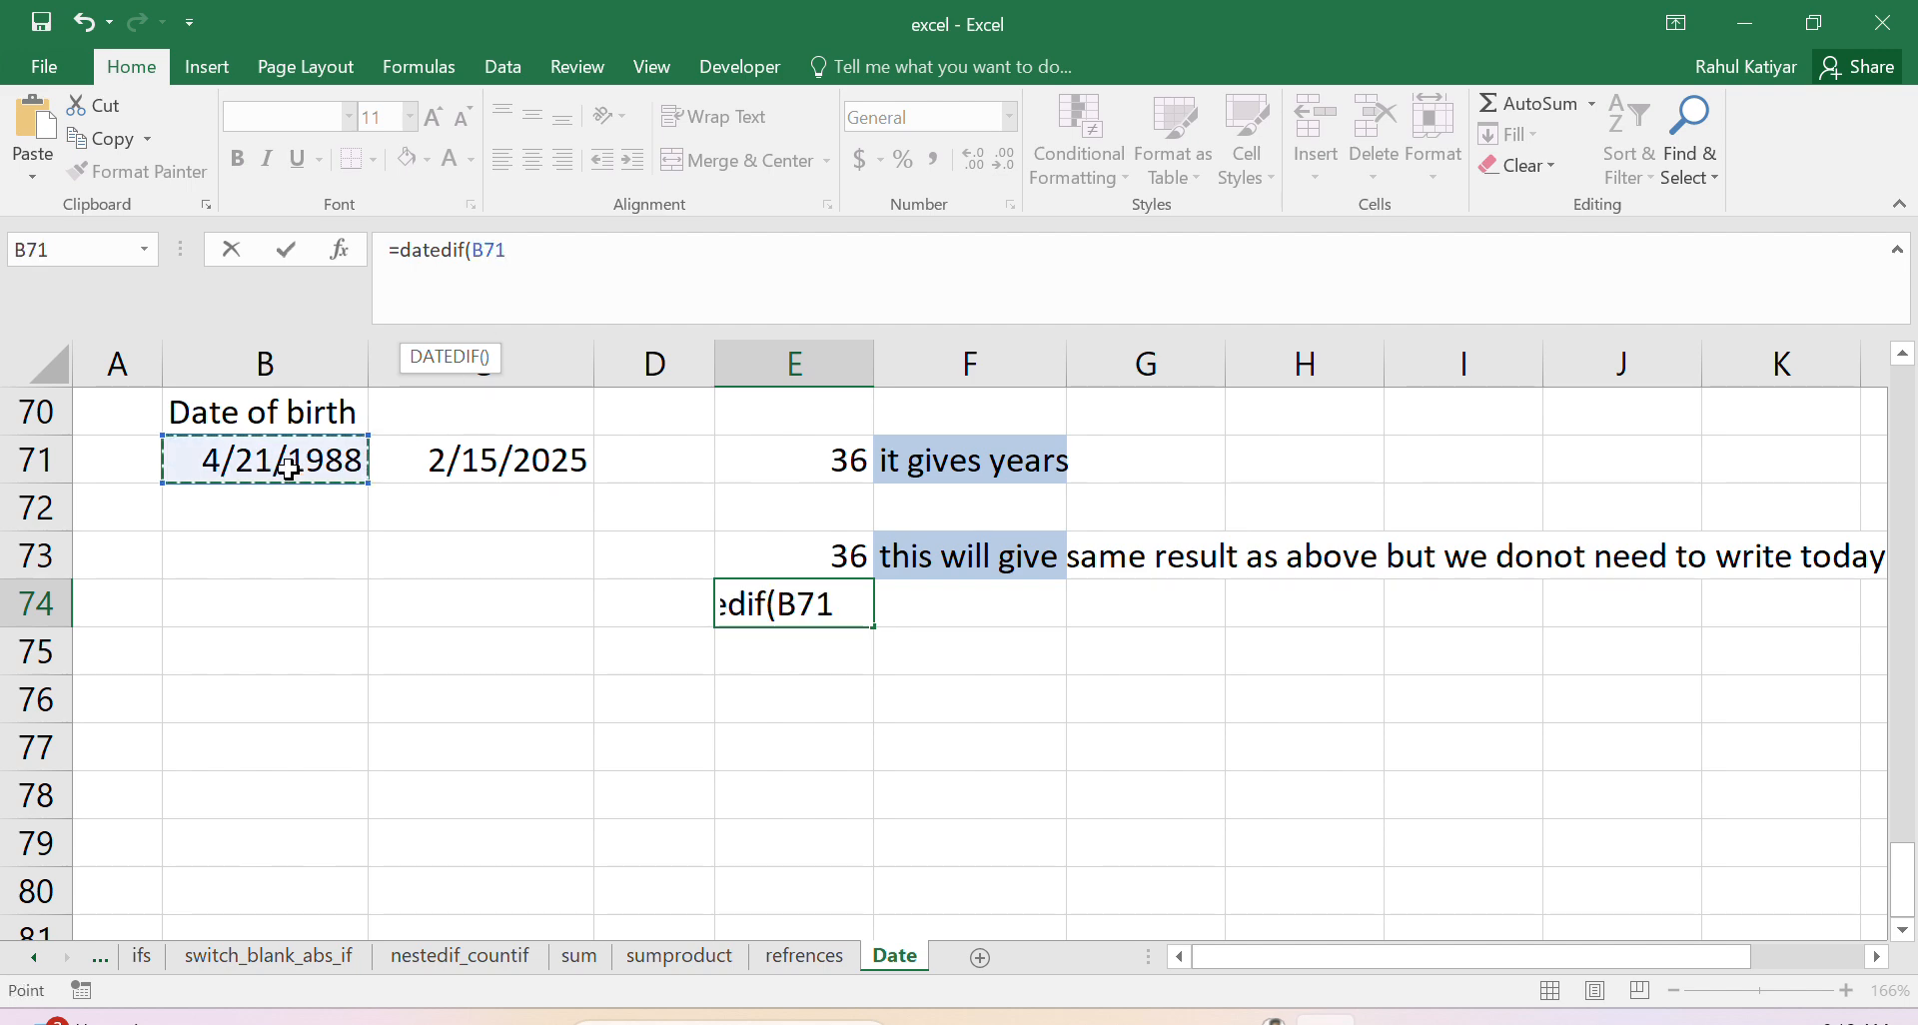
pyautogui.press('Escape')
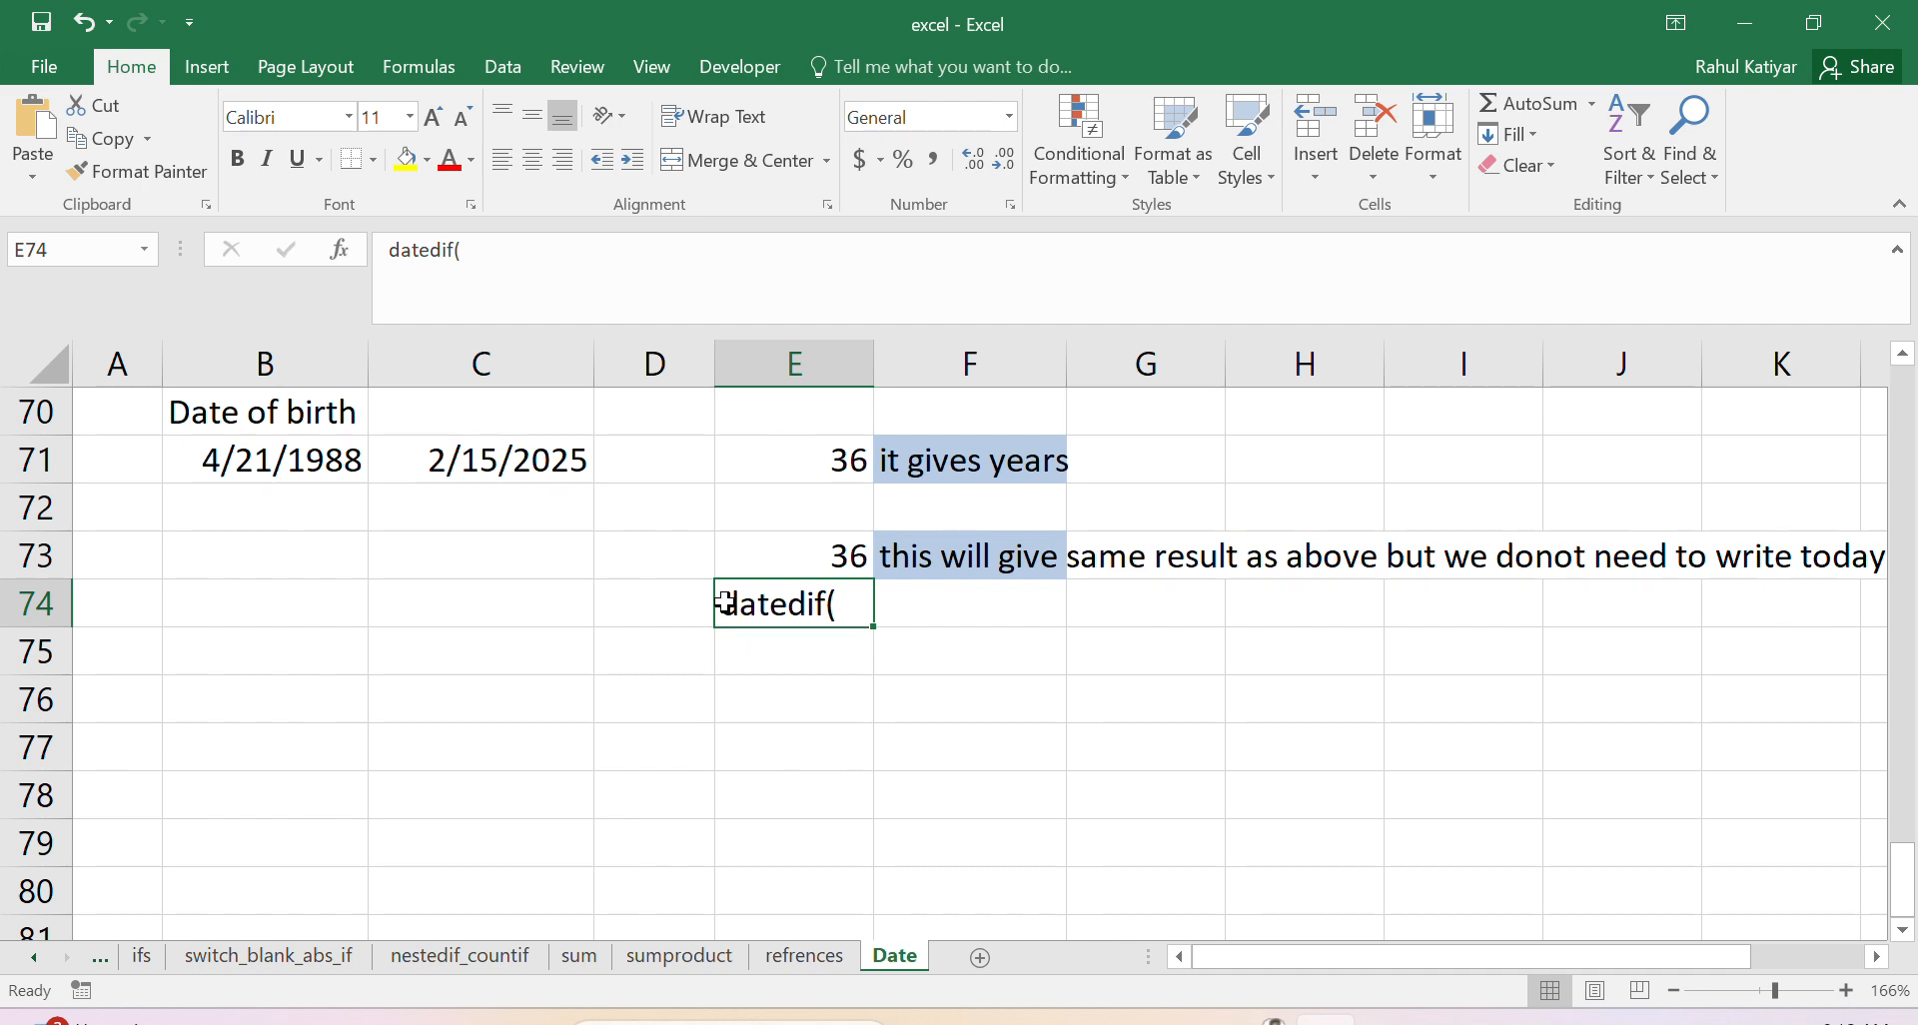
# Step: Complete the entry in E74 as =DATEDIF(B71,DATE(2025,1,1),"y") to calculate the age in years at a fixed date
pyautogui.doubleClick(727, 605)
pyautogui.write('=')
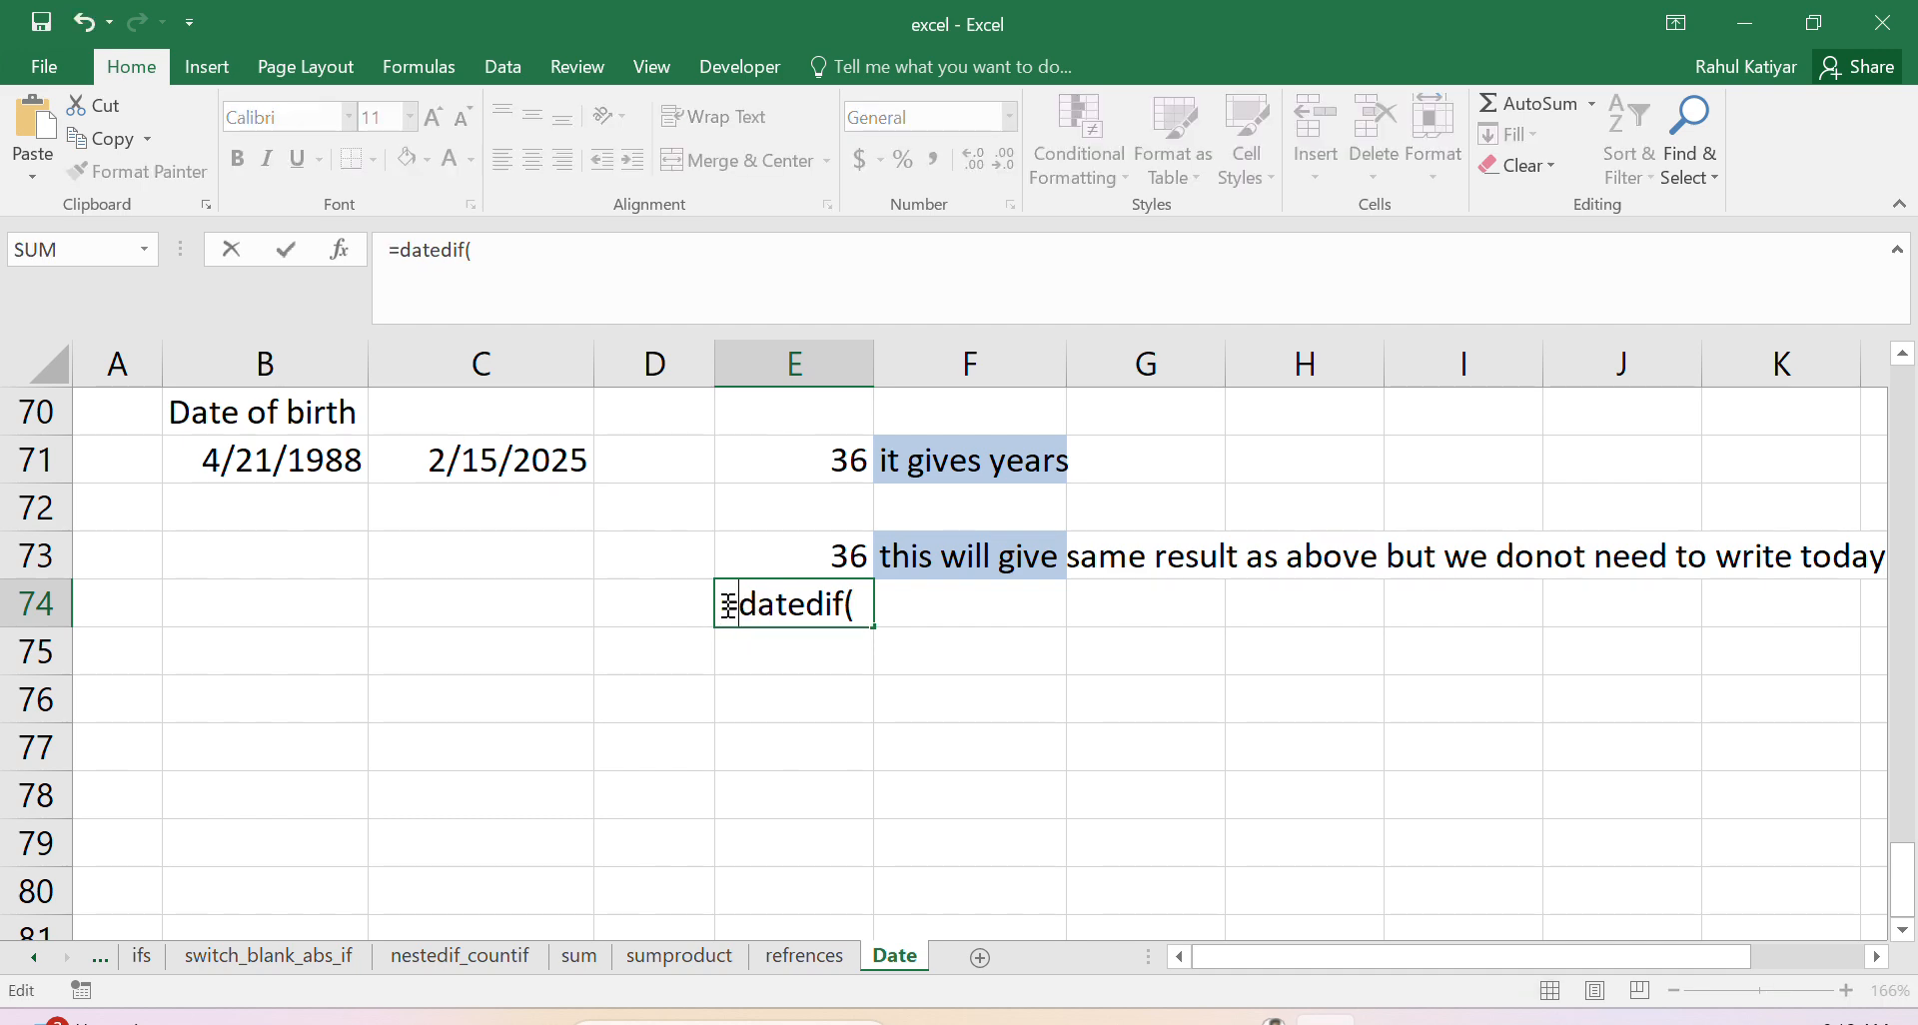
pyautogui.click(860, 604)
pyautogui.click(315, 469)
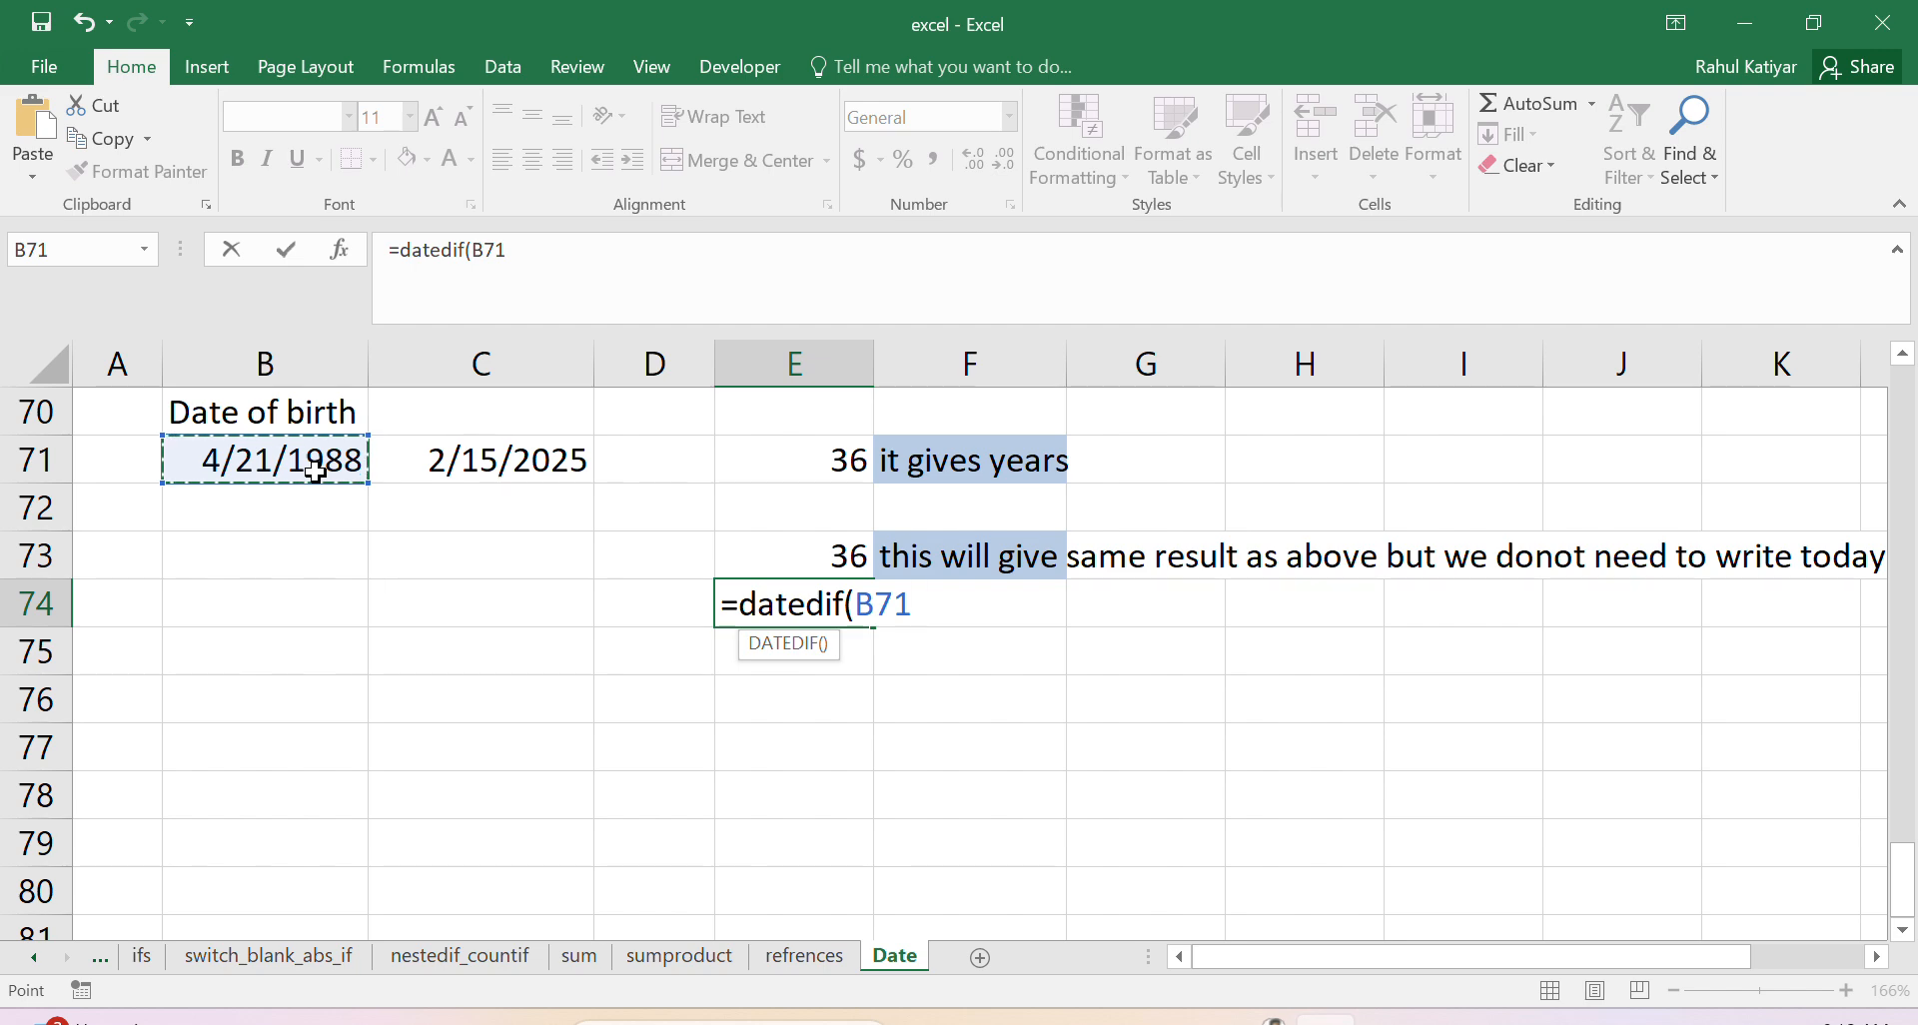
pyautogui.write(',DATE')
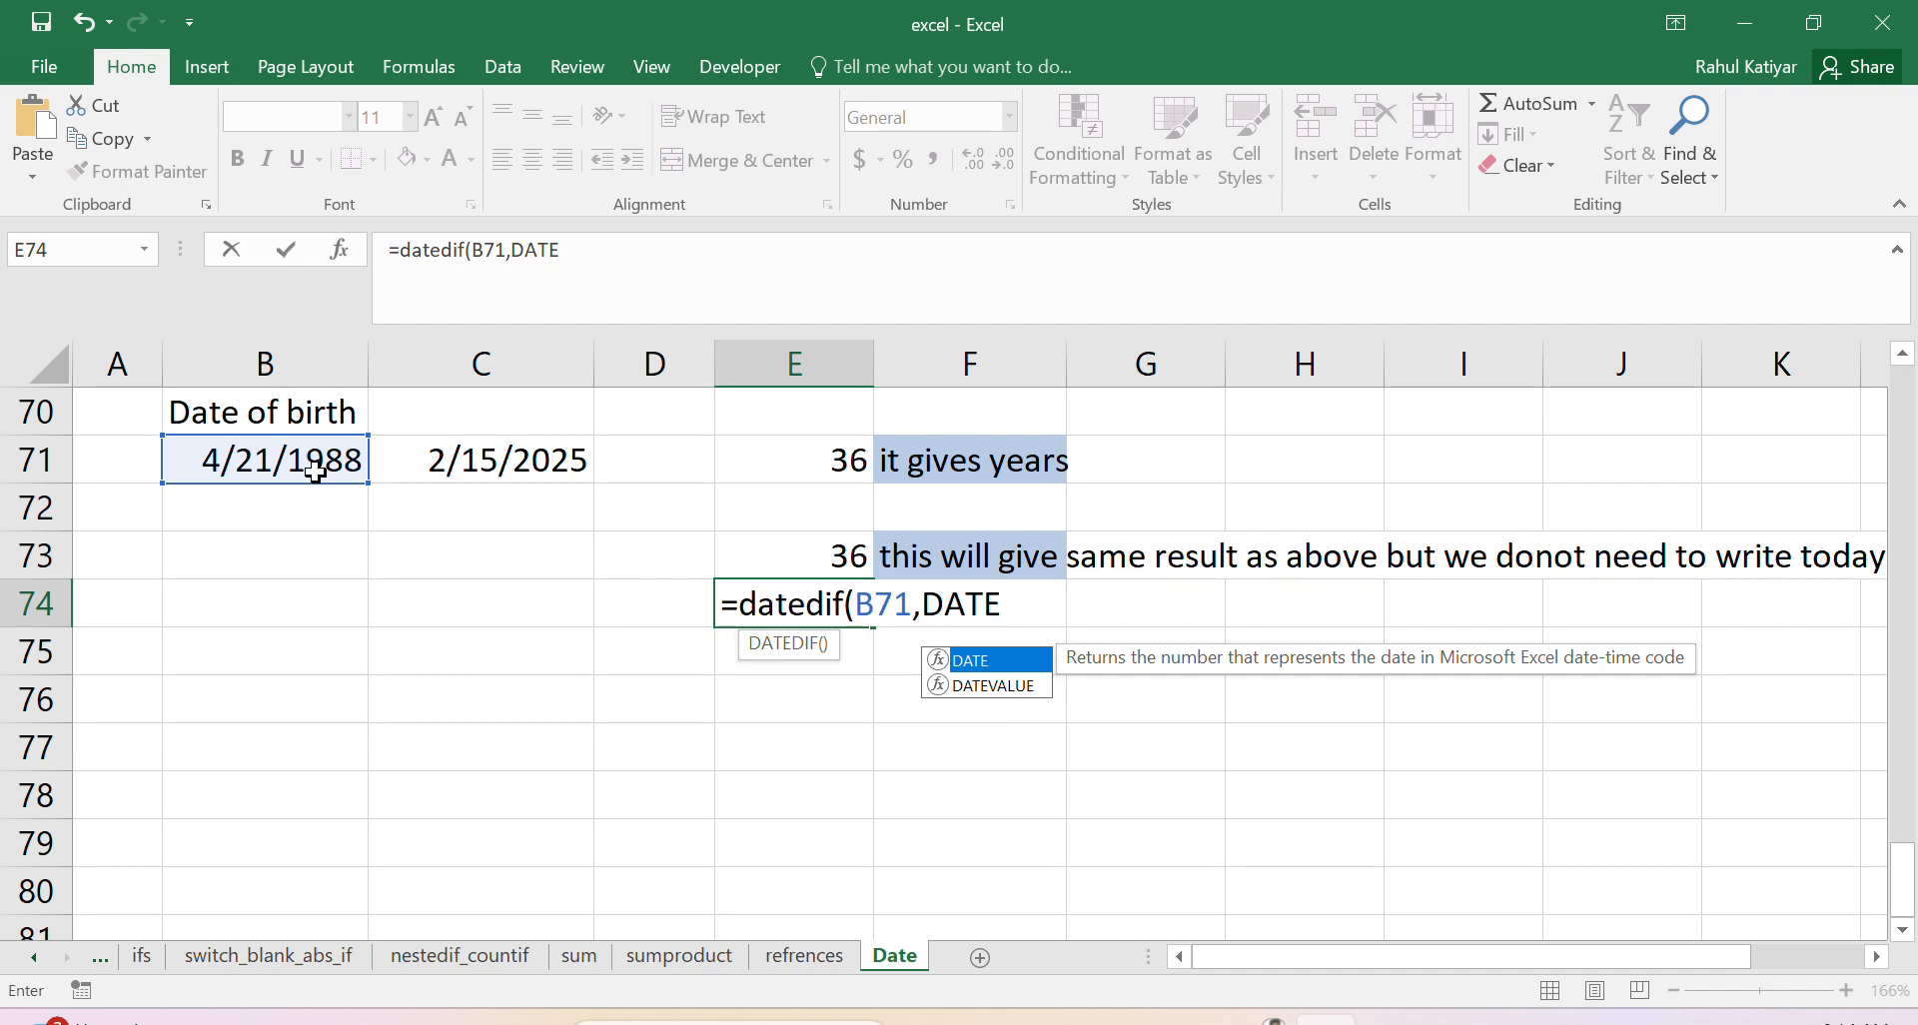
pyautogui.write('(')
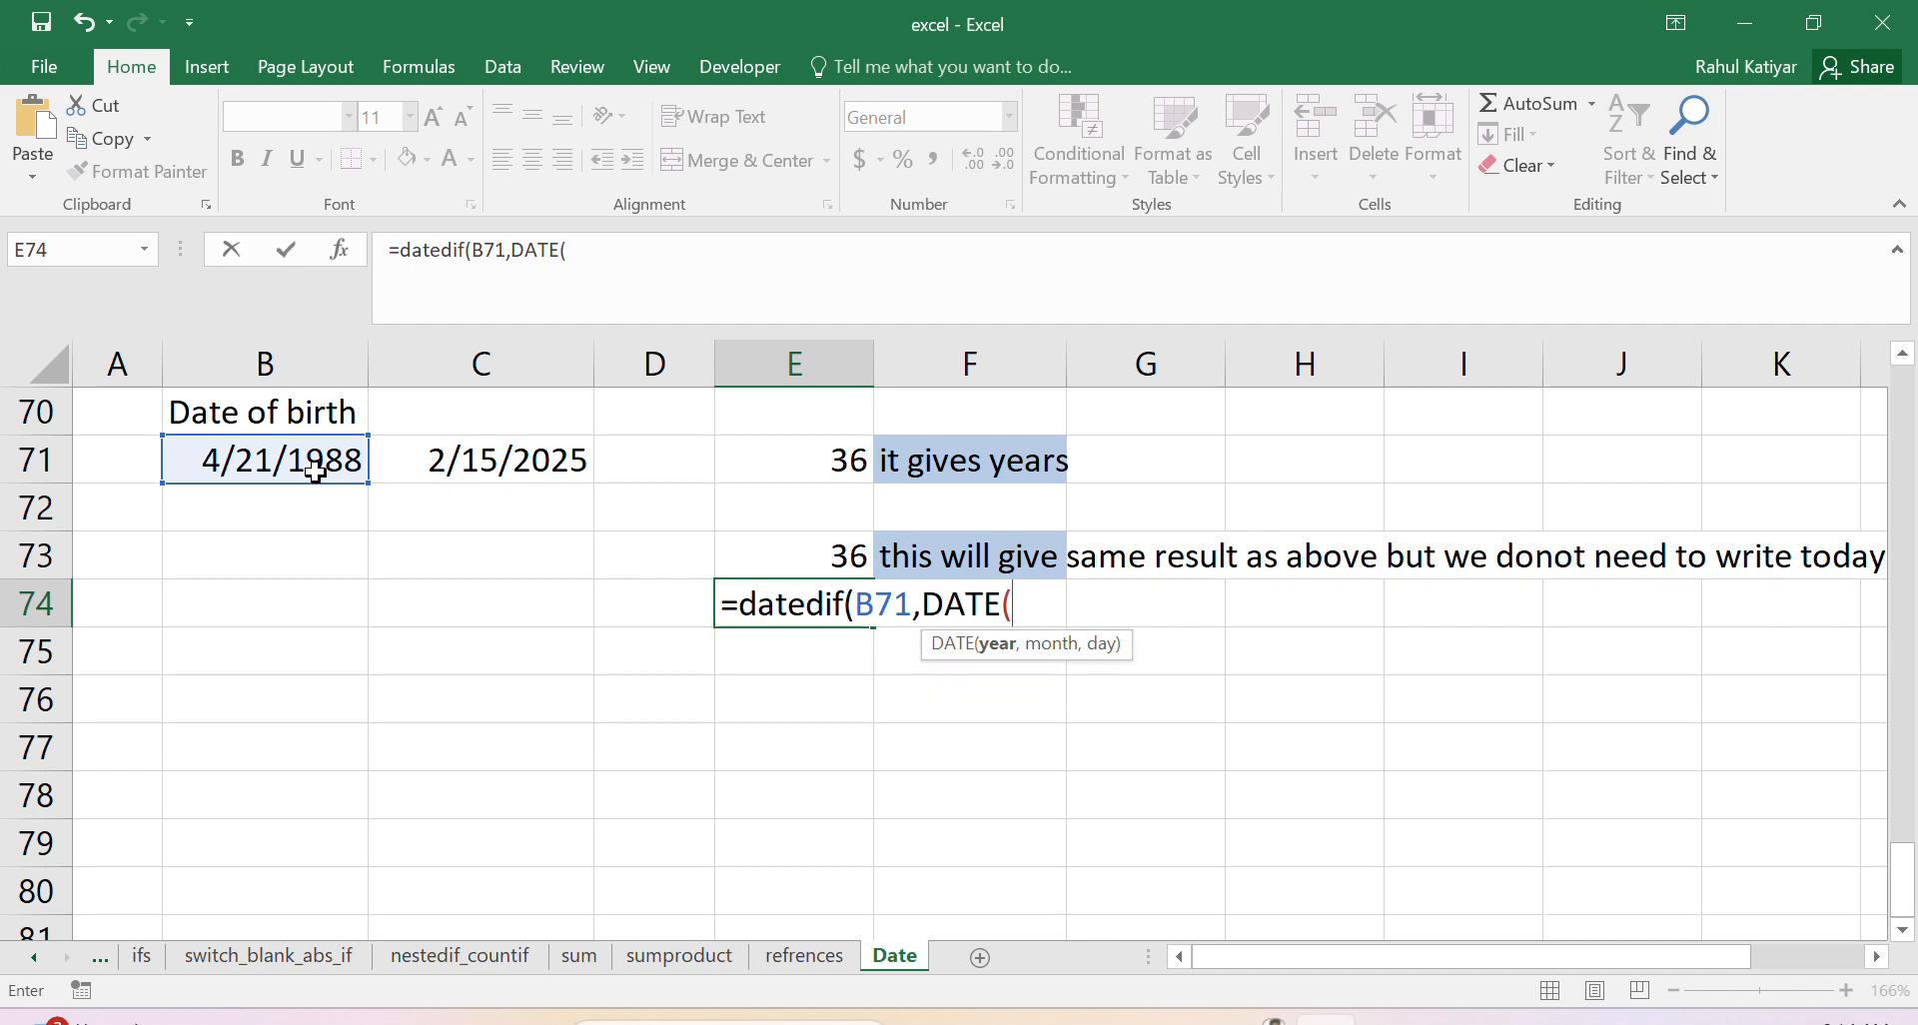
pyautogui.write('2025')
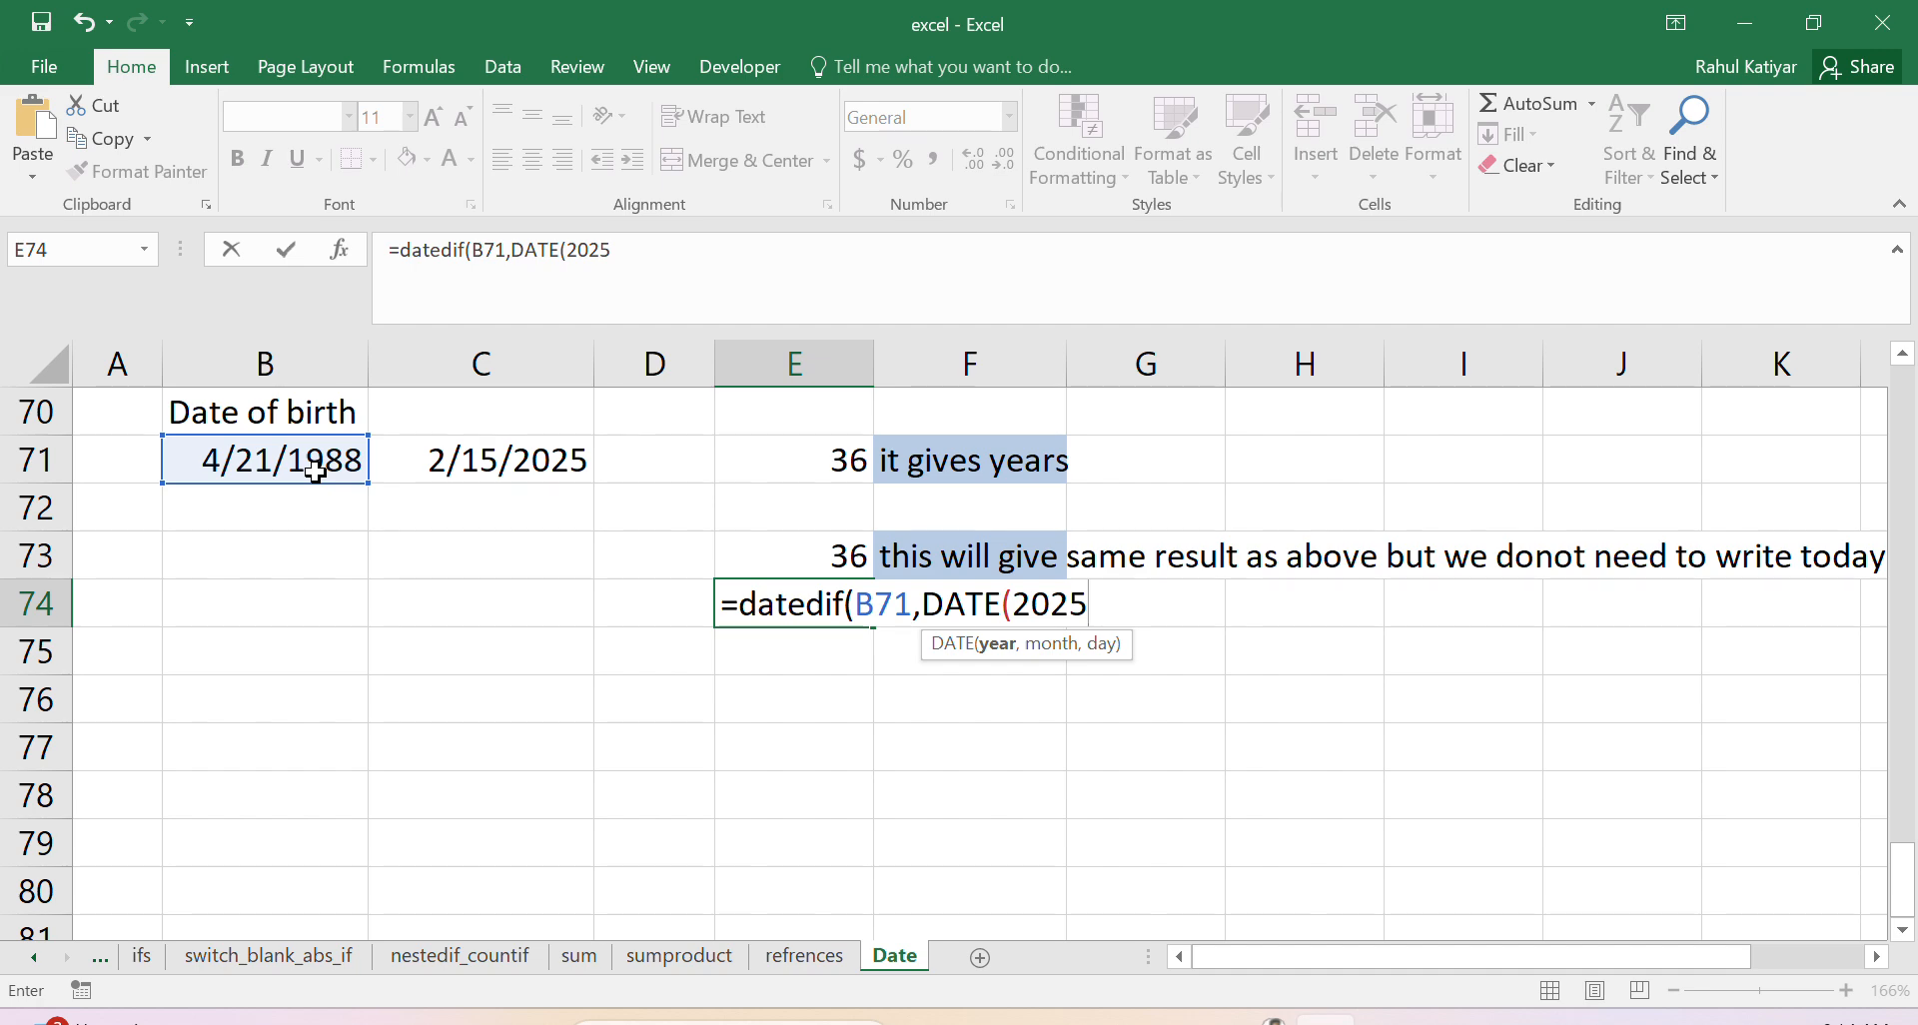
pyautogui.write(',1,1')
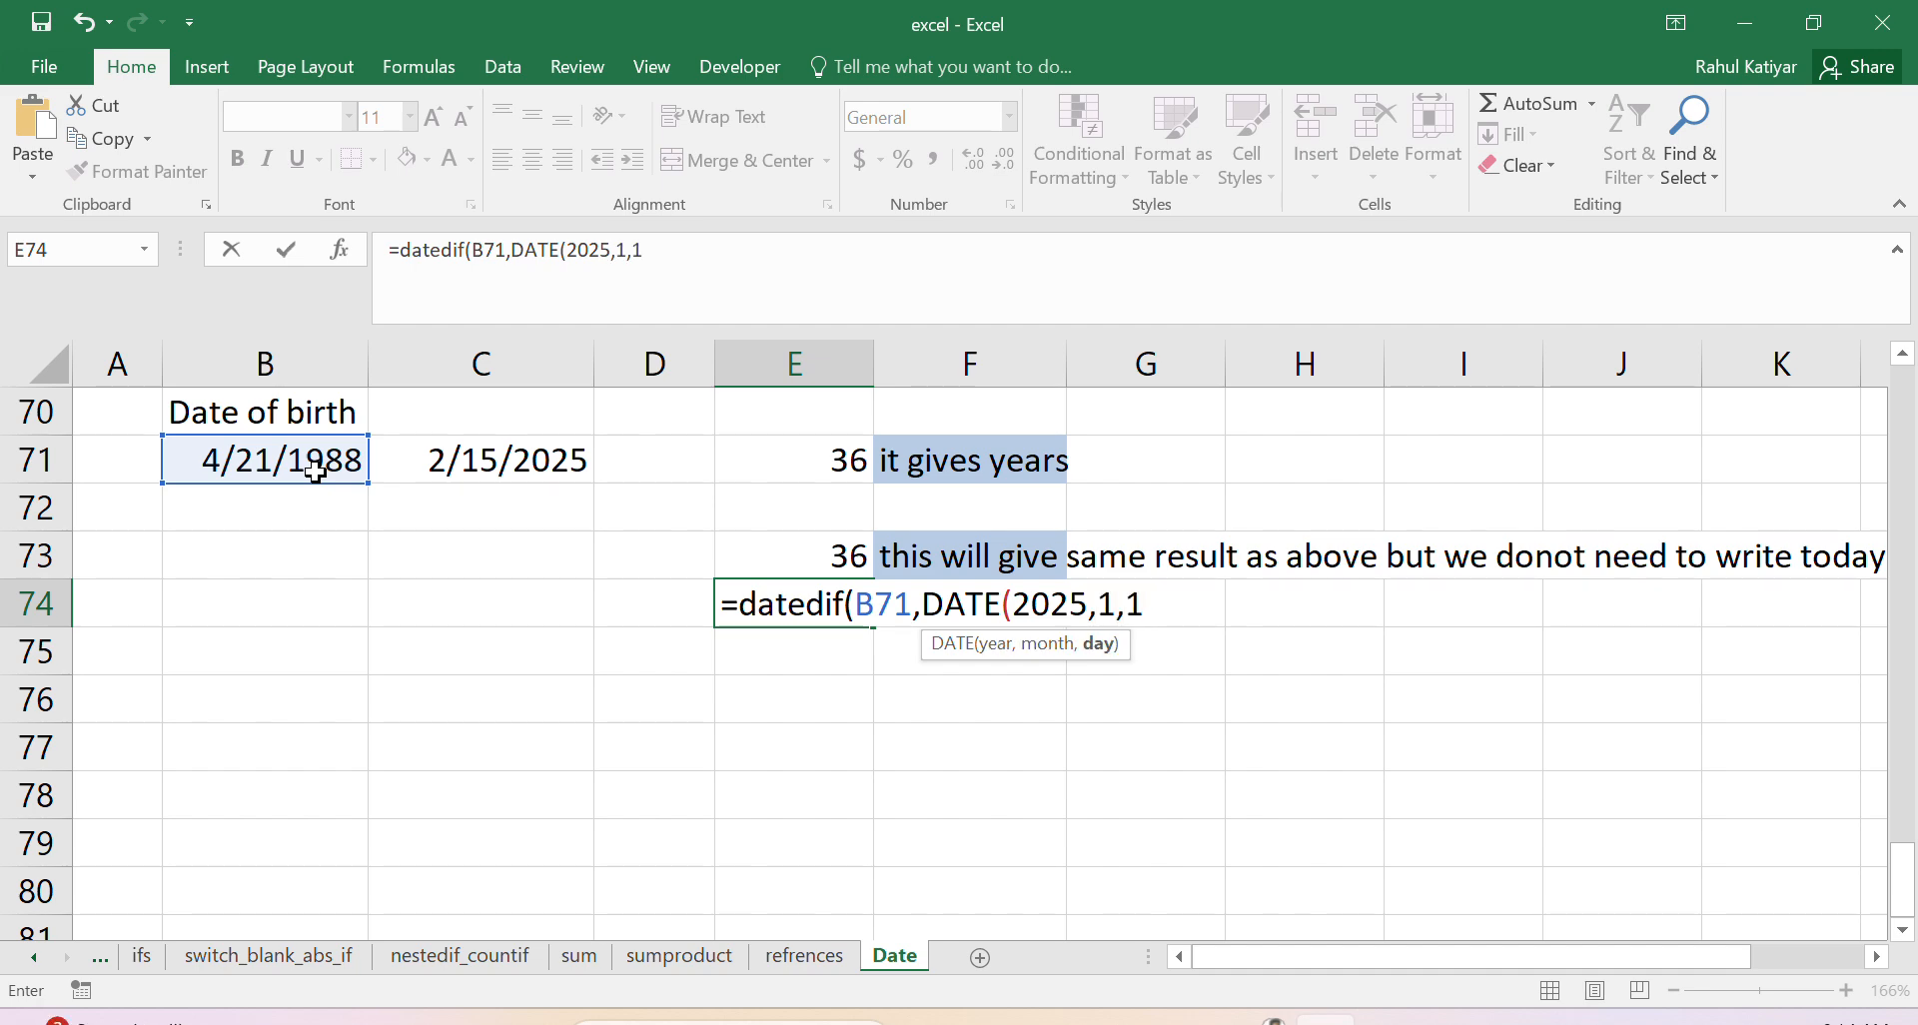
pyautogui.write('),')
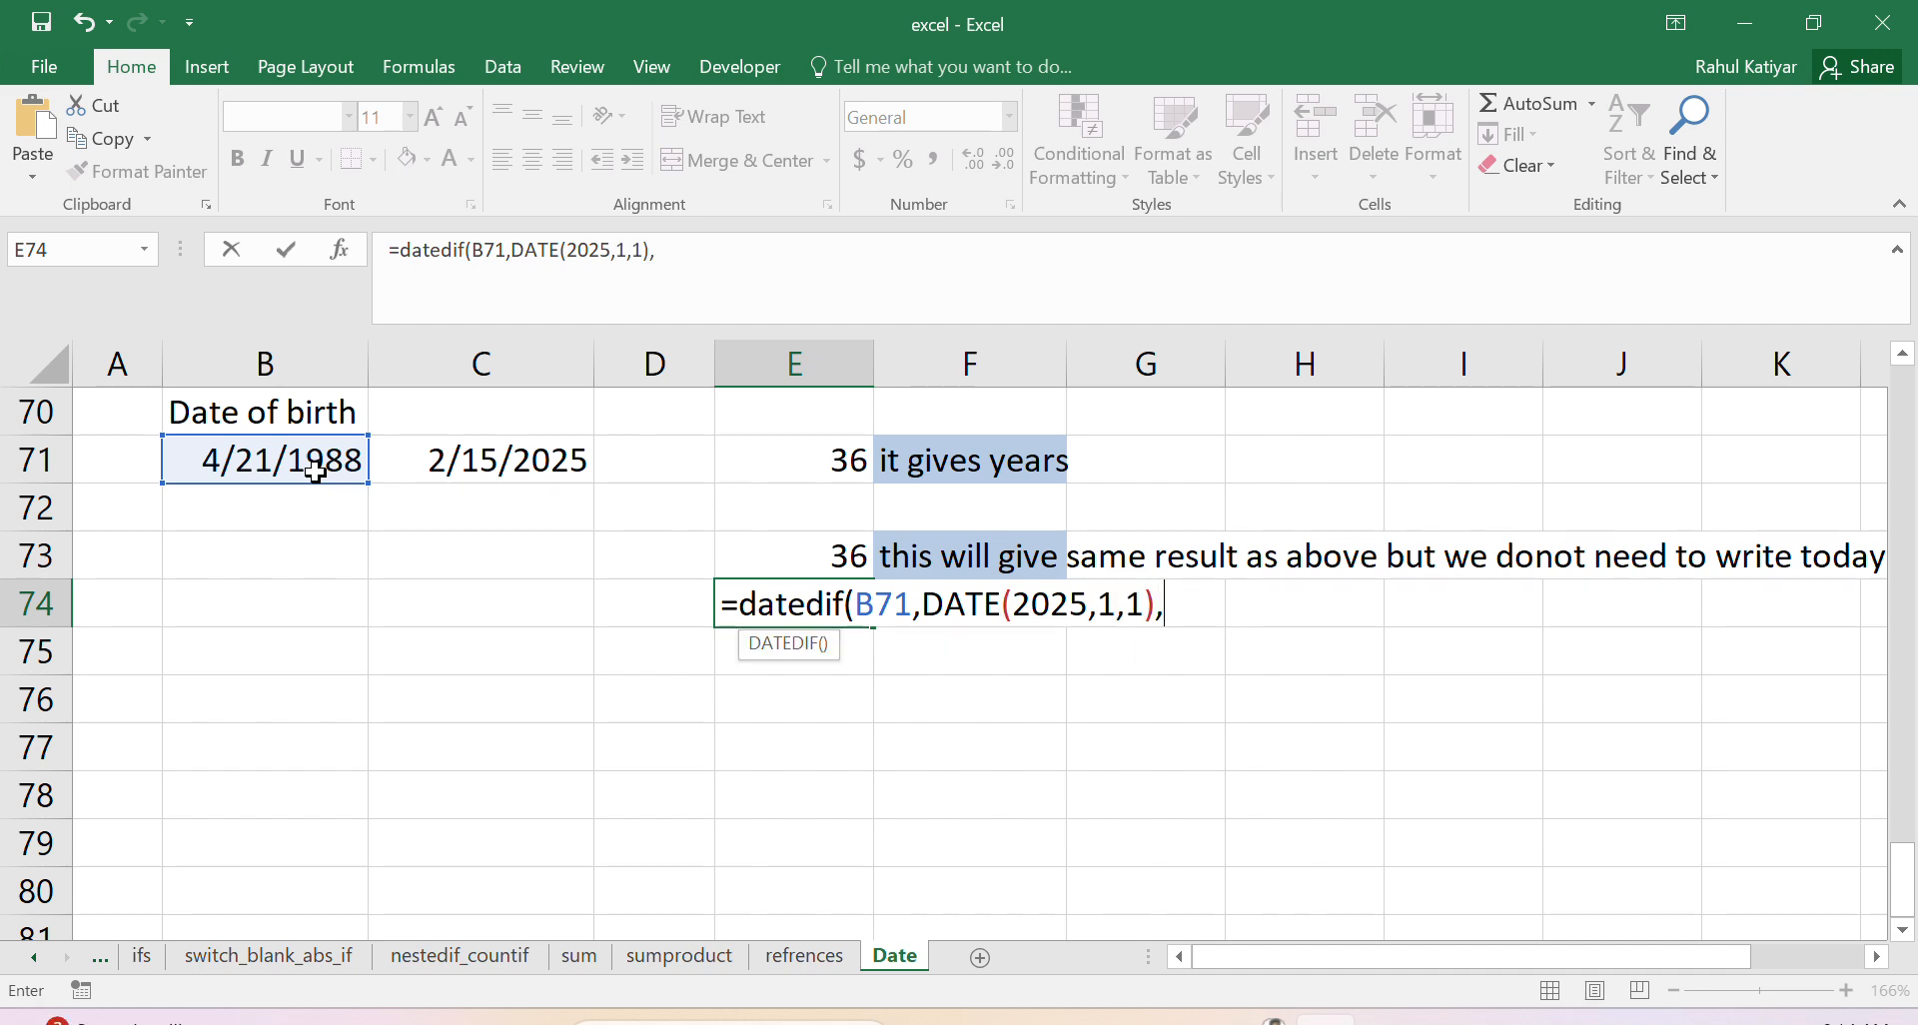
pyautogui.write('"y")')
pyautogui.press('Return')
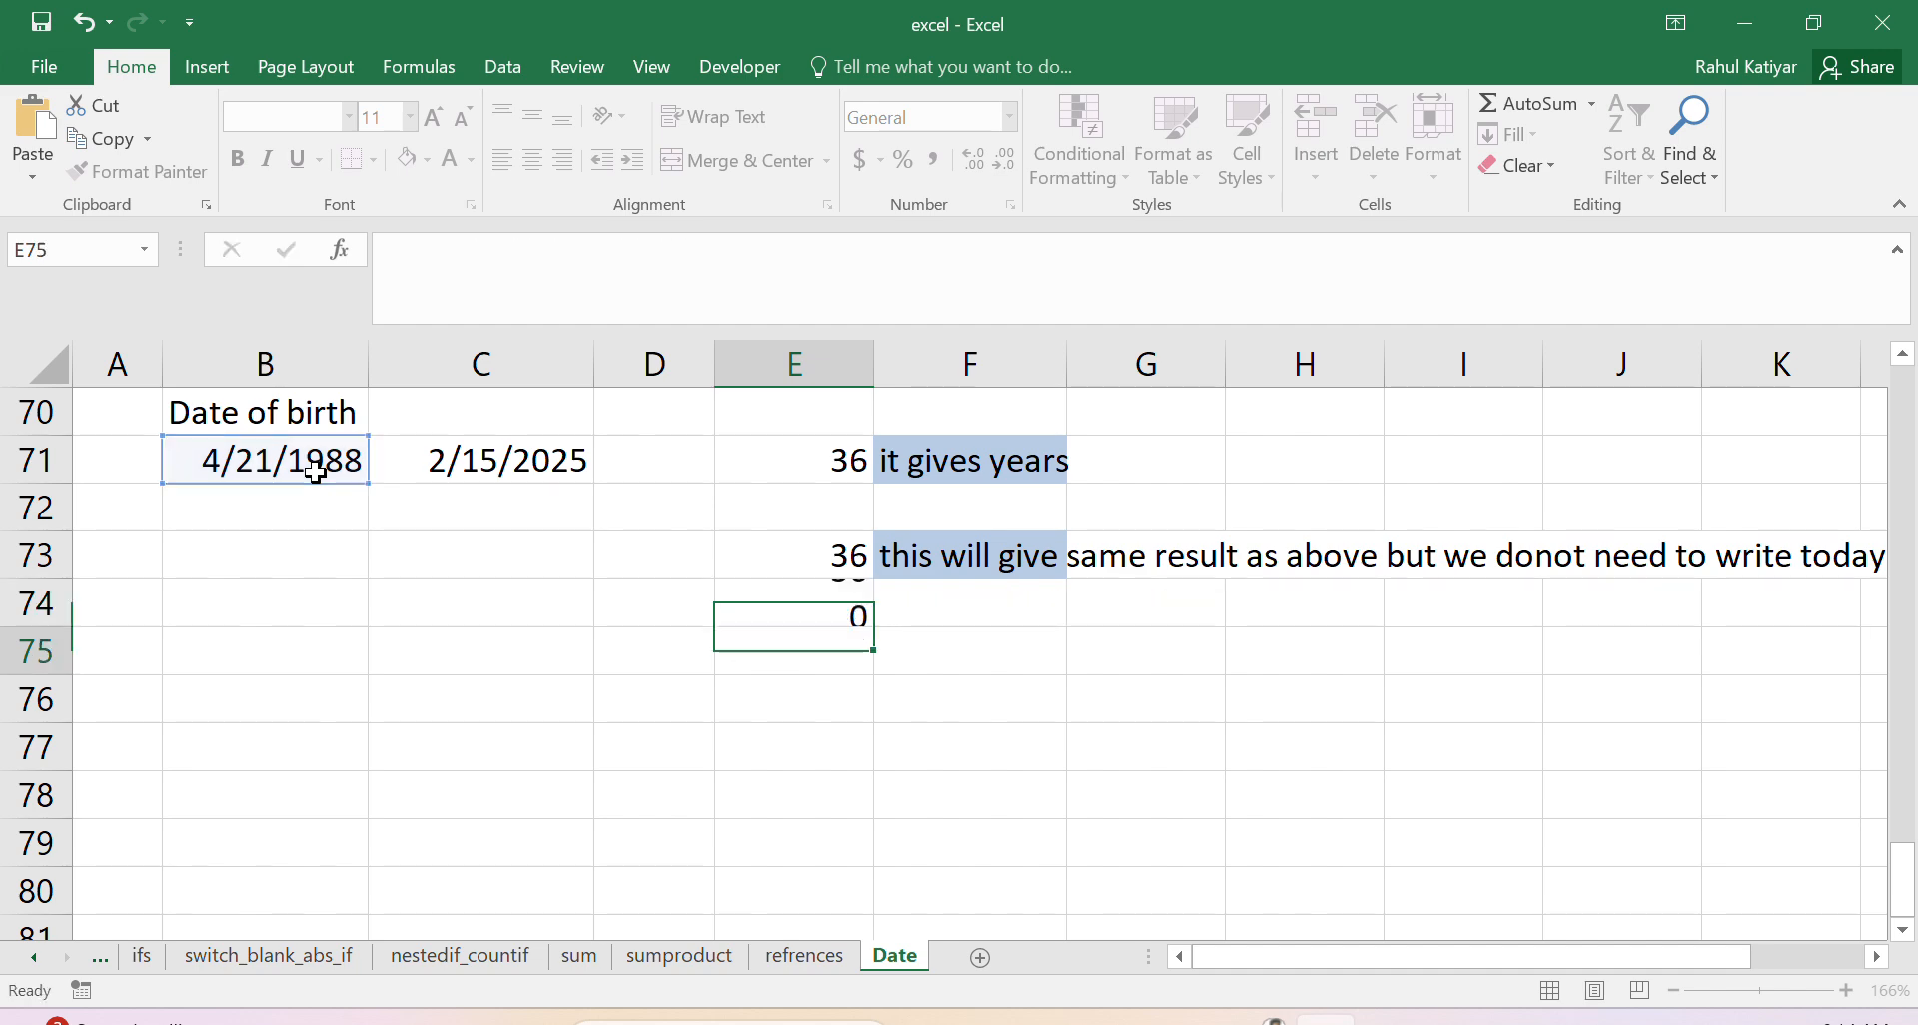
# Step: Enter the note "Date function accept year, month,day" in F74 beside the fixed-date age formula
pyautogui.click(837, 604)
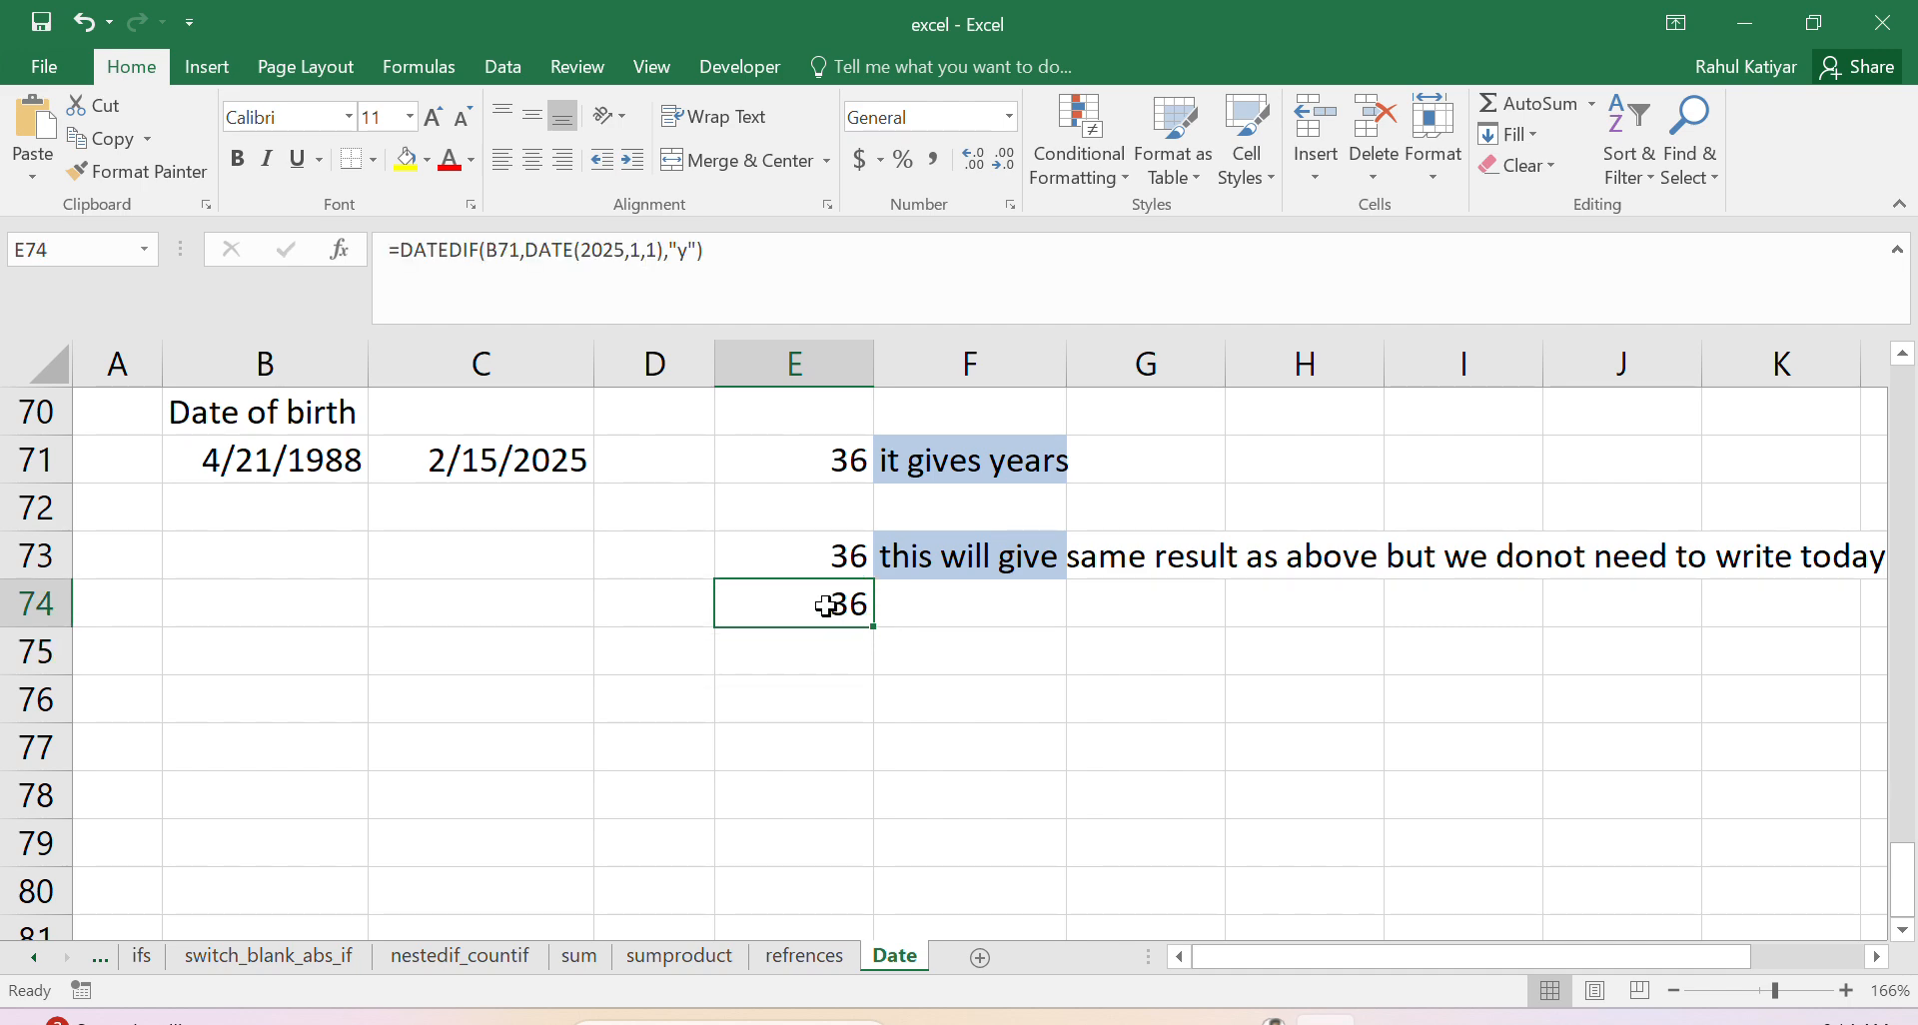
pyautogui.click(993, 603)
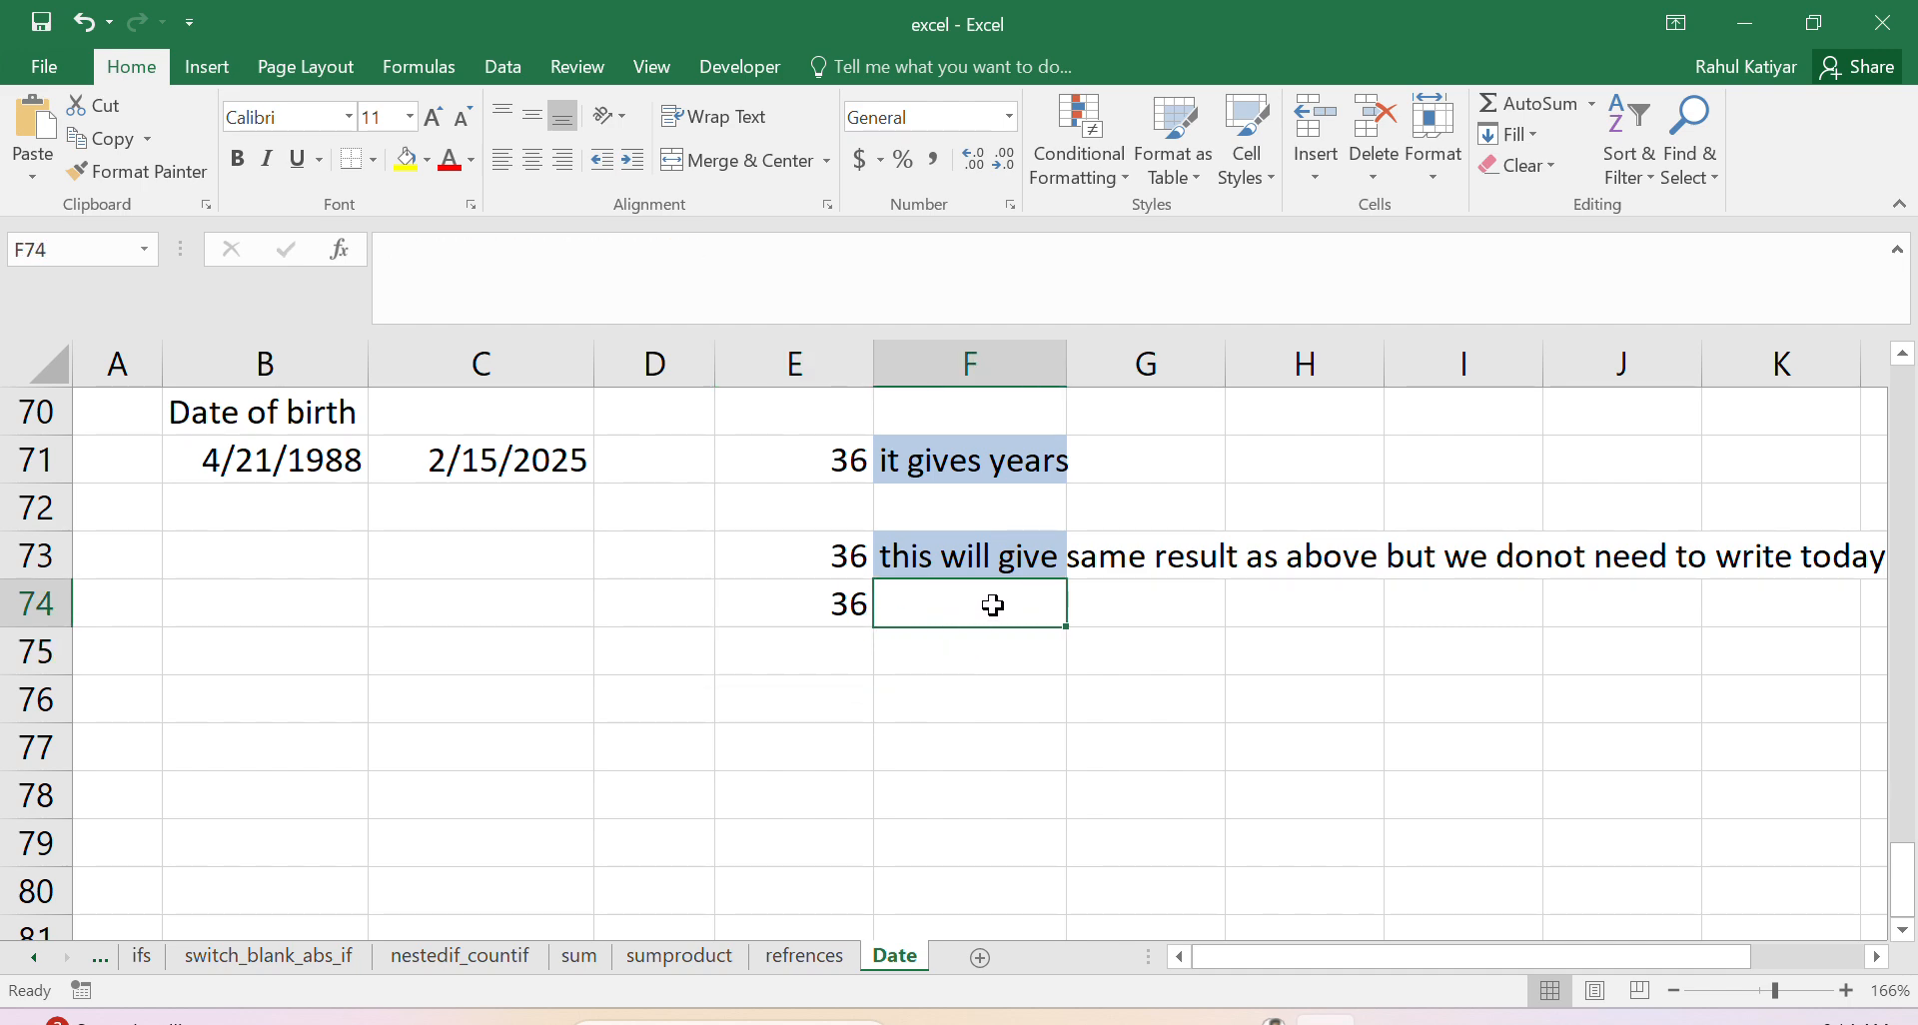
pyautogui.write('Date fun')
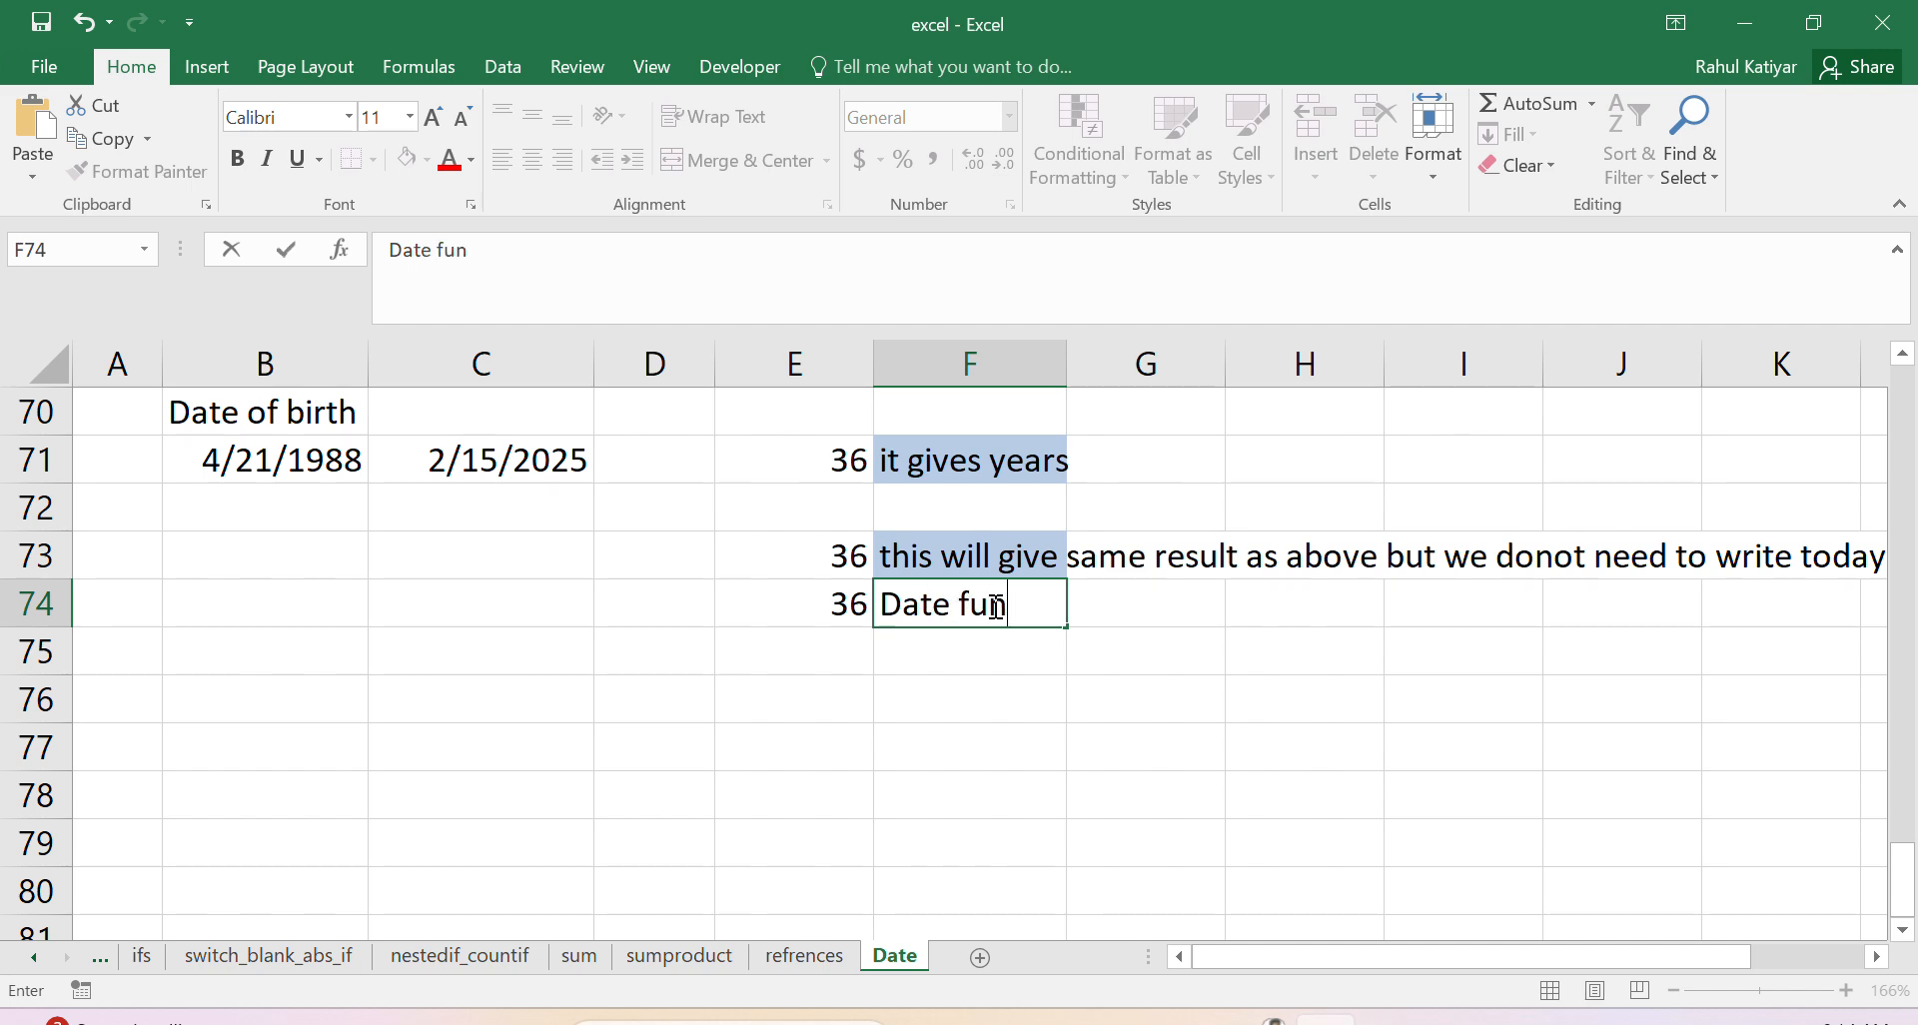
pyautogui.write('ction accept')
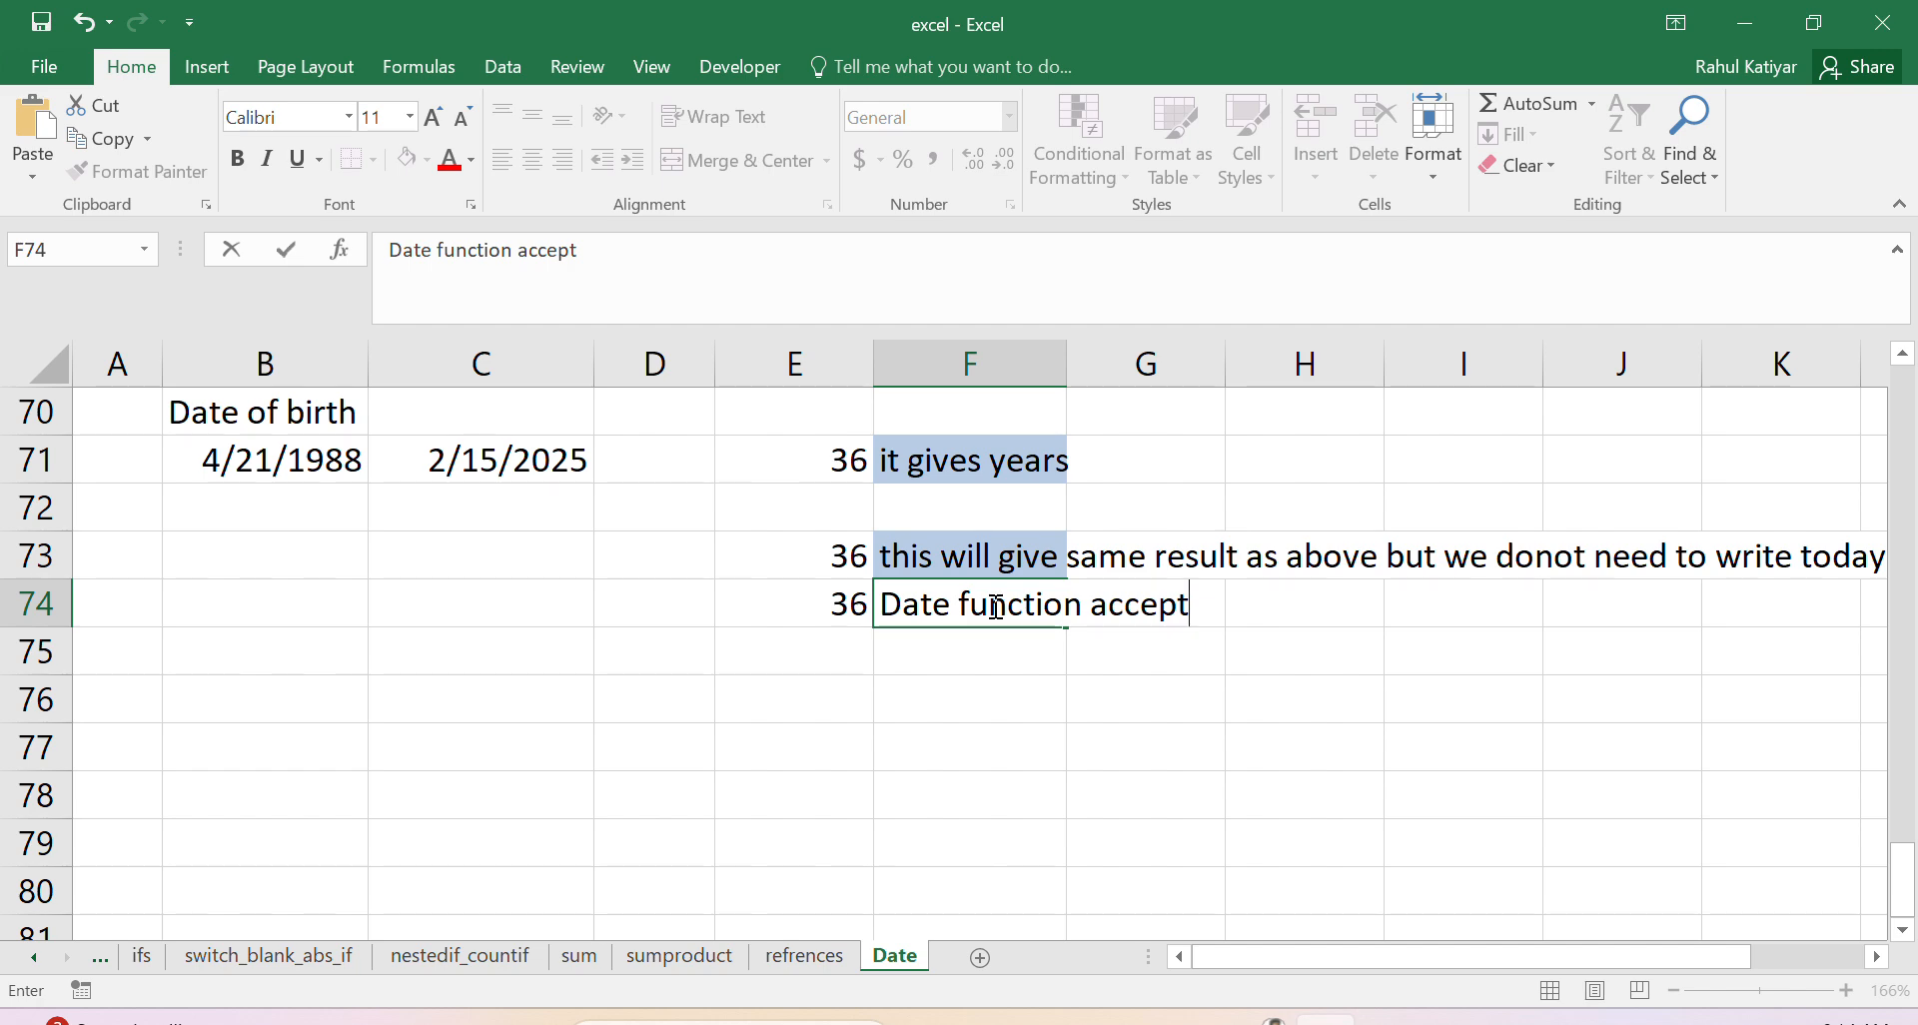
pyautogui.write(' yer')
pyautogui.press('BackSpace')
pyautogui.write('ar, mon')
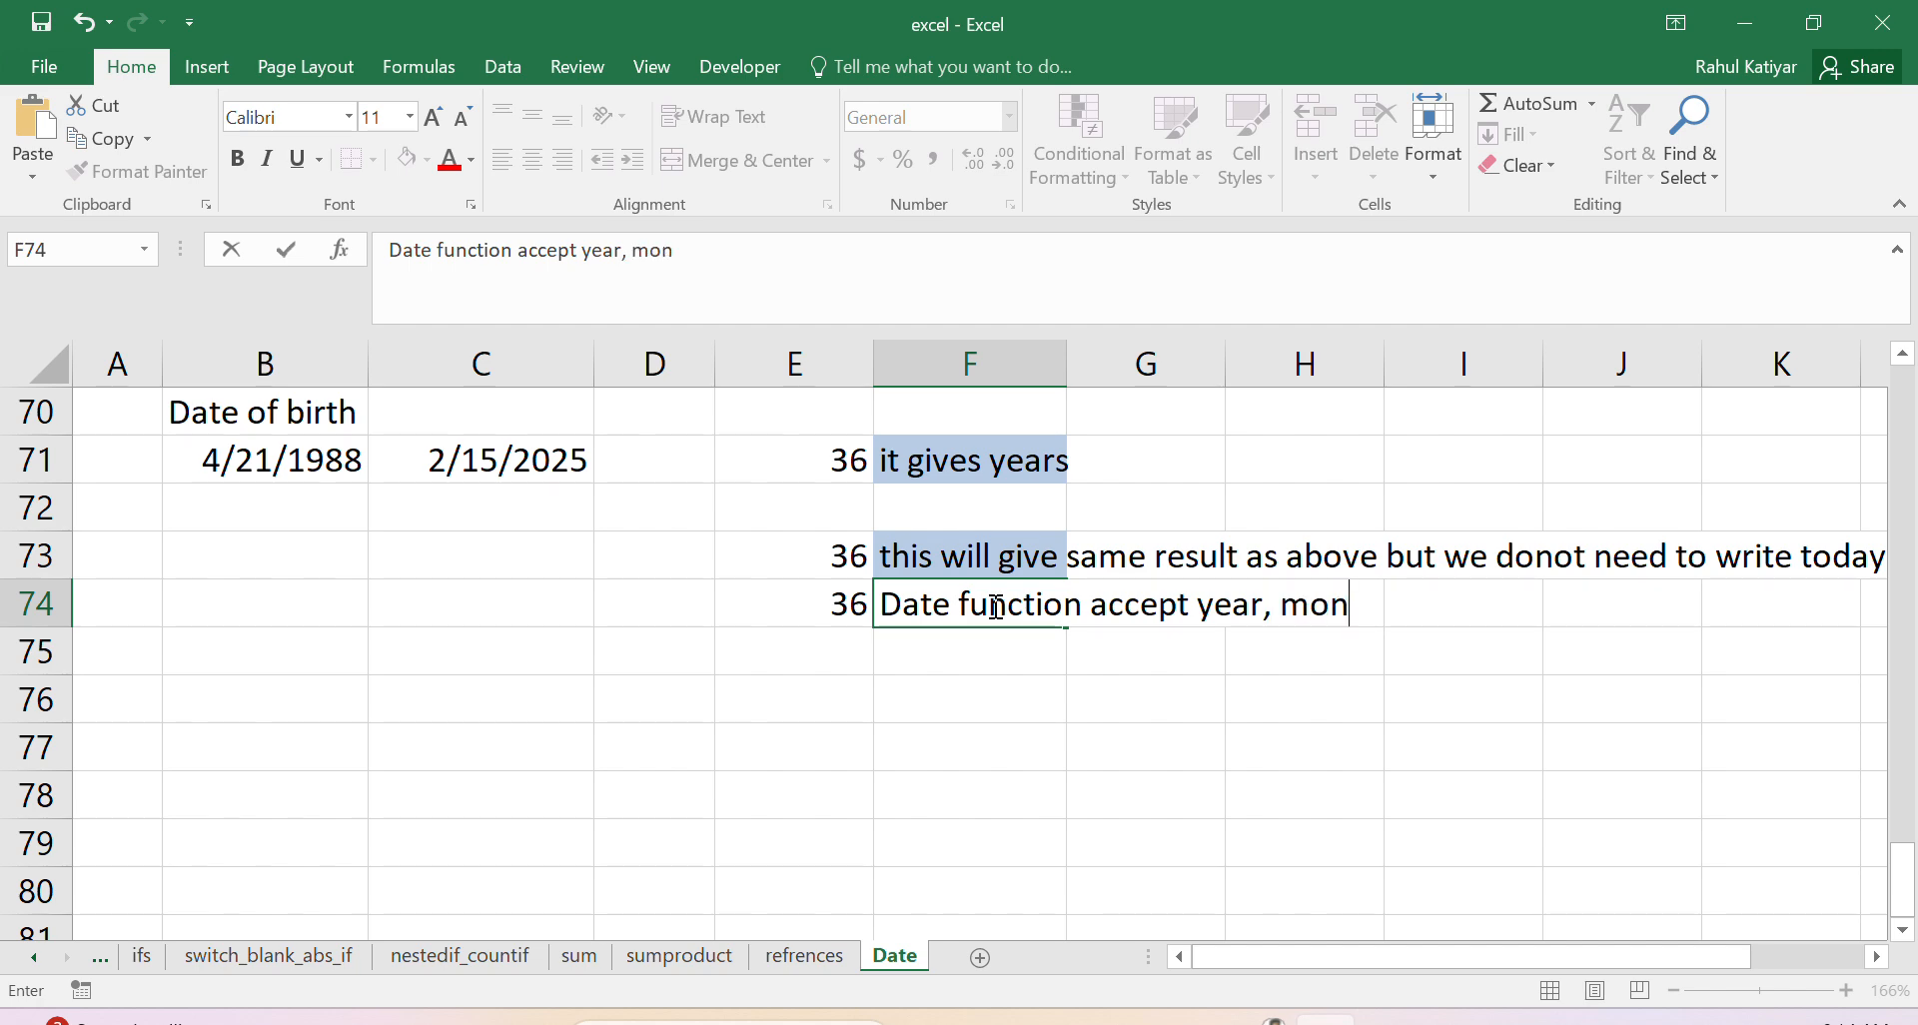
pyautogui.write('th,day')
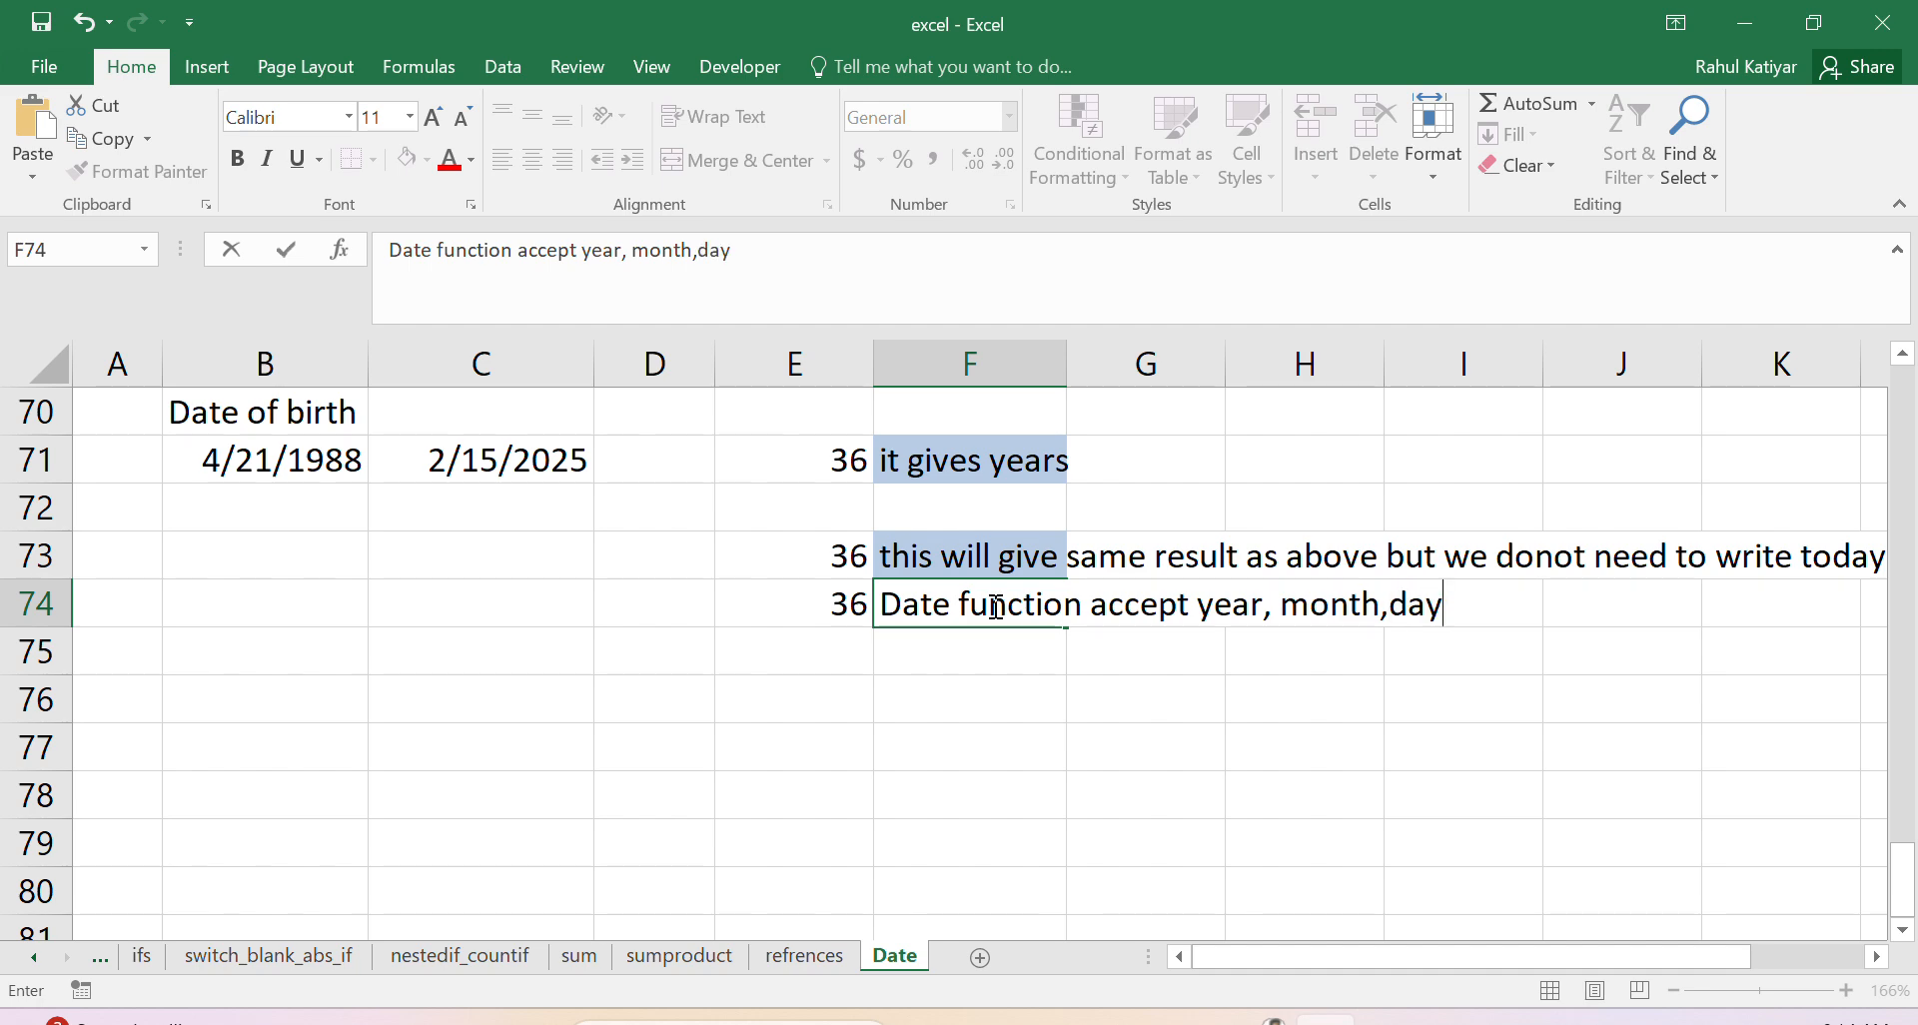
pyautogui.click(869, 733)
# Step: Enter the heading text "let calculate agein years month and days" in E76
pyautogui.click(831, 704)
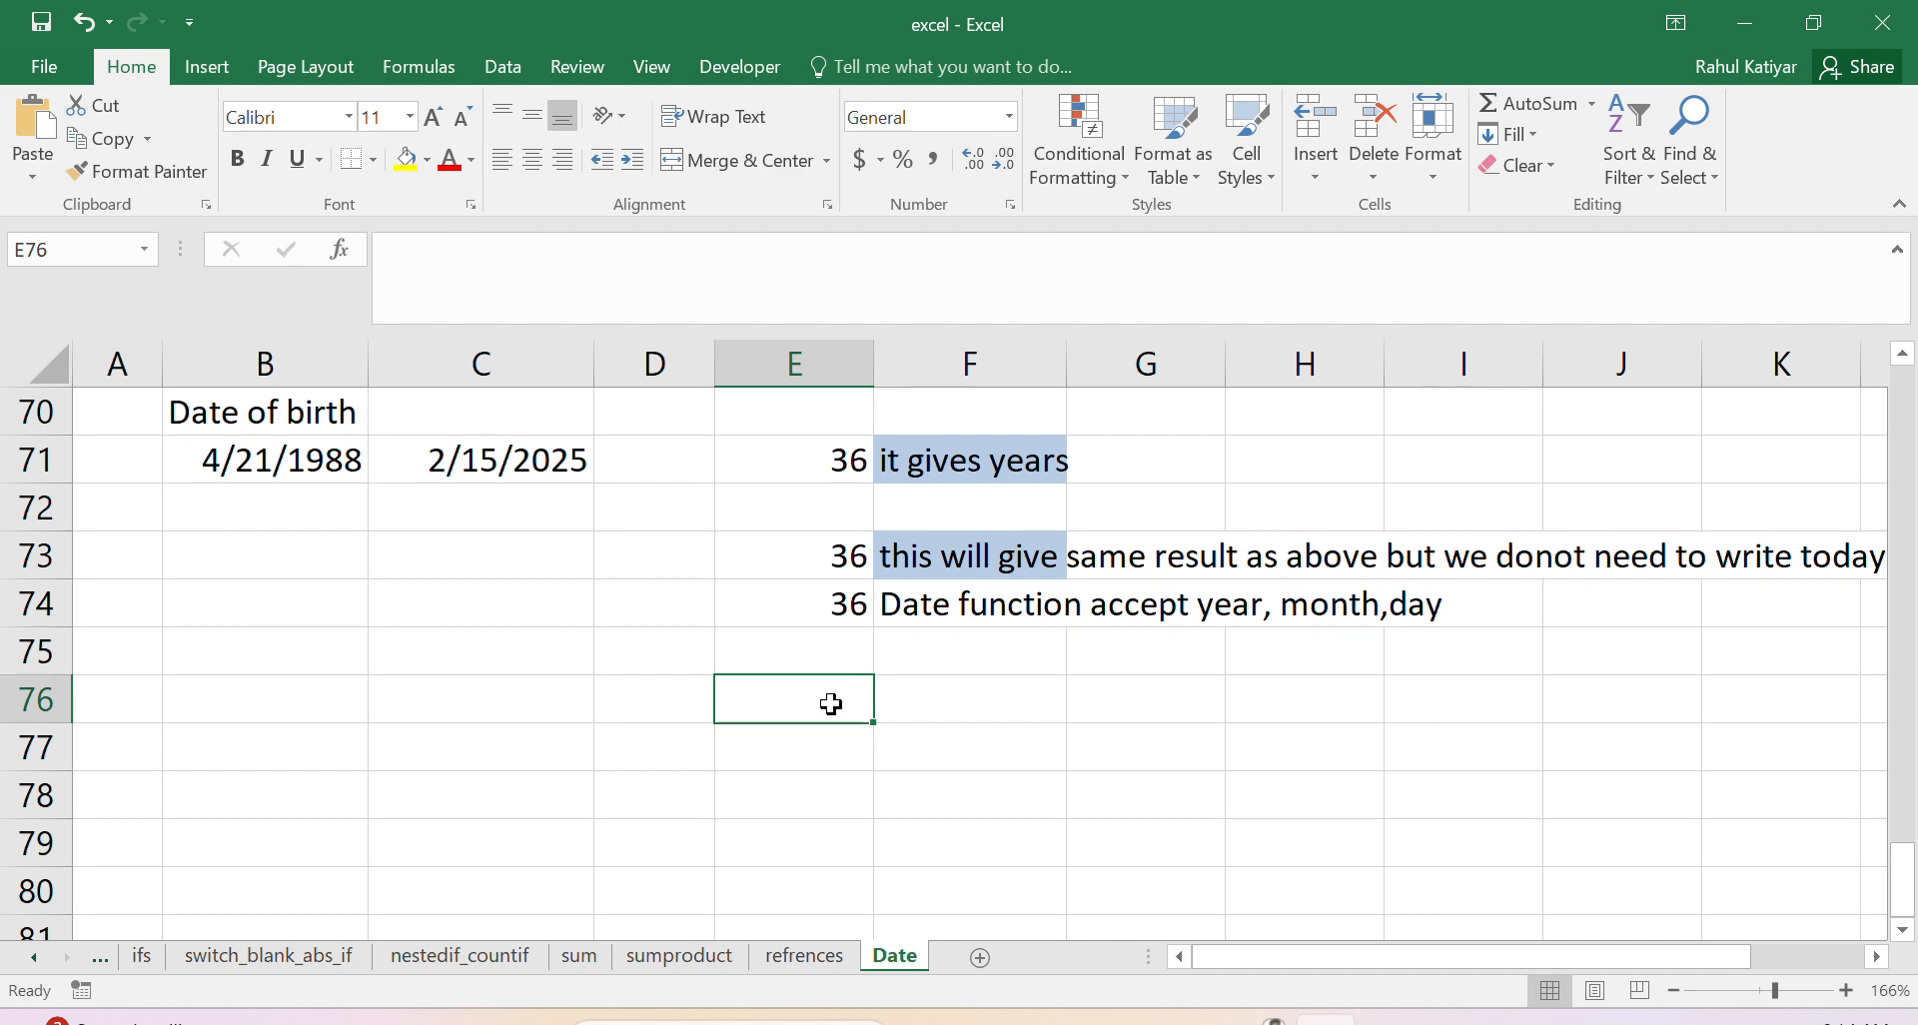
pyautogui.write('let')
pyautogui.write('c')
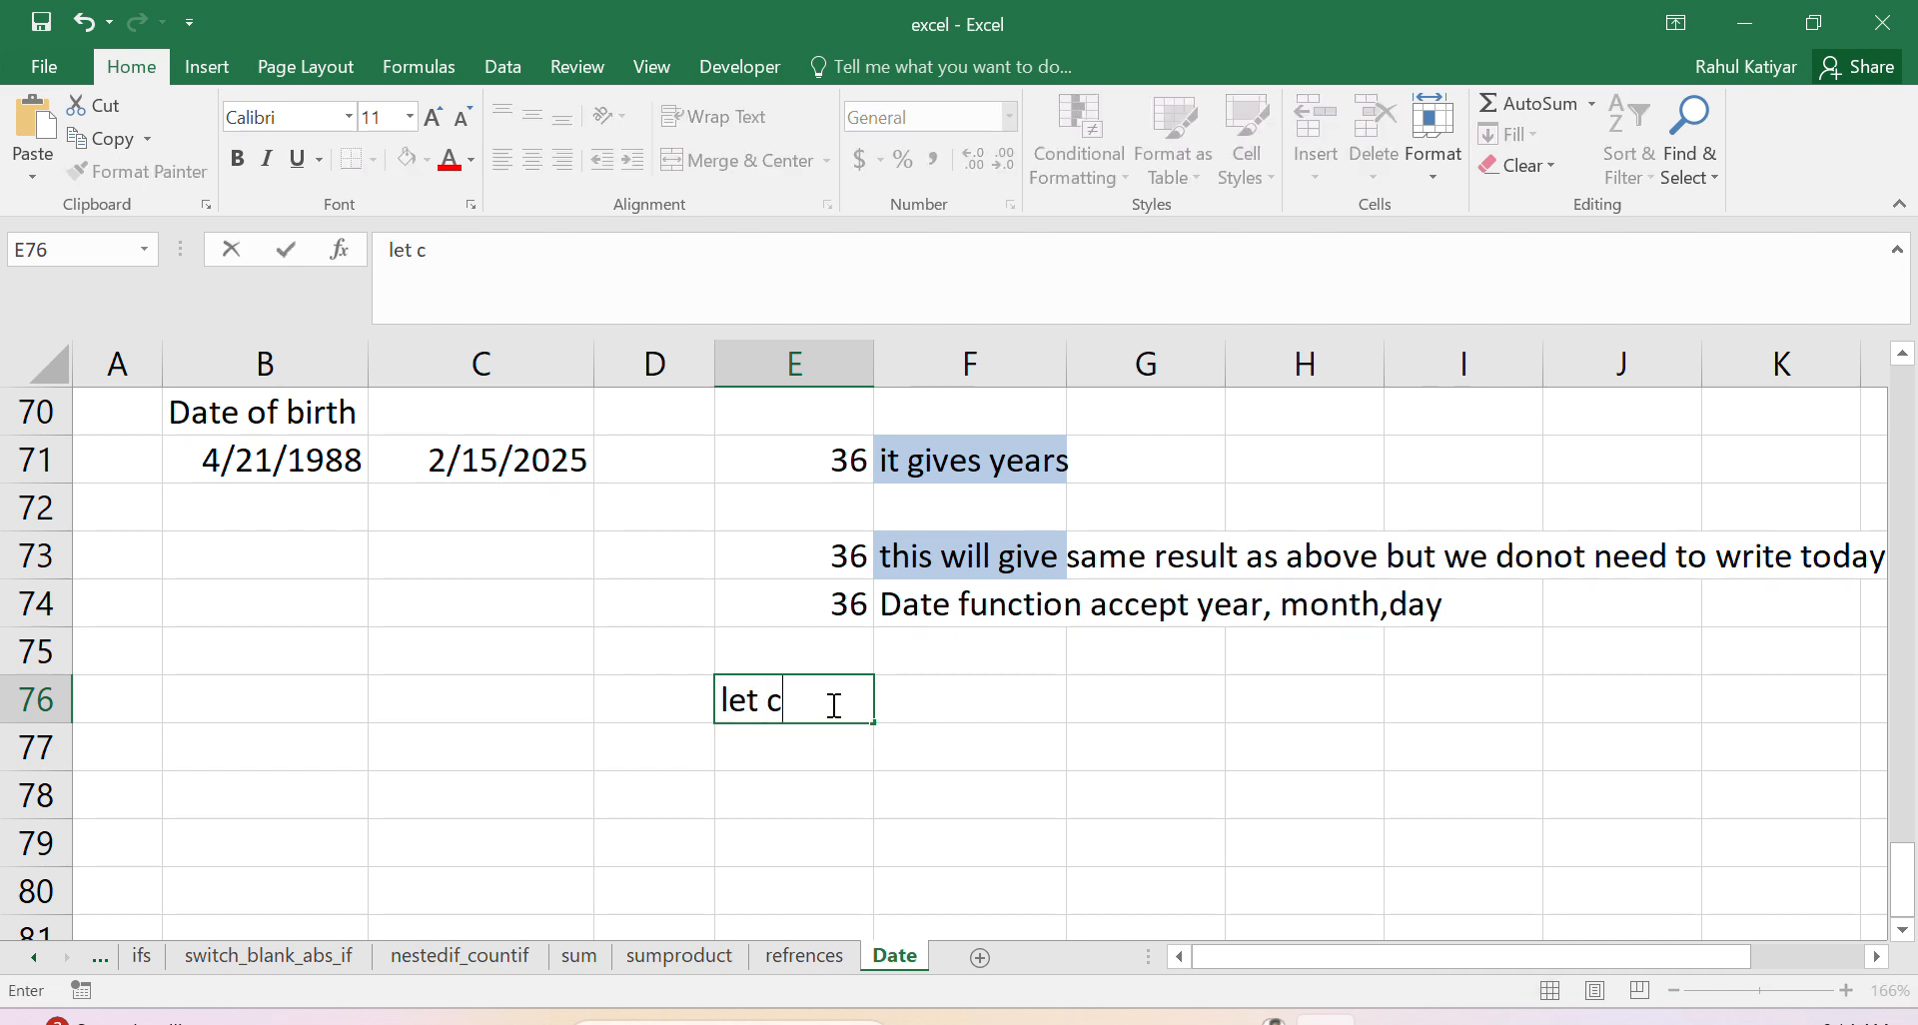
pyautogui.write('alculate agein ')
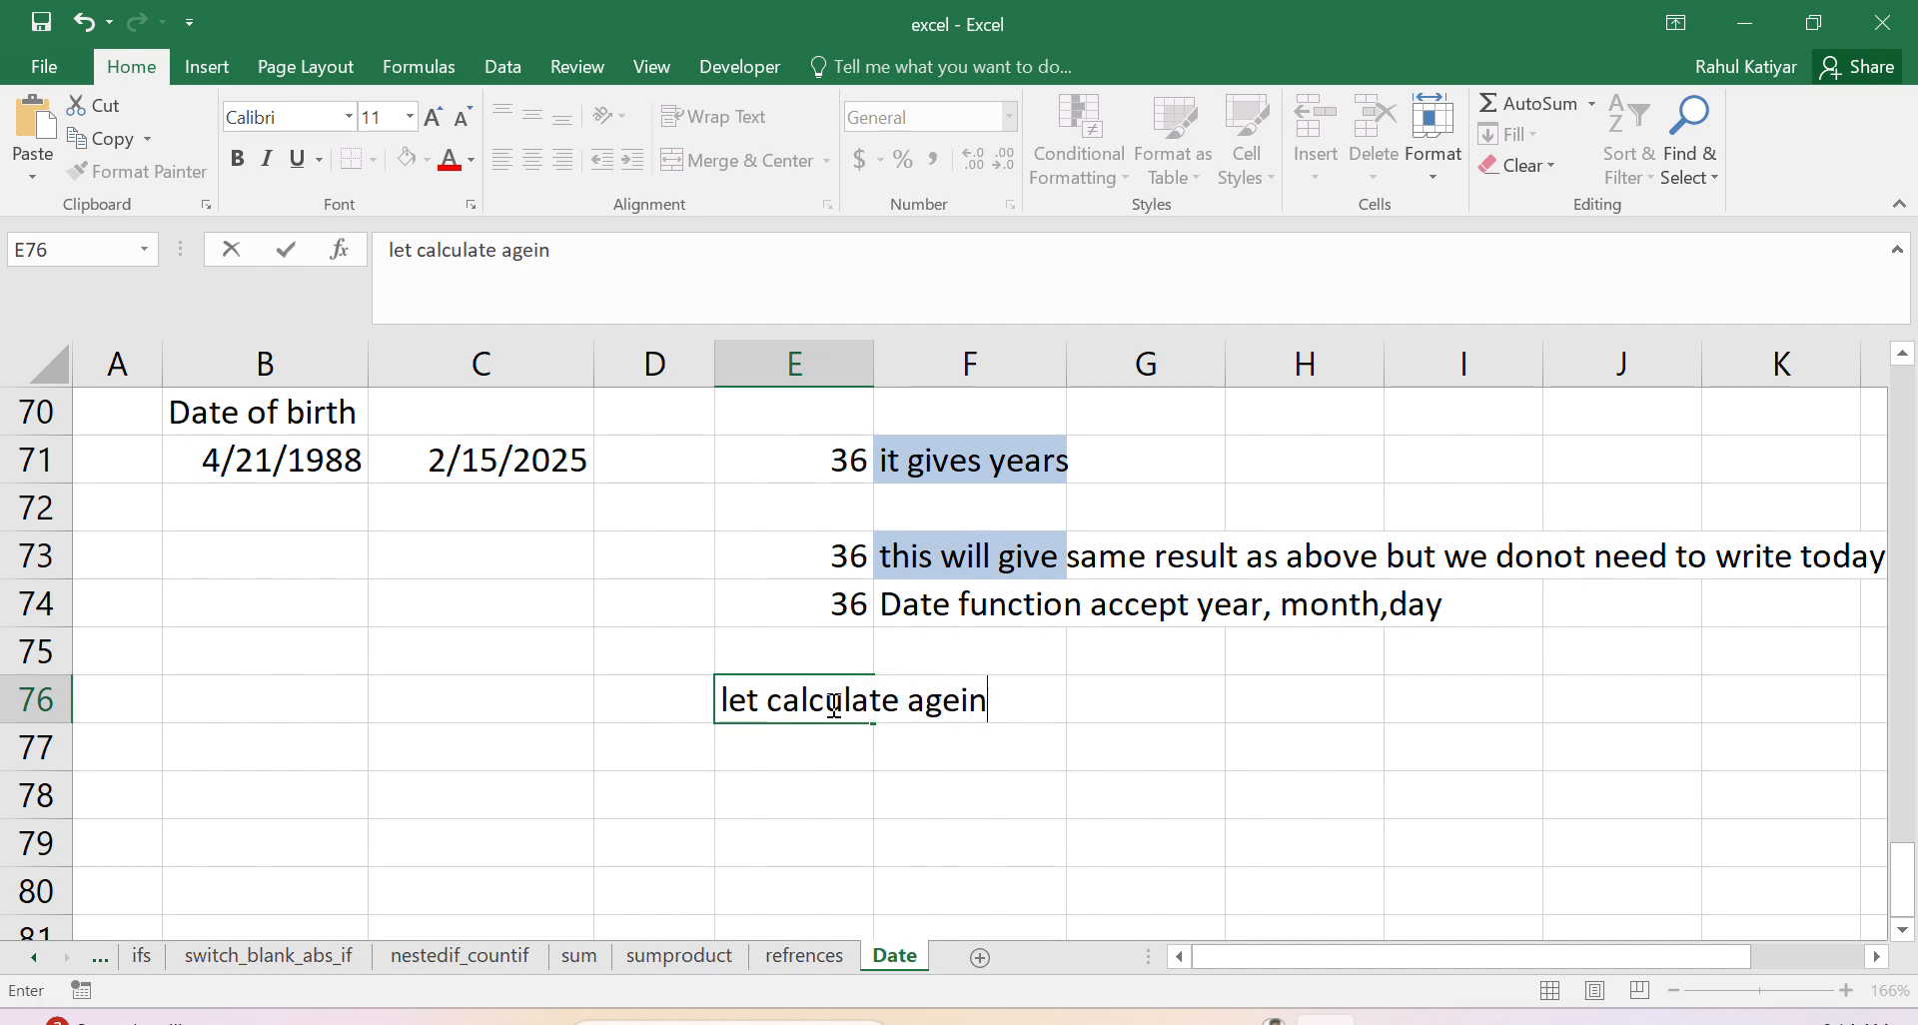
pyautogui.write('years month and da')
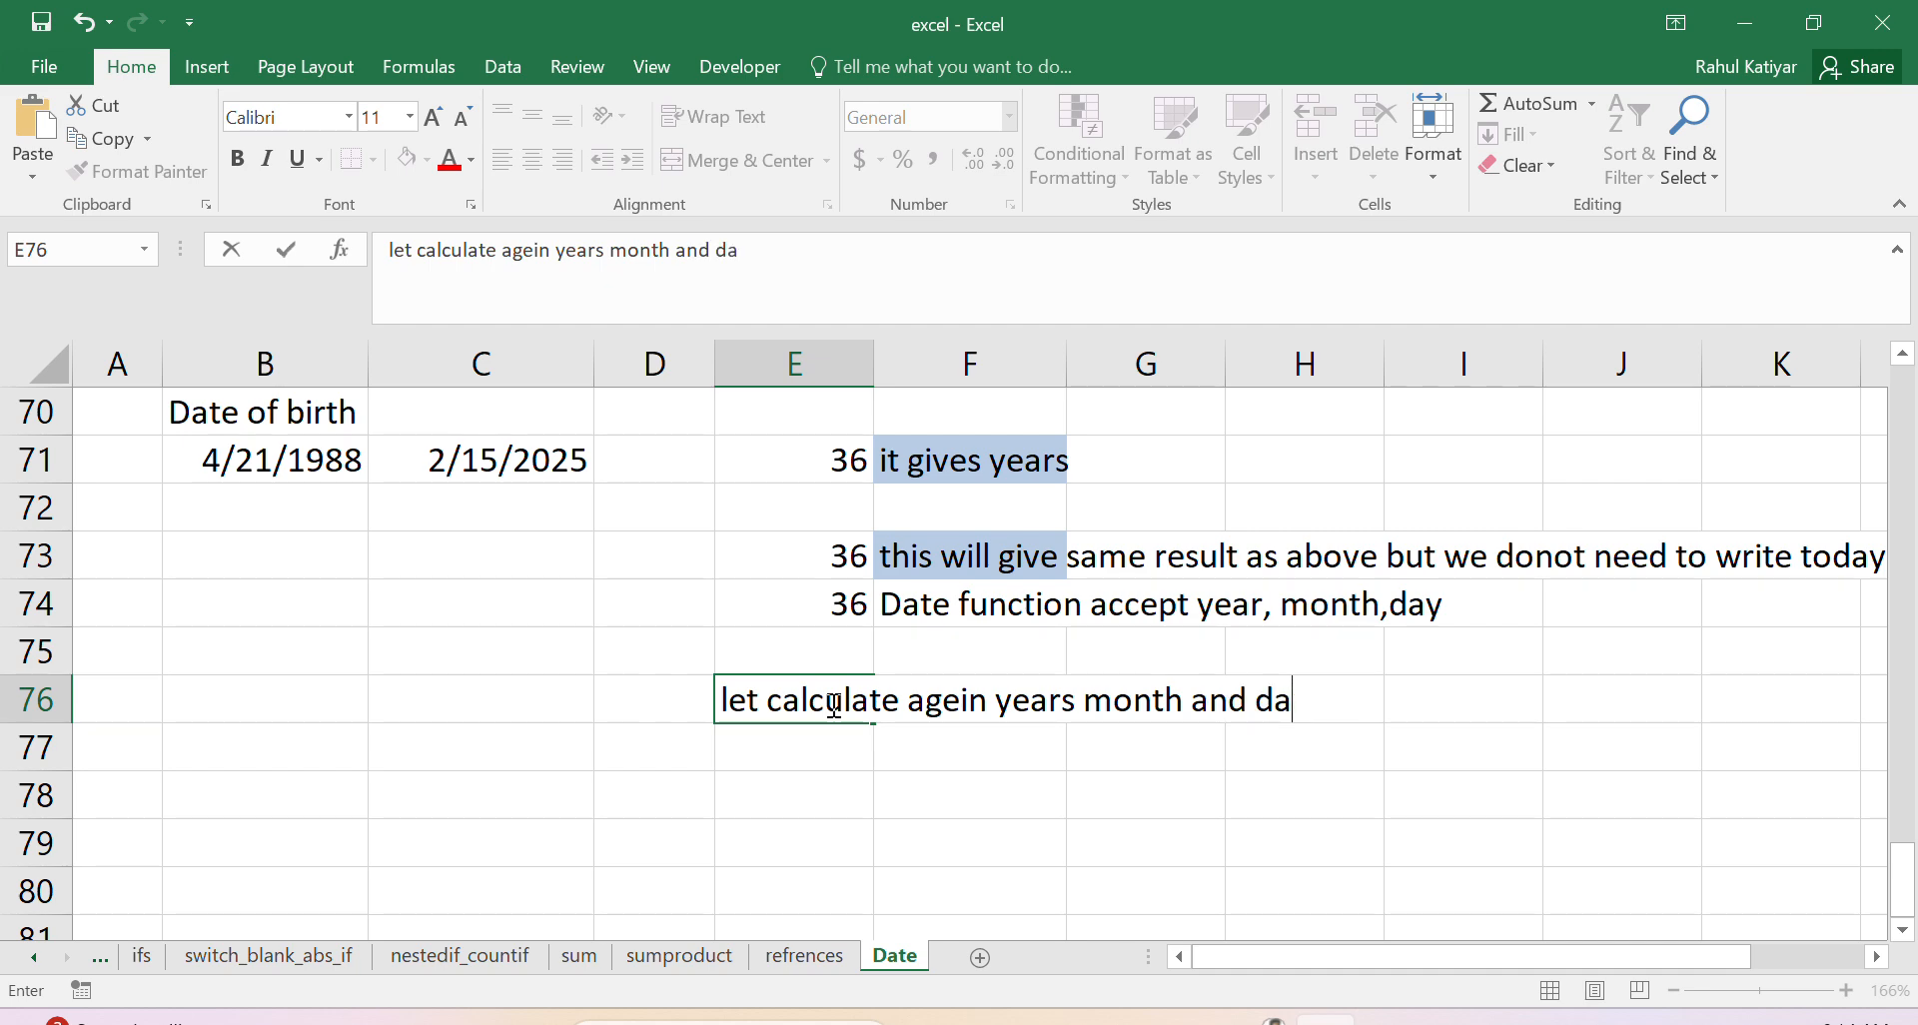
pyautogui.write('ys')
pyautogui.click(762, 763)
pyautogui.doubleClick(773, 768)
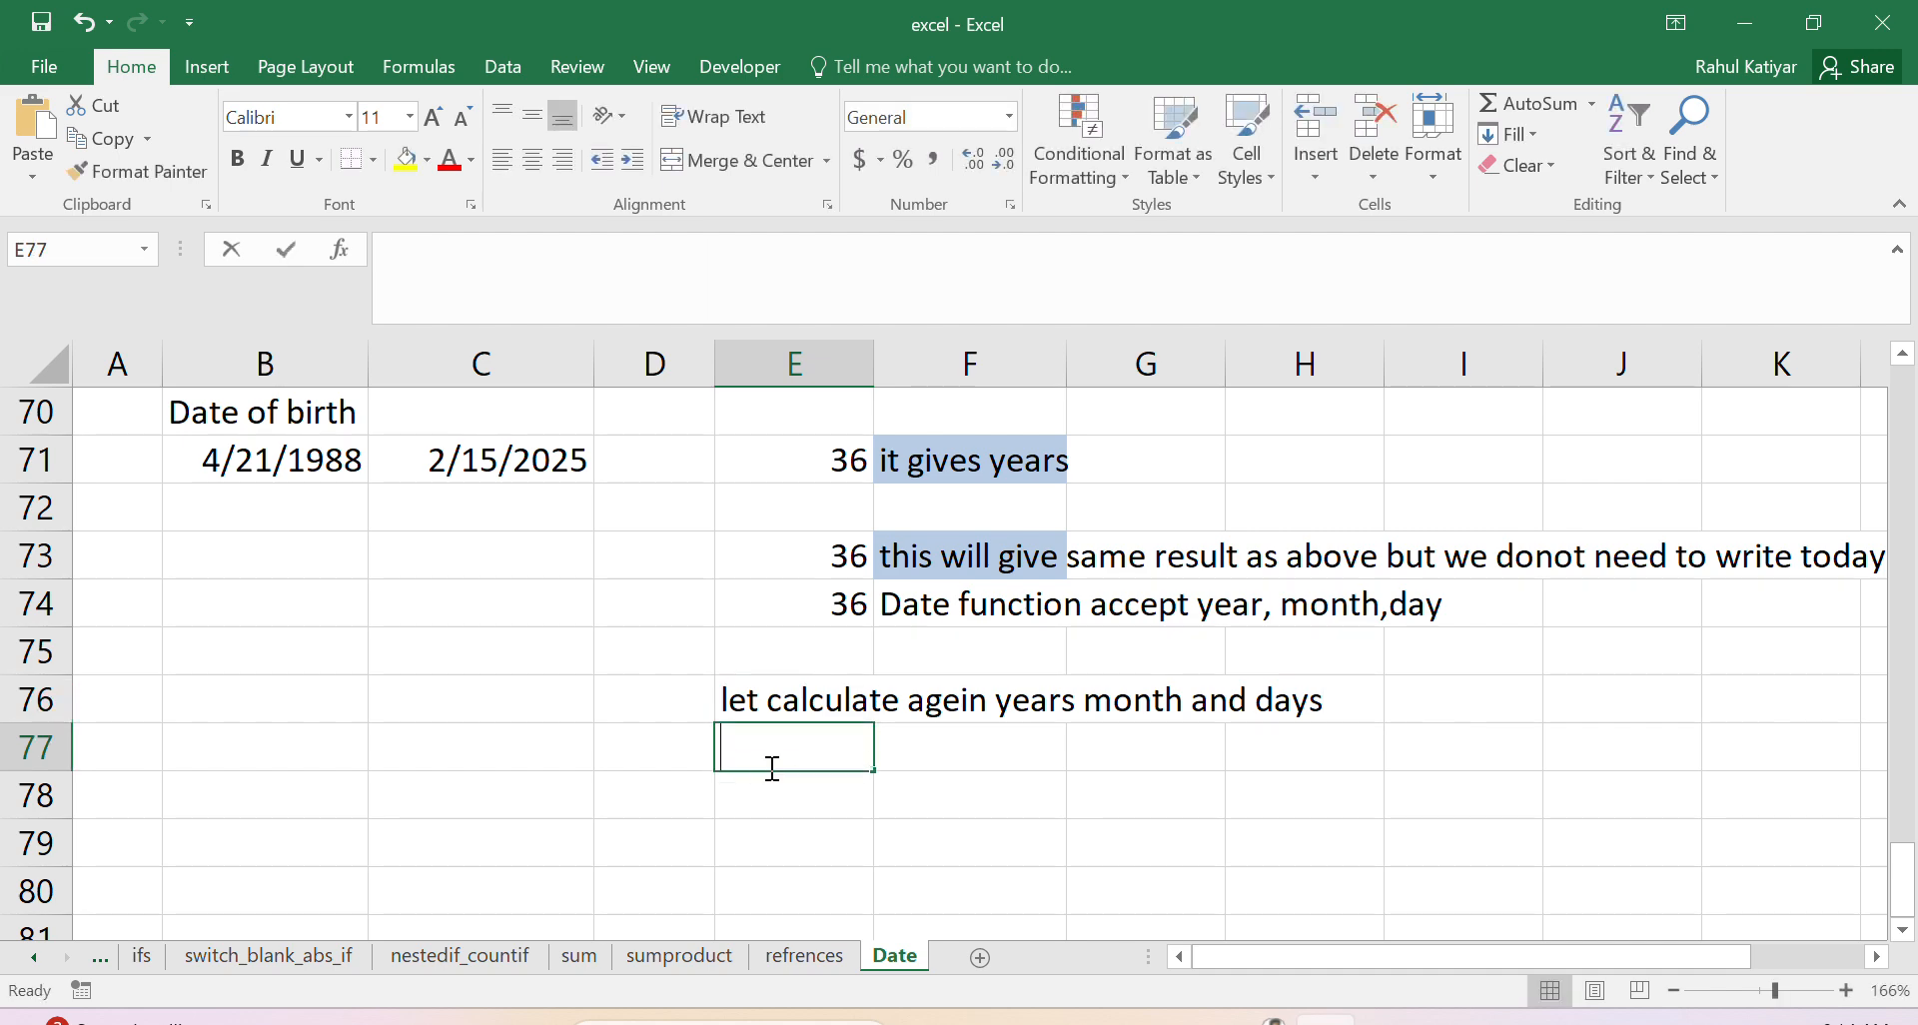
pyautogui.write('=')
pyautogui.press('BackSpace')
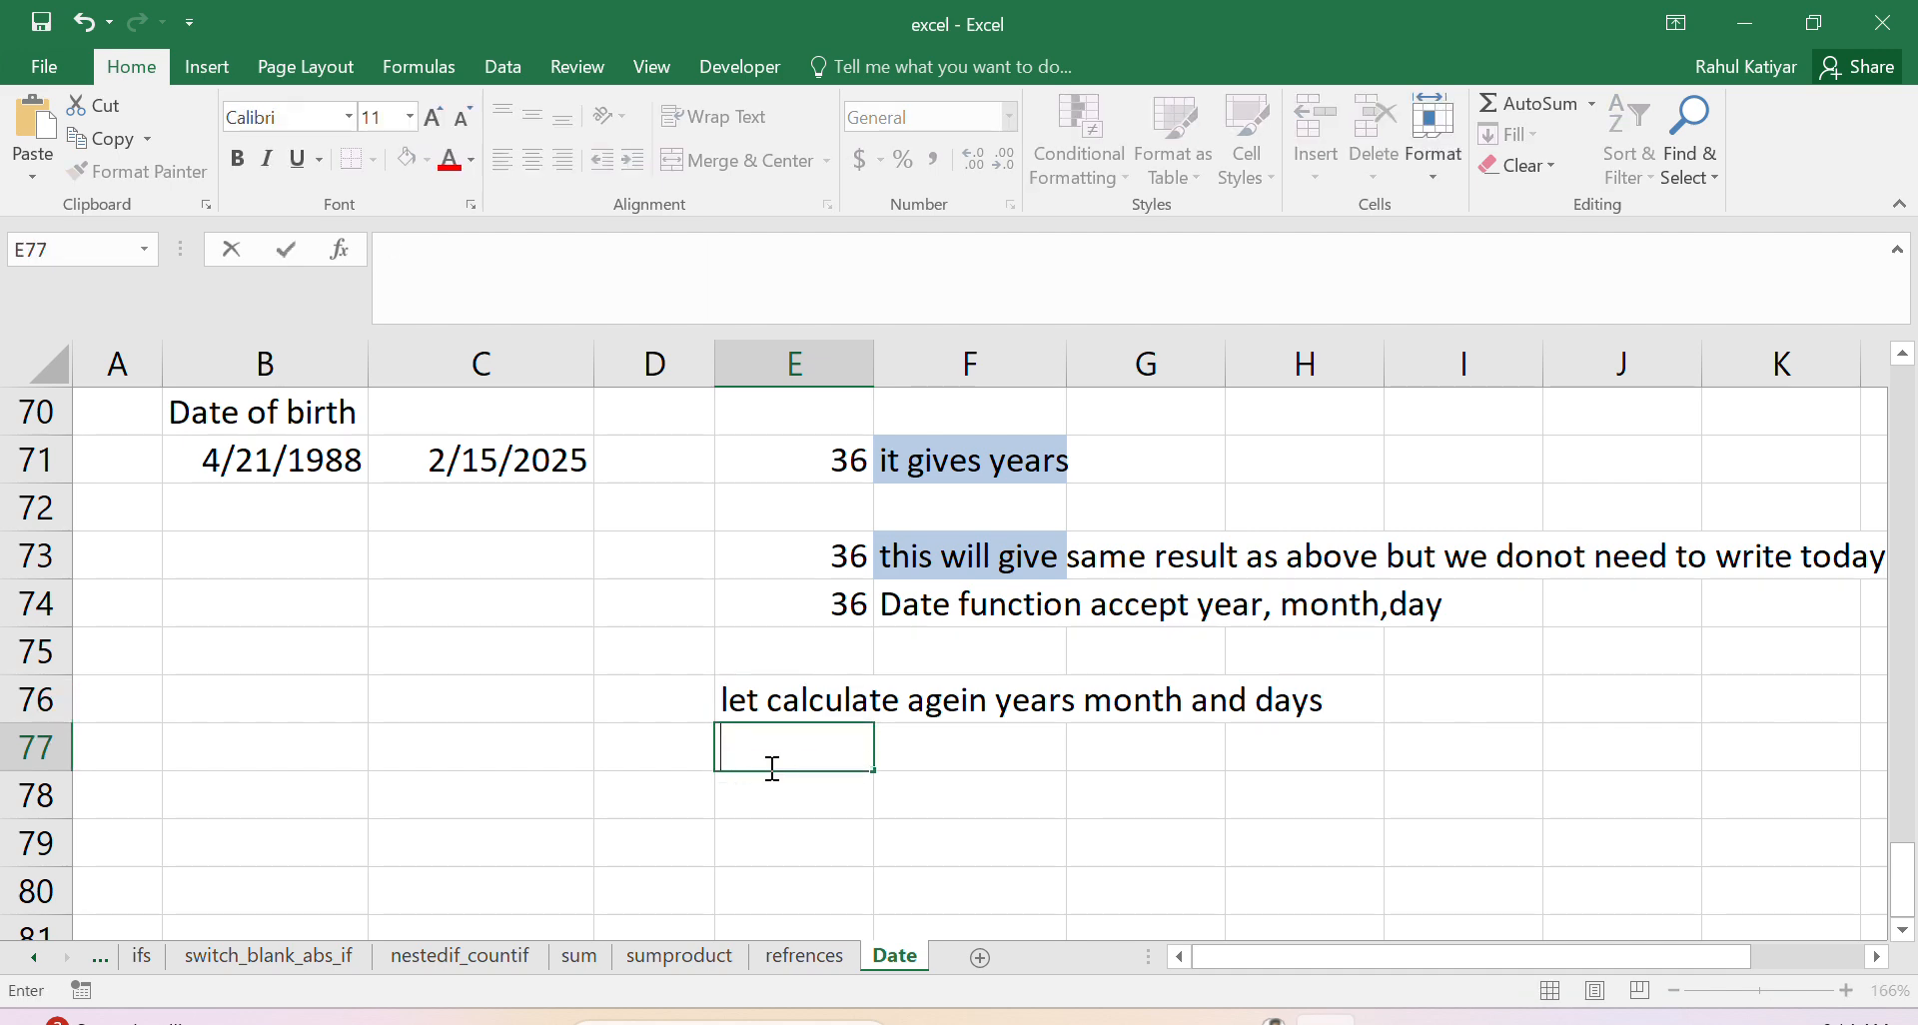
pyautogui.press('Escape')
pyautogui.click(599, 793)
# Step: Begin a formula in C78 with =Datedif(B71,C71,"y")&"y" to give the completed years with a y suffix
pyautogui.click(524, 781)
pyautogui.write('=')
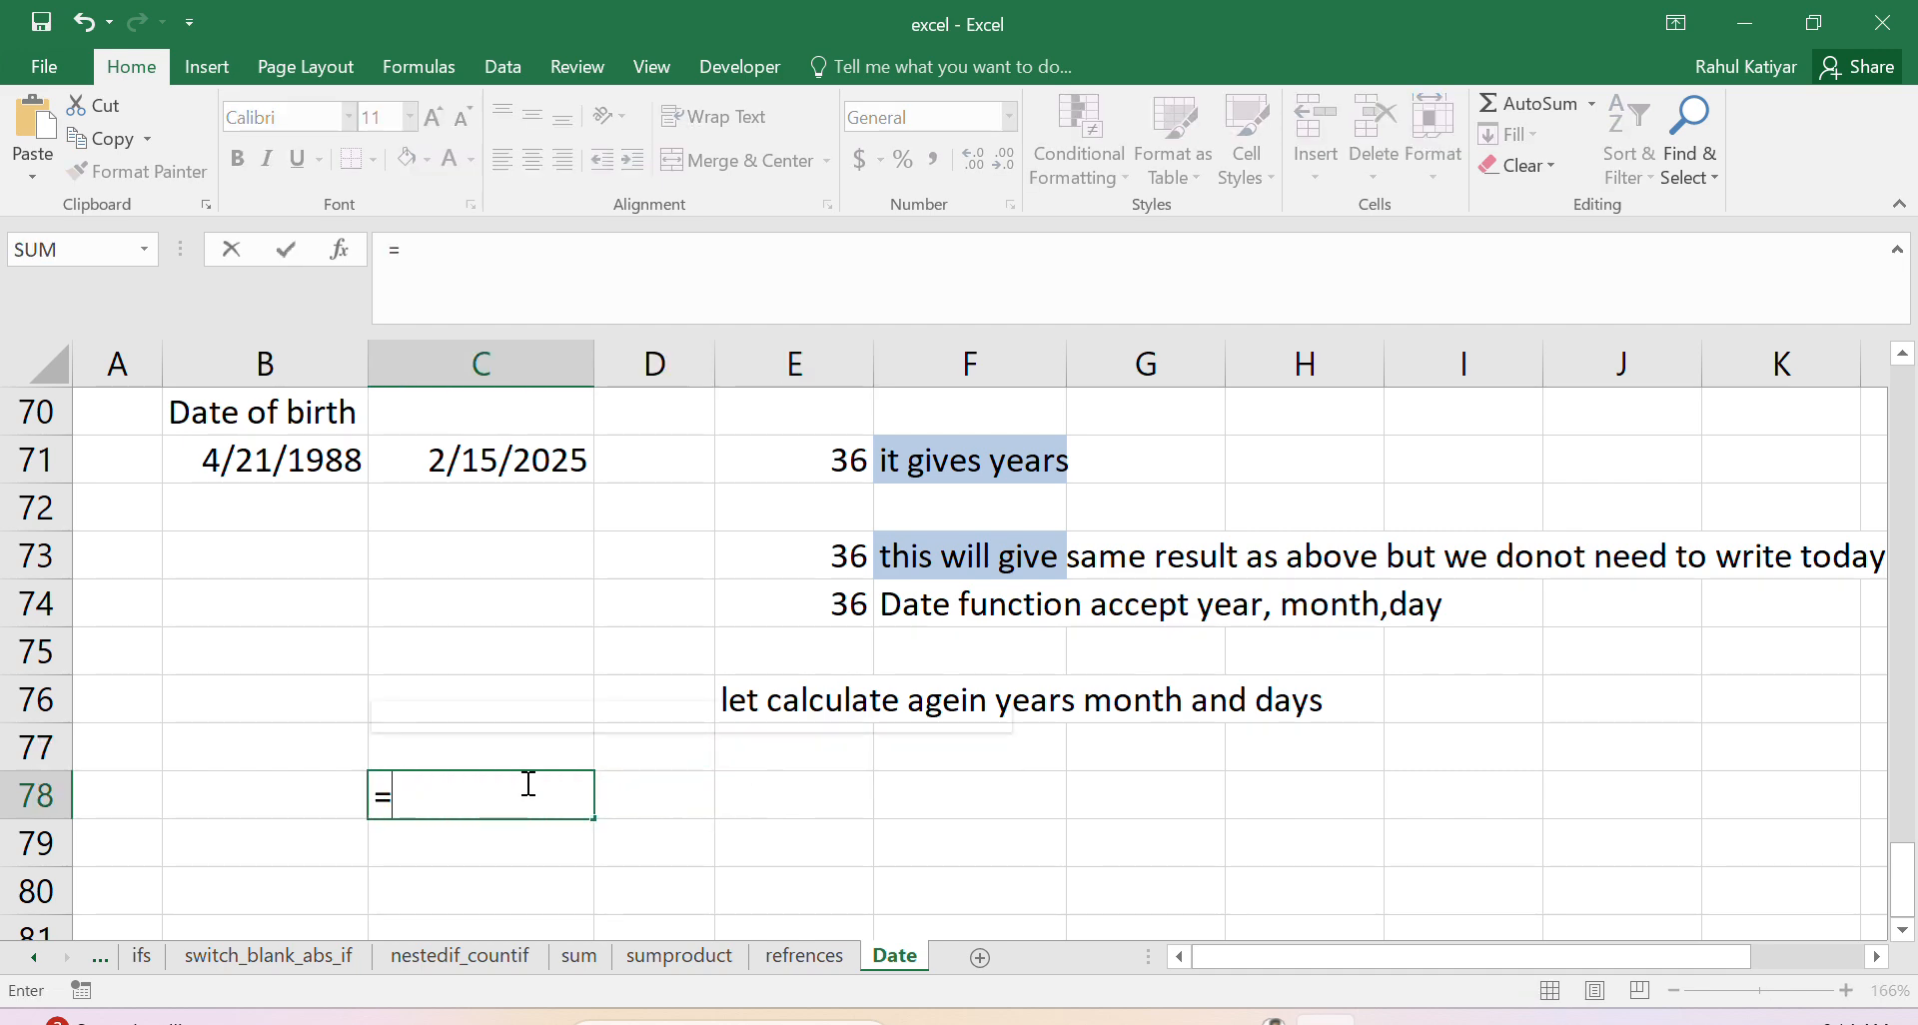
pyautogui.write('Dated')
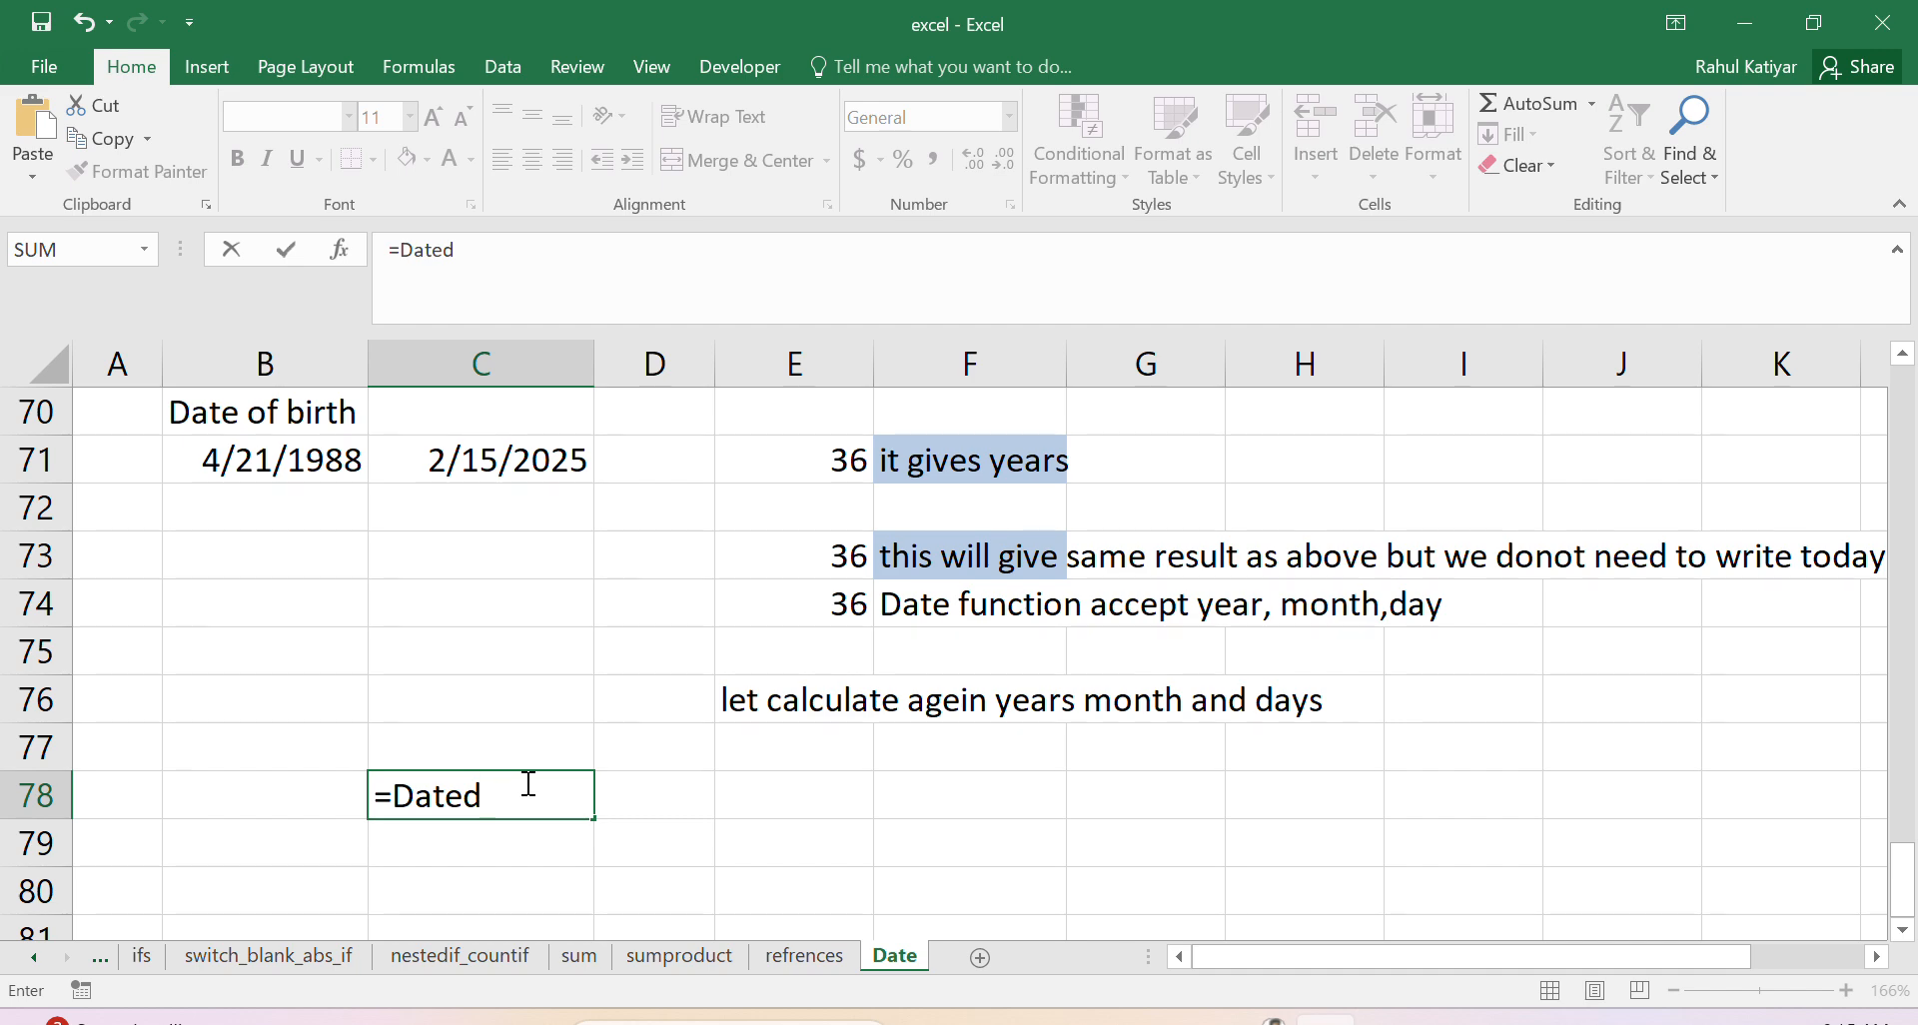
pyautogui.write('if(')
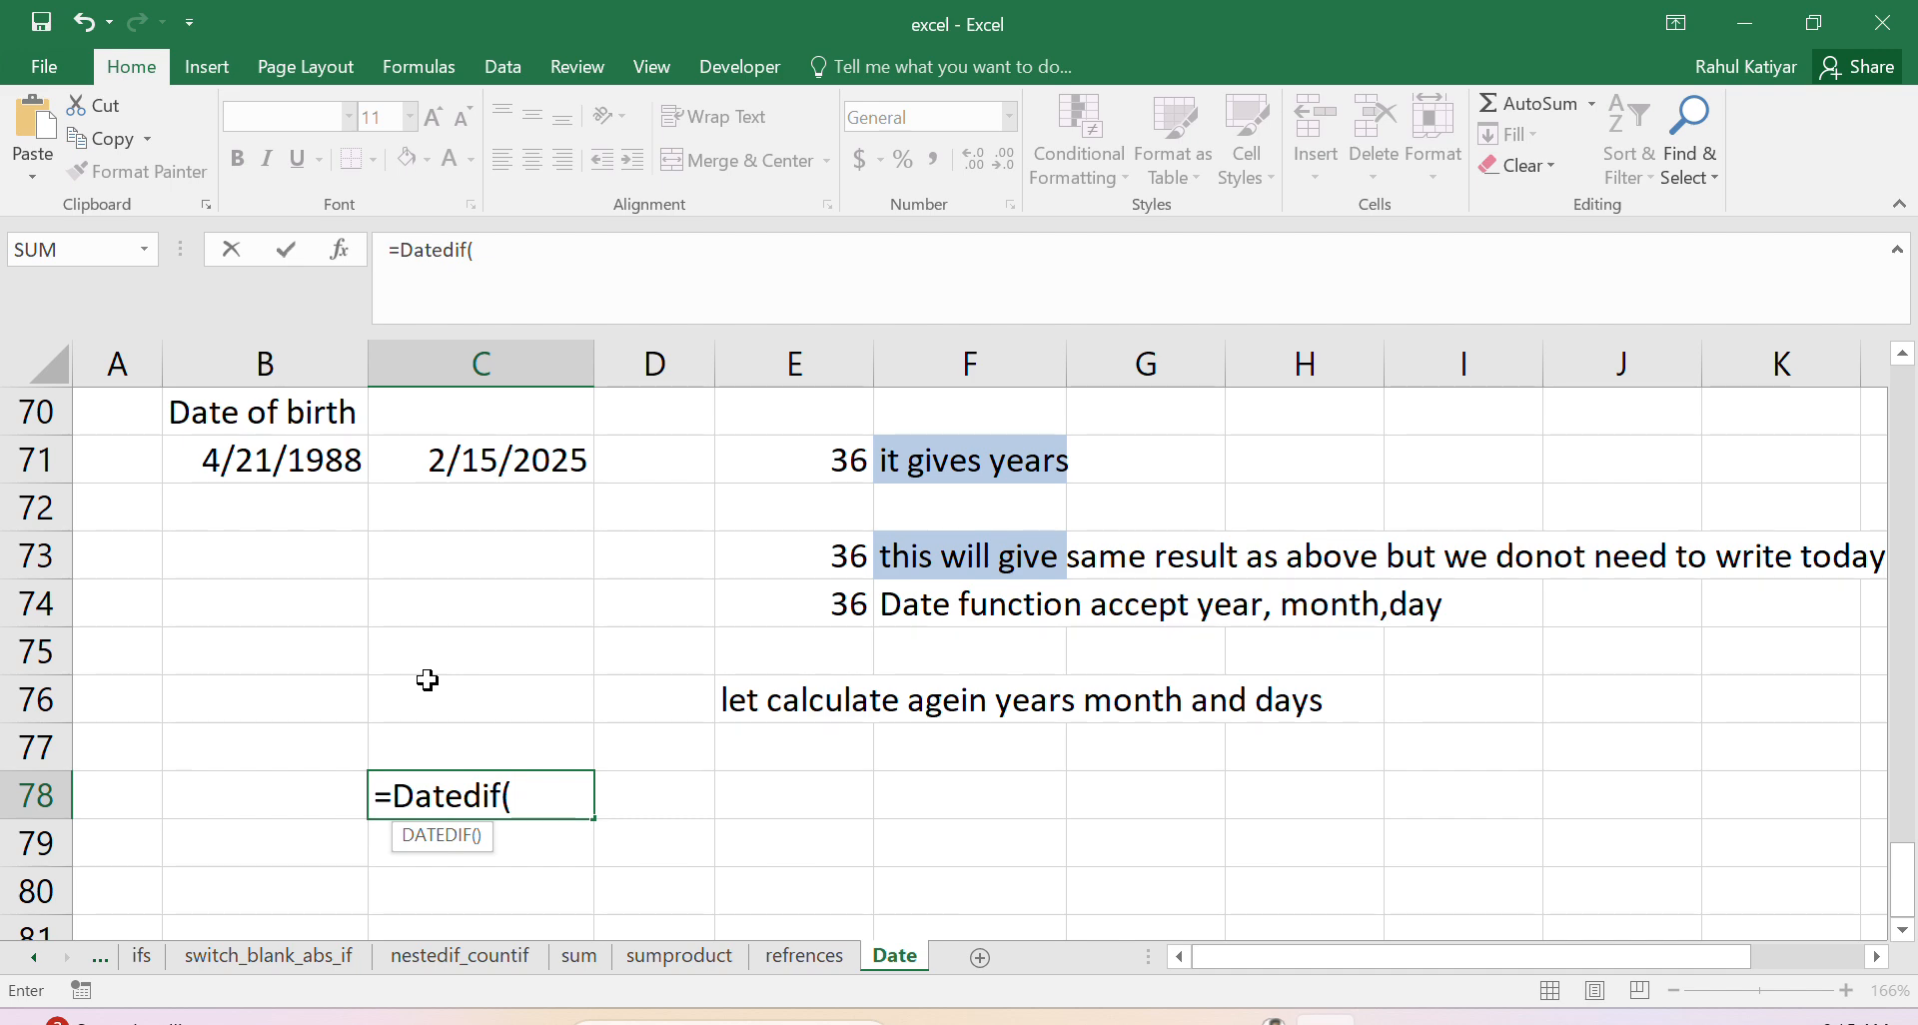
pyautogui.click(299, 452)
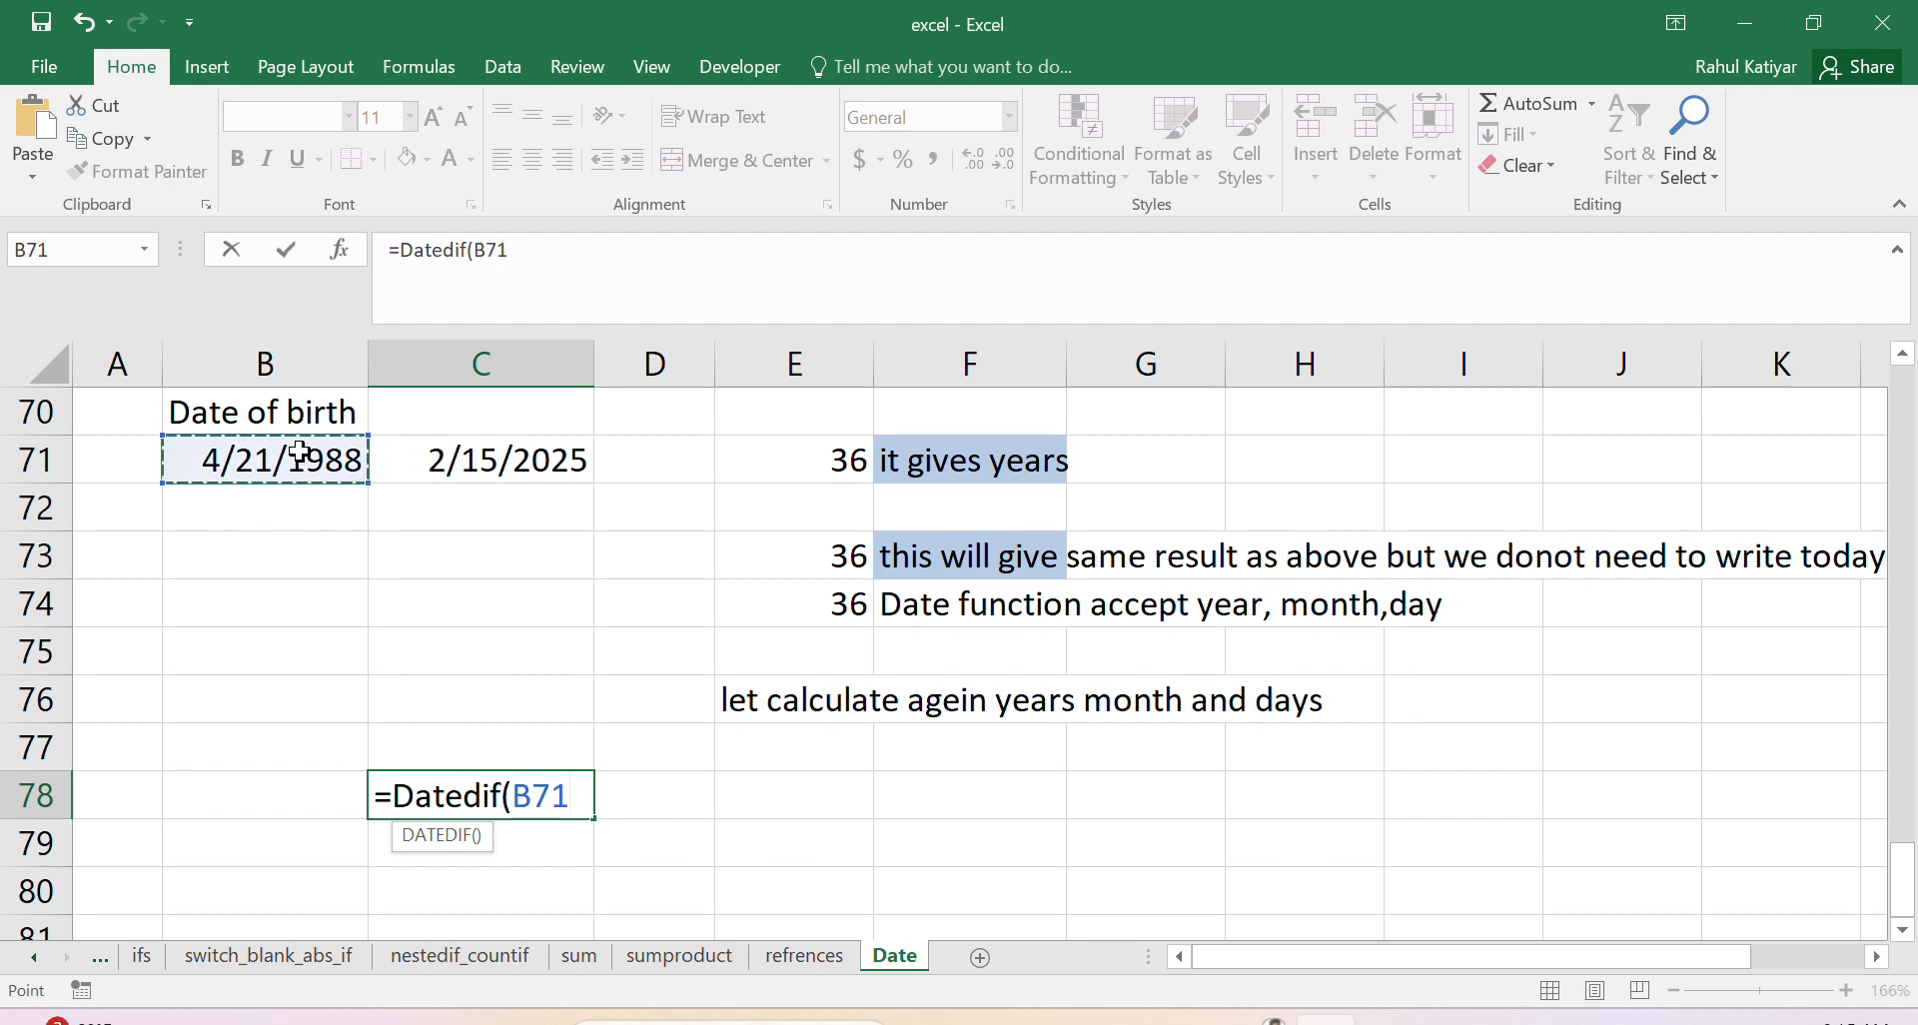
pyautogui.write(',')
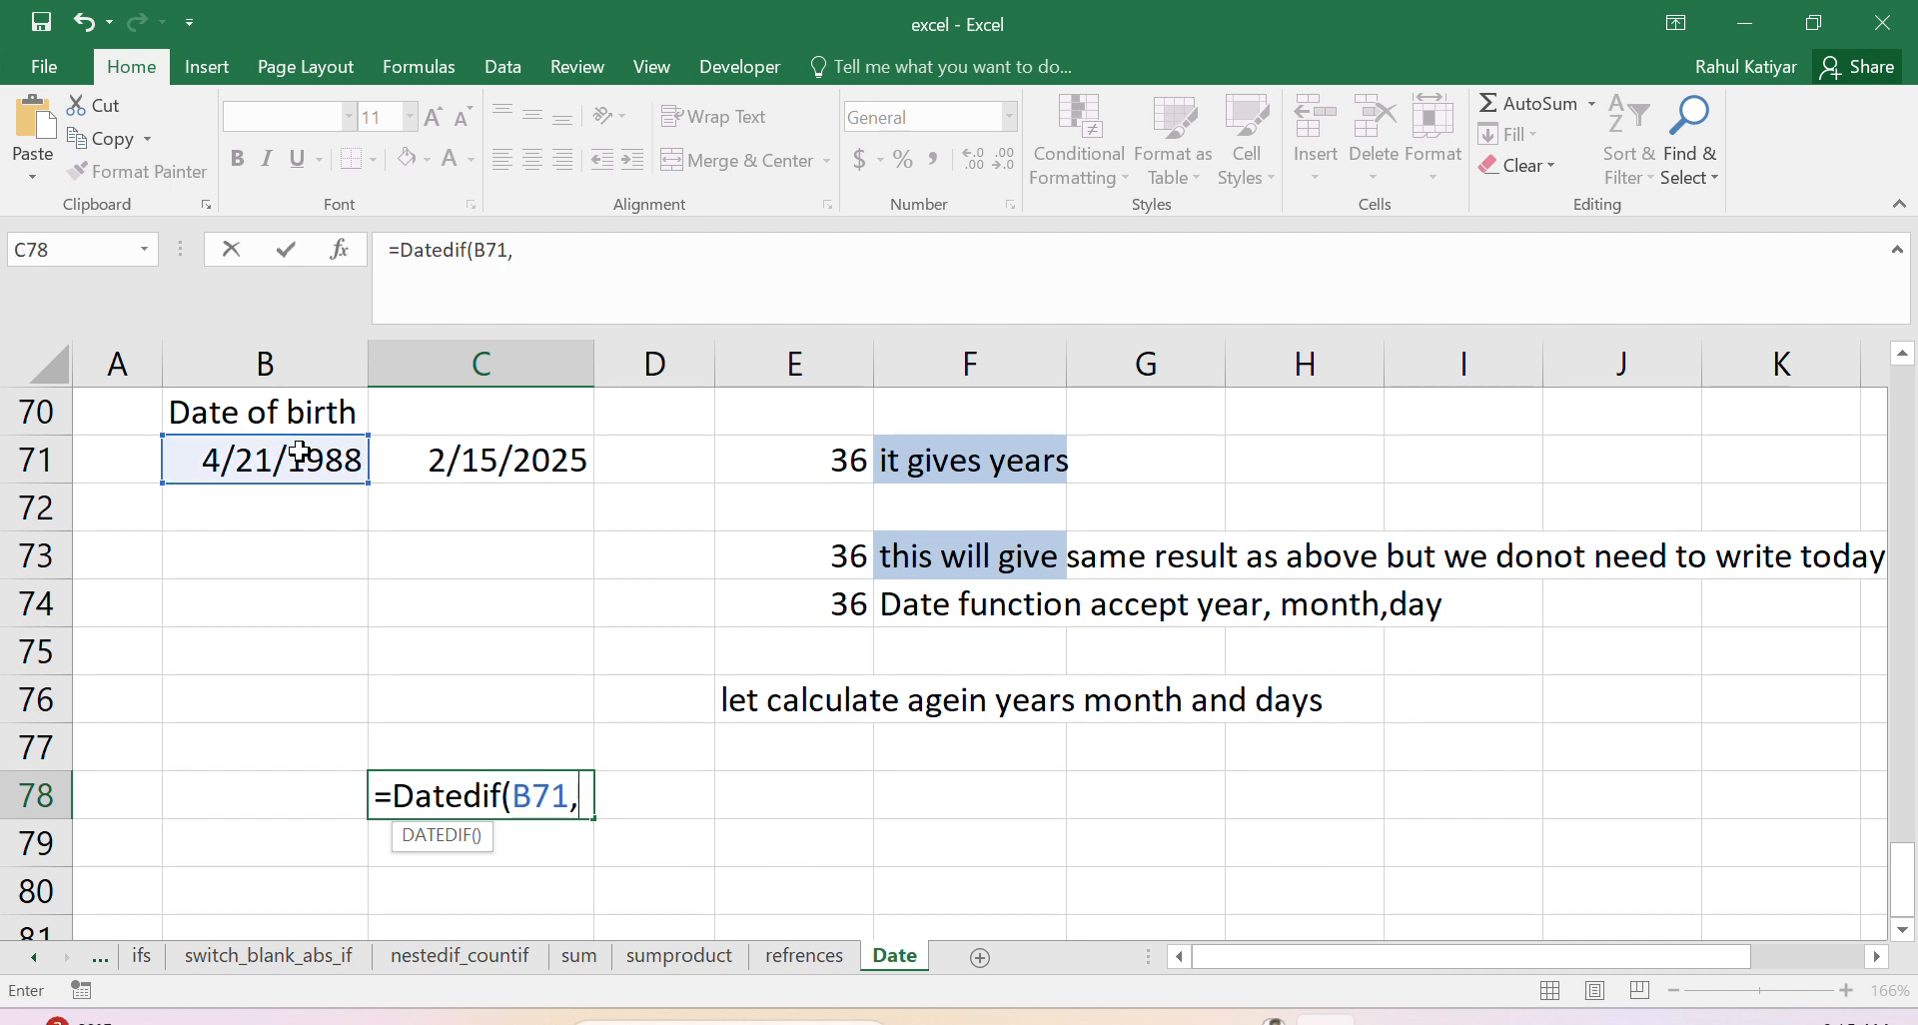
pyautogui.click(520, 461)
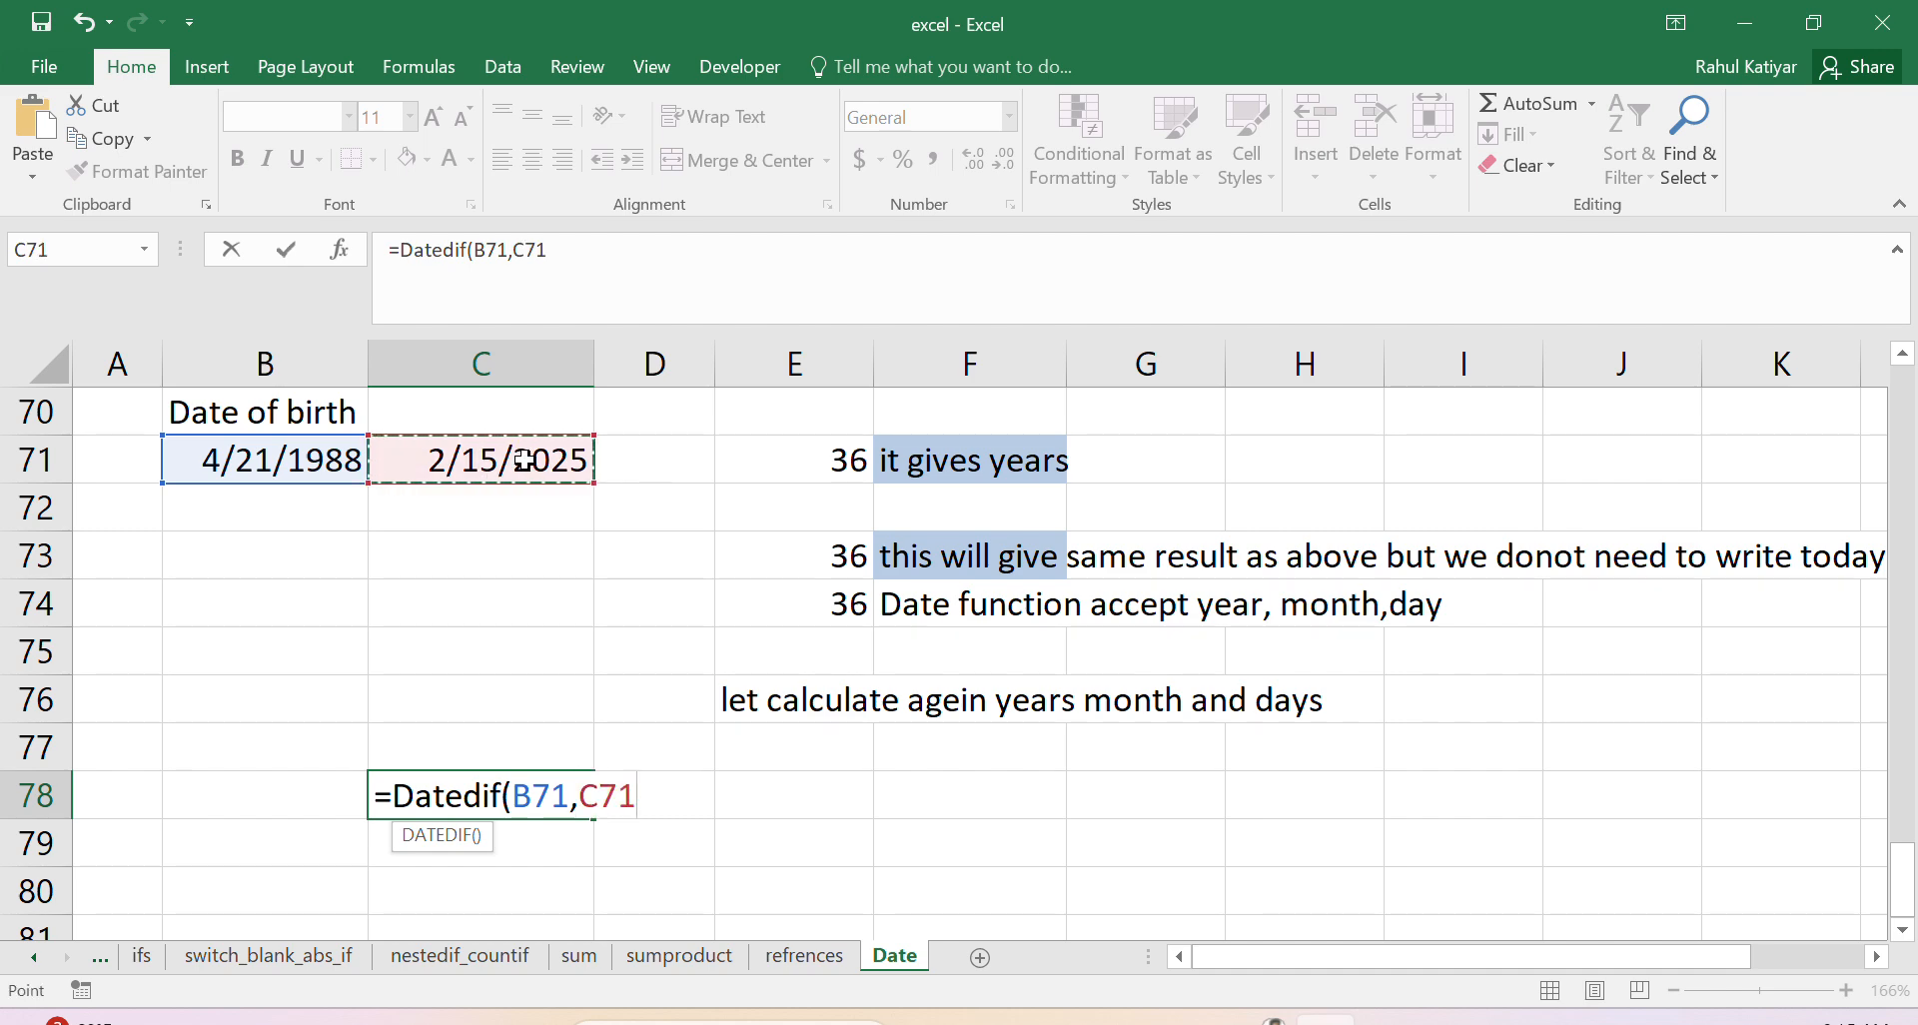
pyautogui.write(',')
pyautogui.write('"y')
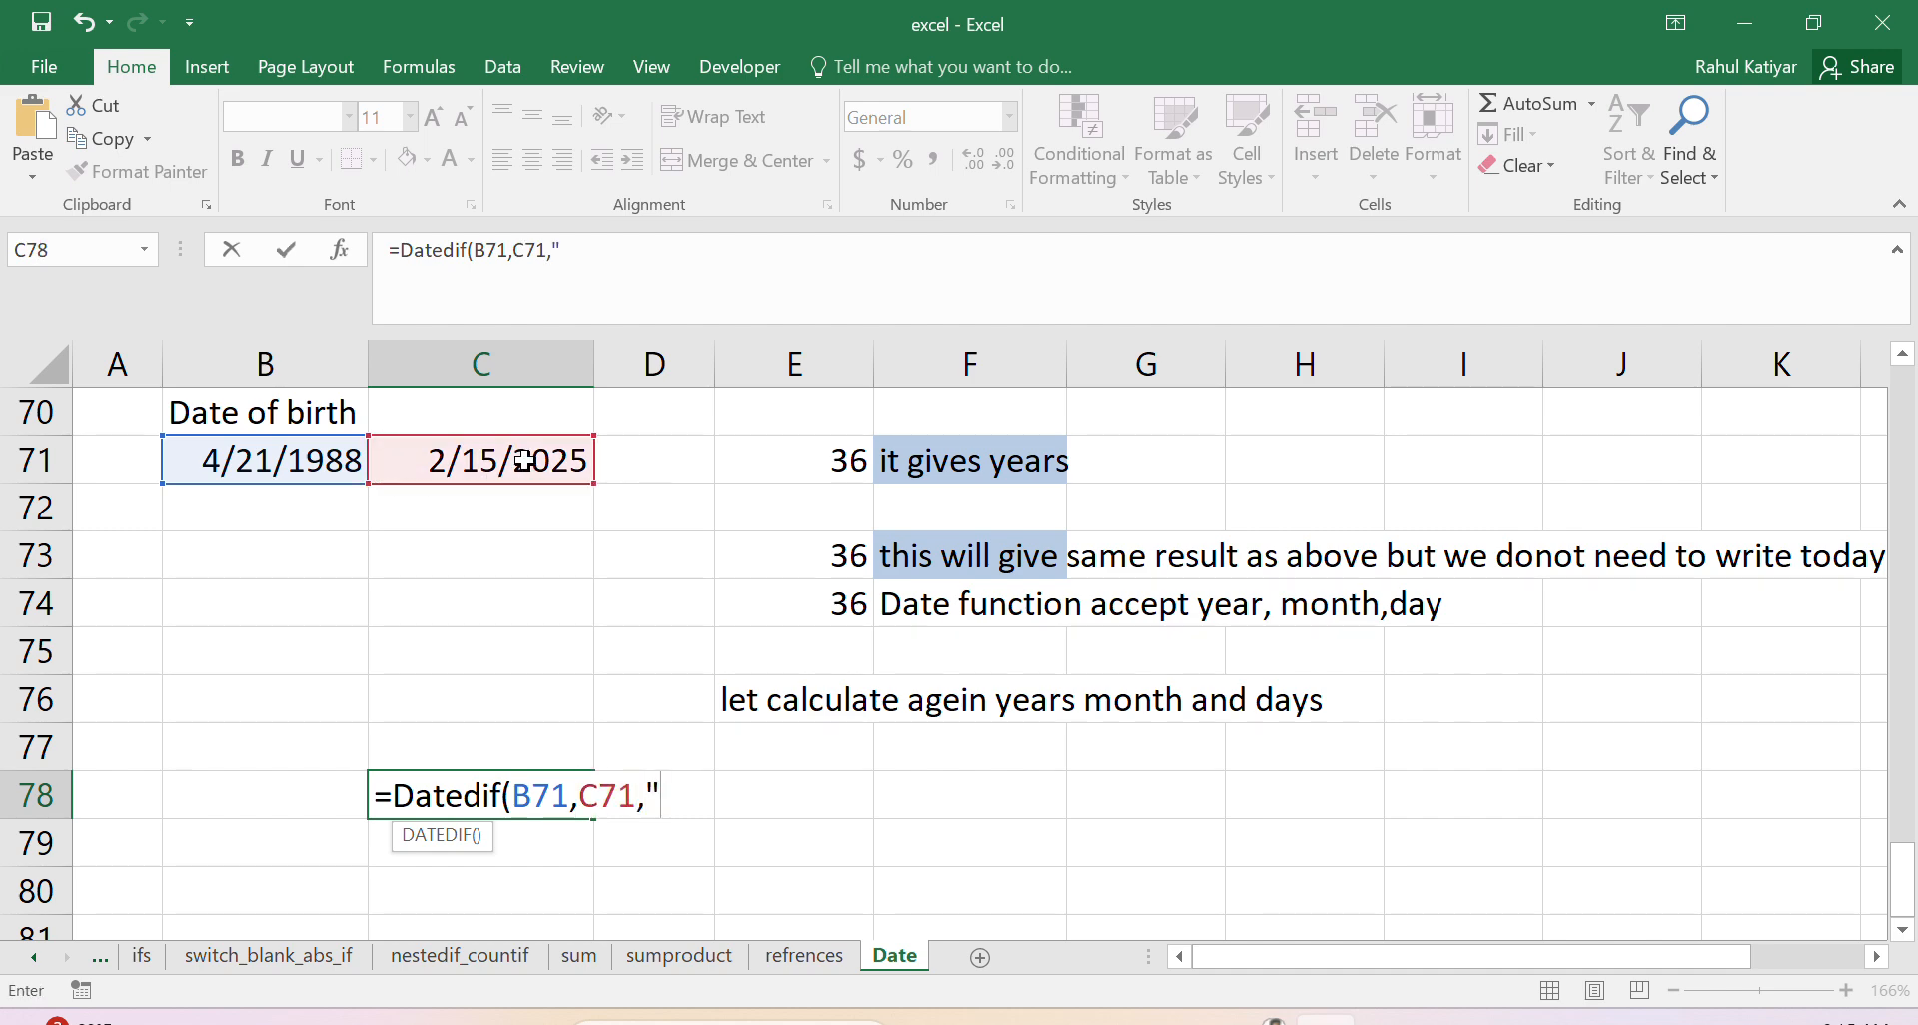
pyautogui.write('")')
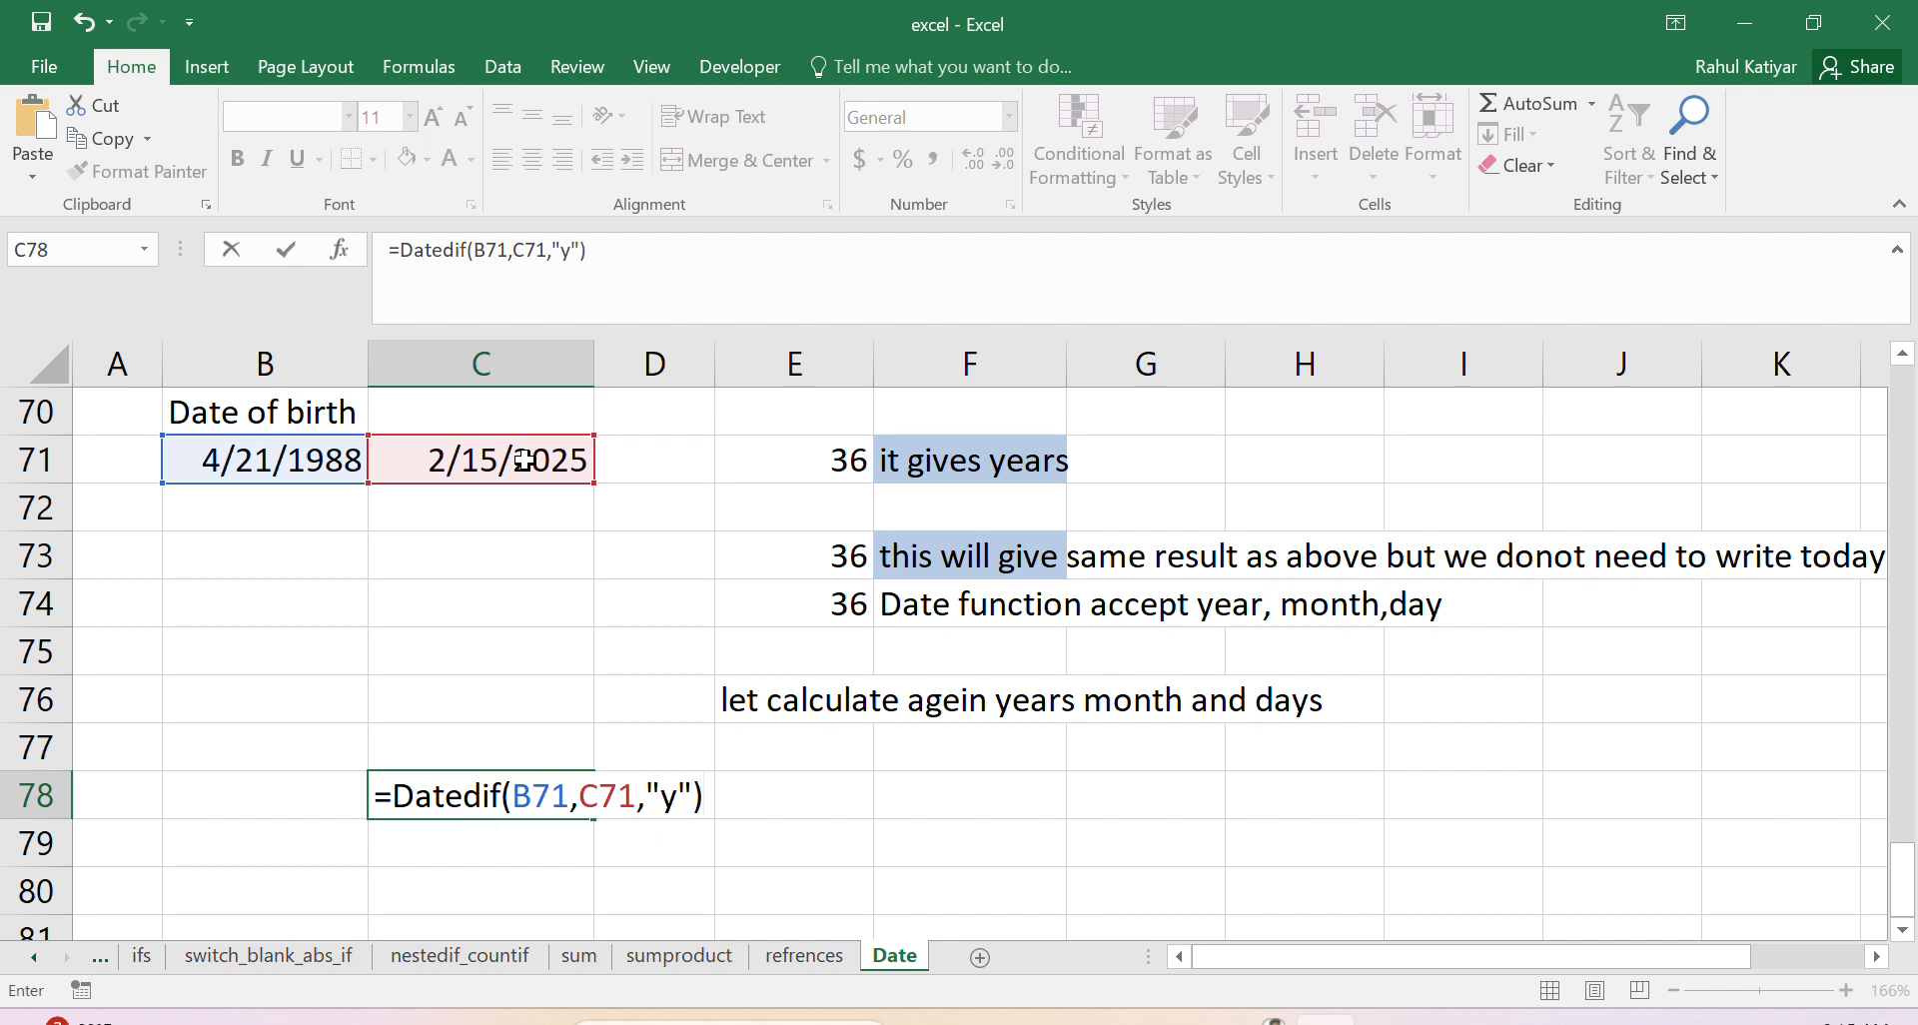
pyautogui.write('&"y")')
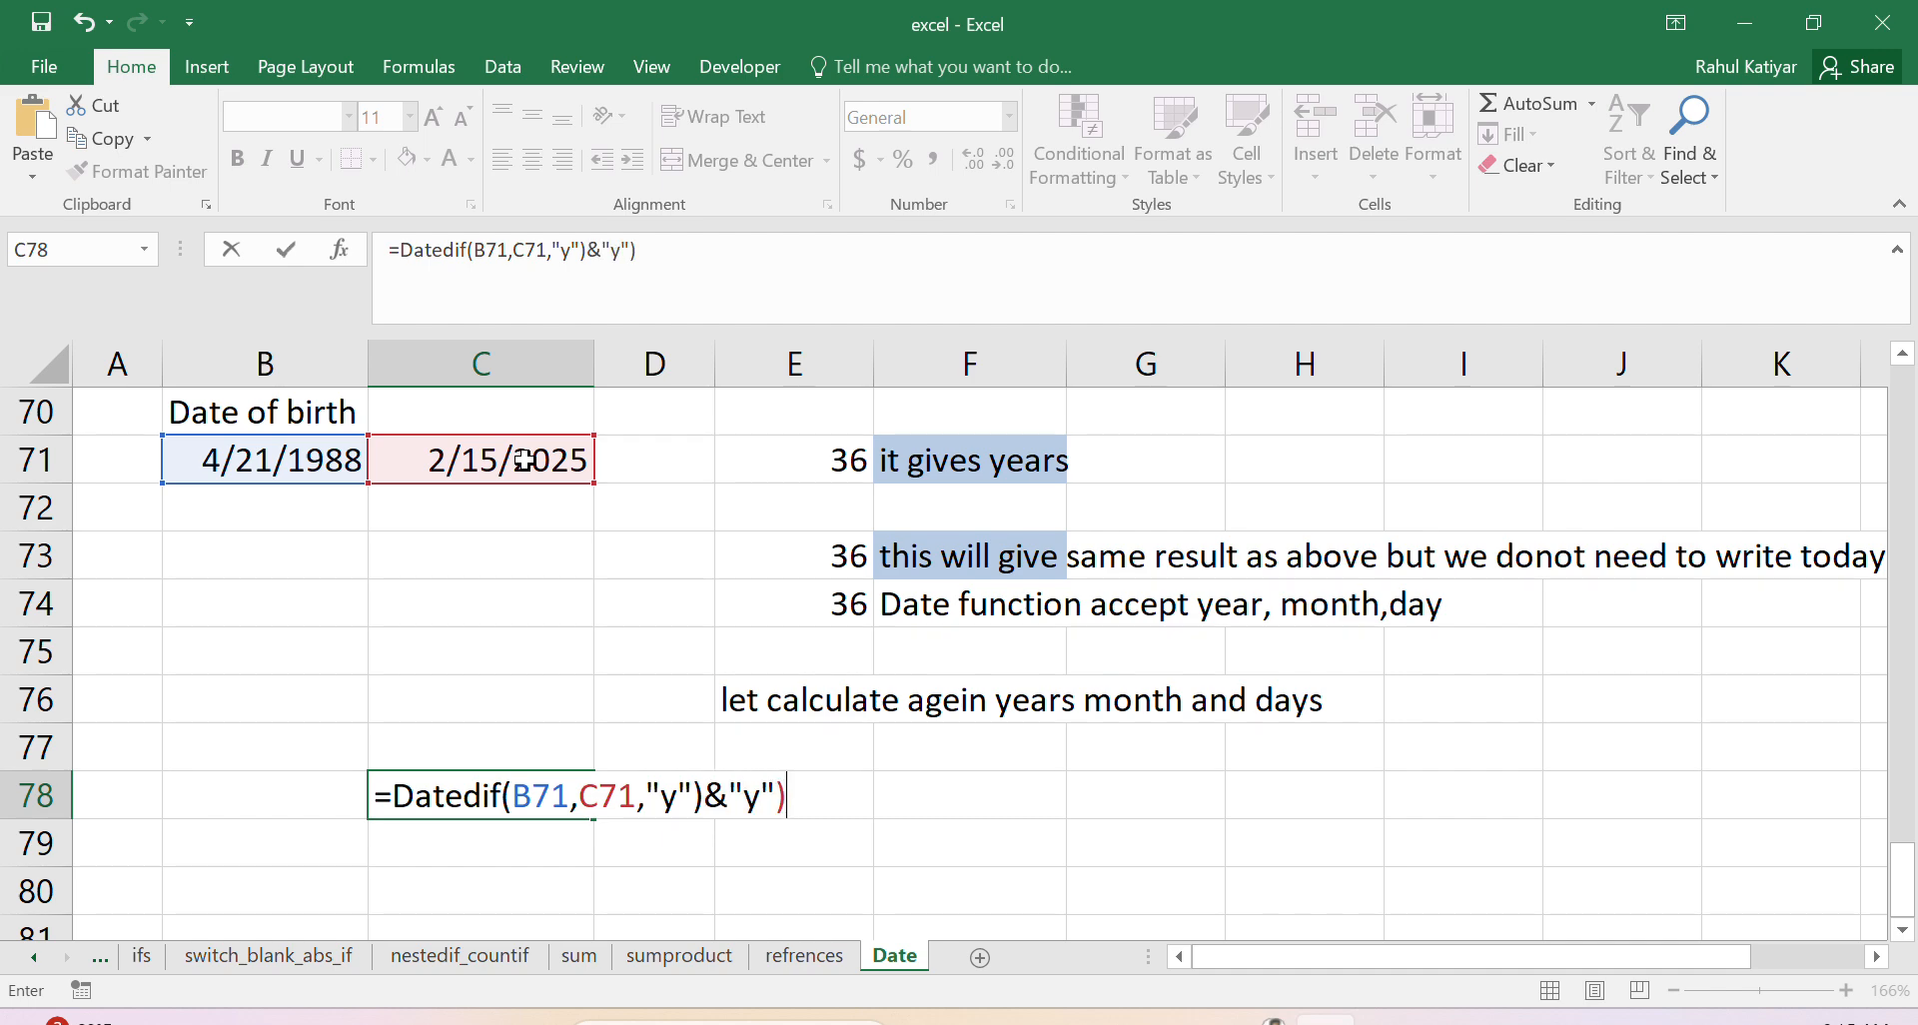
pyautogui.press('BackSpace')
# Step: Append & DATEDIF(B71,C71,"ym") & "m" to the C78 formula to add the remaining months with an m suffix
pyautogui.write('&')
pyautogui.write(' DATED')
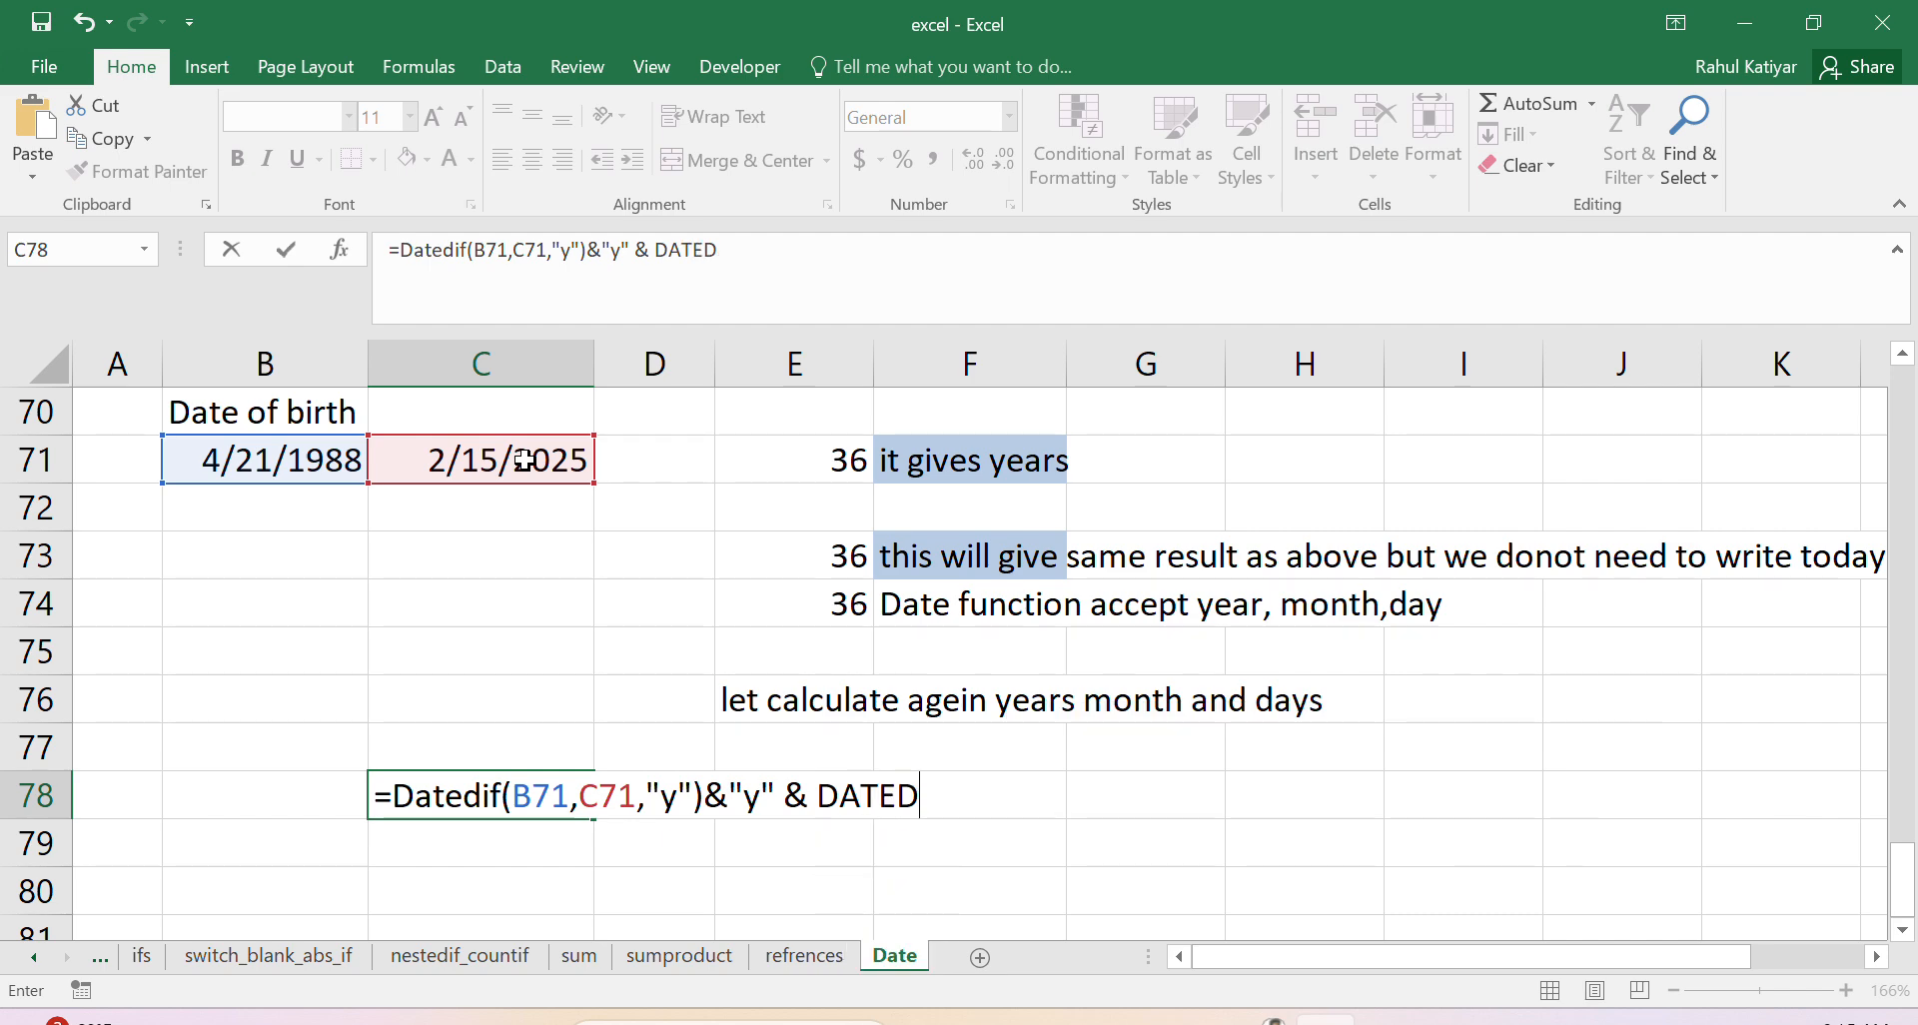
pyautogui.write('IF(')
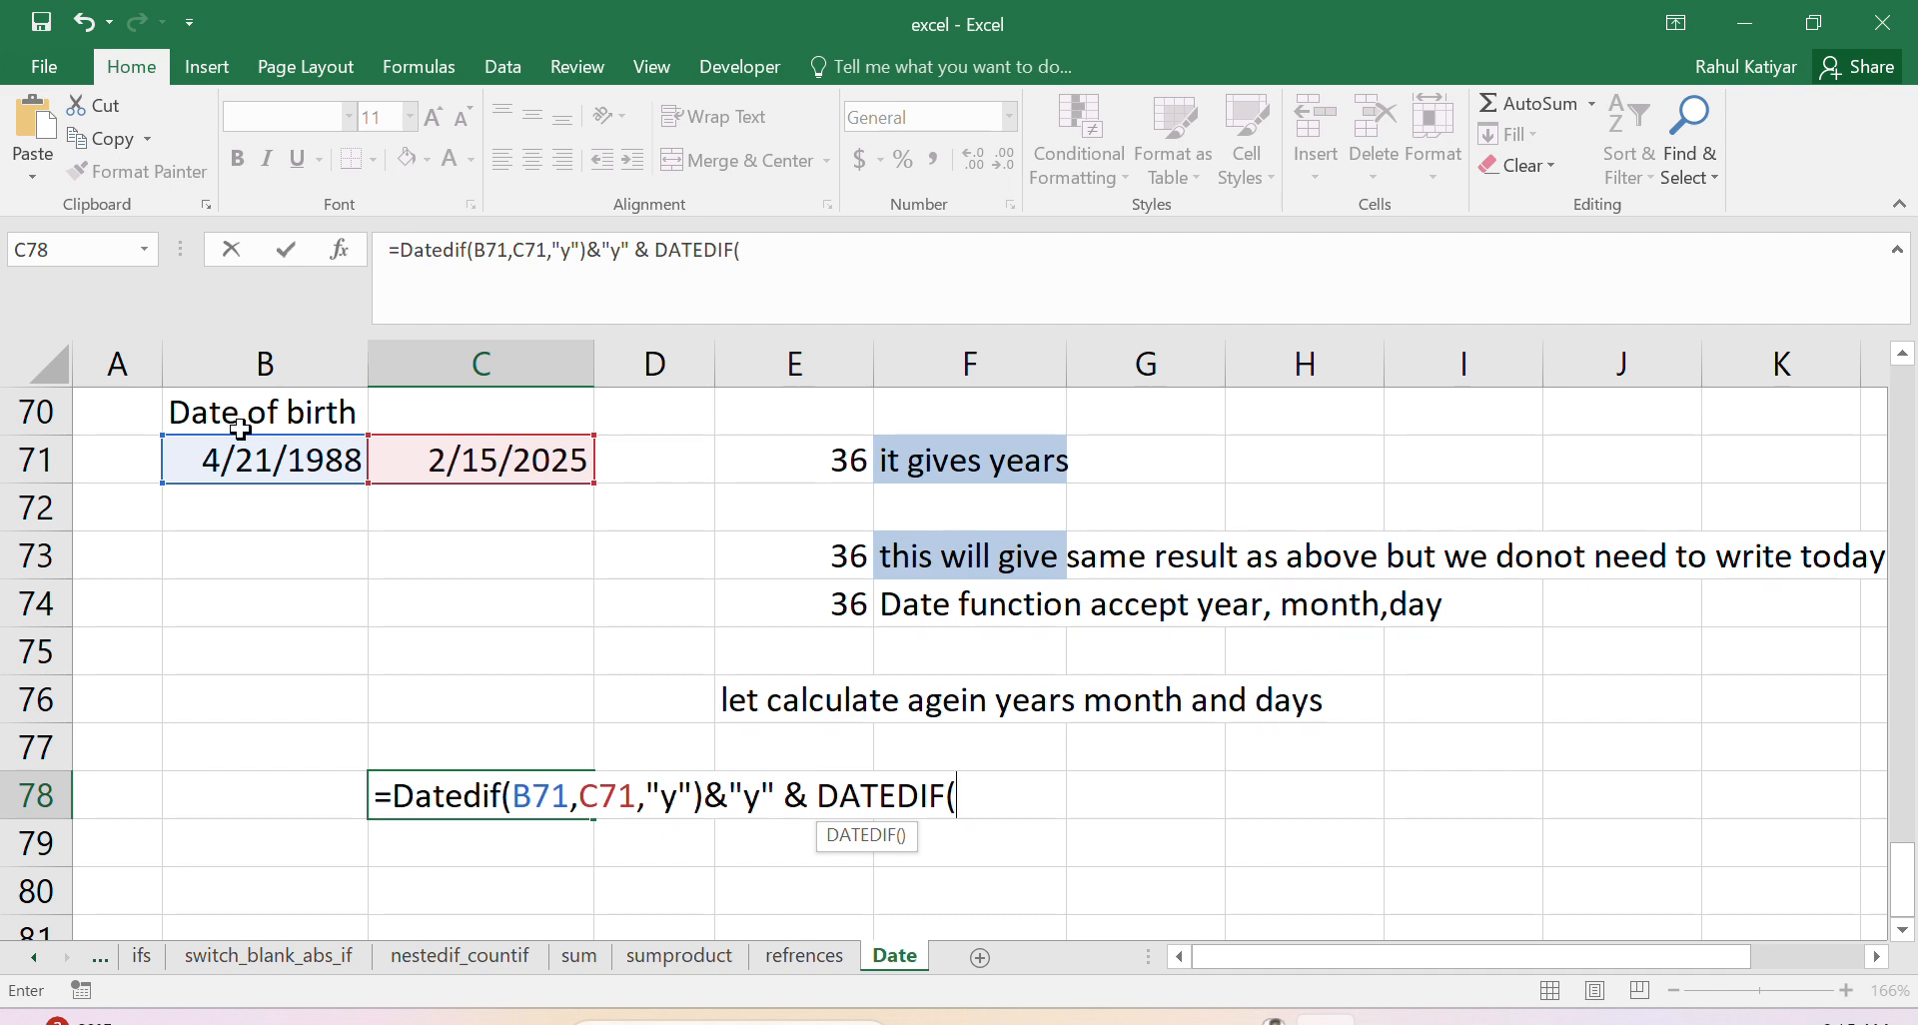
pyautogui.click(250, 457)
pyautogui.write(',')
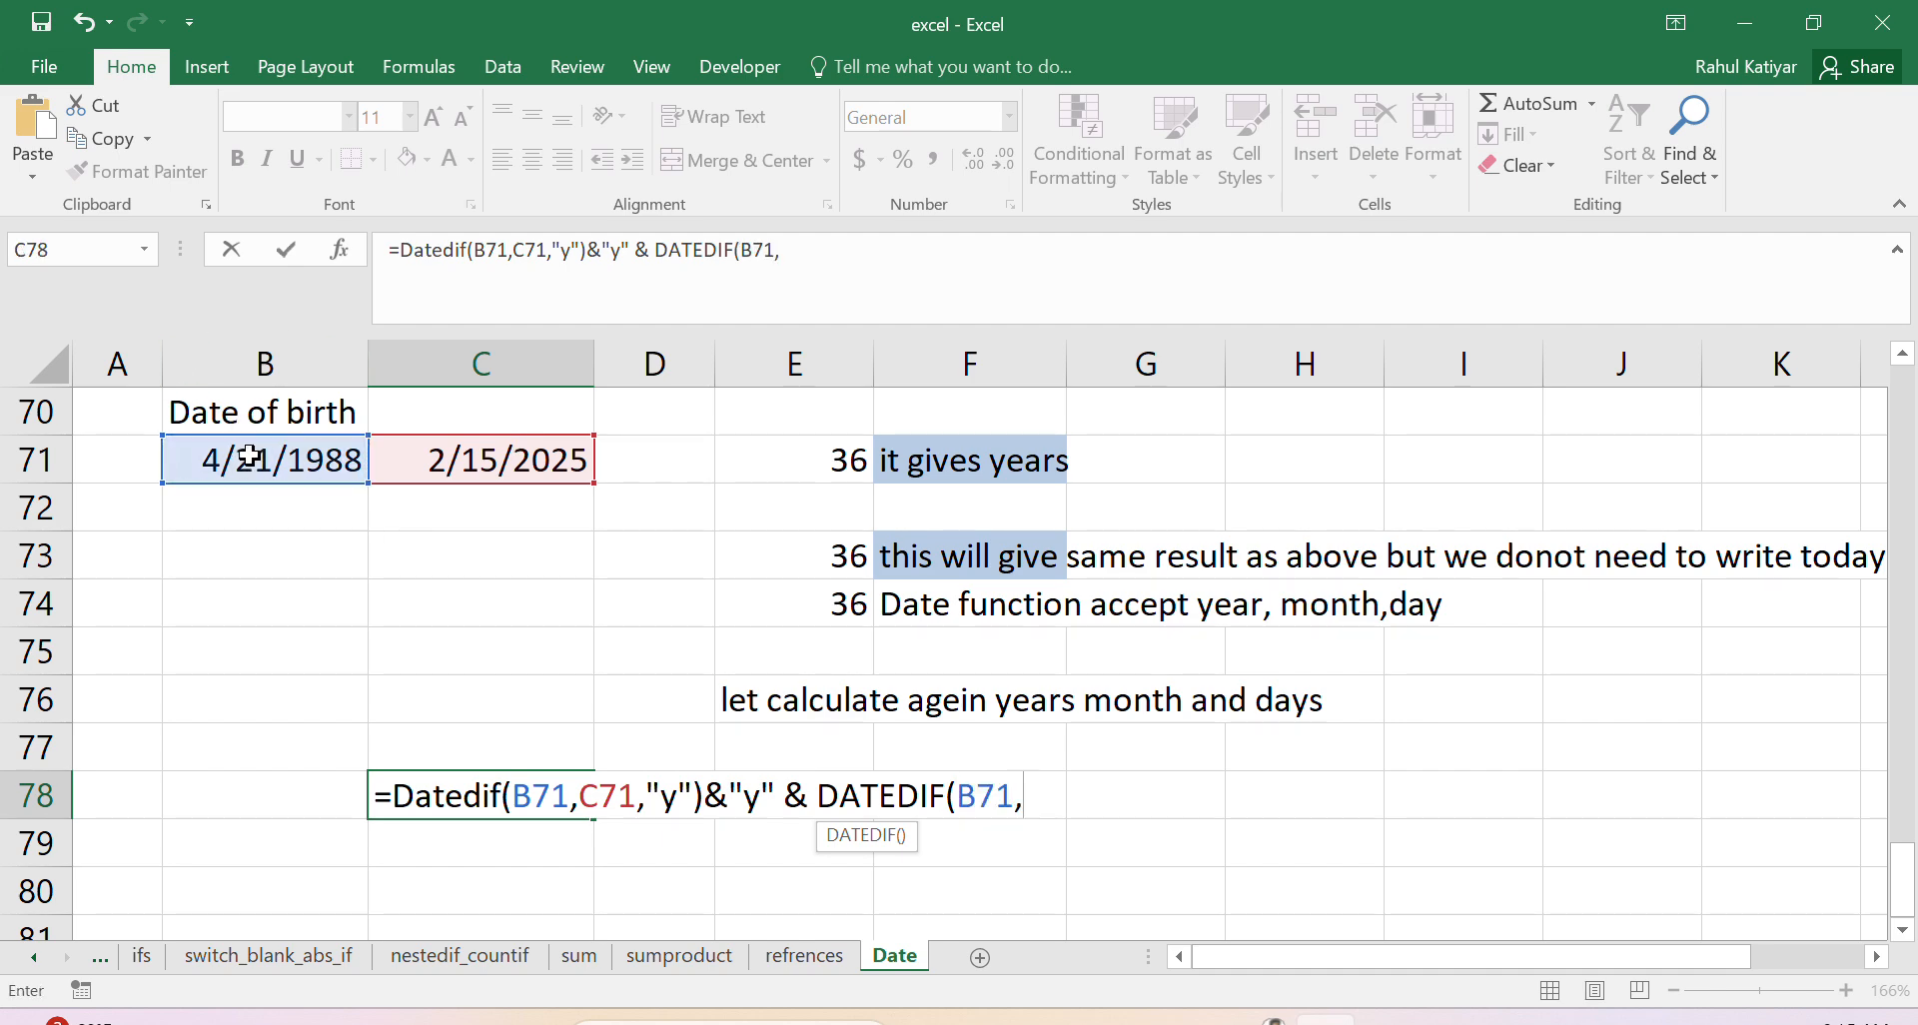
pyautogui.click(436, 455)
pyautogui.write(',')
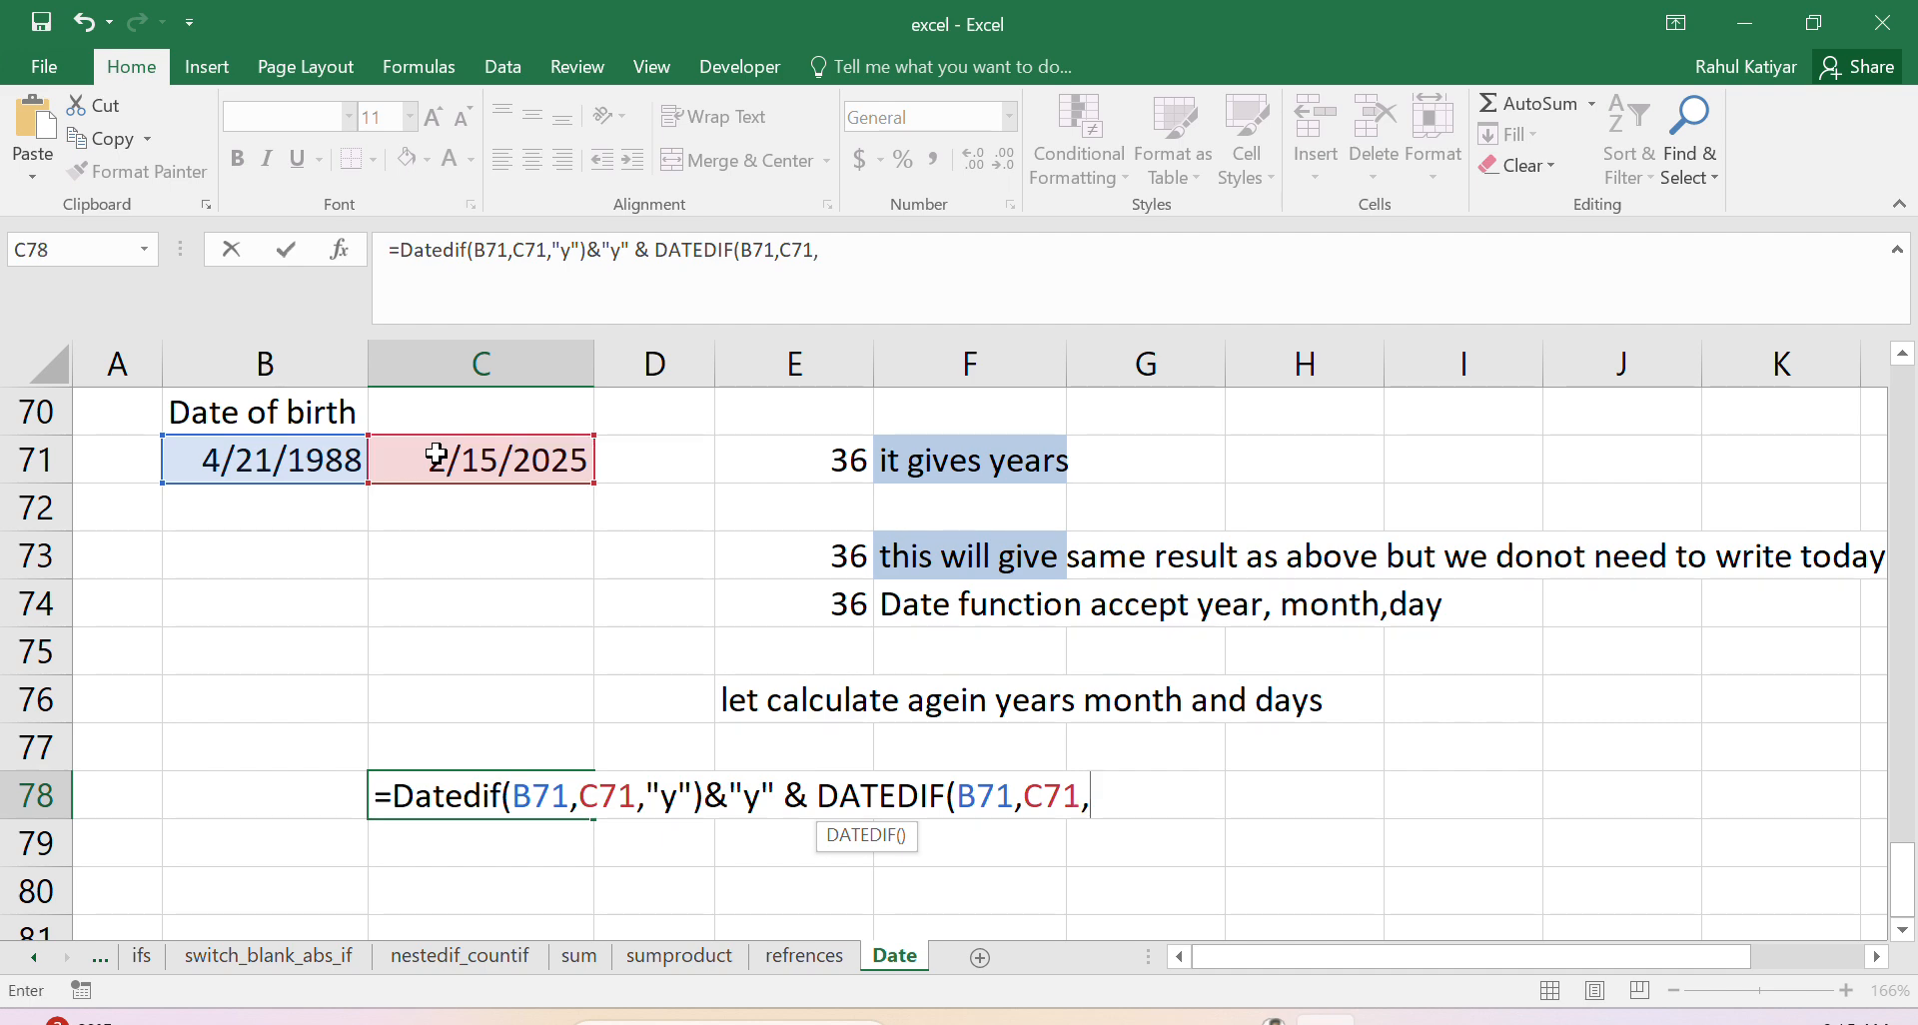
pyautogui.write('"ym")')
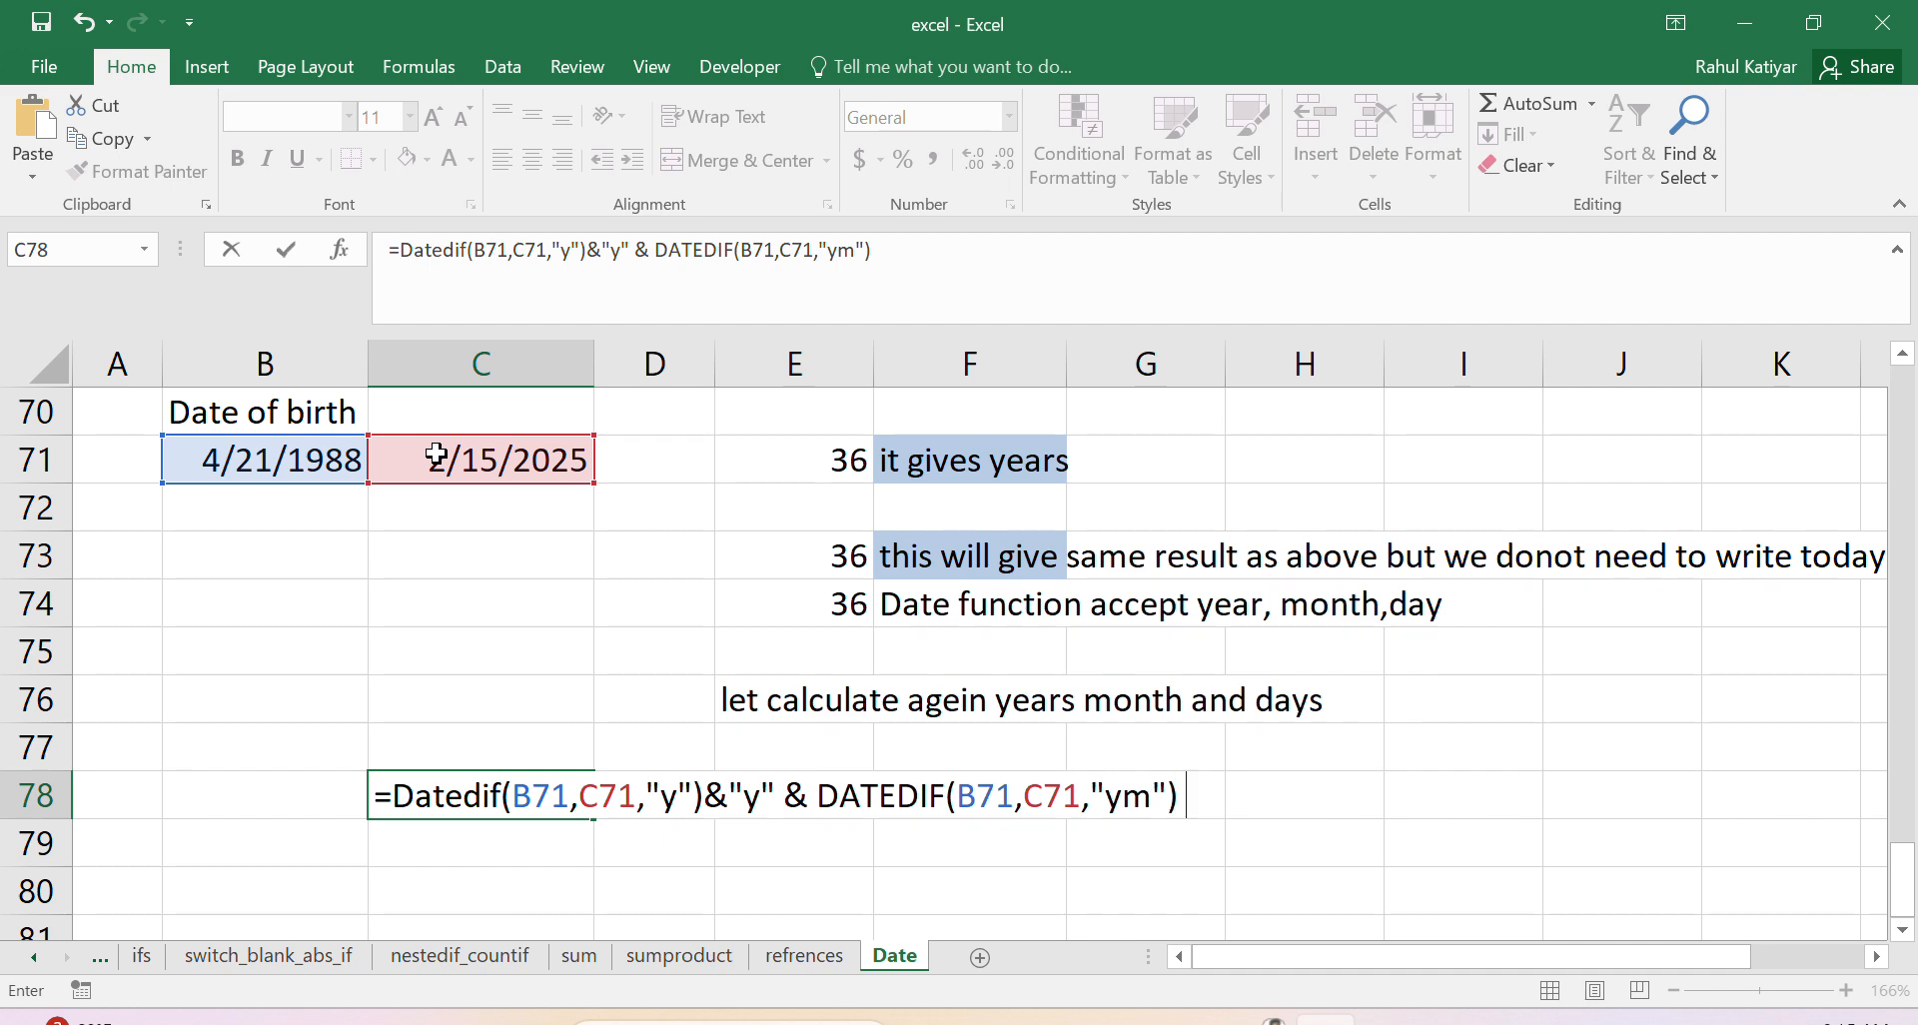
pyautogui.write(' & m"')
pyautogui.click(1220, 799)
pyautogui.write('" ')
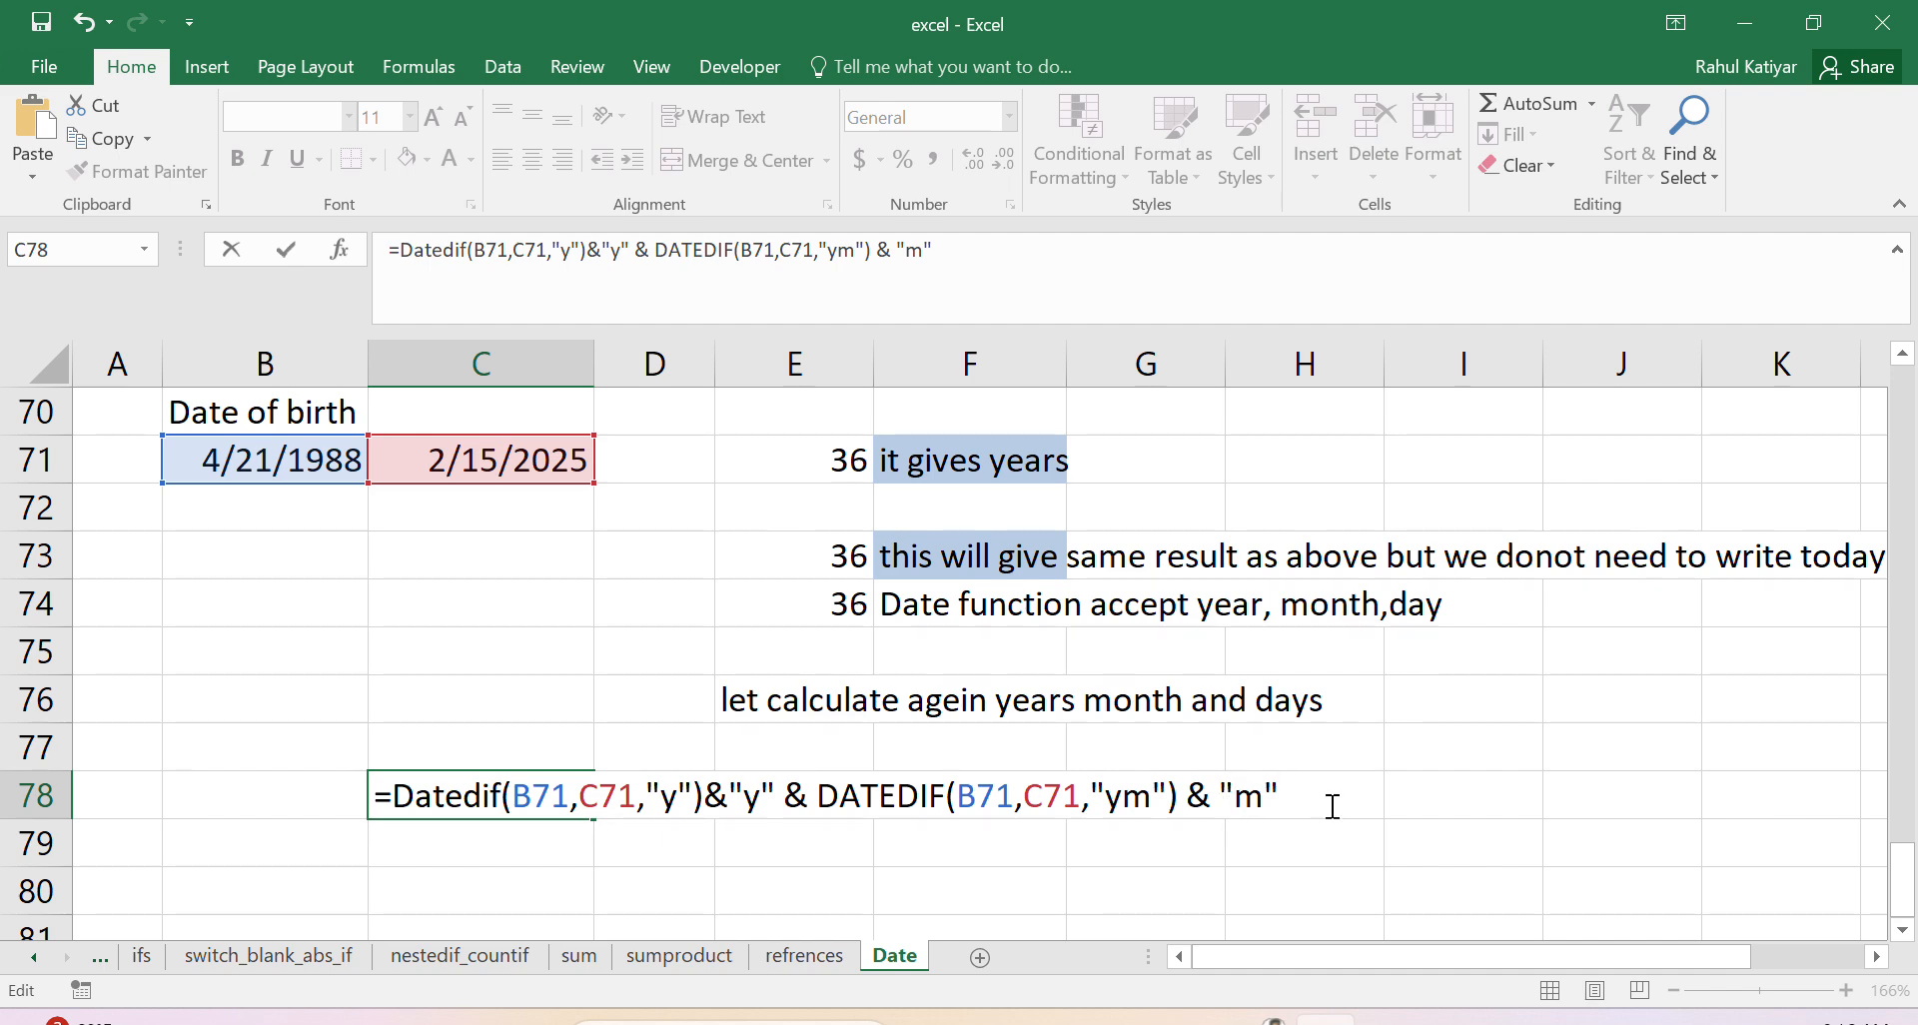
# Step: Complete the C78 formula with & DATEDIF(B71,C71,"md") & "d" to add the remaining days with a d suffix
pyautogui.write('& DATEDIF')
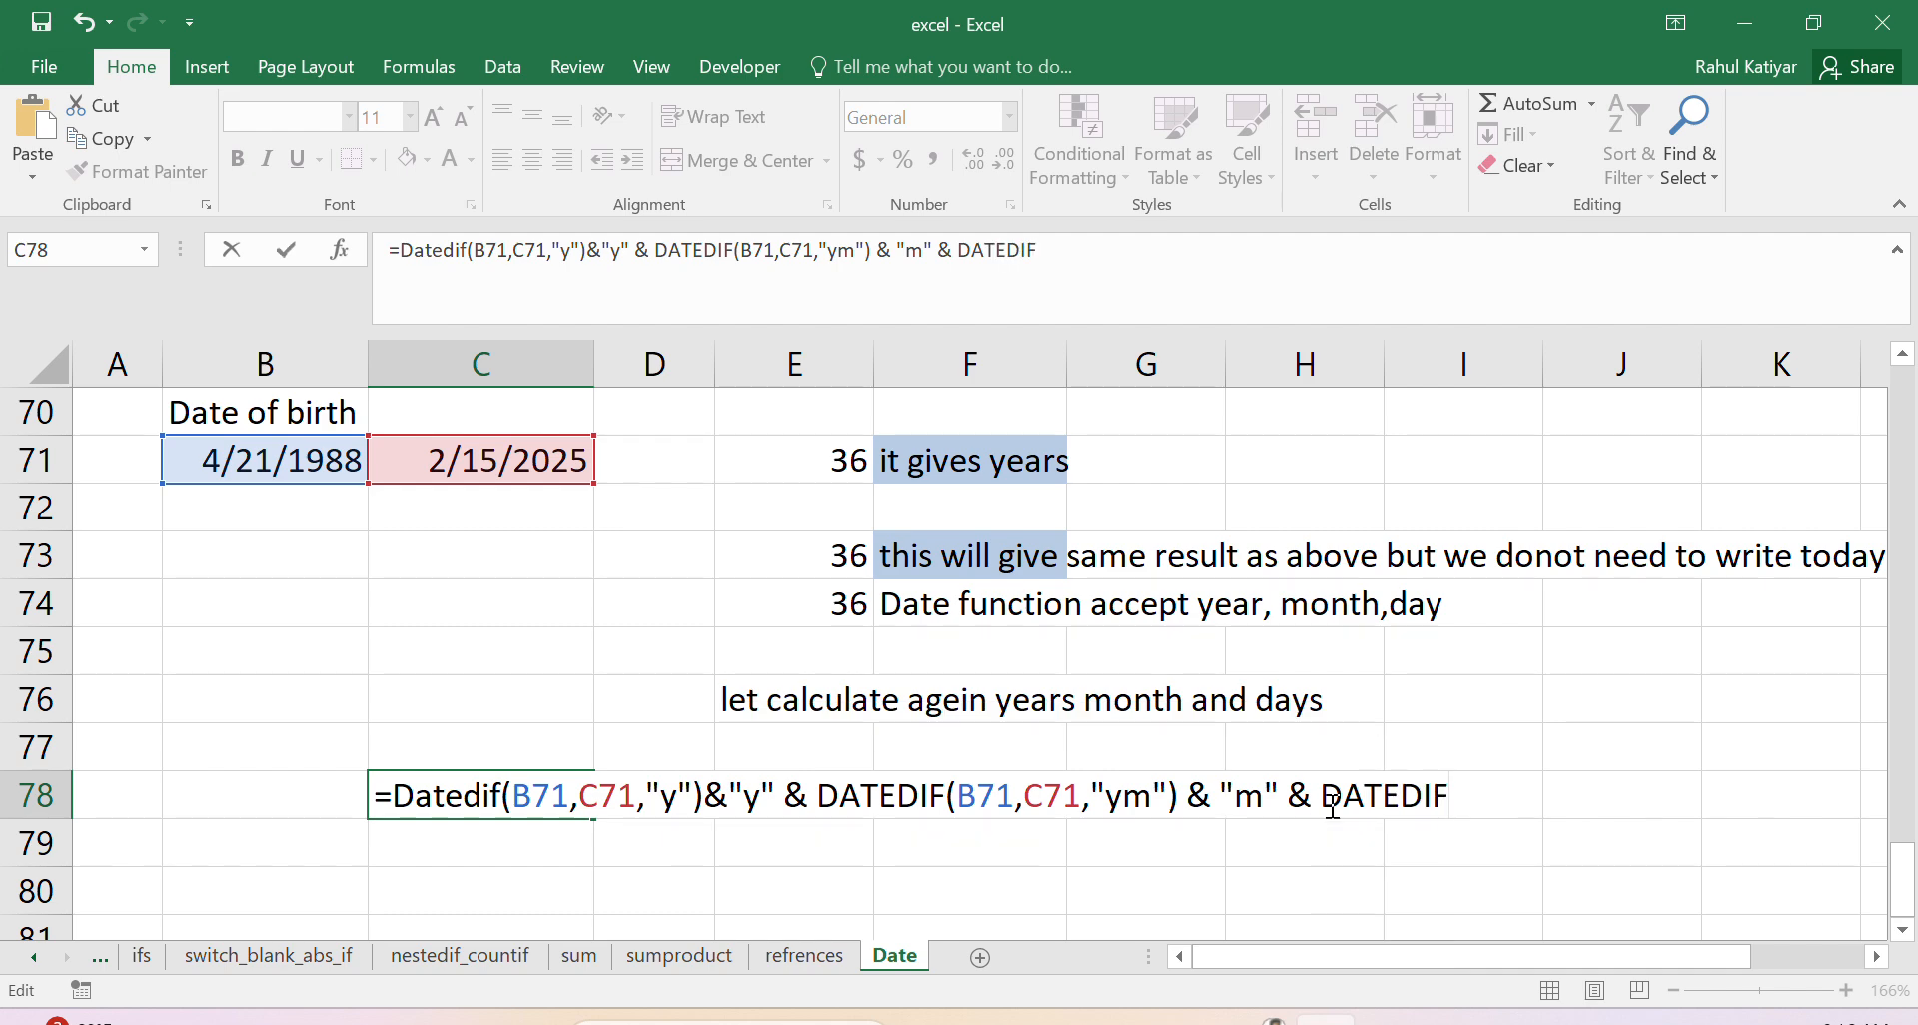
pyautogui.write('(')
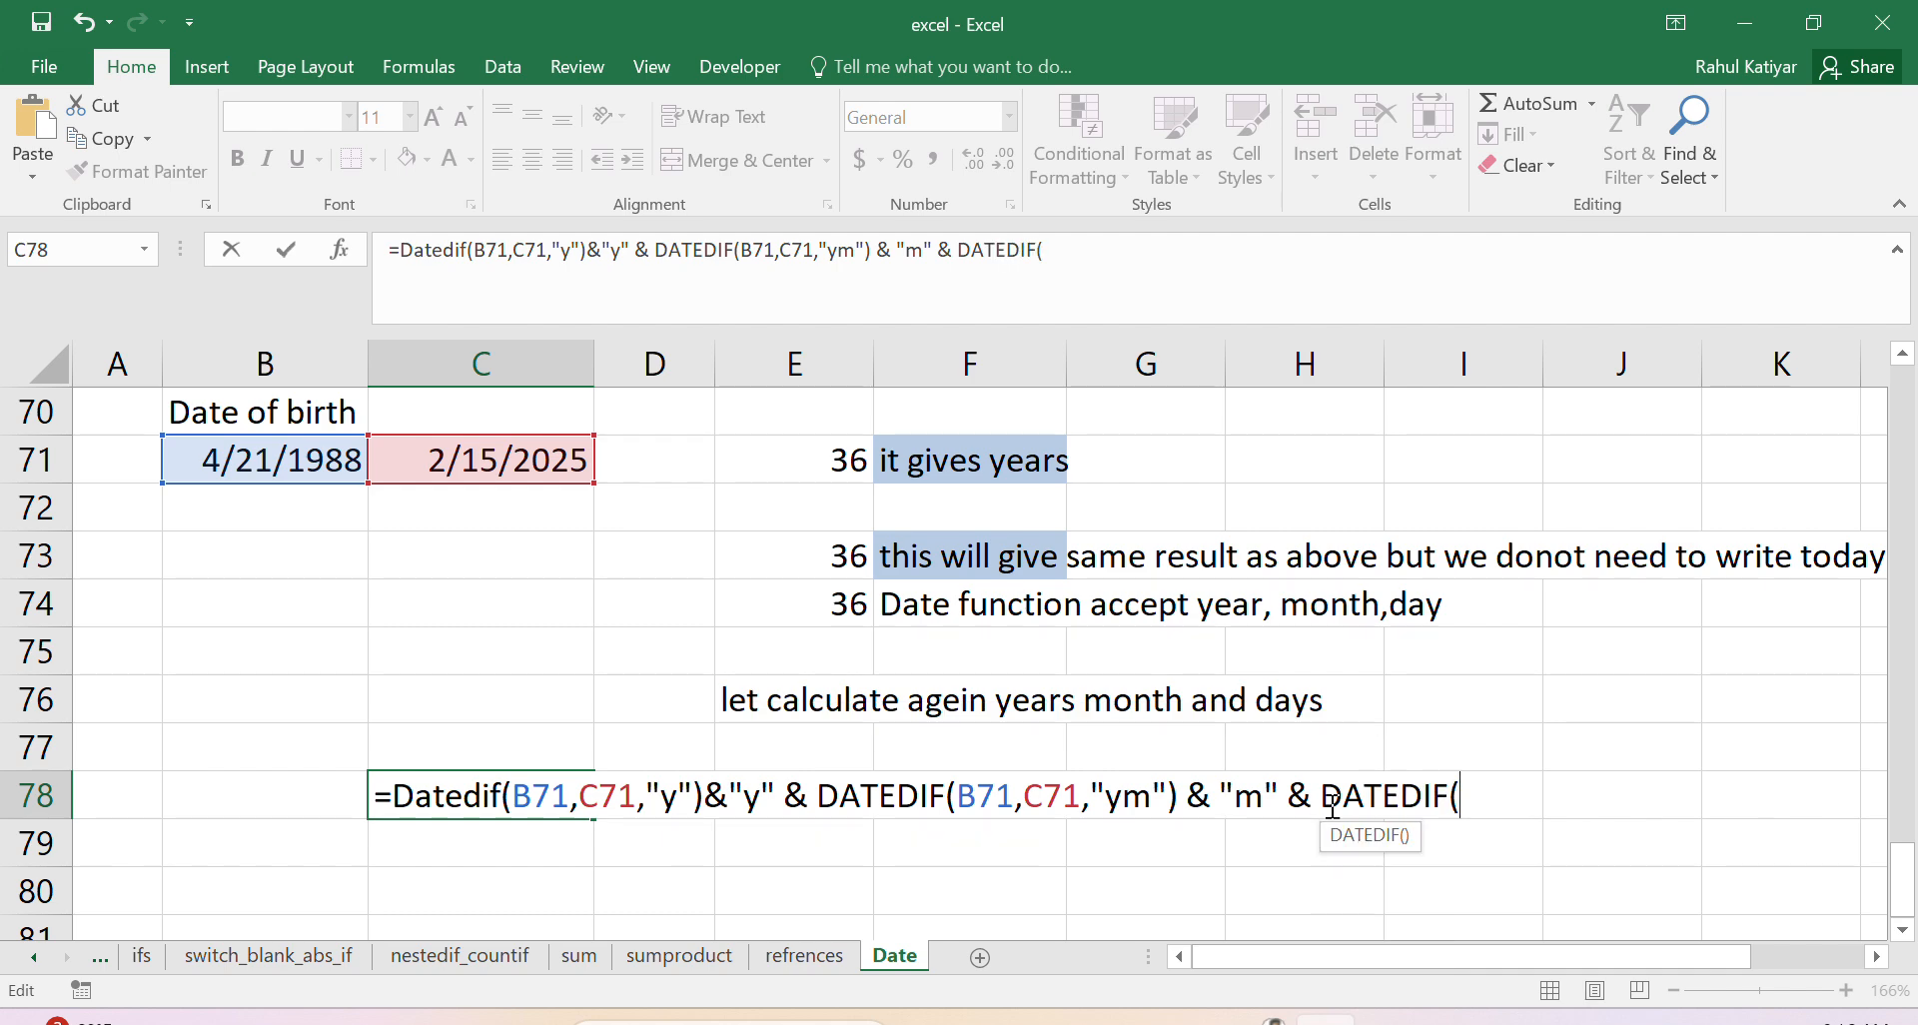
pyautogui.click(346, 472)
pyautogui.write(',')
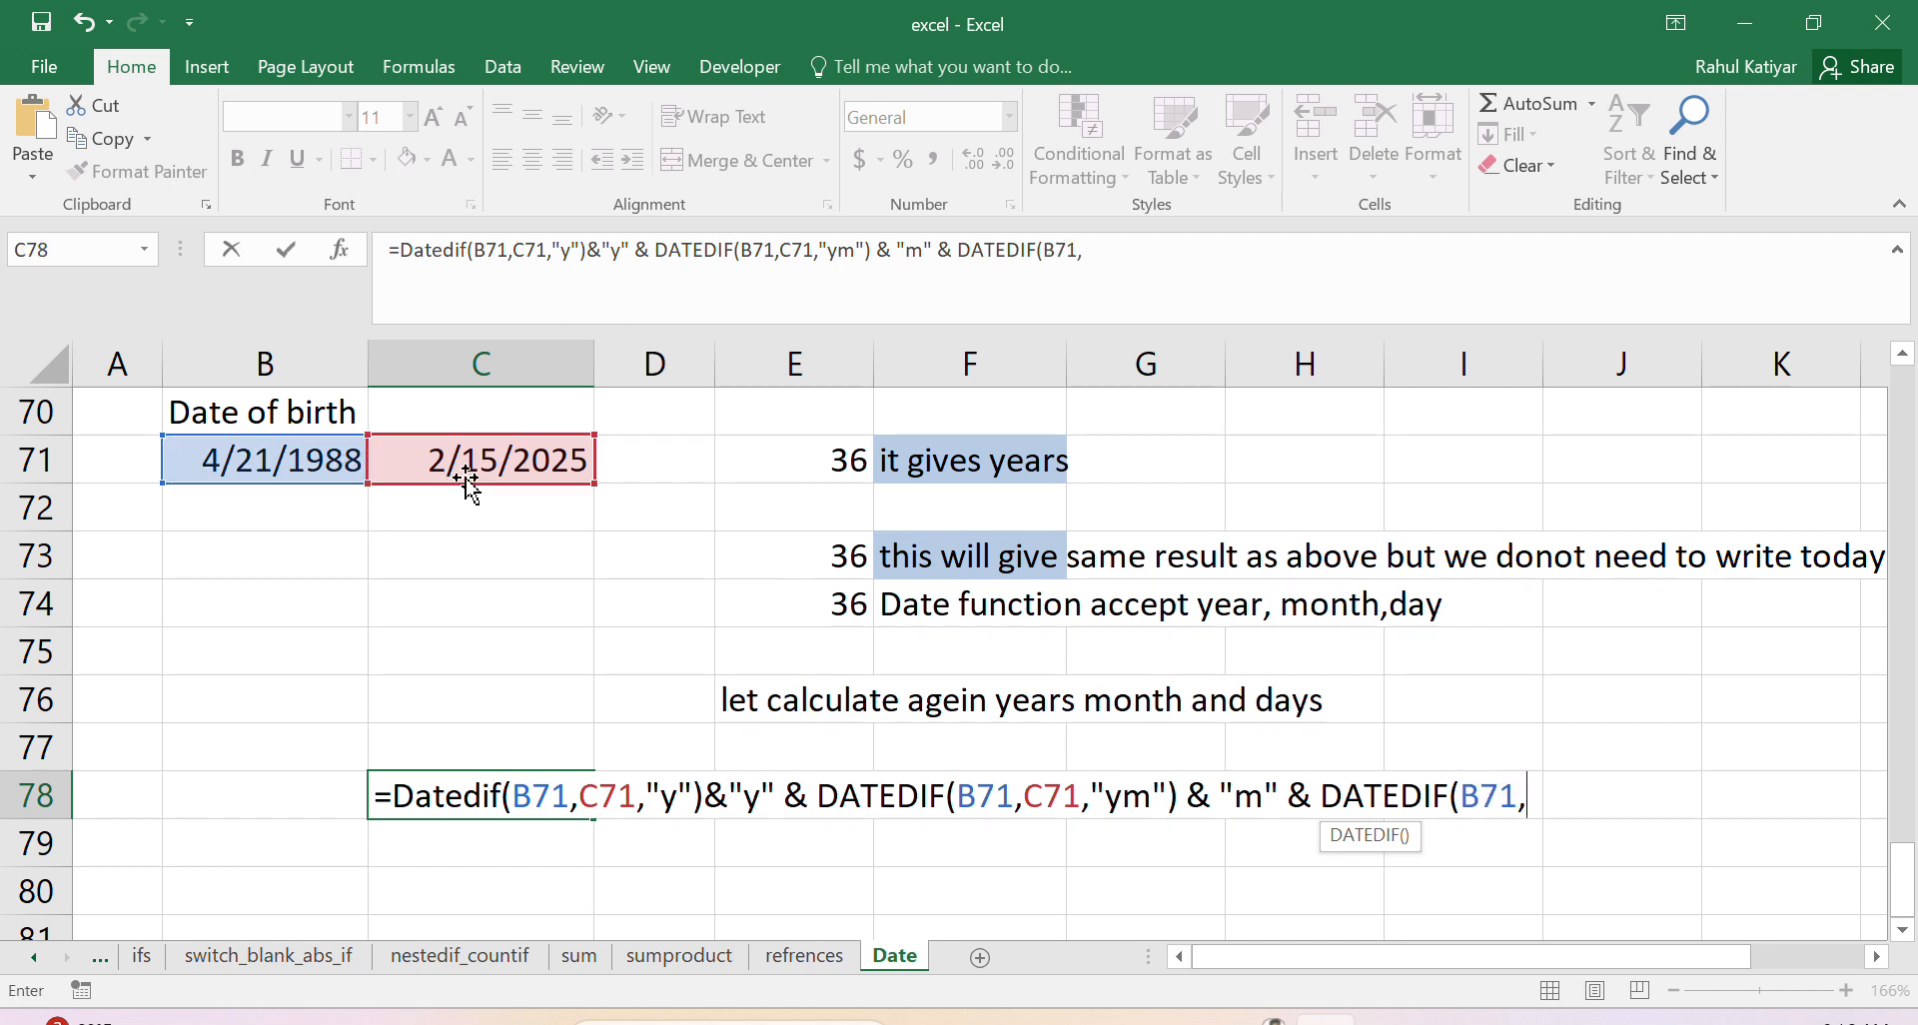
pyautogui.click(494, 458)
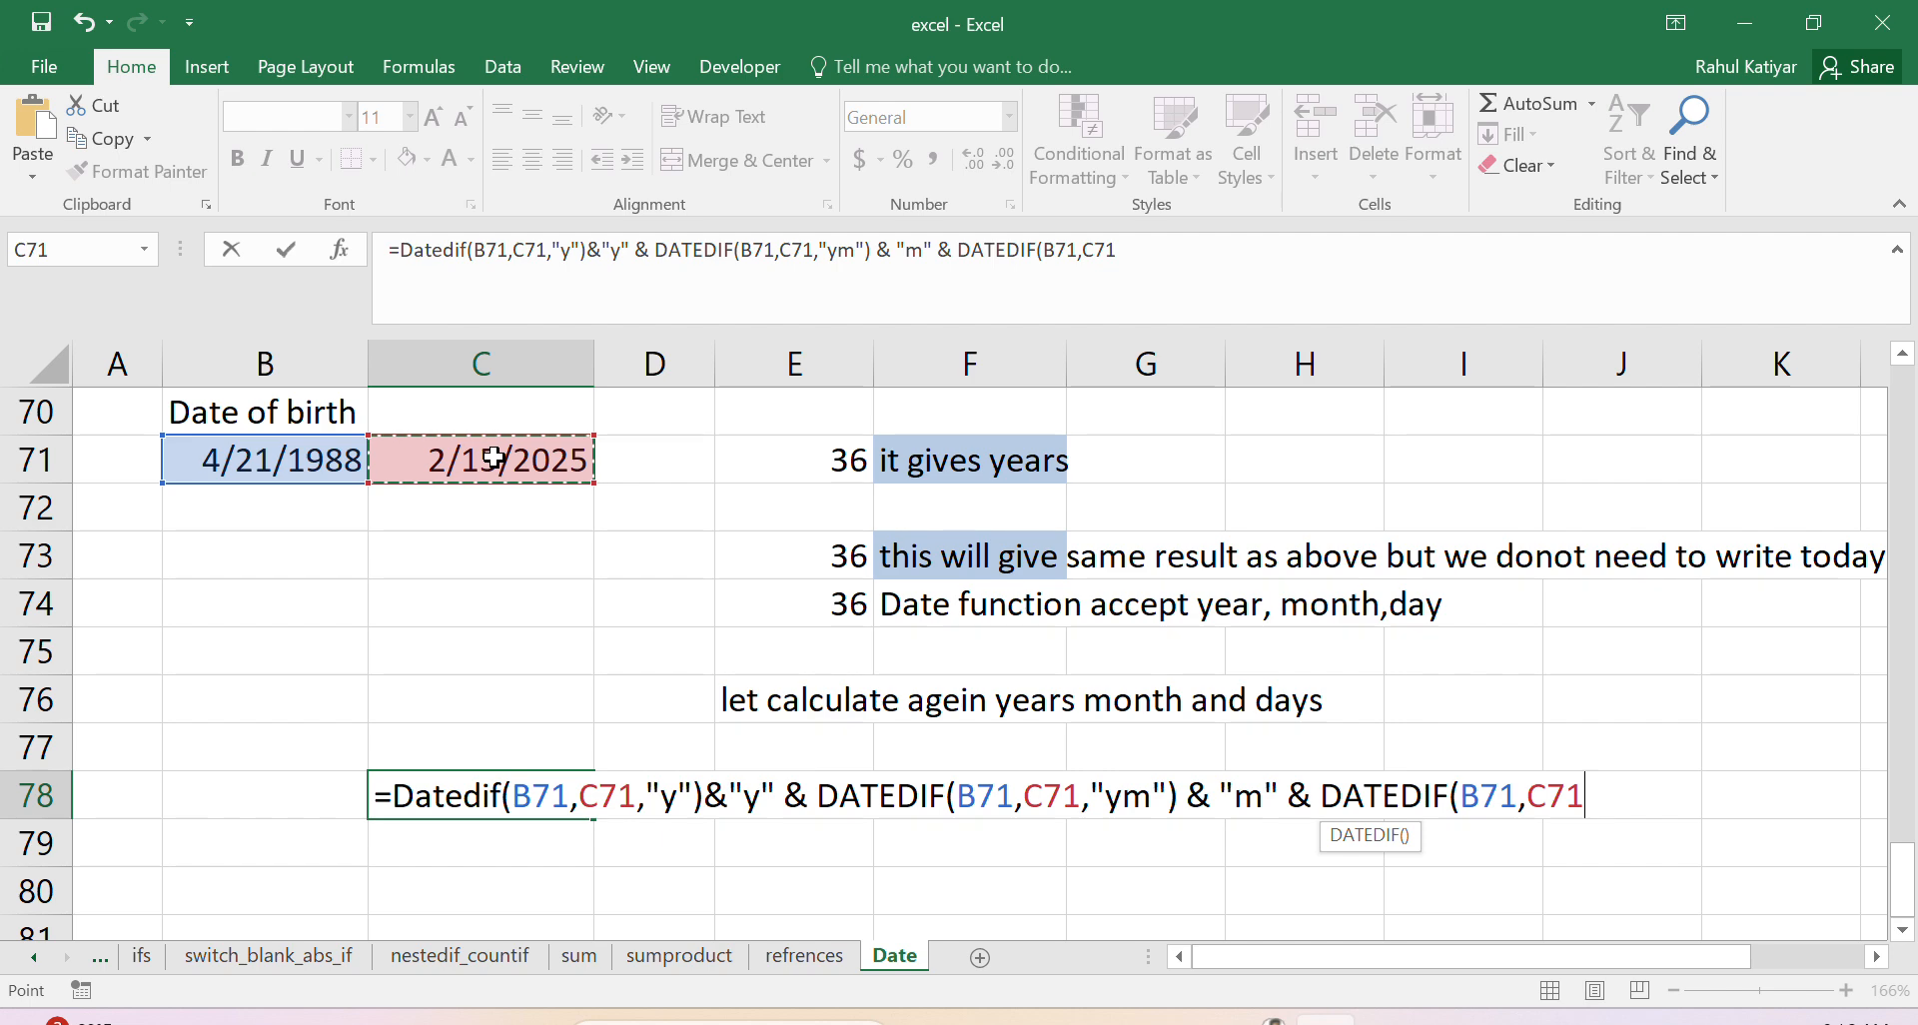
pyautogui.write(',"m')
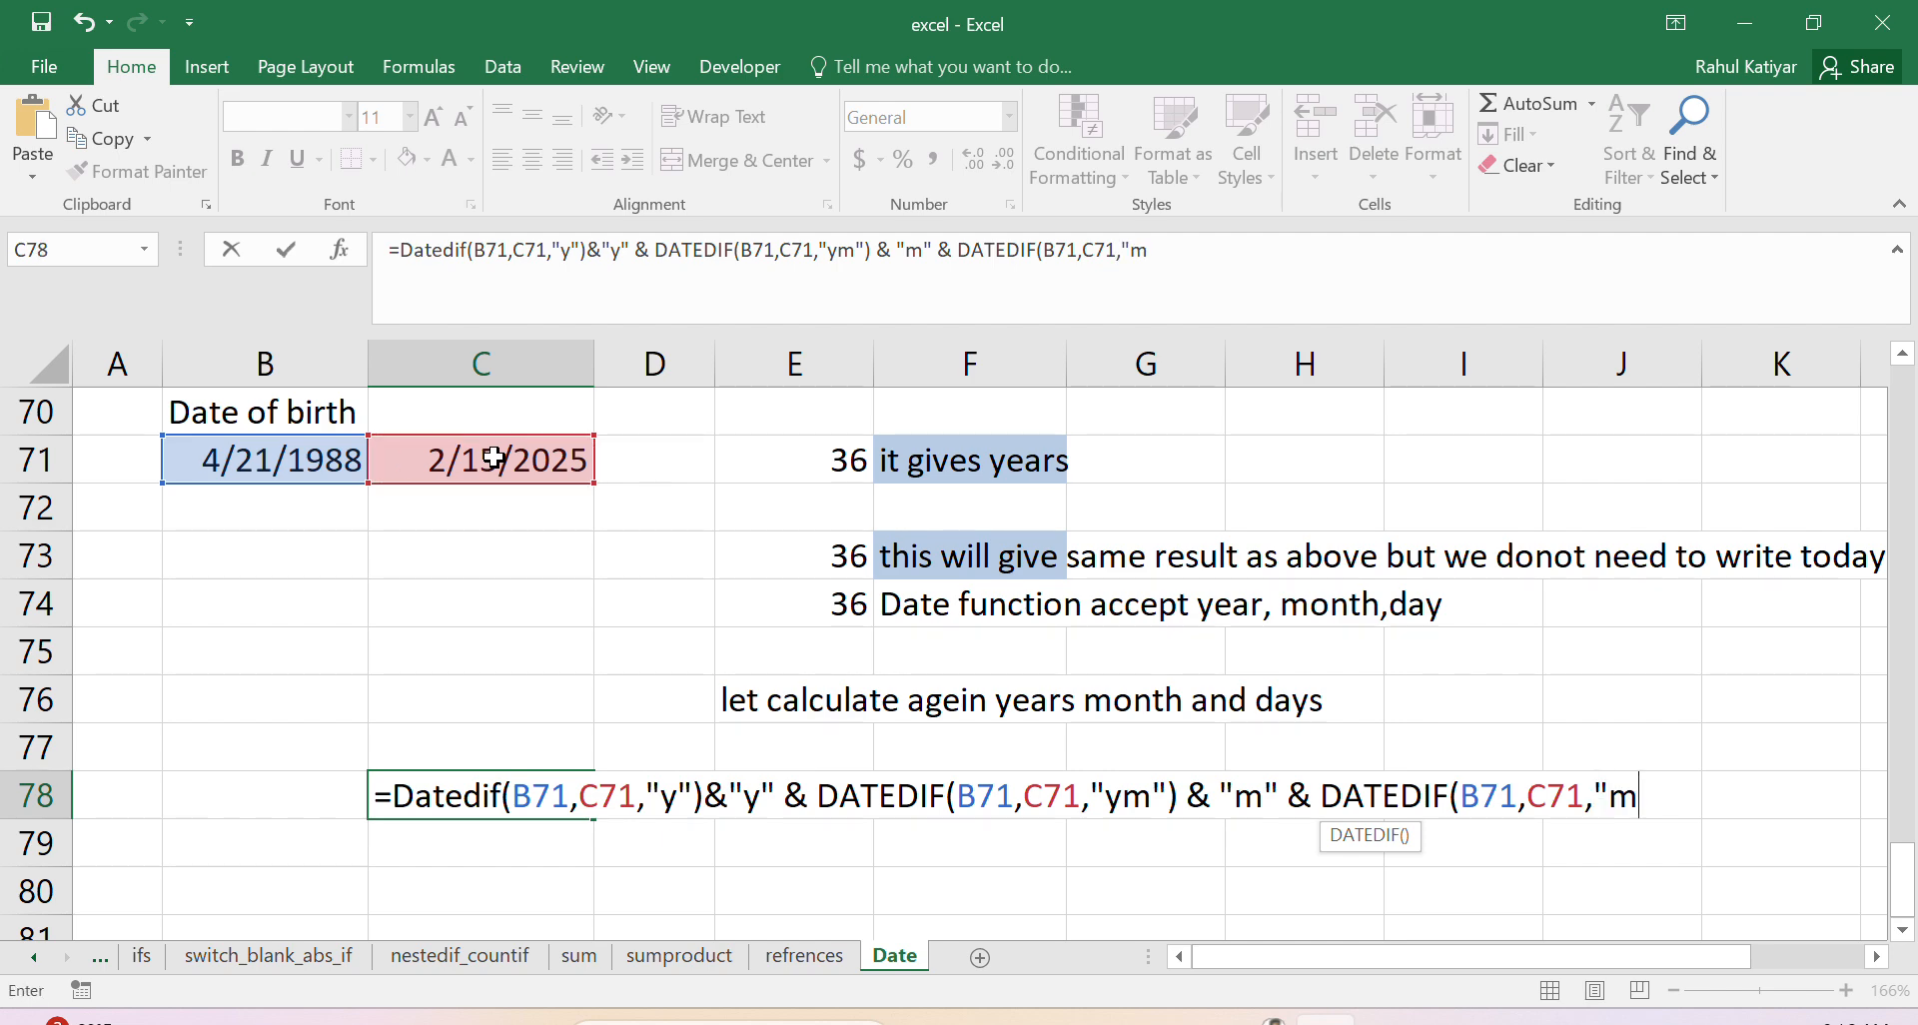
pyautogui.write('d") &')
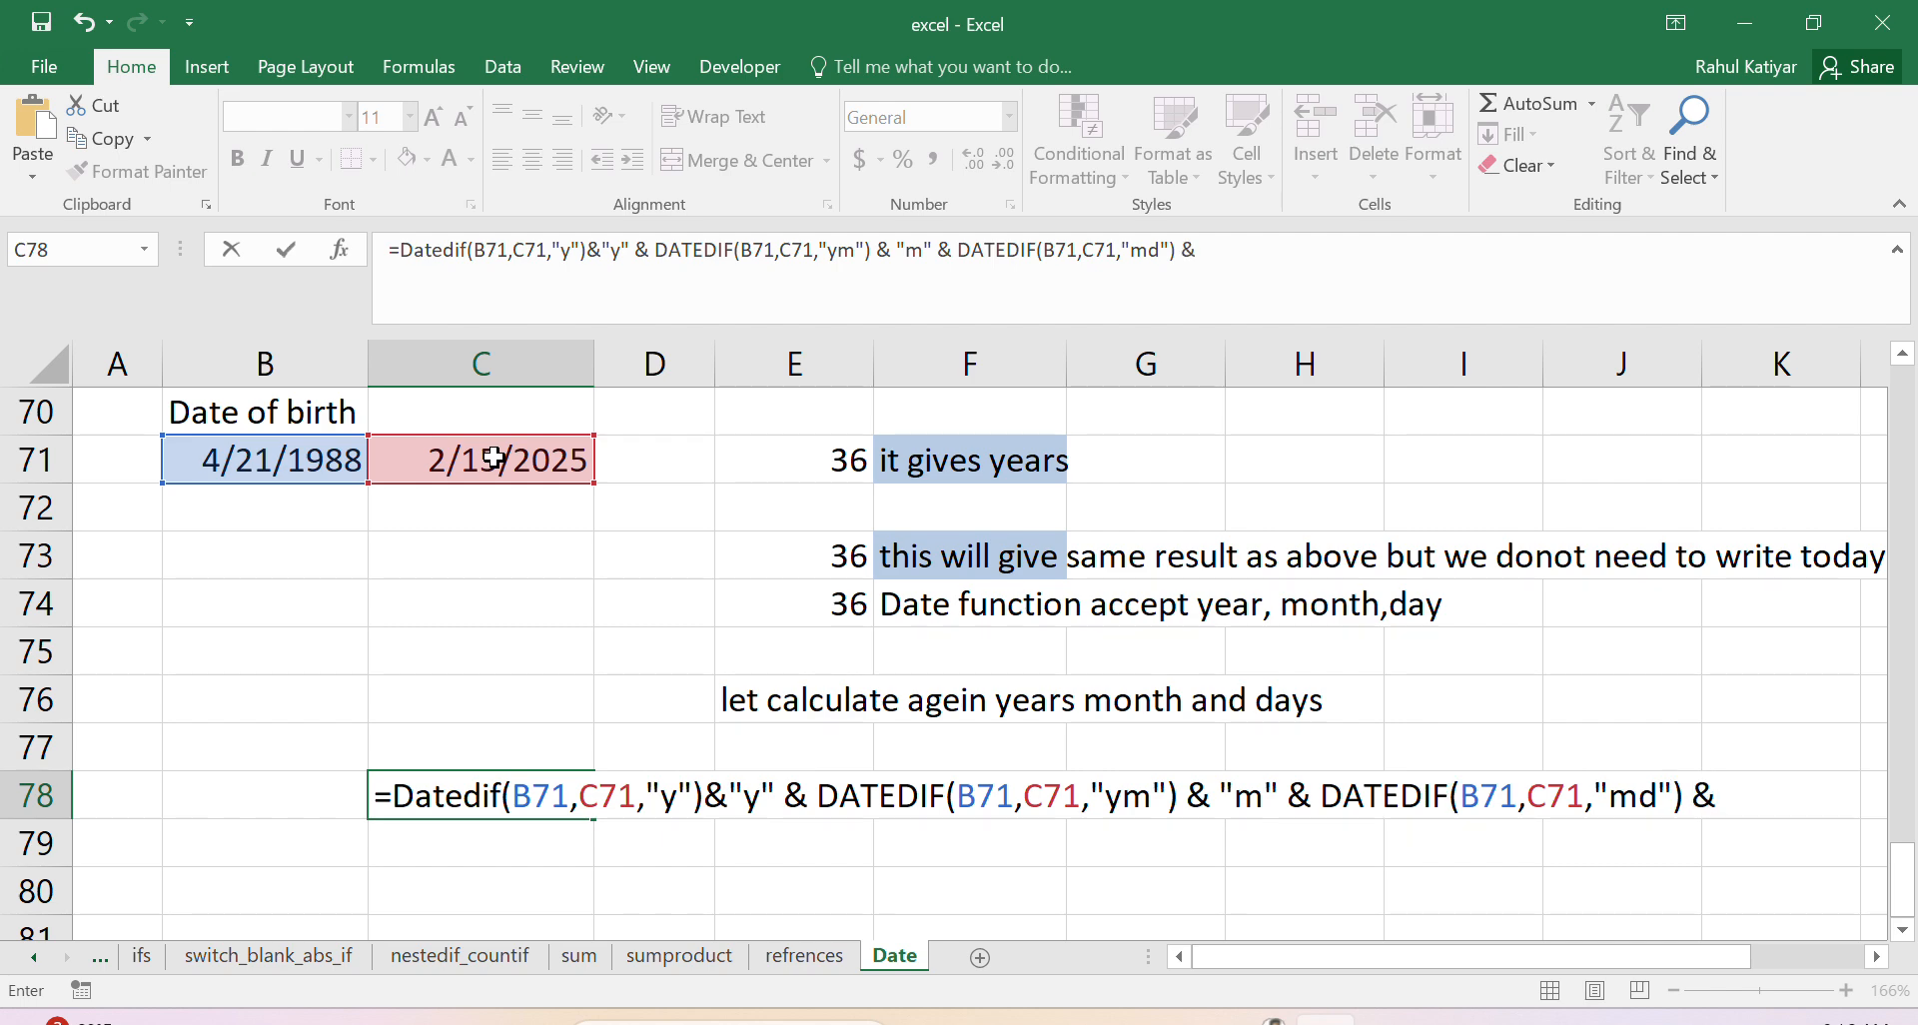
pyautogui.write(' "d"')
pyautogui.press('Return')
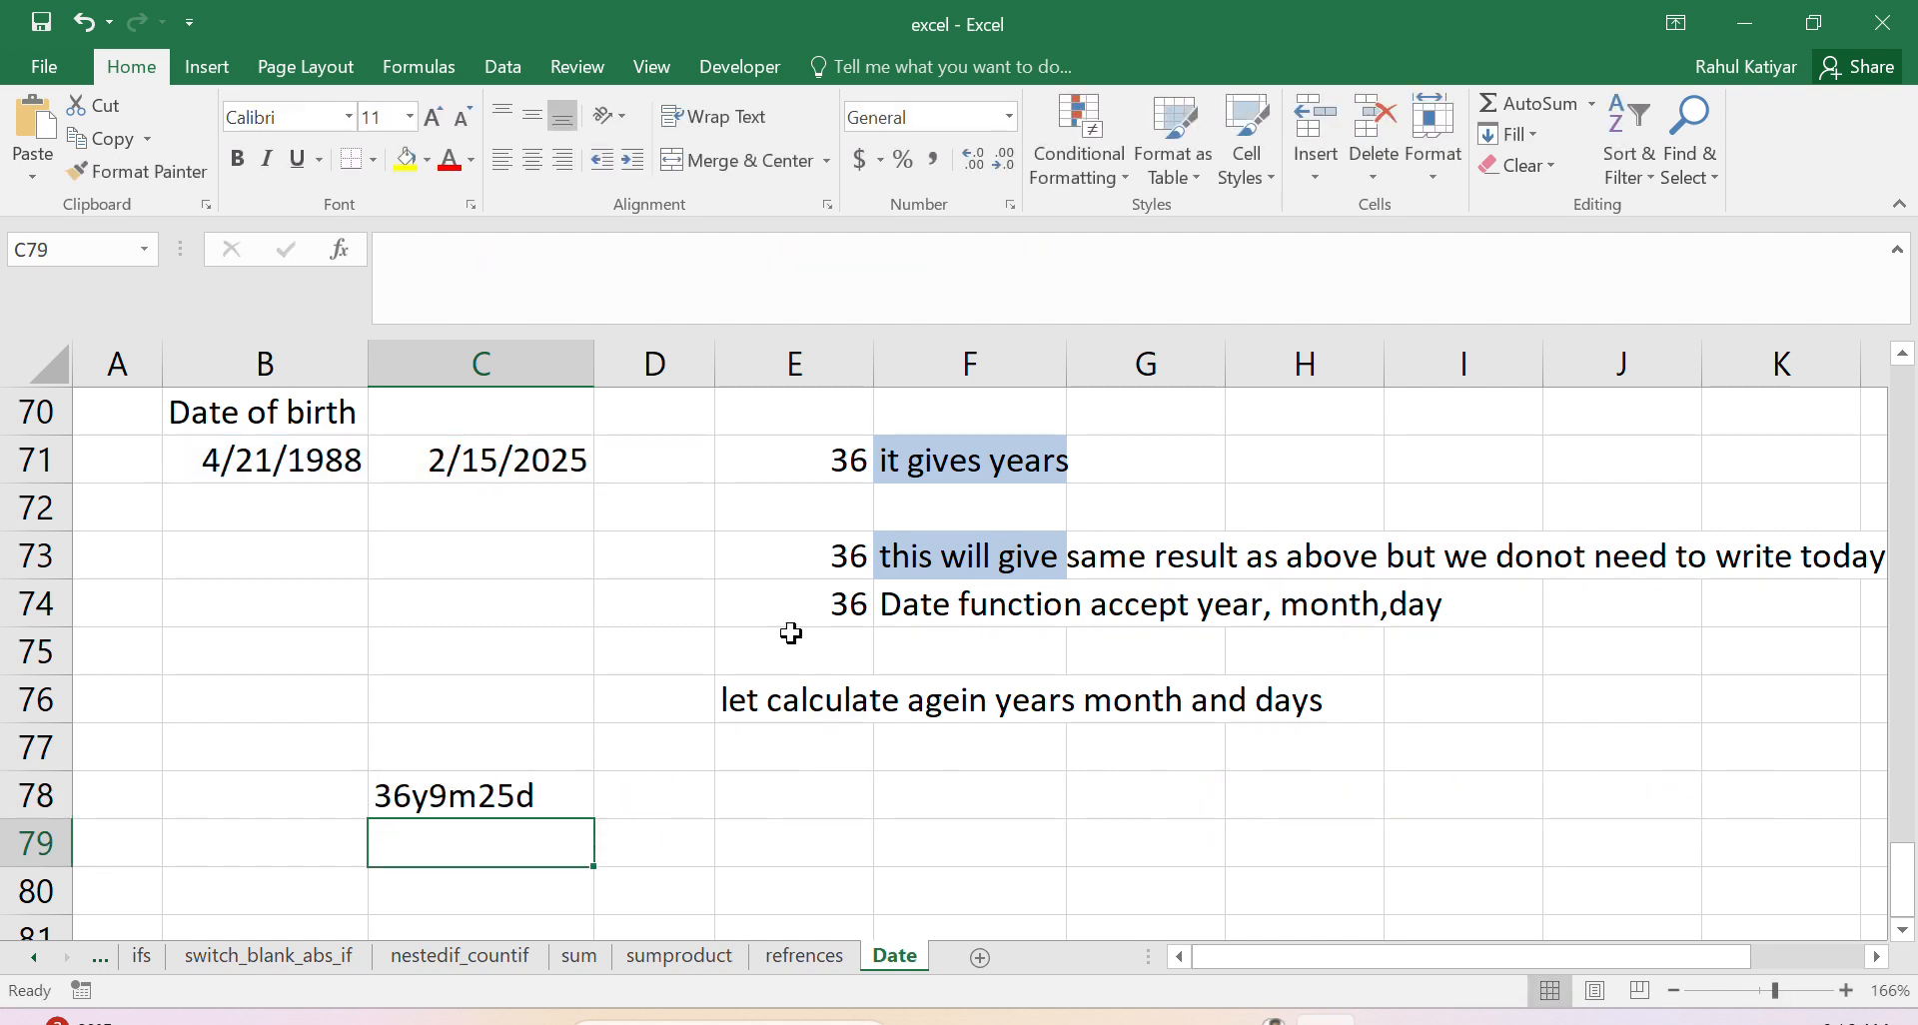
pyautogui.click(515, 805)
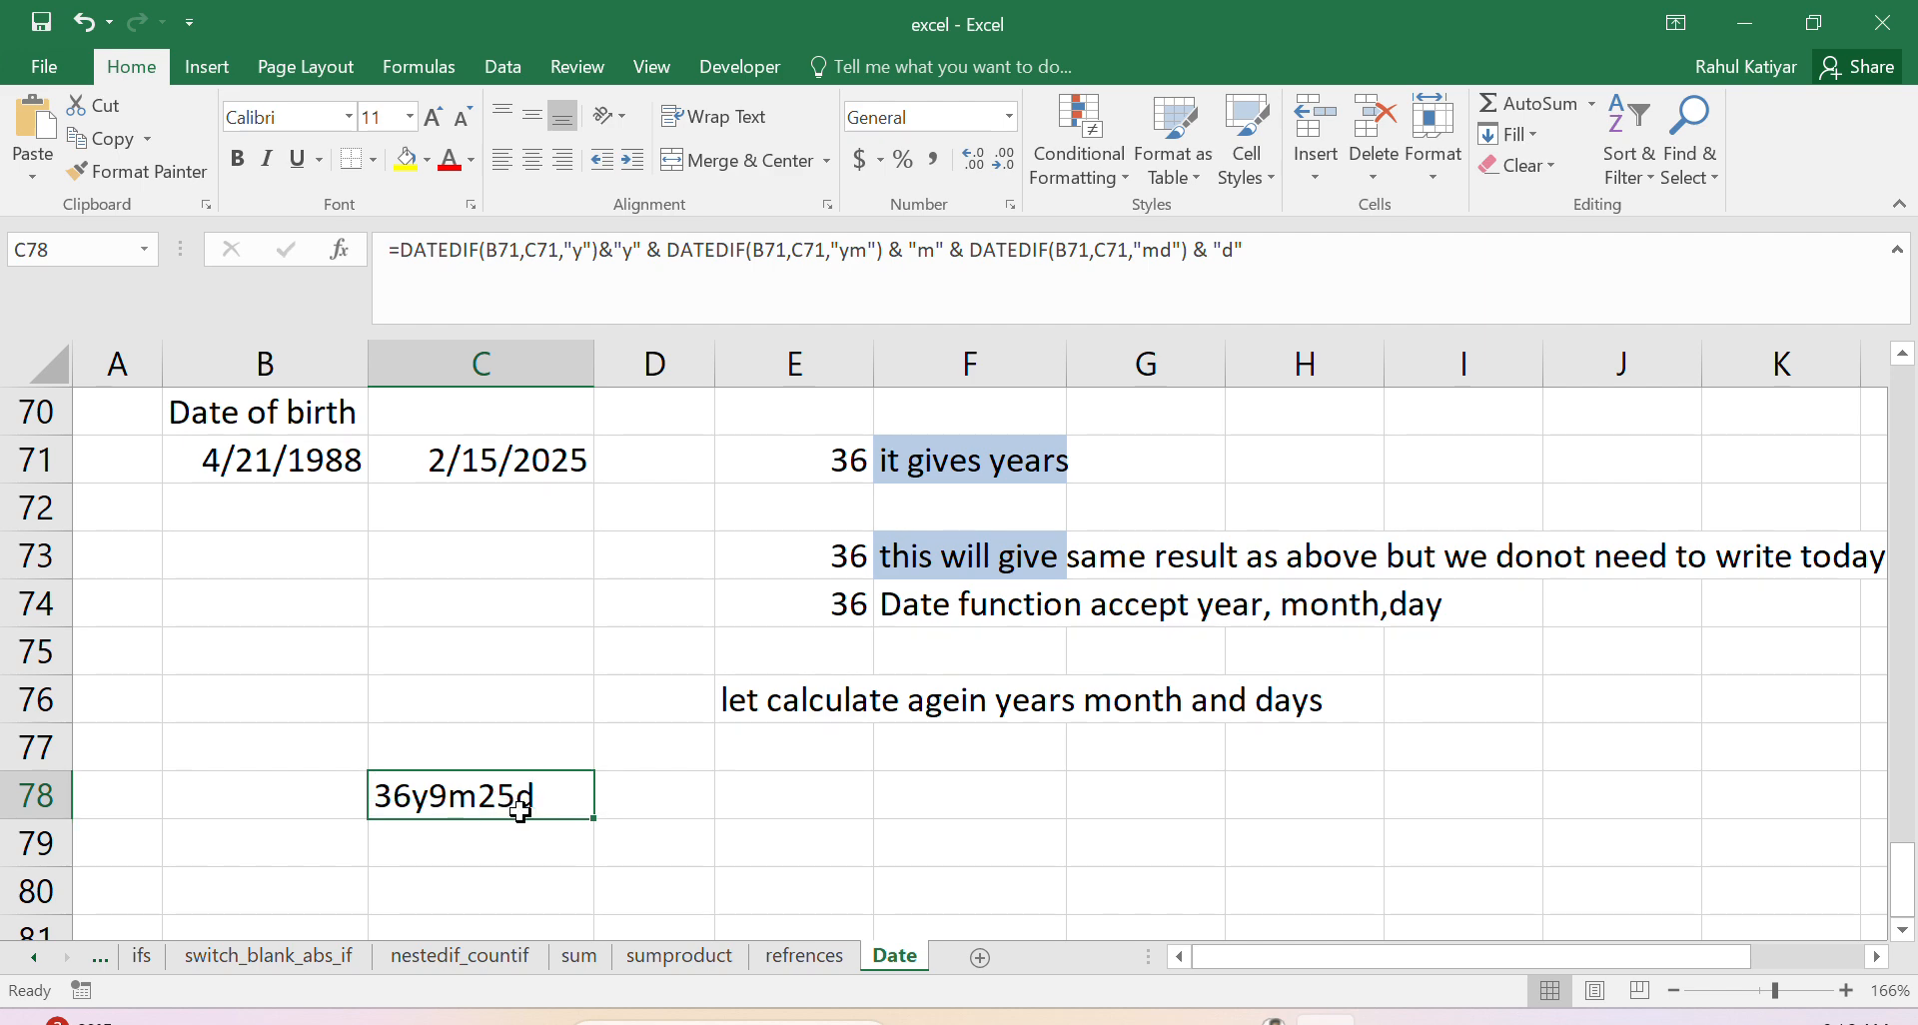
# Step: Enter the note "it will give age in year month and days" in E78, beside the combined age formula
pyautogui.click(823, 793)
pyautogui.write('it wi')
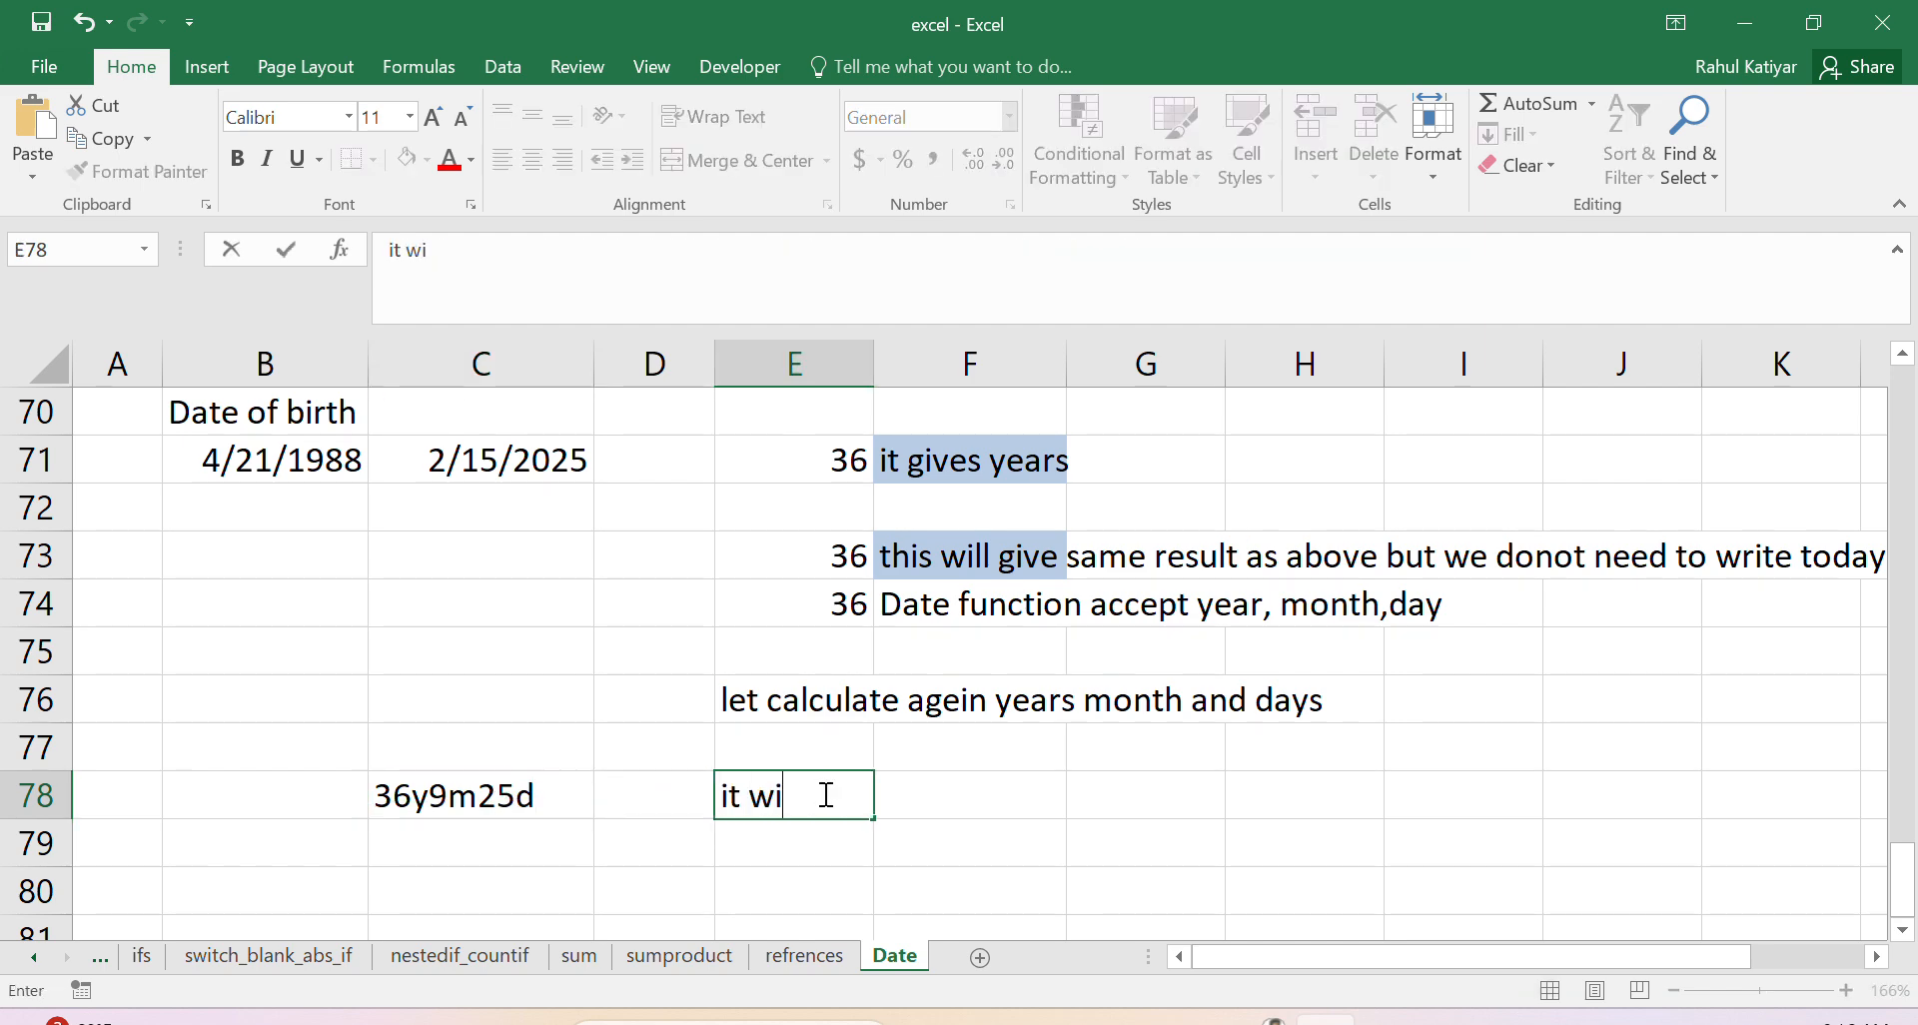
pyautogui.write('ll give d')
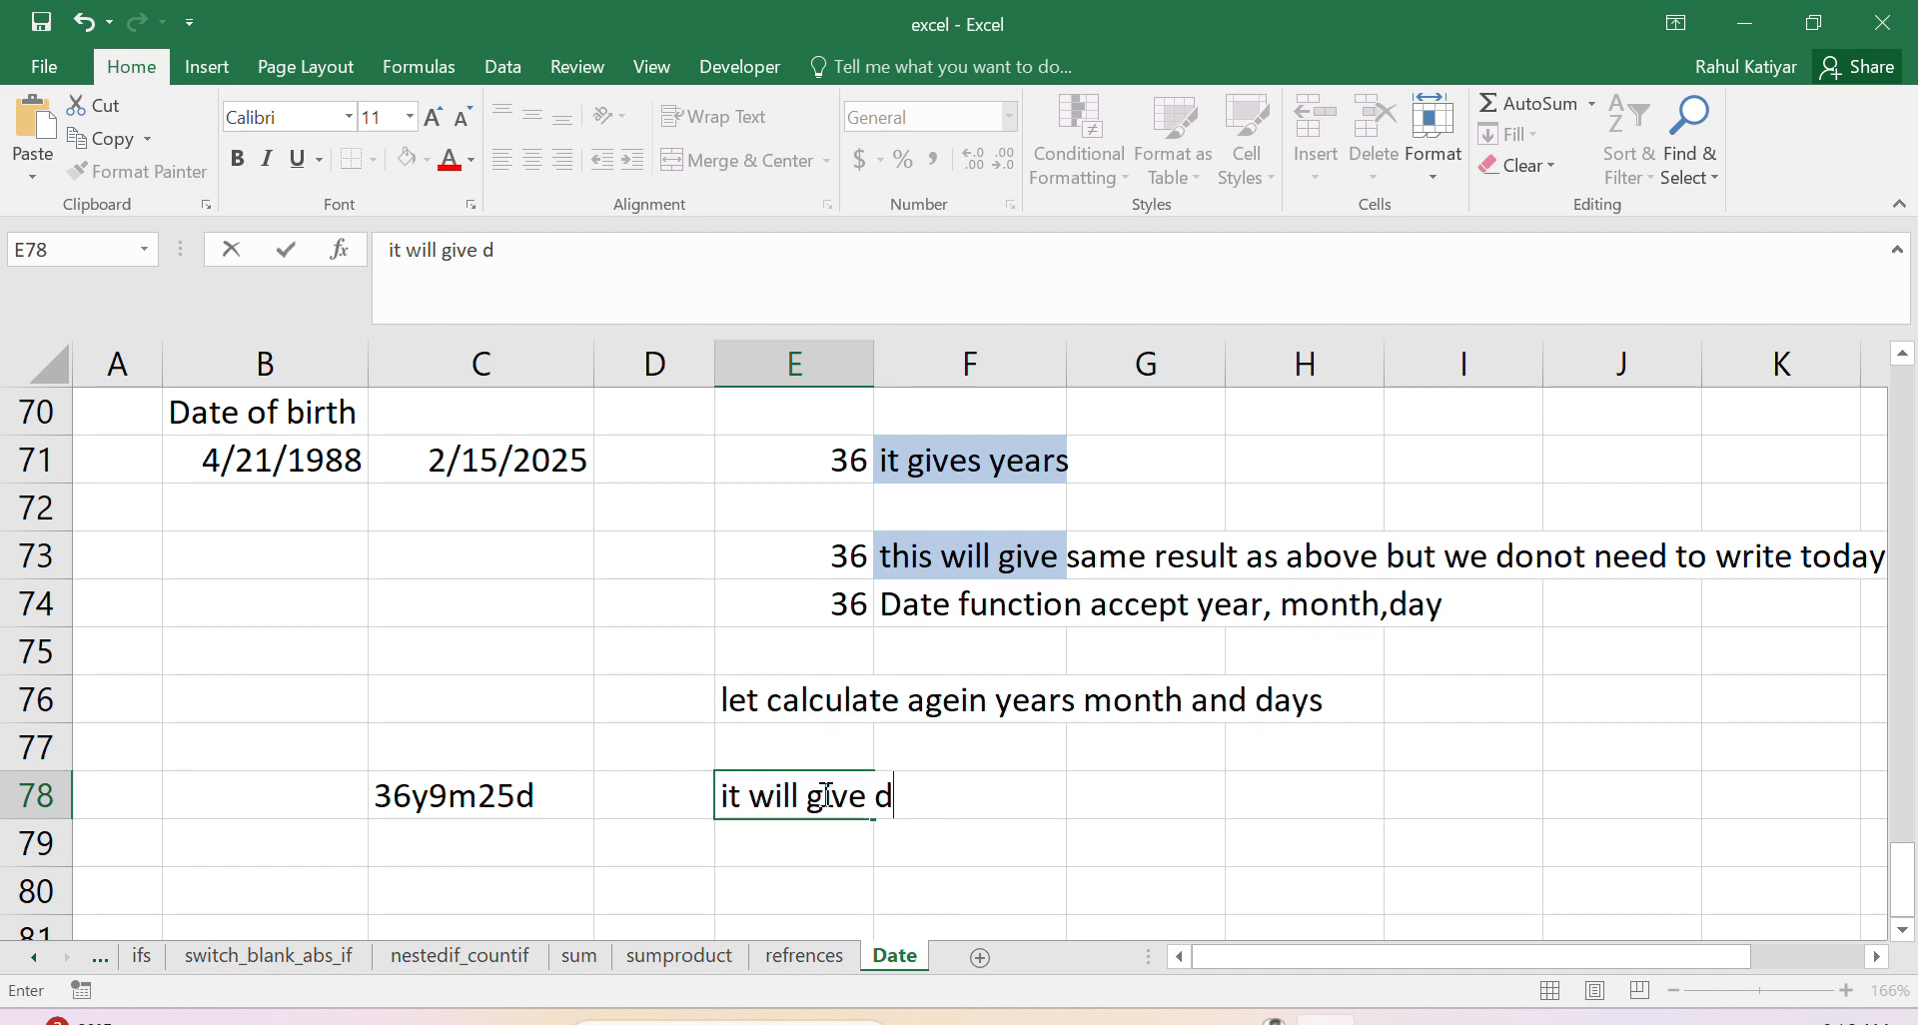
pyautogui.write('a')
pyautogui.press('BackSpace')
pyautogui.press('BackSpace')
pyautogui.write('age in ')
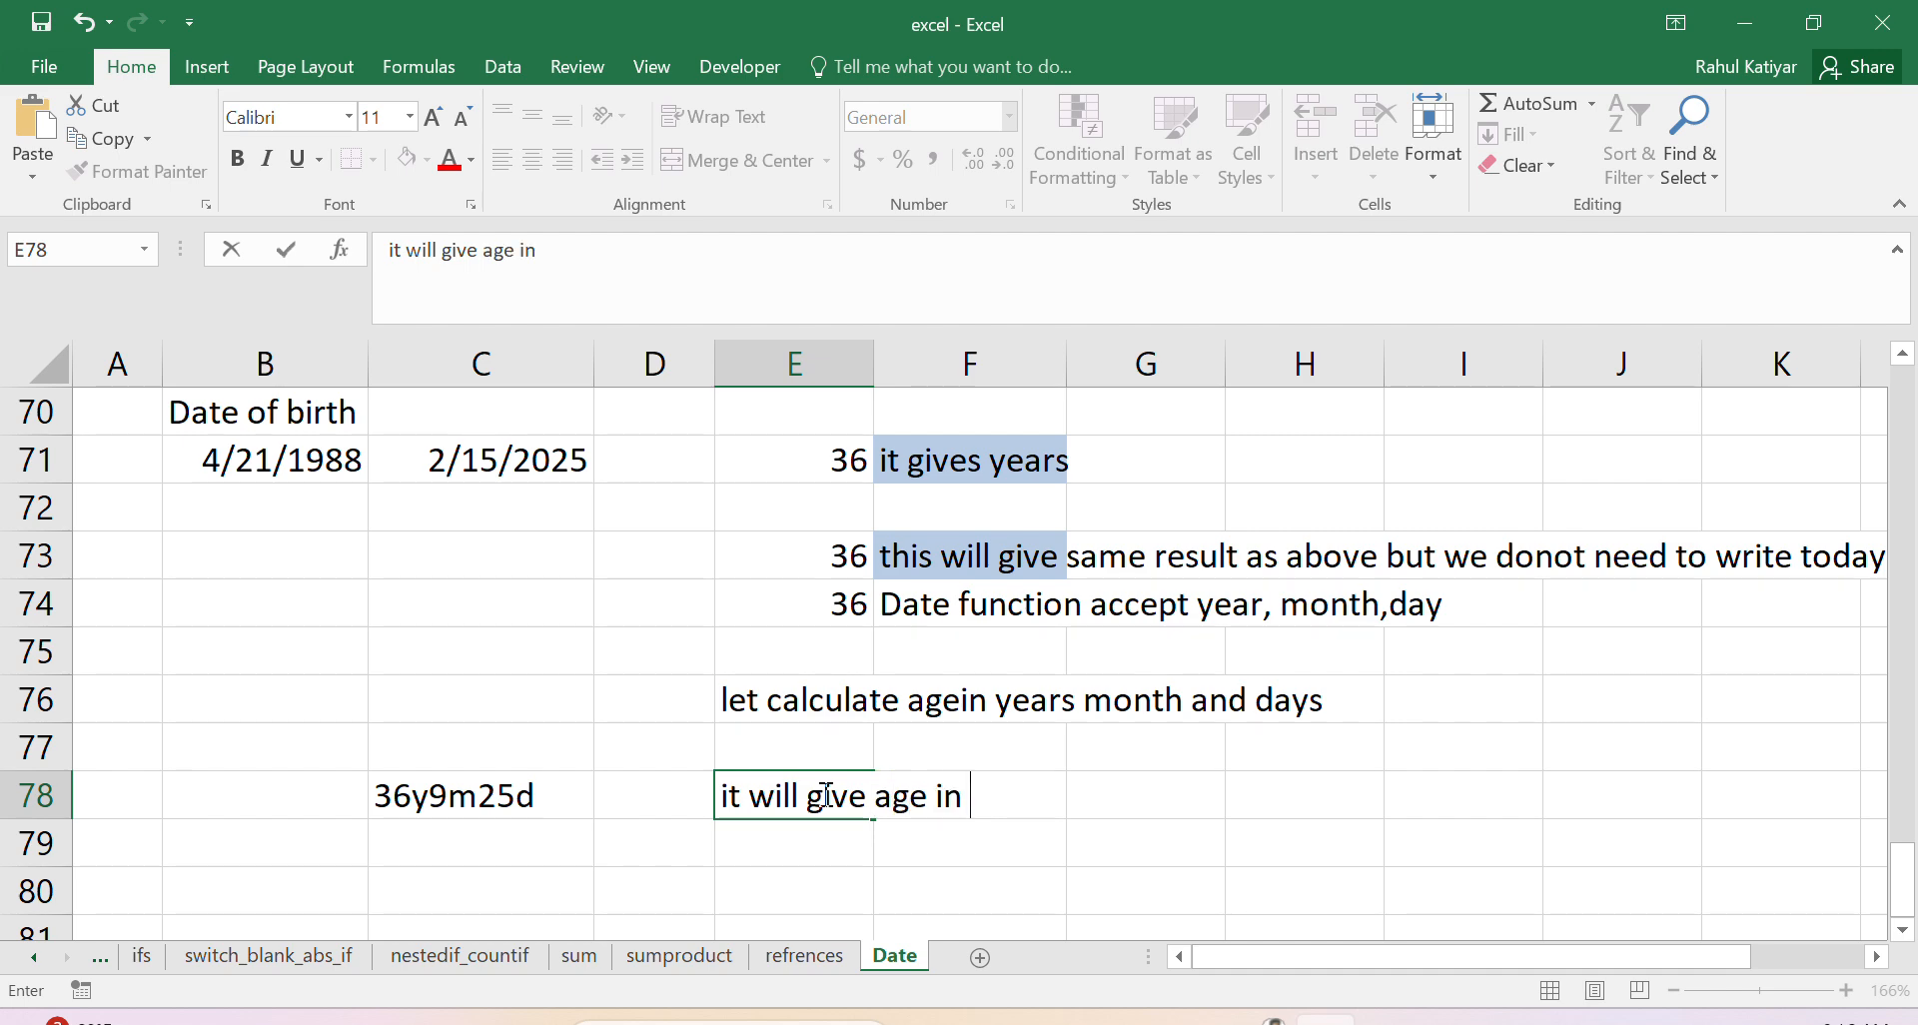
pyautogui.write('year month an')
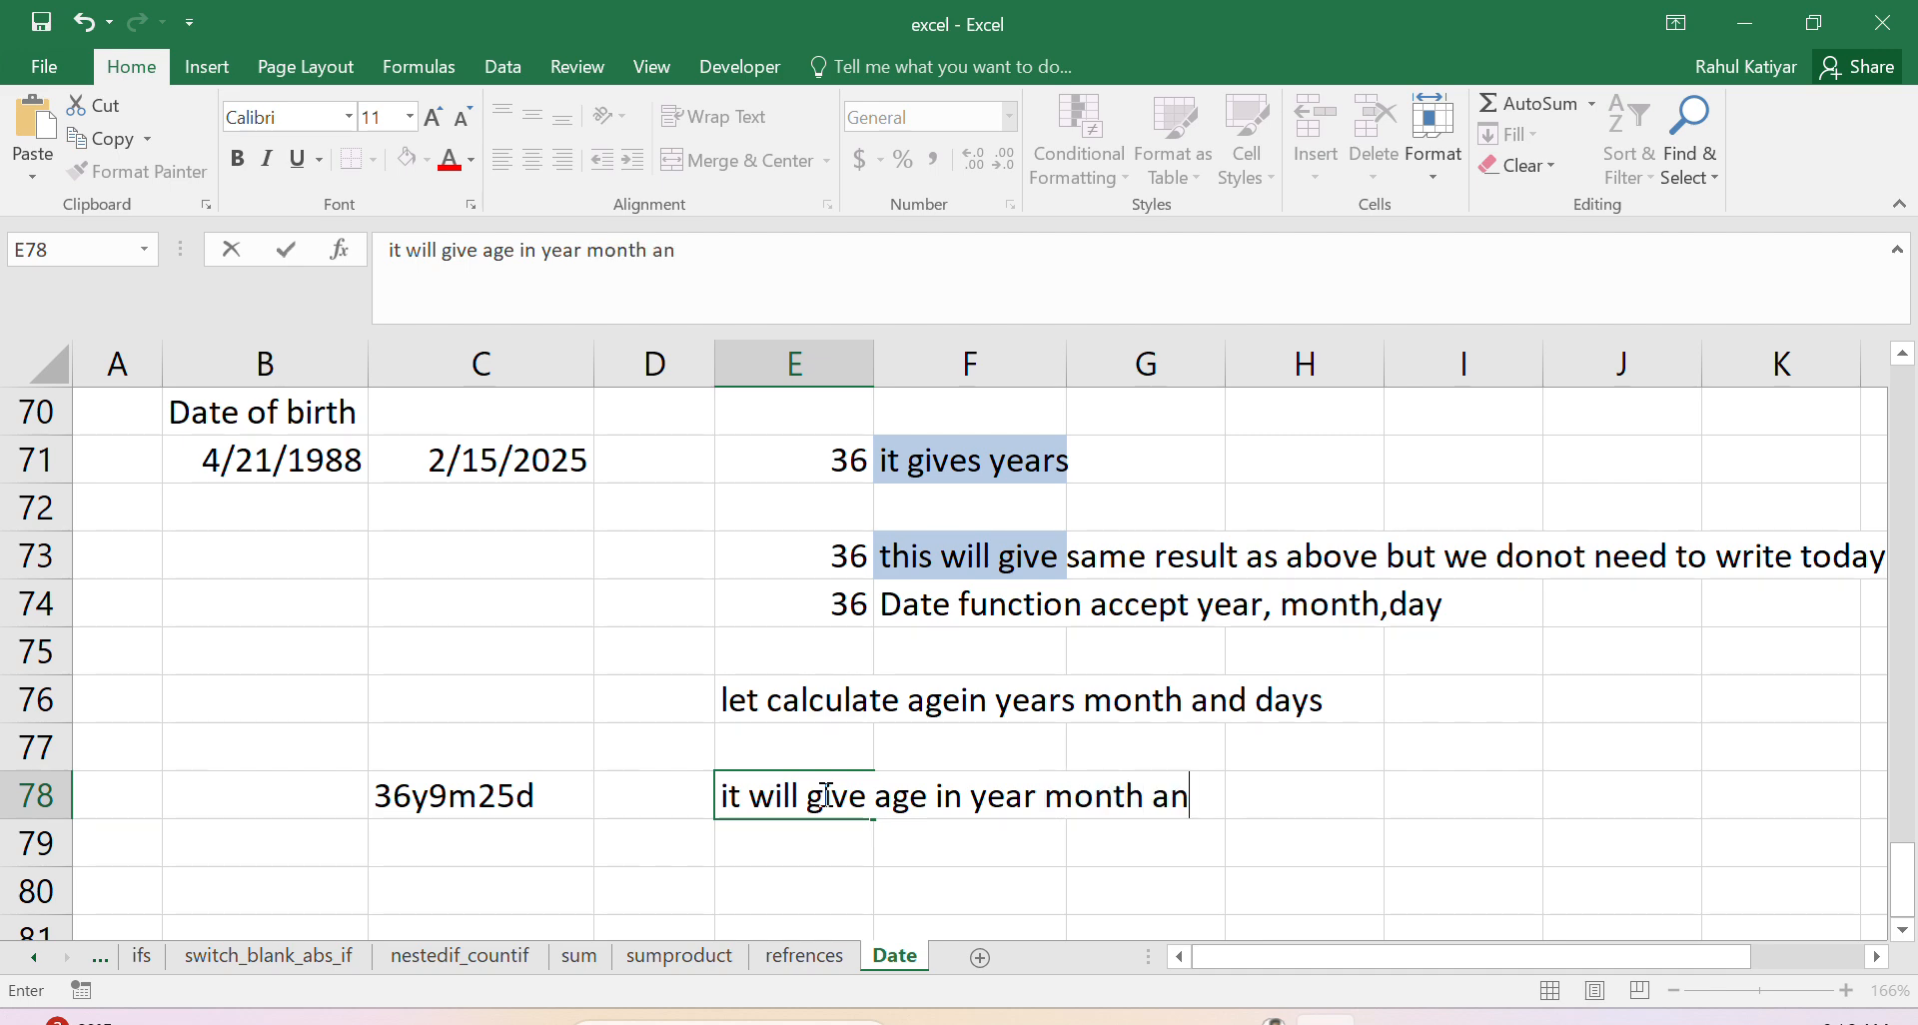
pyautogui.write('d days')
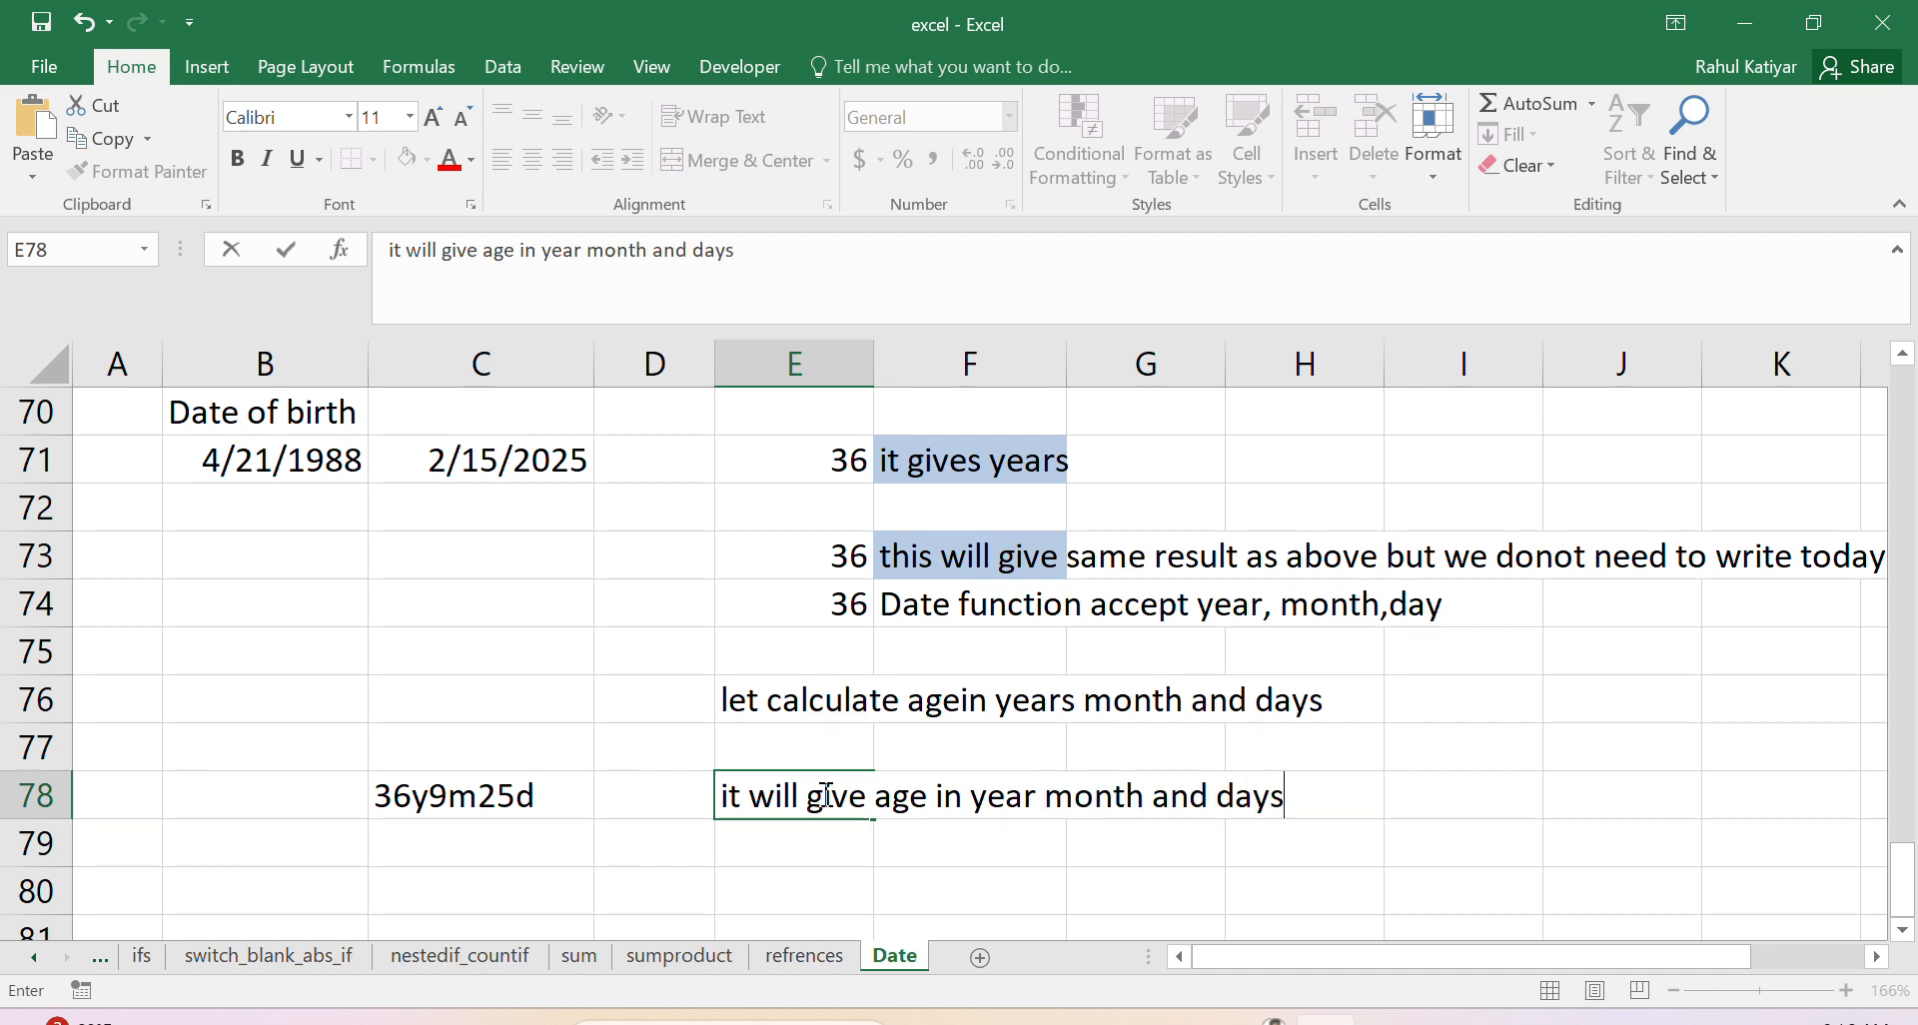
# Step: Add the note "we concatenate using & operator" in E79
pyautogui.click(857, 841)
pyautogui.write('we c')
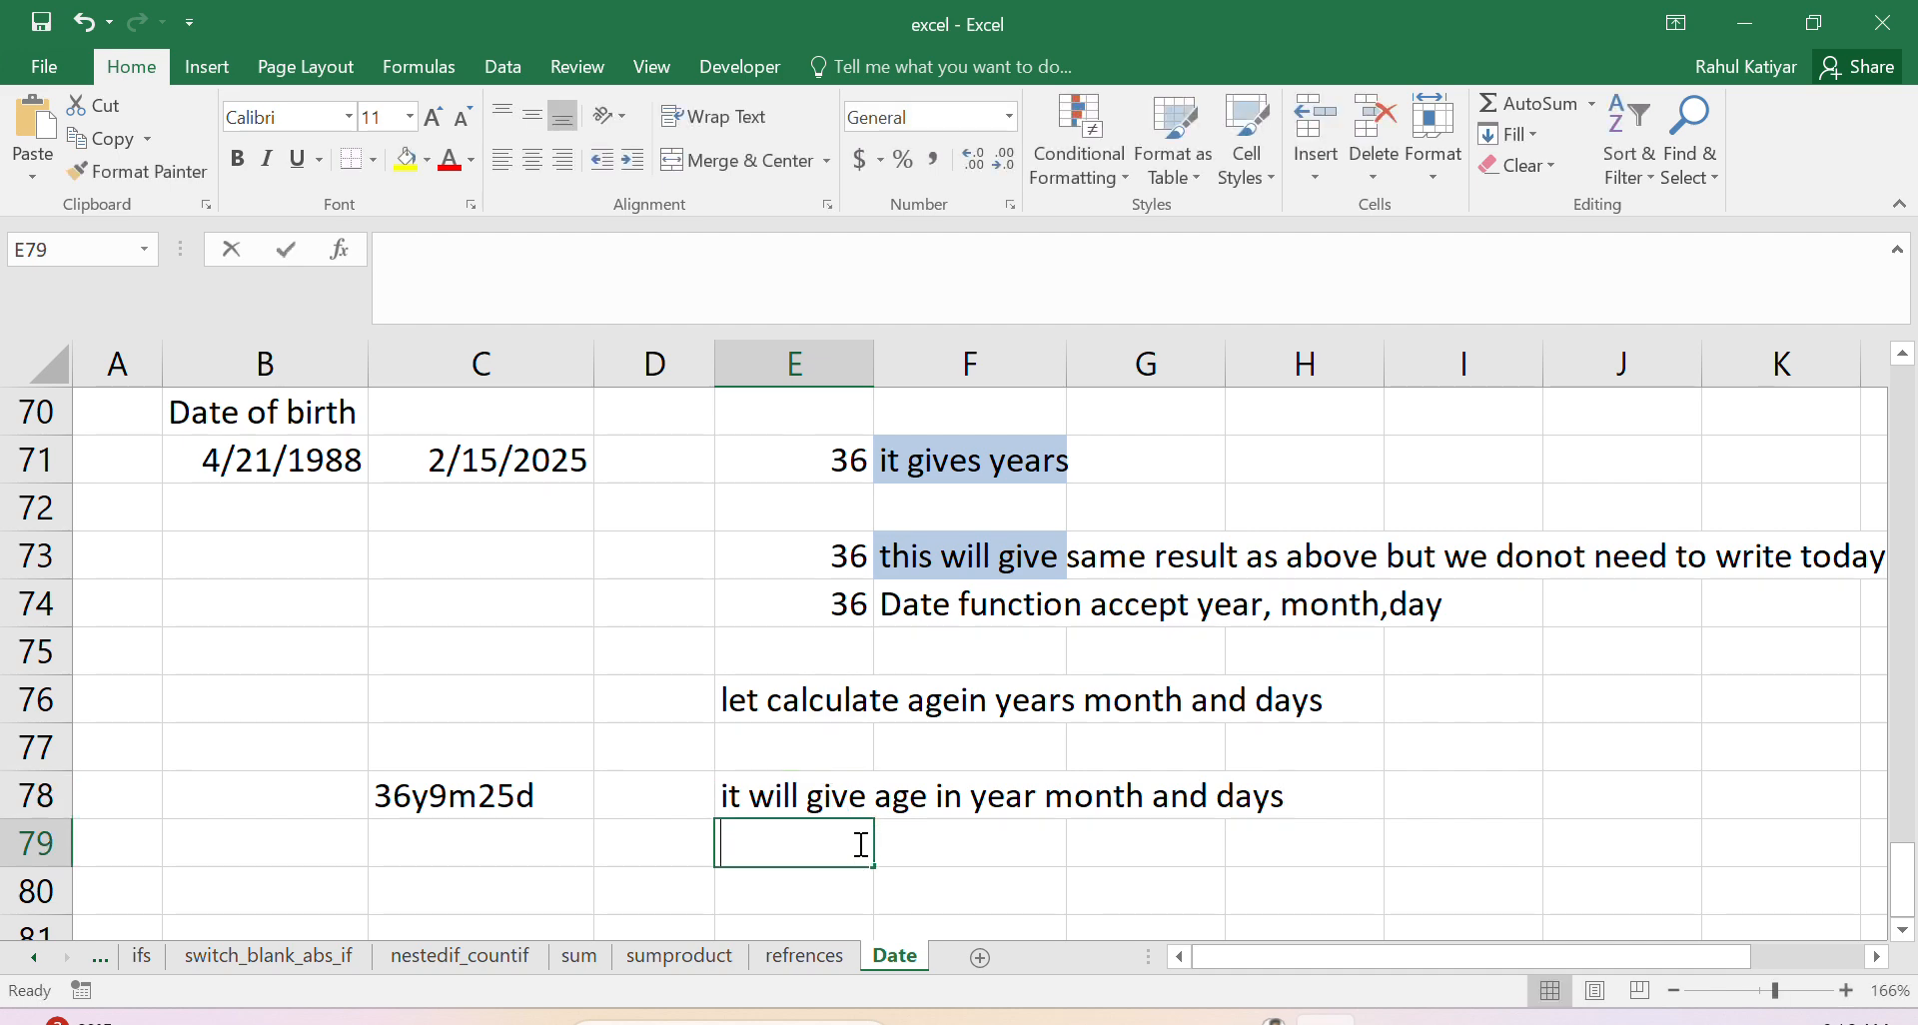
pyautogui.write('onca')
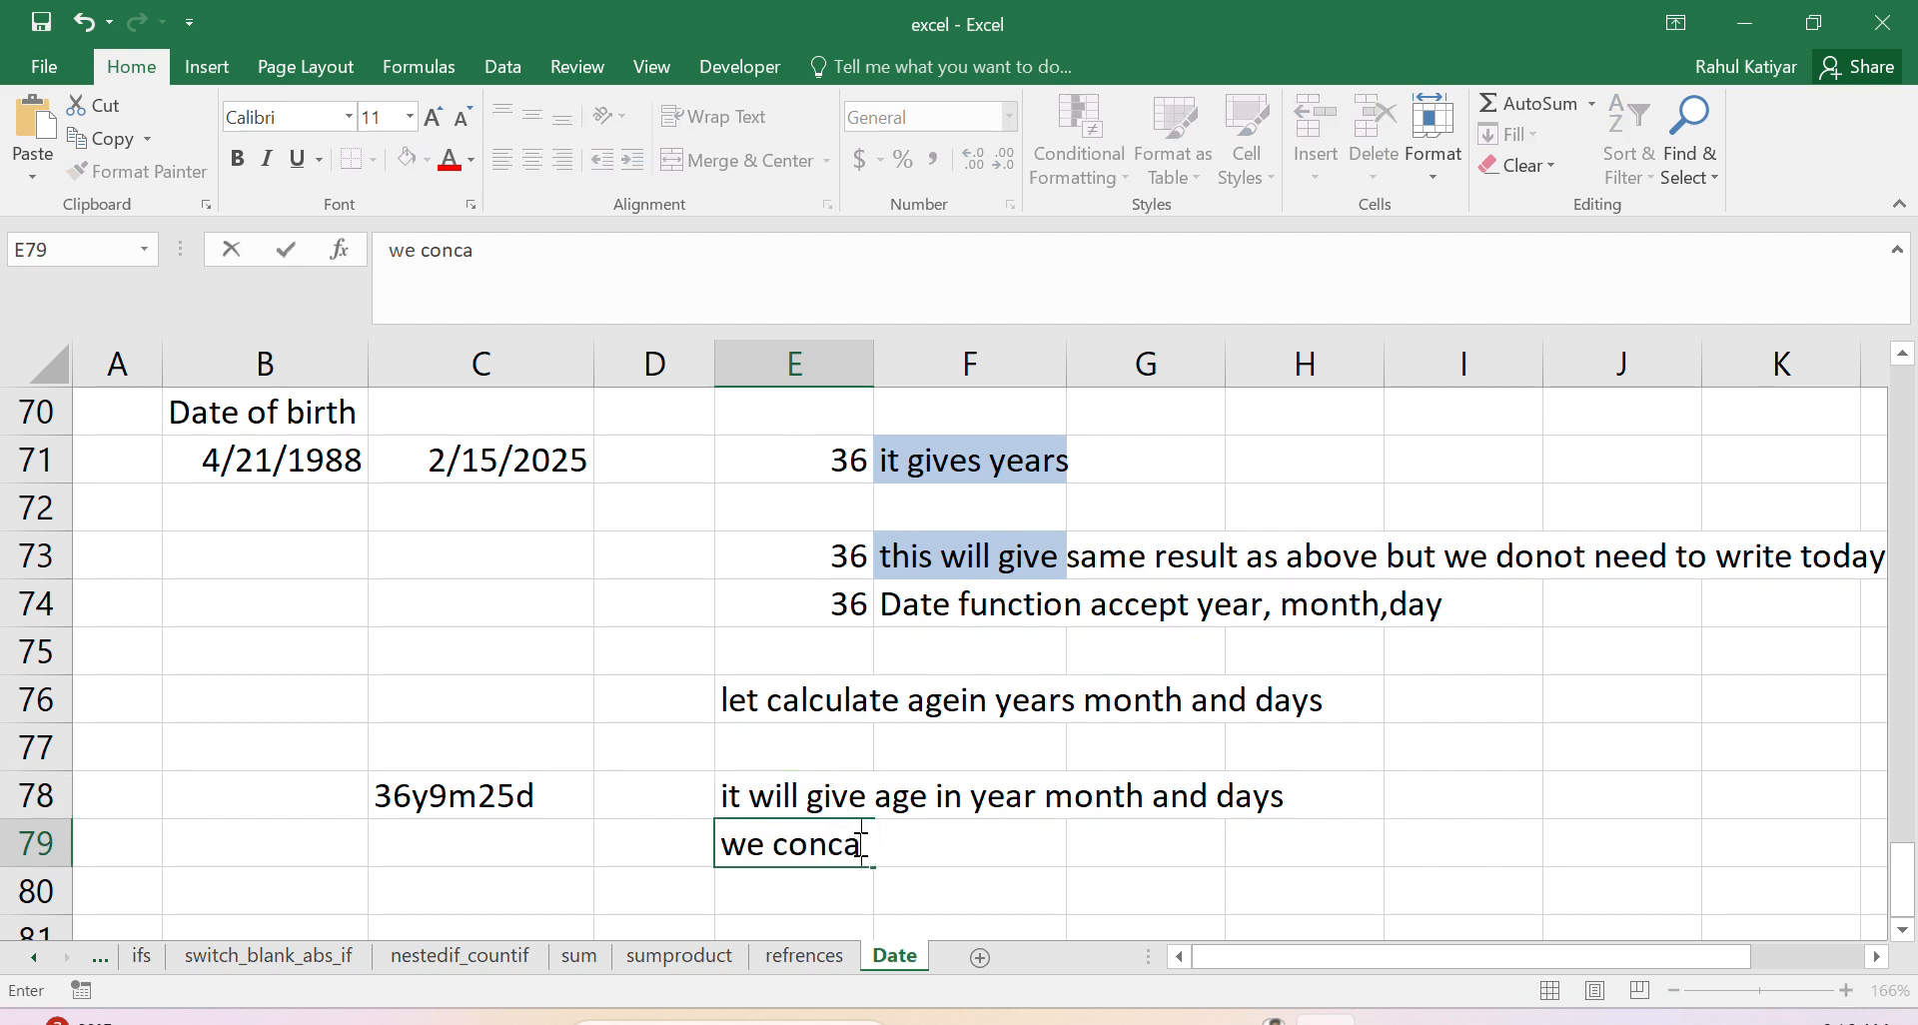
pyautogui.write('tenate usi')
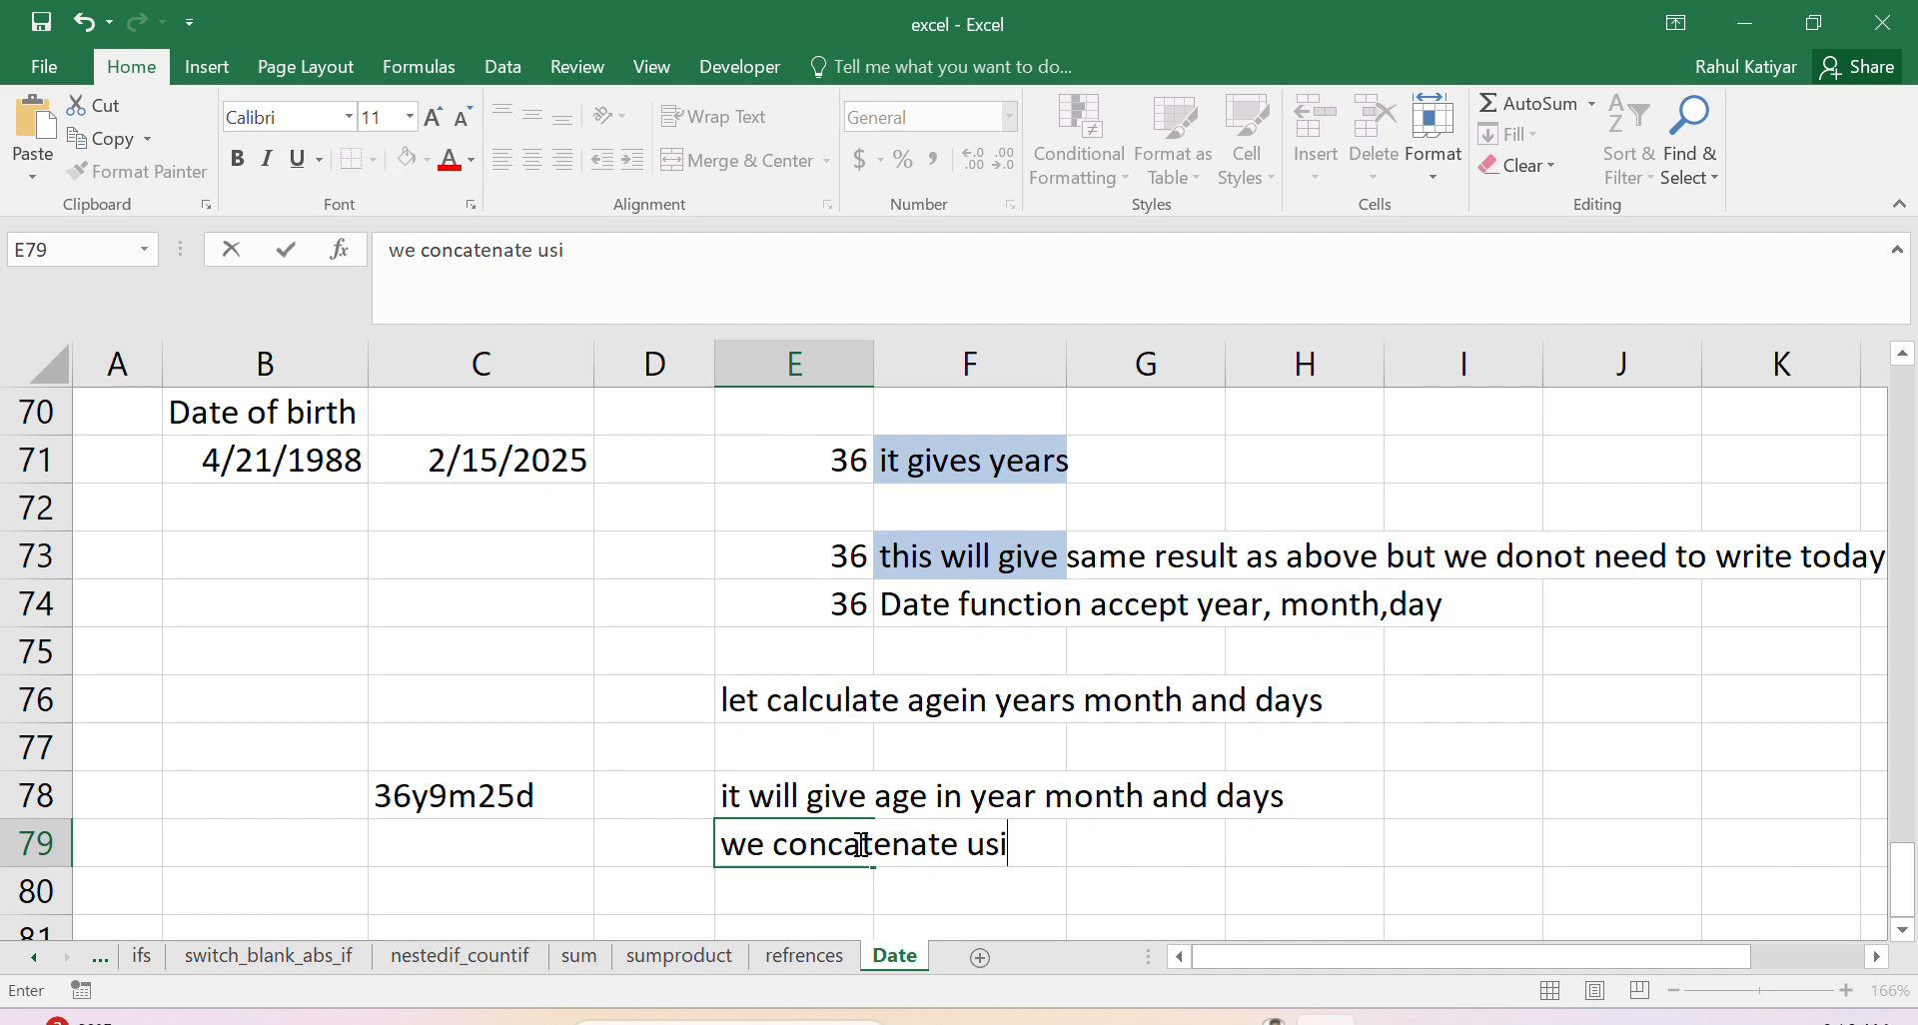
pyautogui.write('ng & operato')
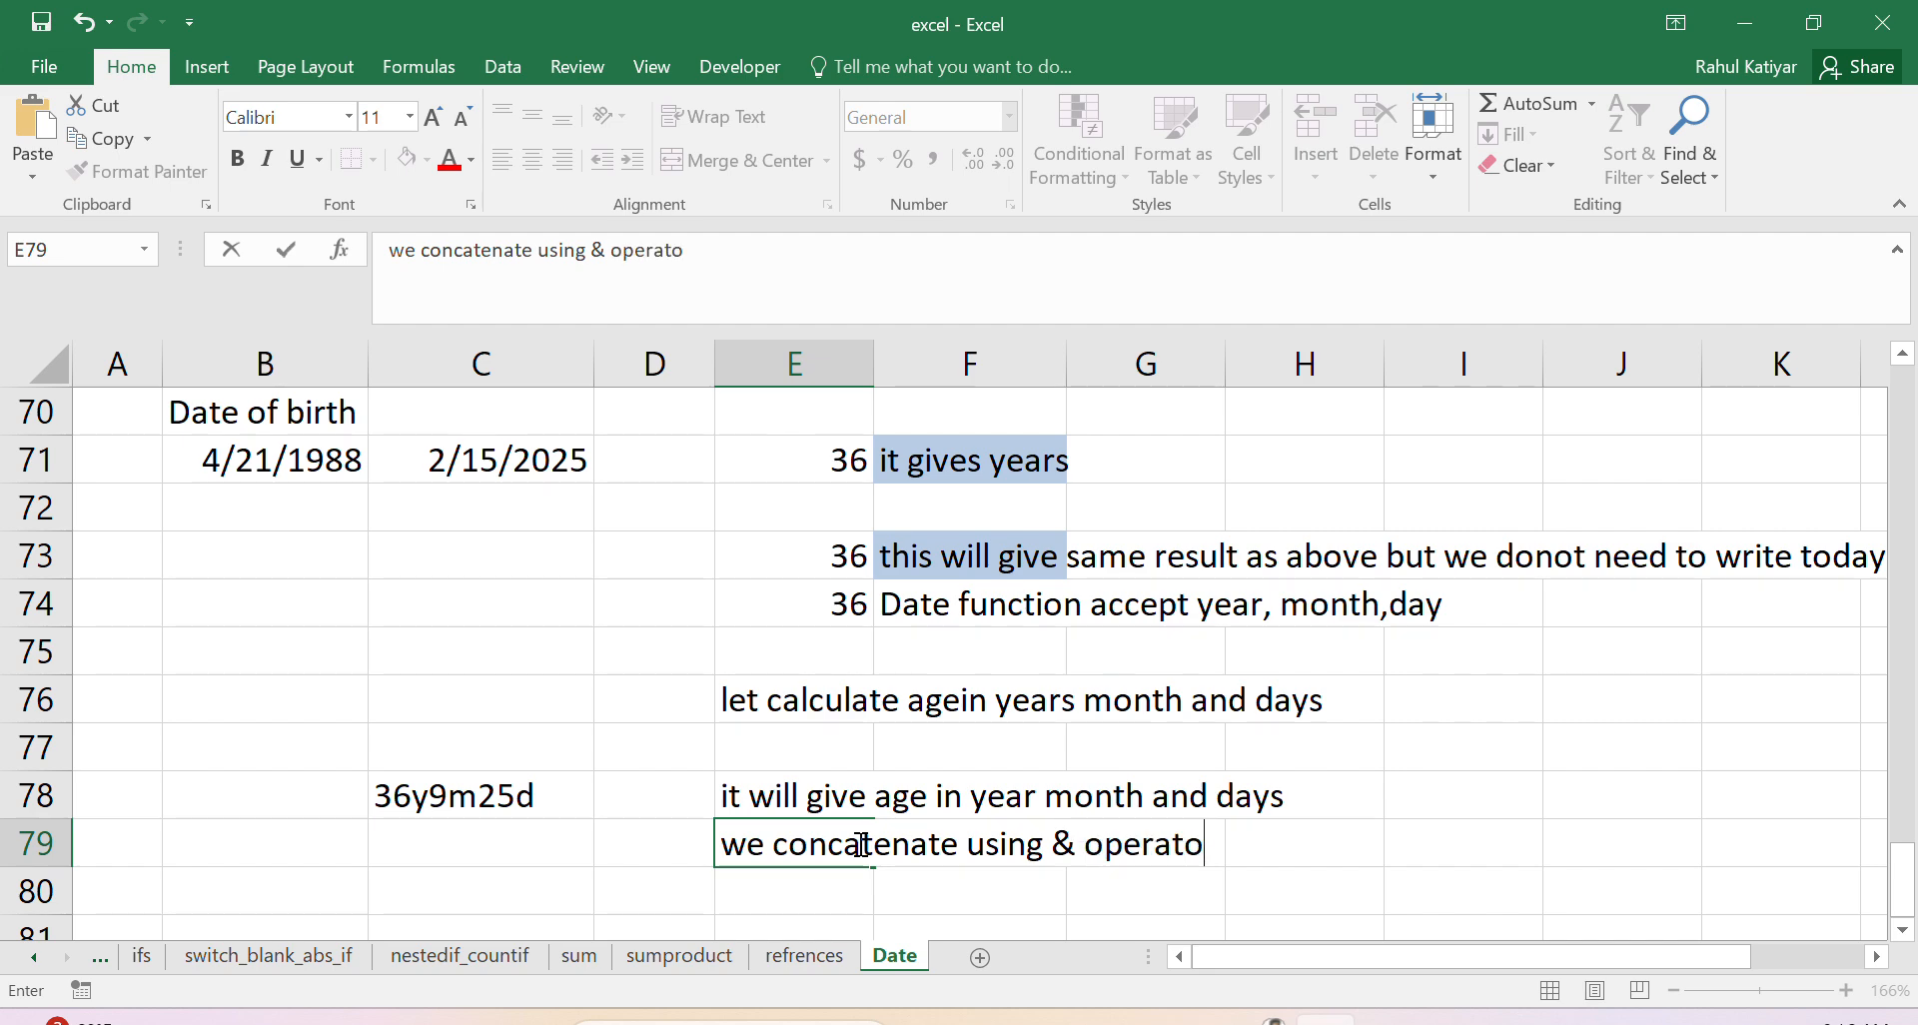
pyautogui.write('r w')
pyautogui.press('BackSpace')
# Step: Write the closing note "anyquery pls comment tahnks for watching" in E80
pyautogui.click(791, 892)
pyautogui.write('any')
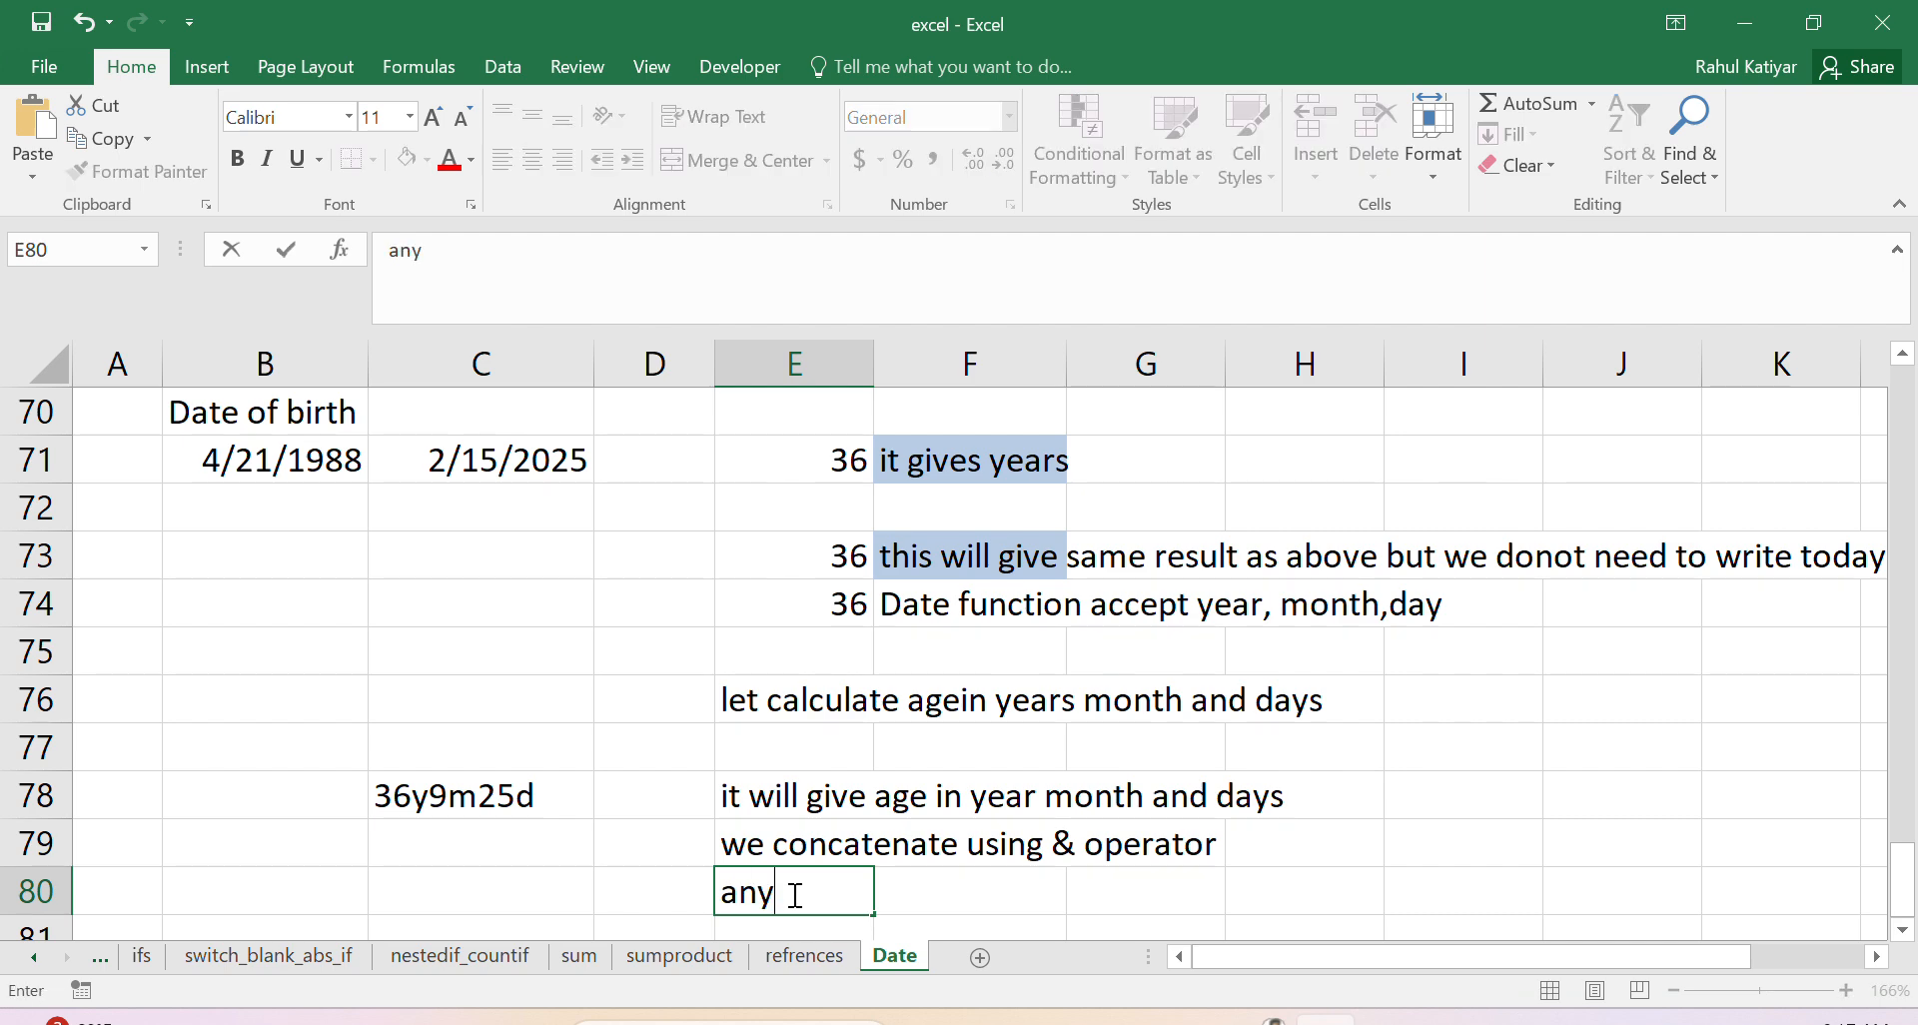
pyautogui.write('query pls comme')
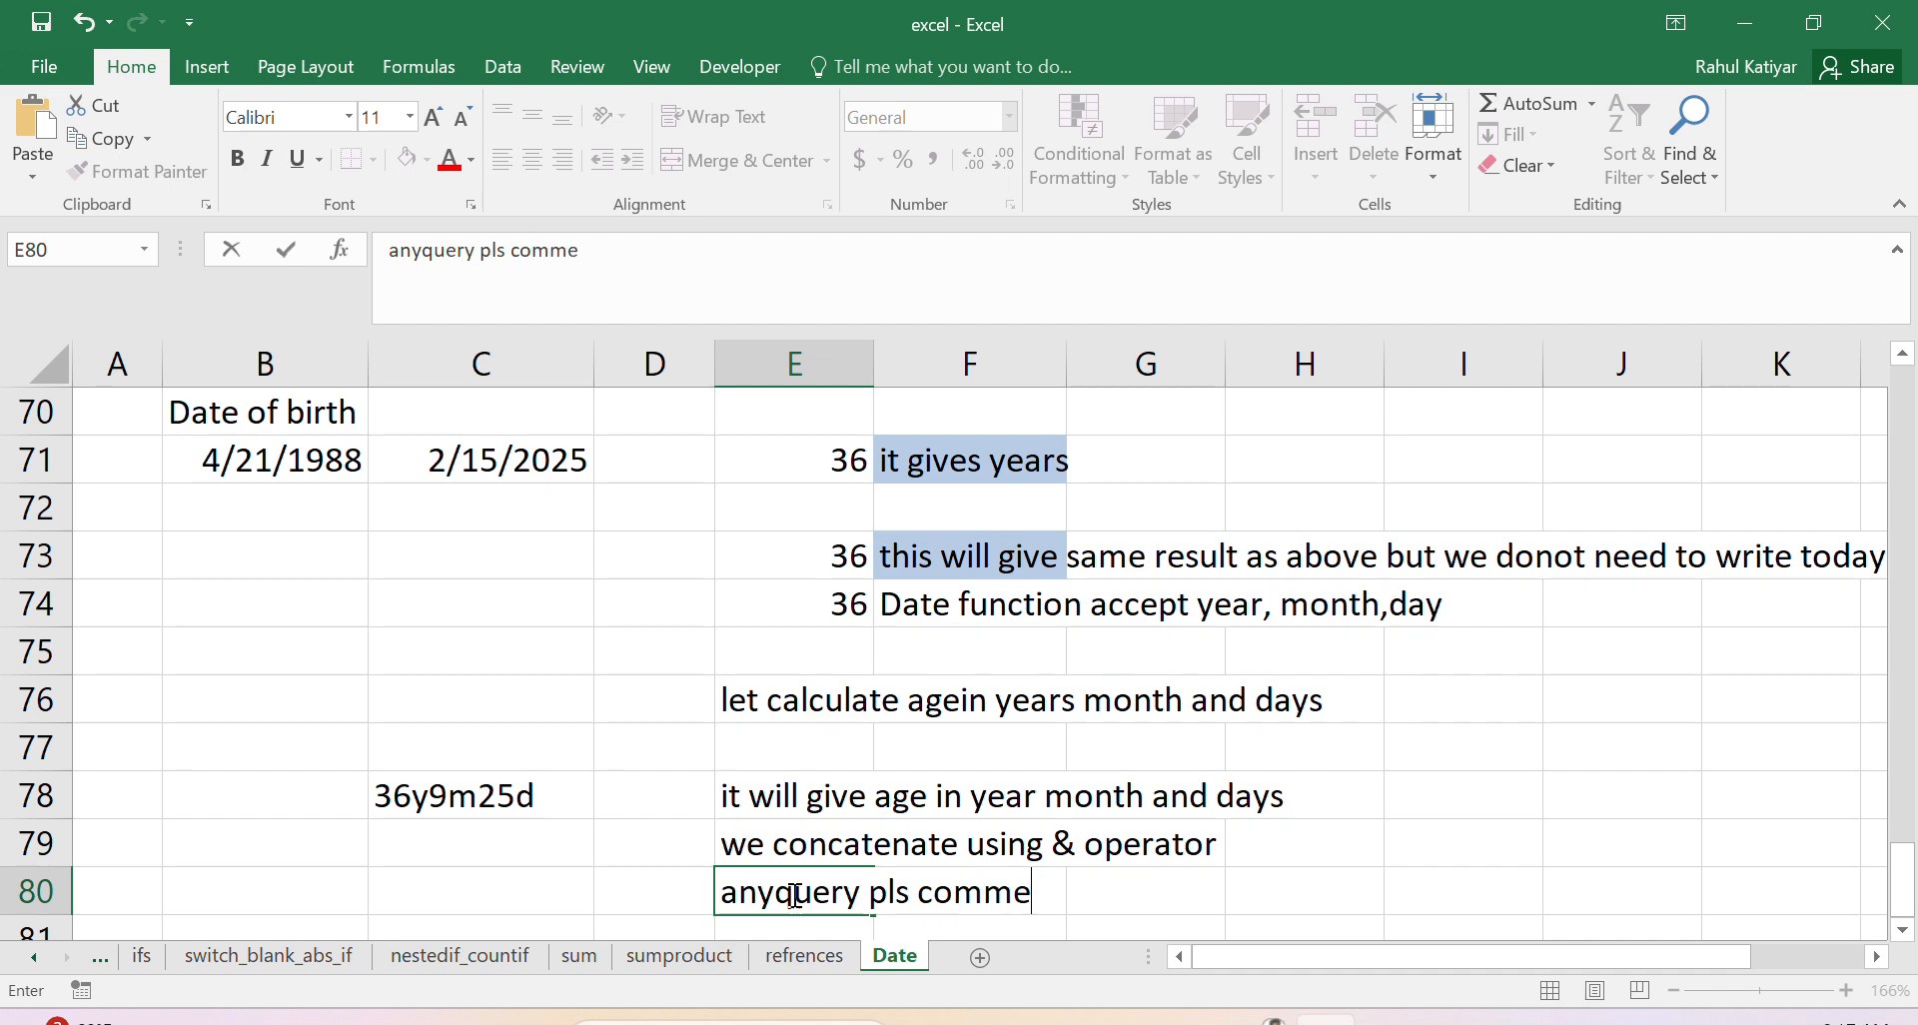
pyautogui.write('nt tahn')
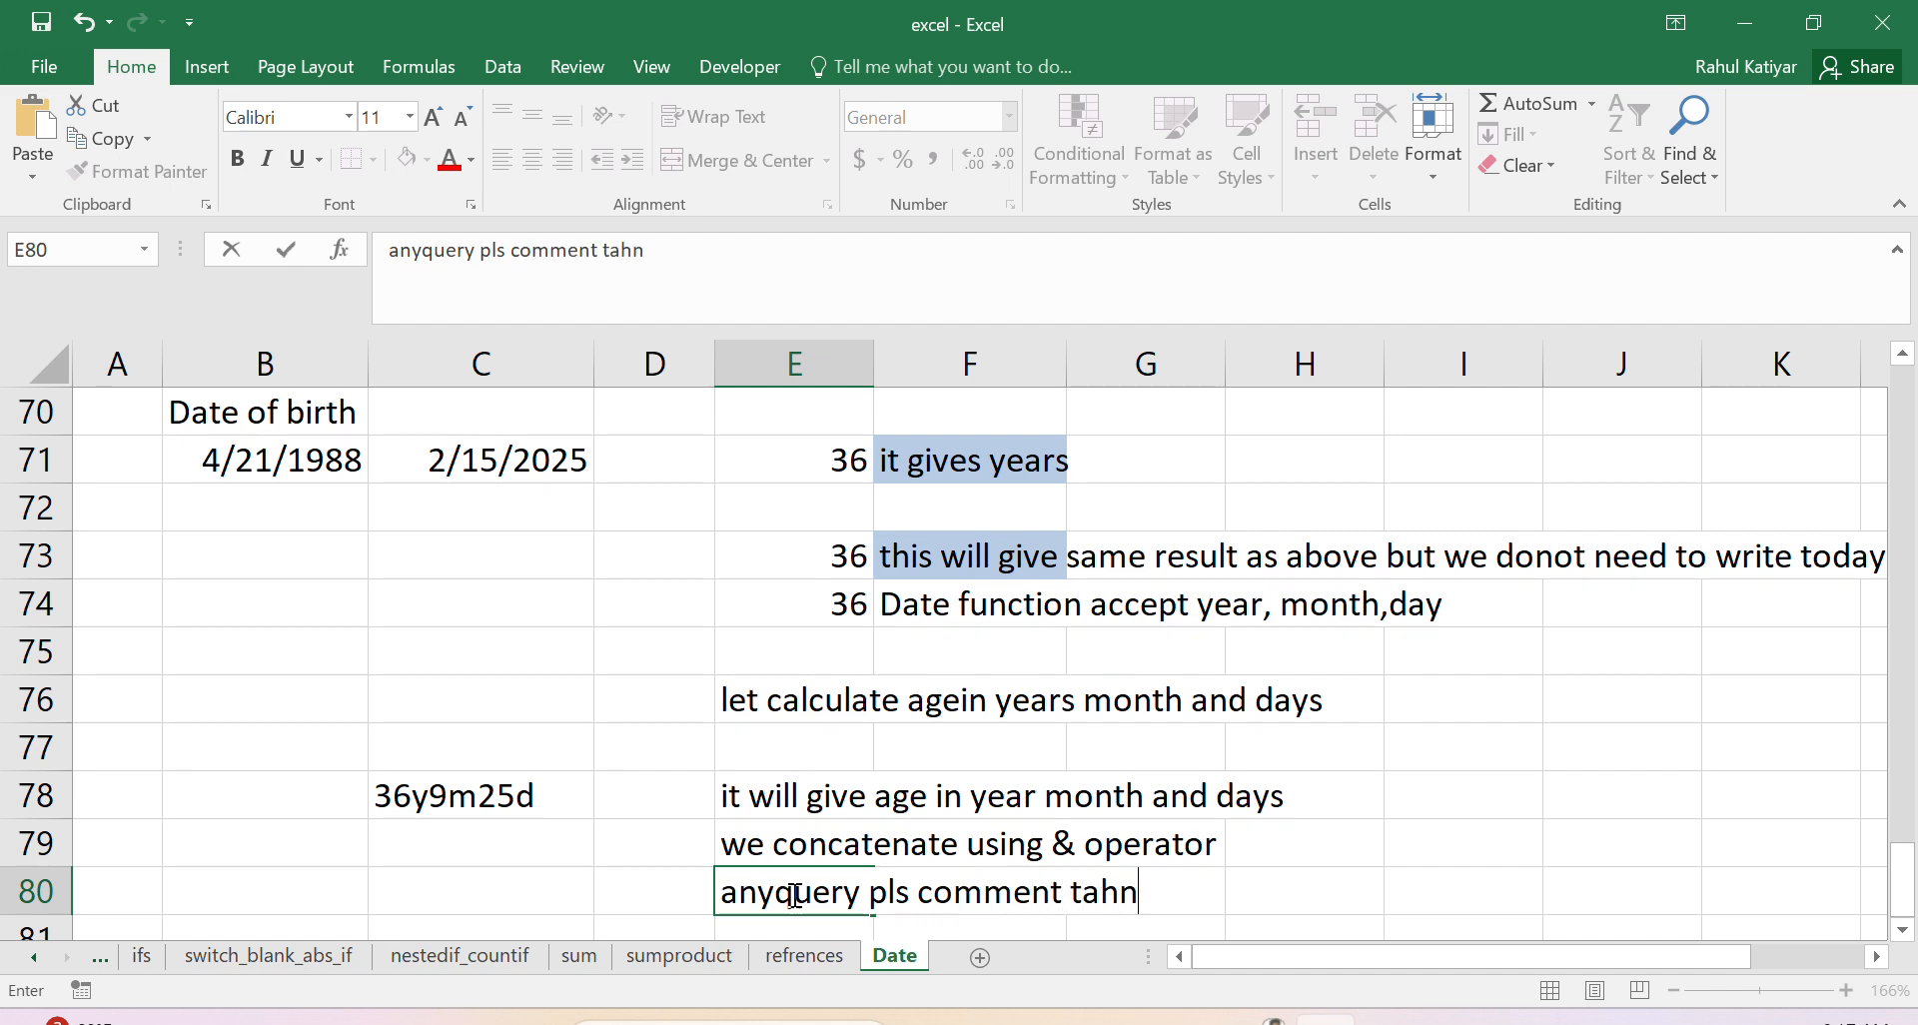
pyautogui.write('ks for wat')
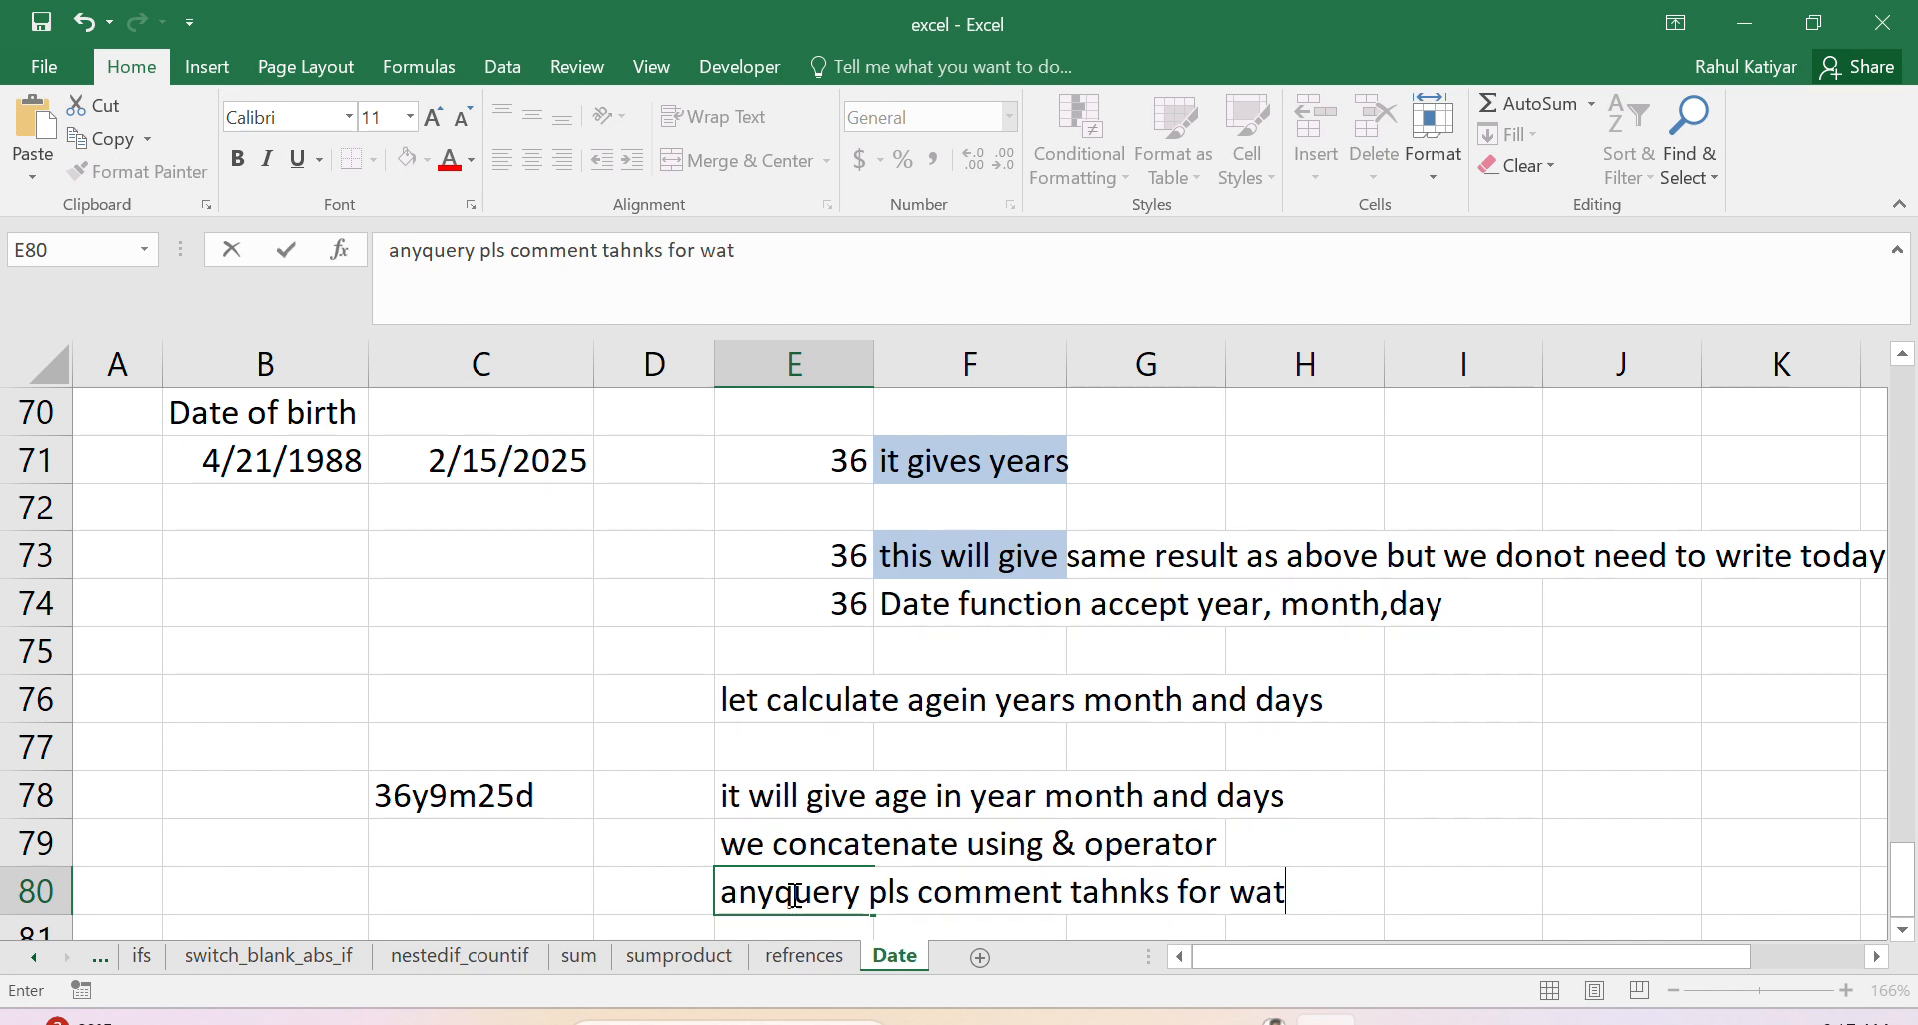
pyautogui.write('ching')
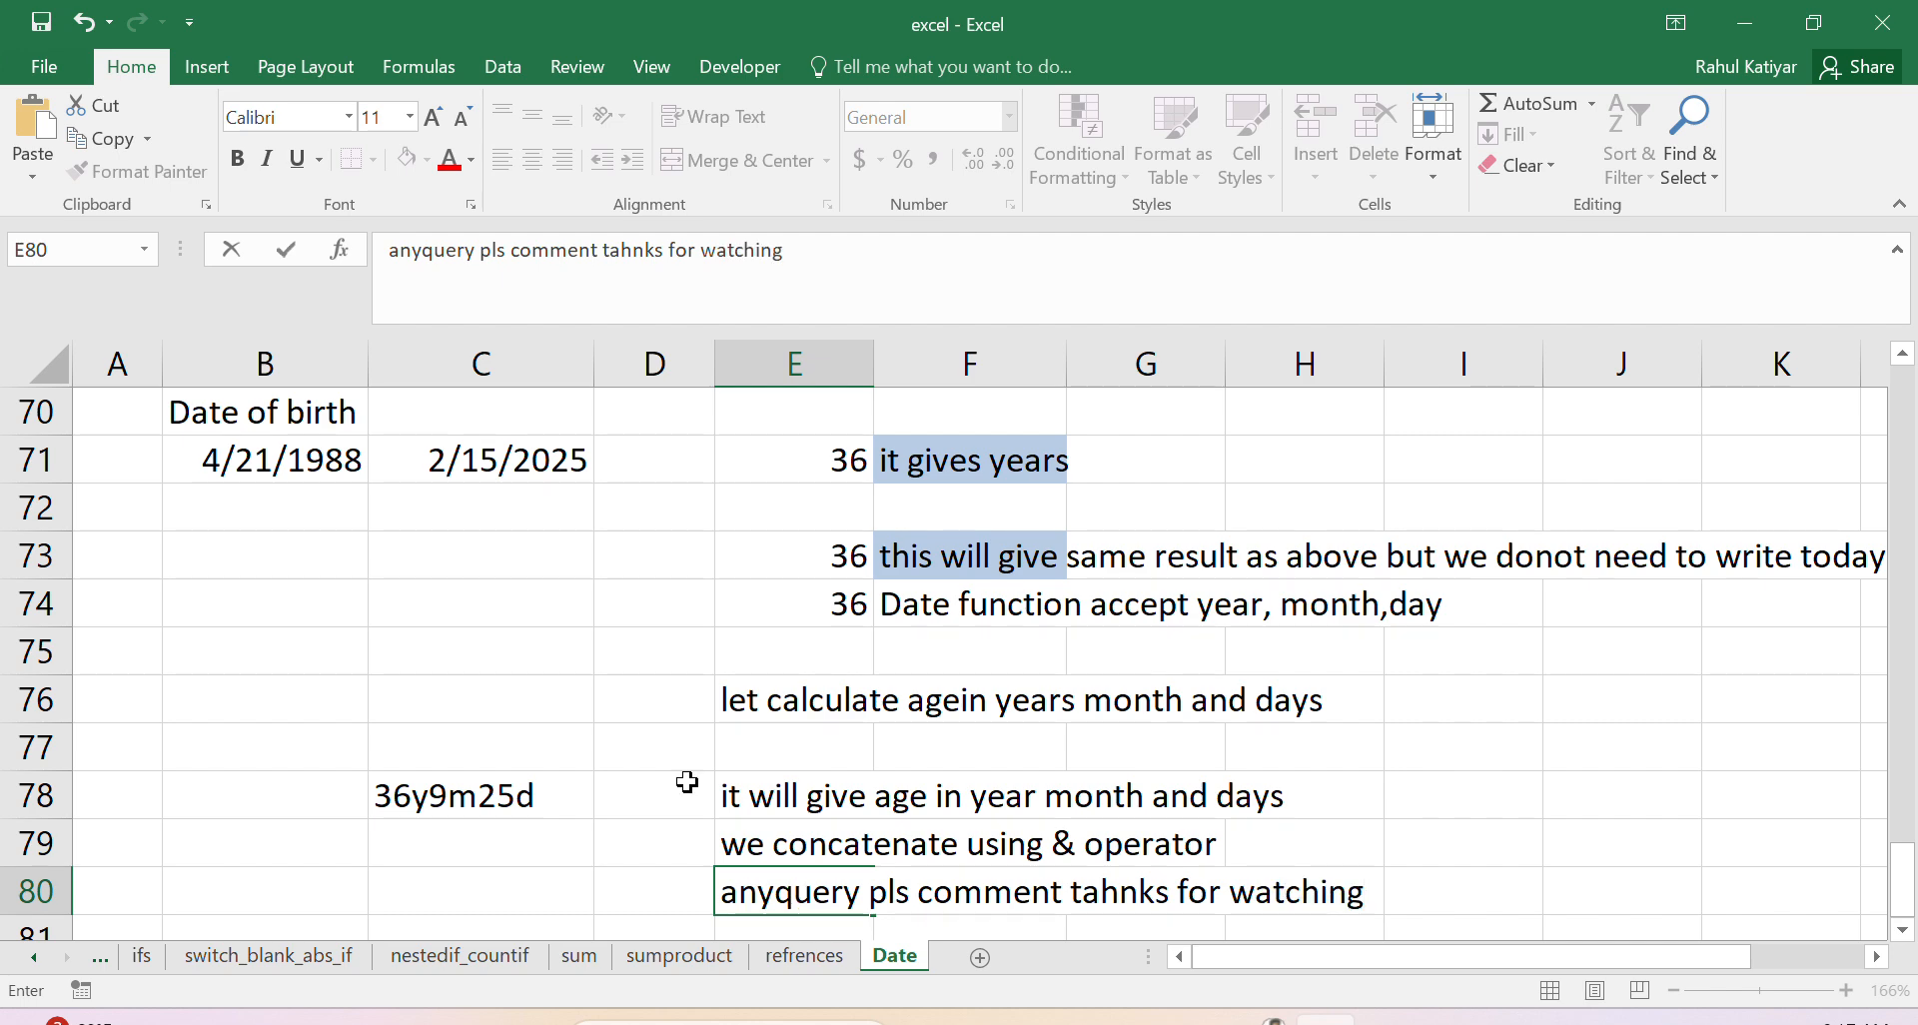